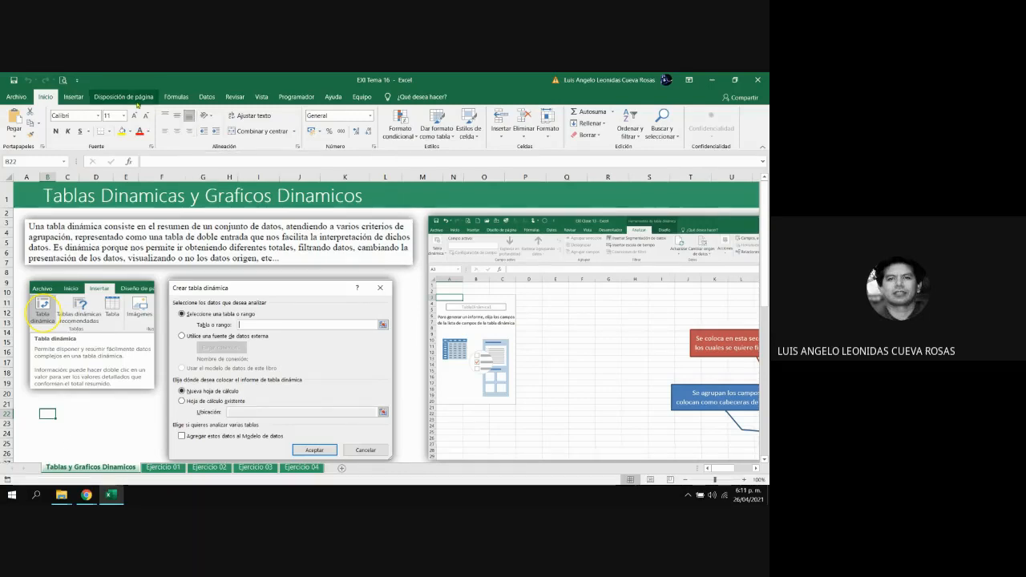
left_click(72, 97)
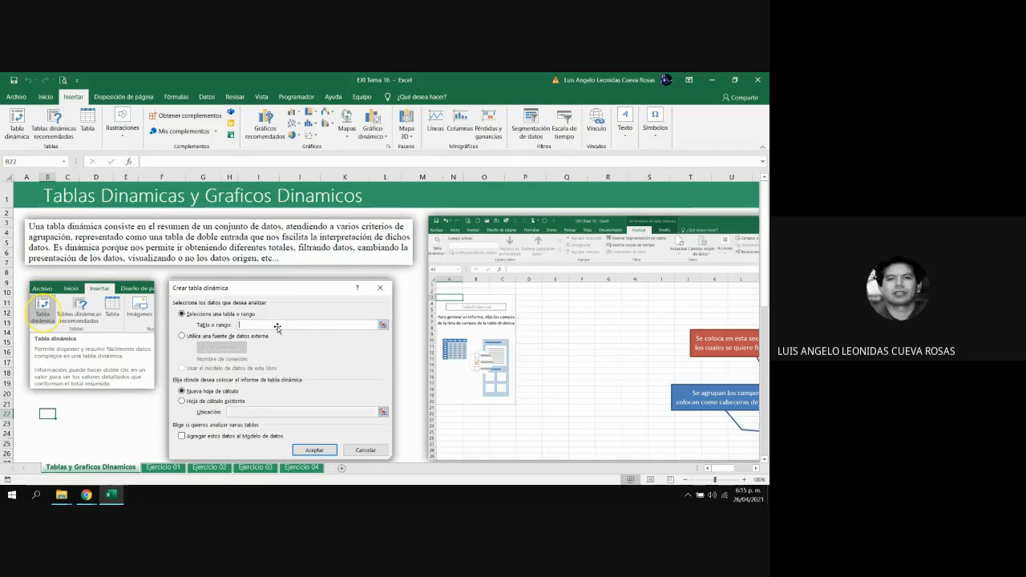
left_click(181, 97)
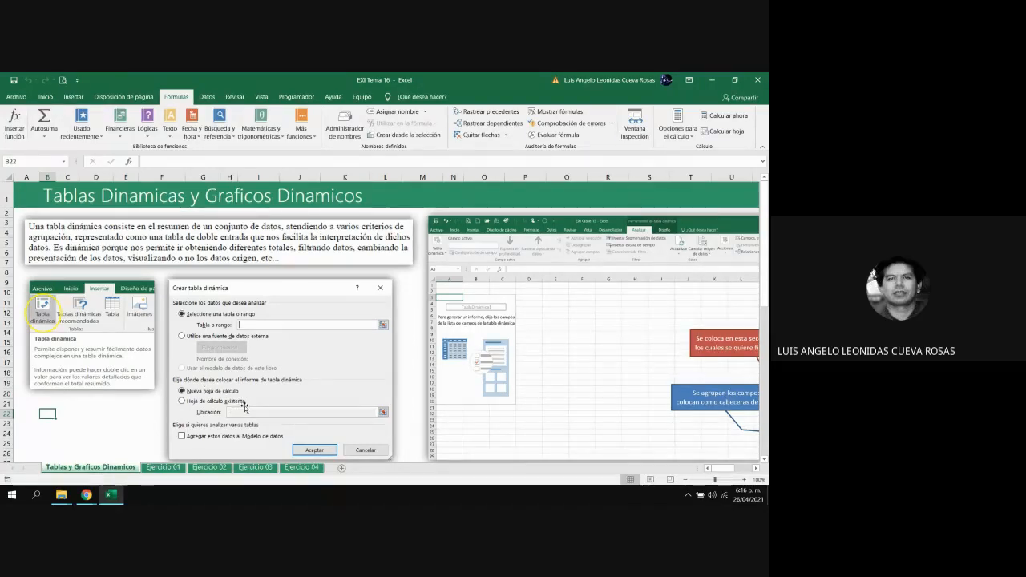
Examine the pivot table theory sheet, comparing the Crear tabla dinámica dialog with the diagram of filter, column, row and value areas
left_click(758, 469)
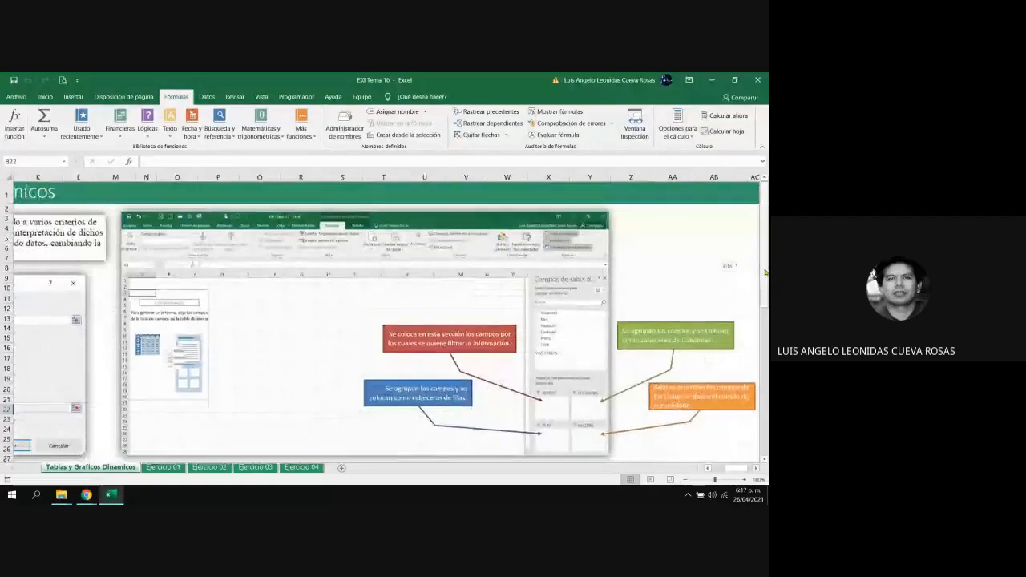
left_click_drag(765, 273, 766, 275)
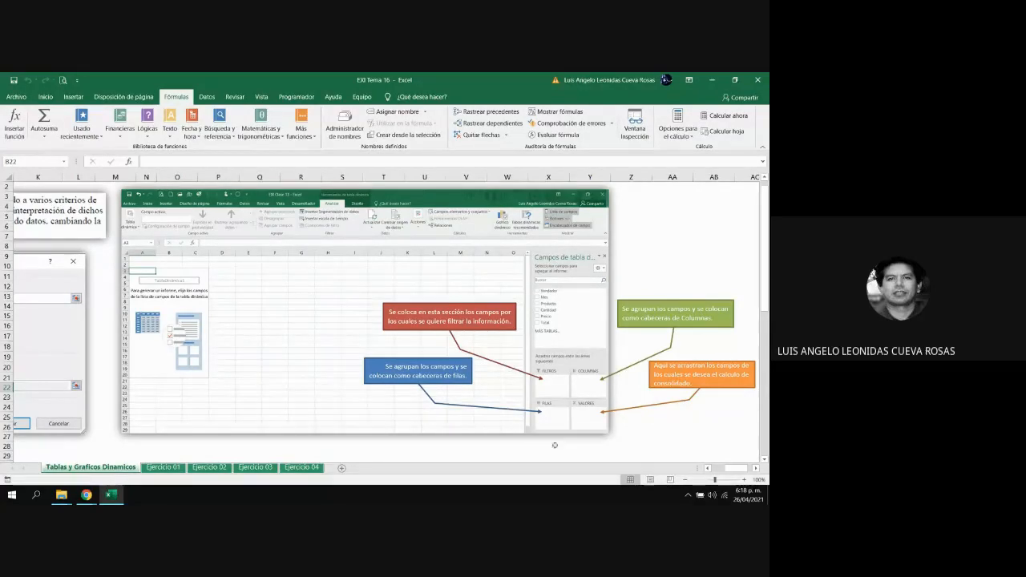
left_click(708, 468)
left_click(707, 469)
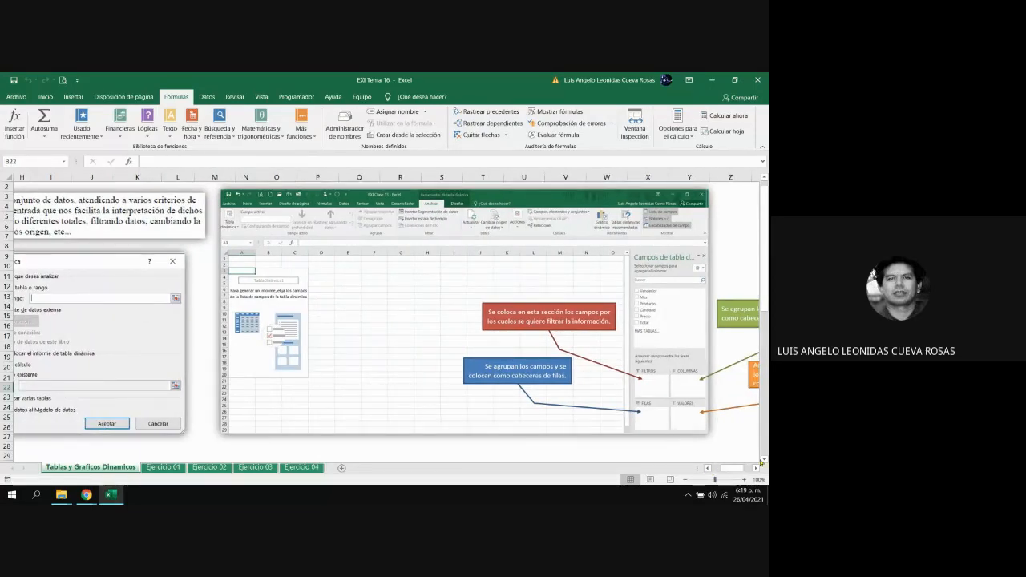
left_click(756, 470)
left_click(757, 470)
left_click(756, 470)
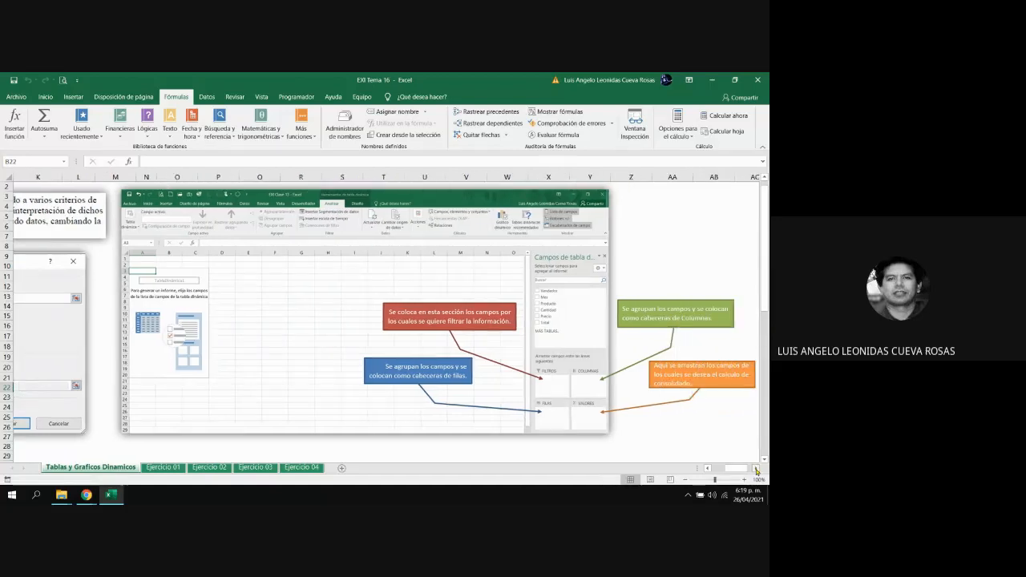
left_click(756, 470)
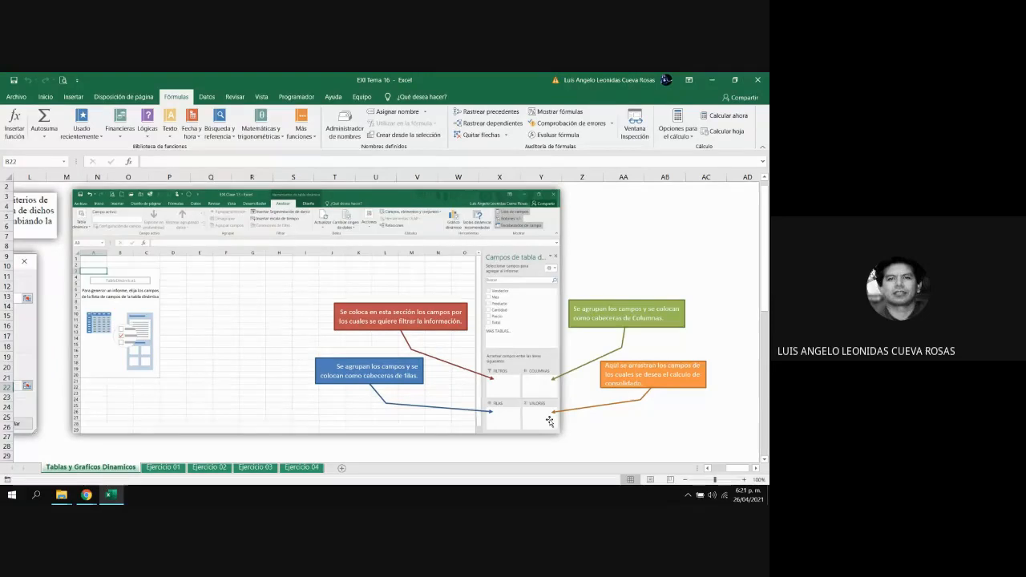
right_click(709, 470)
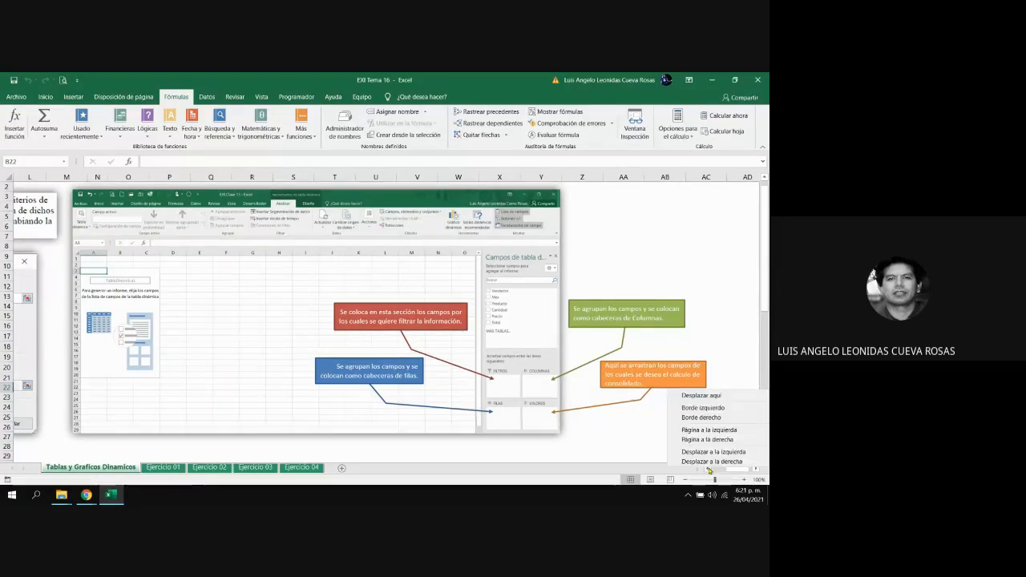
right_click(634, 452)
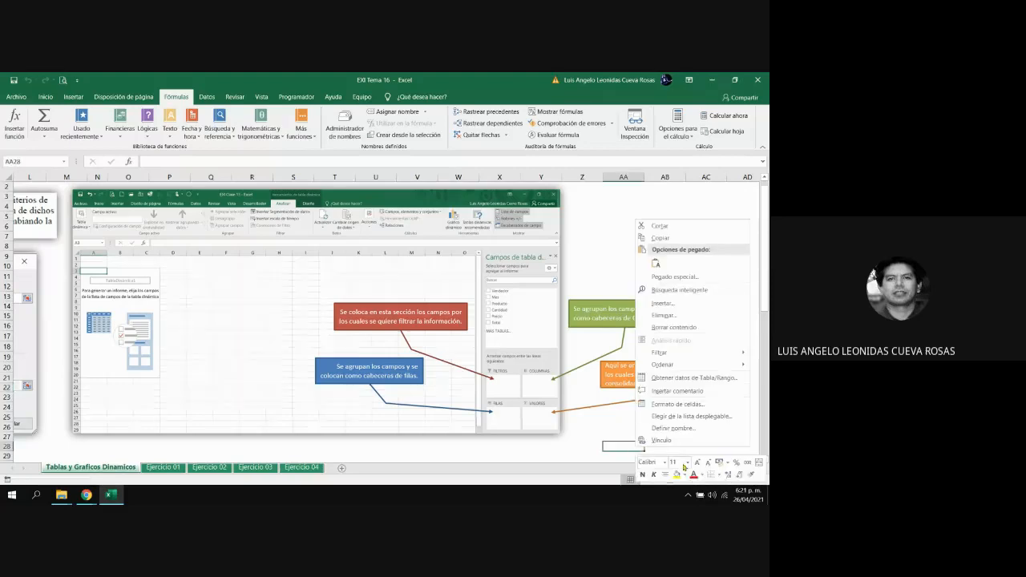
left_click(571, 443)
left_click_drag(734, 471, 719, 474)
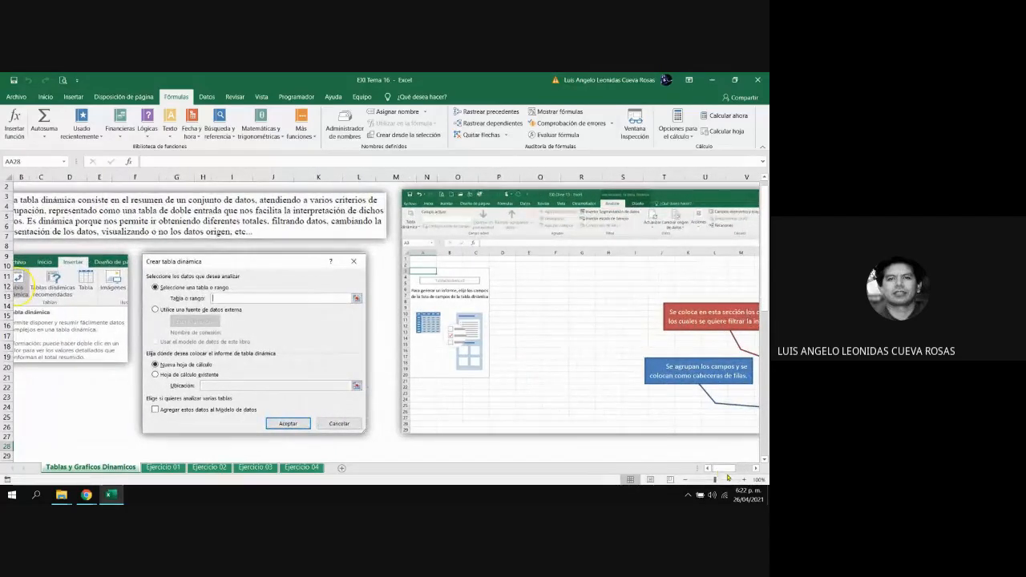
left_click(755, 471)
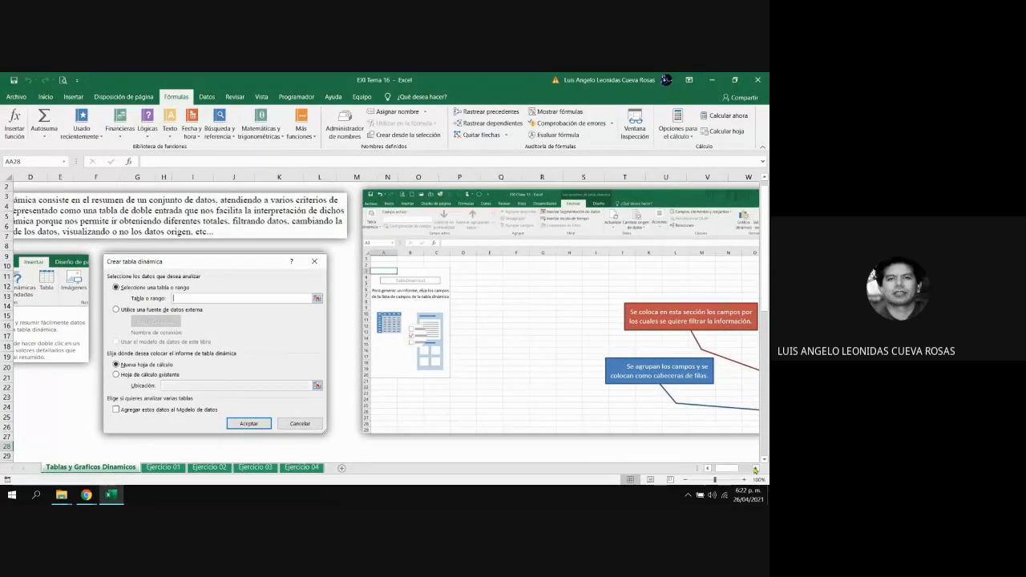
left_click(709, 469)
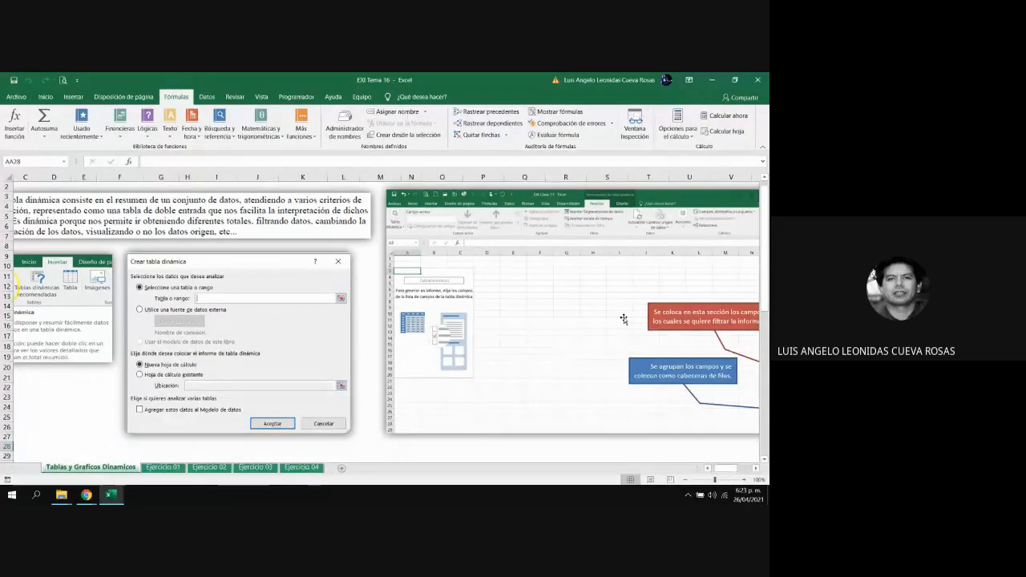
right_click(570, 455)
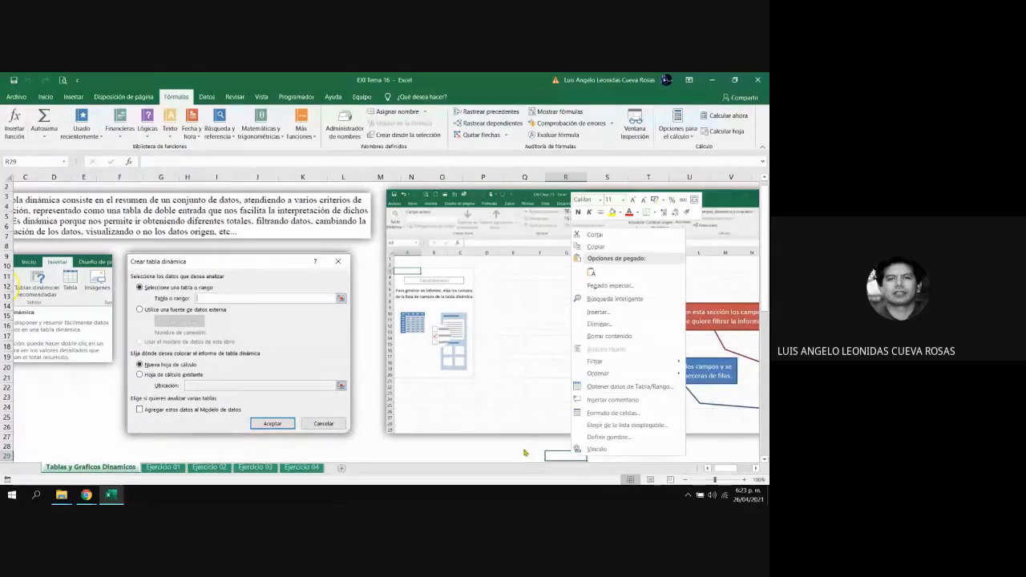
key("Escape")
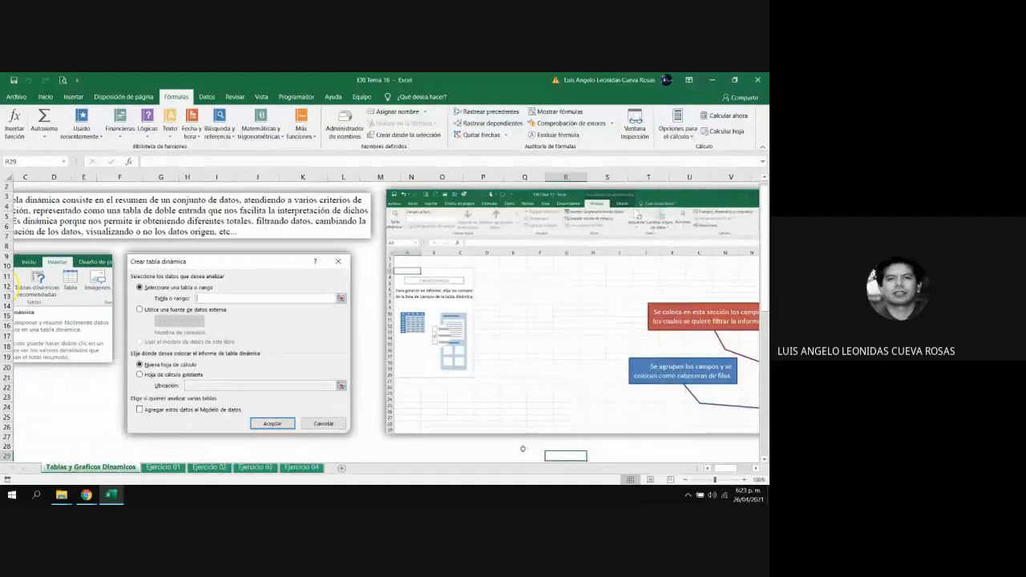
left_click(708, 469)
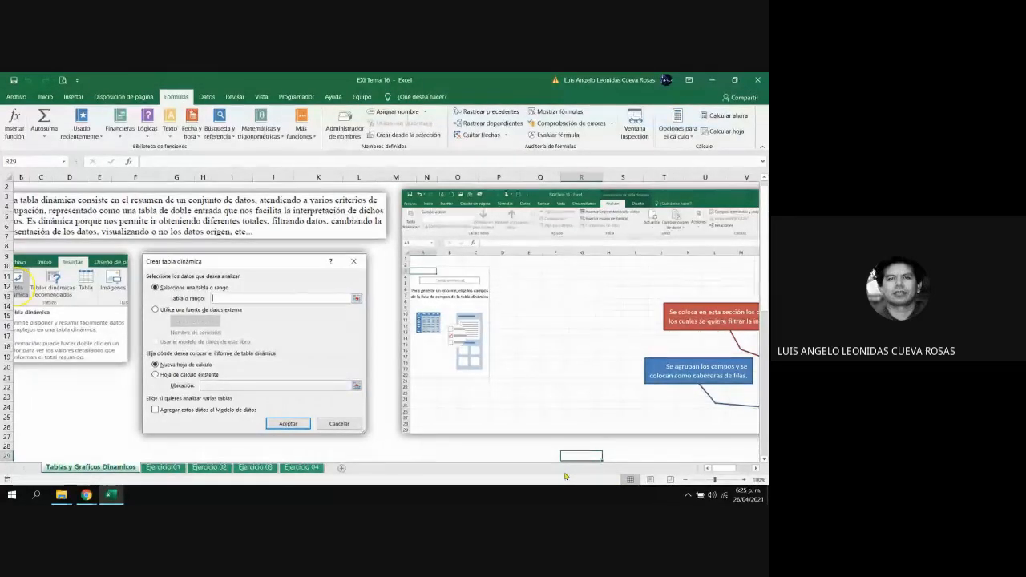
Open the Ejercicio 01 worksheet
left_click(164, 467)
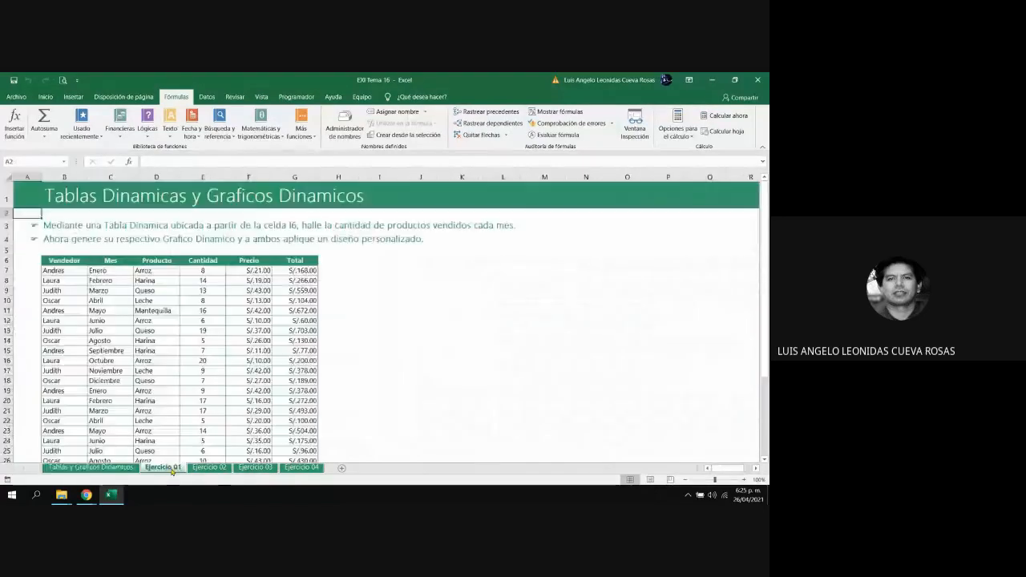
Check the participants' chat replies in the Google Meet call and return to the Excel workbook
mouse_move(94, 493)
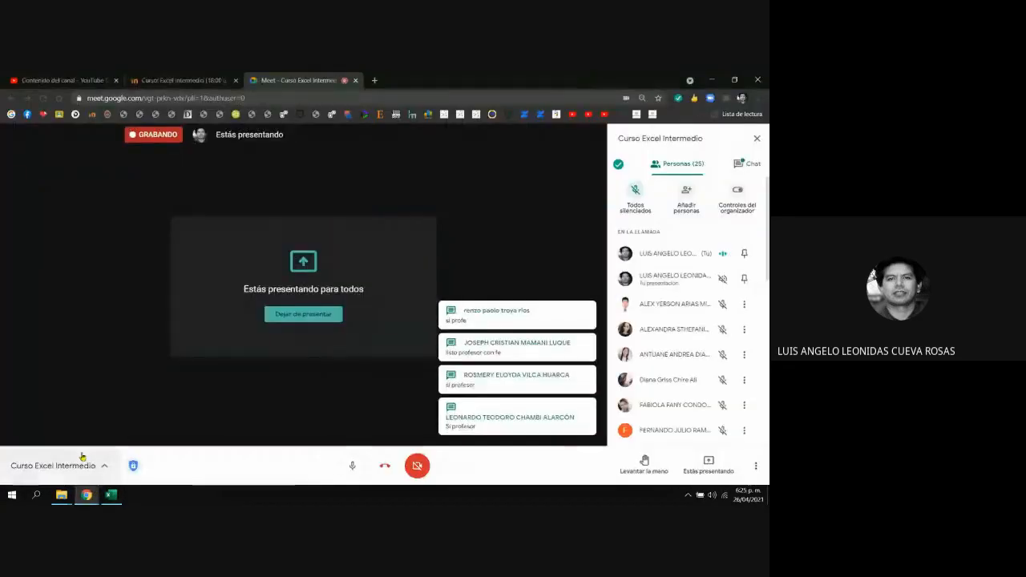
left_click(104, 453)
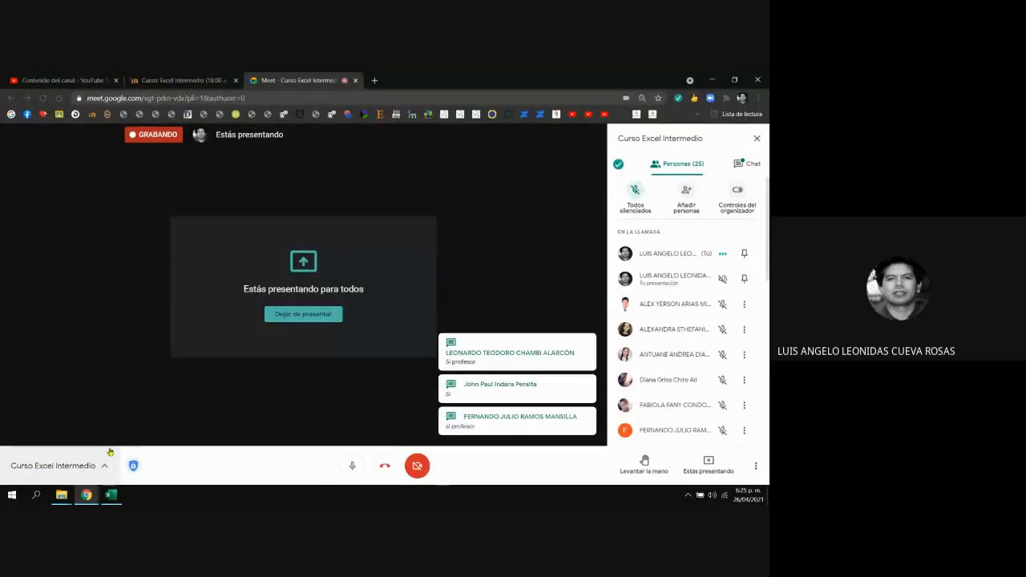
mouse_move(86, 498)
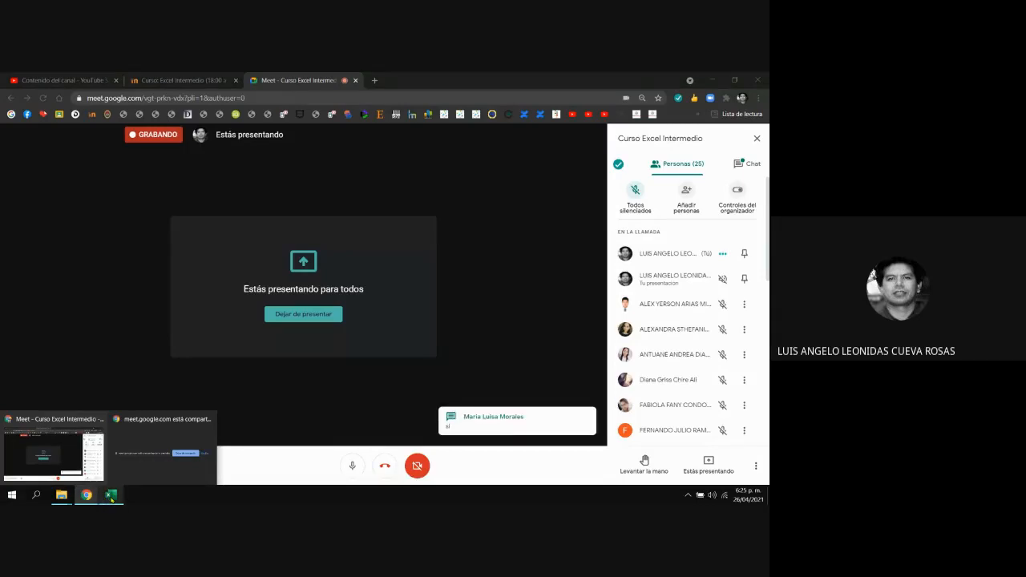
left_click(111, 497)
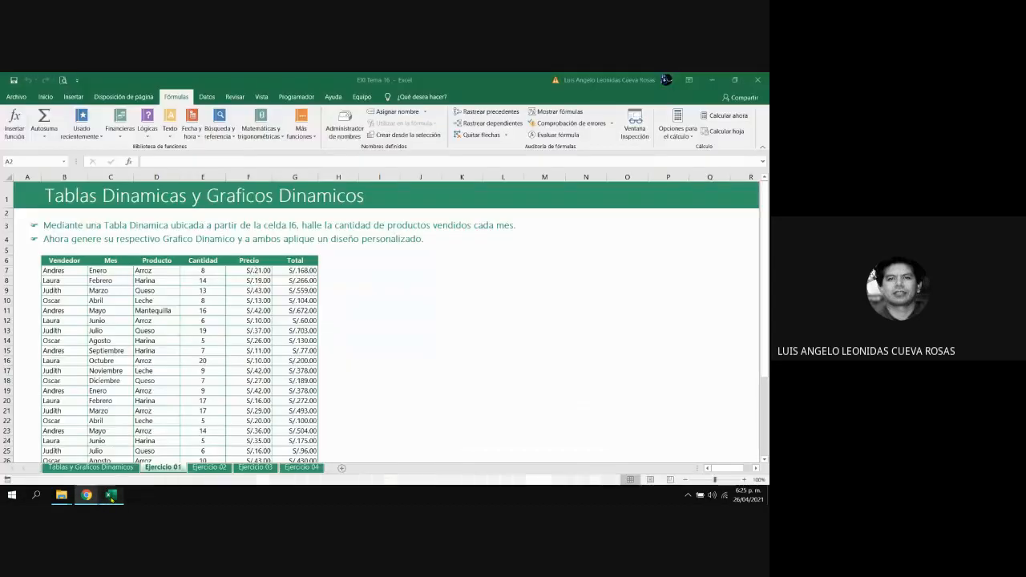
left_click(363, 372)
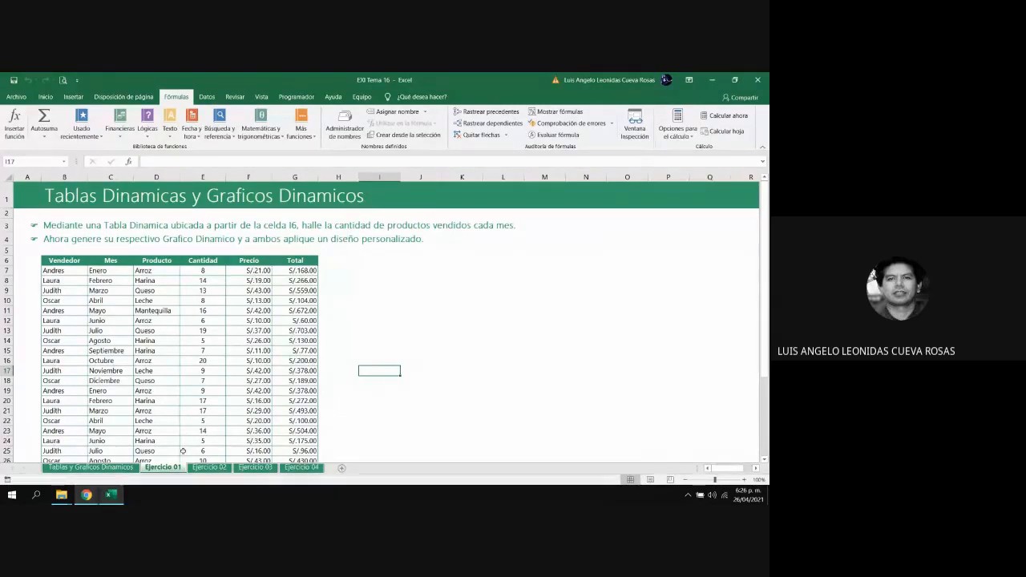
key("Left")
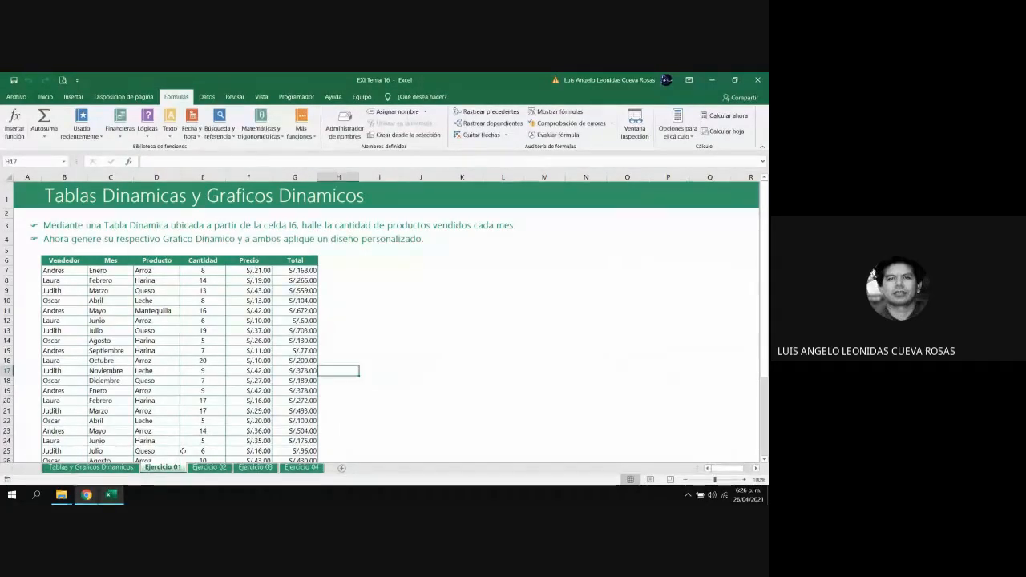
key("Left")
key("Left")
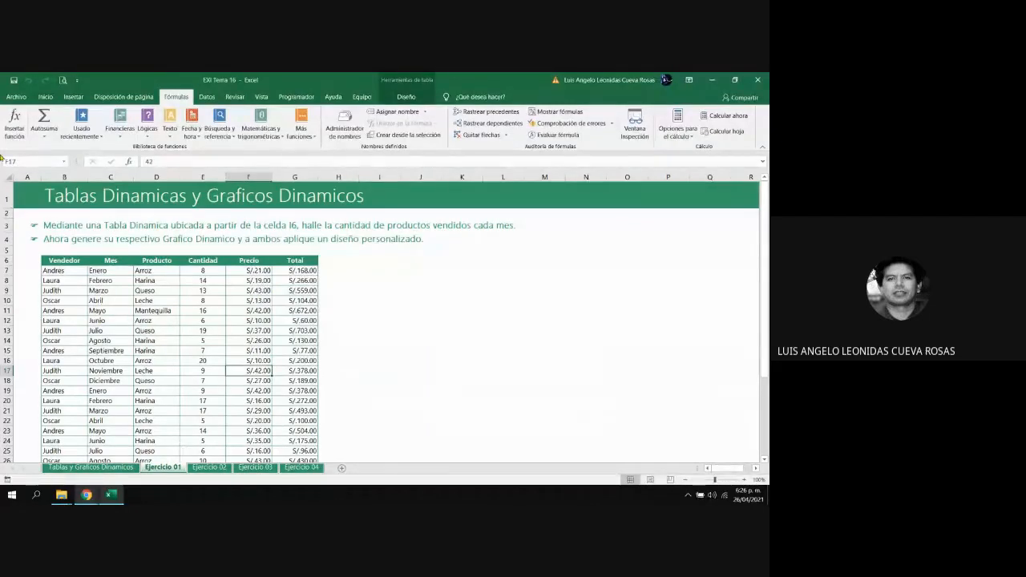
left_click(45, 96)
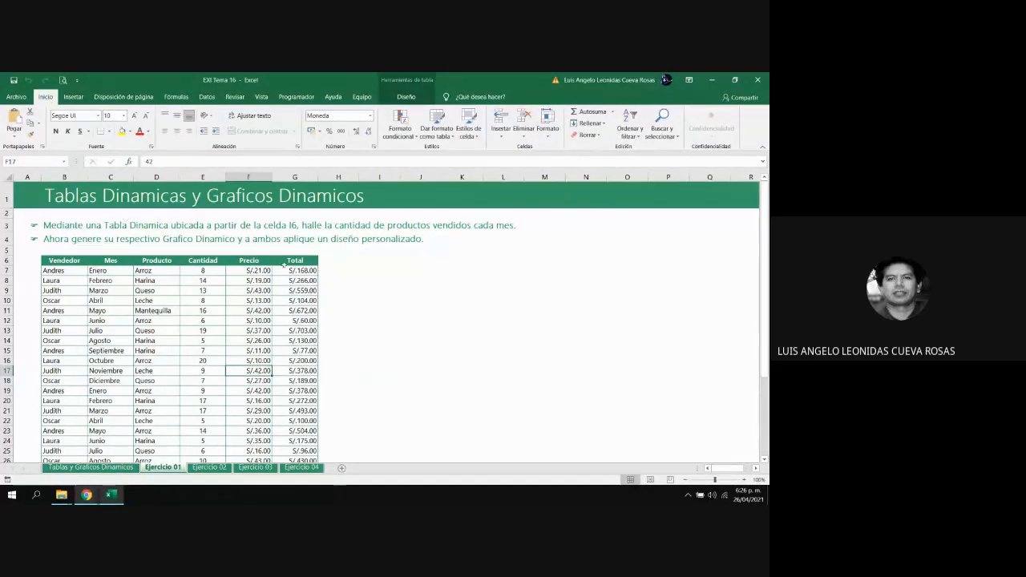
left_click(336, 279)
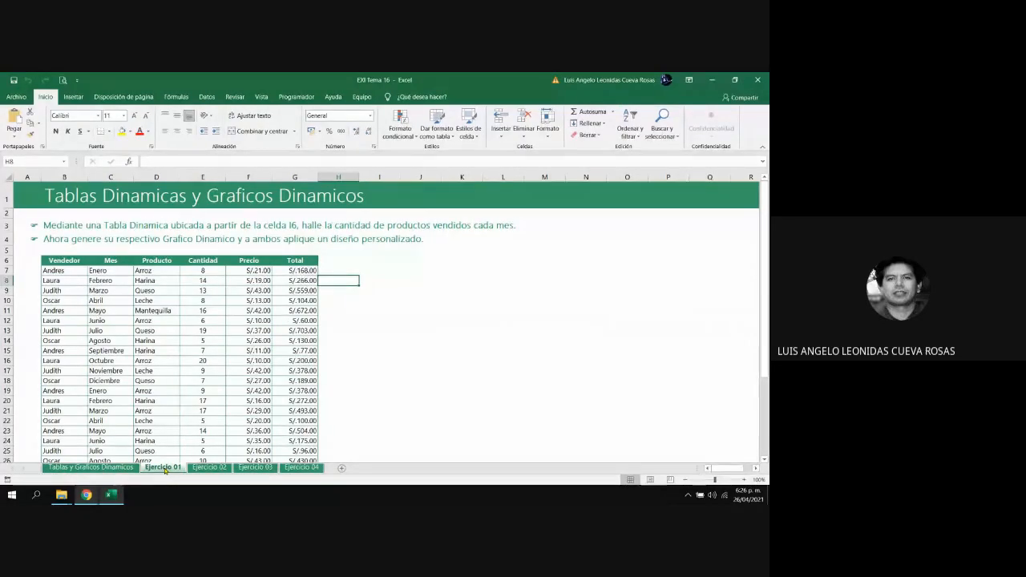
key("Up")
key("Up")
key("Up")
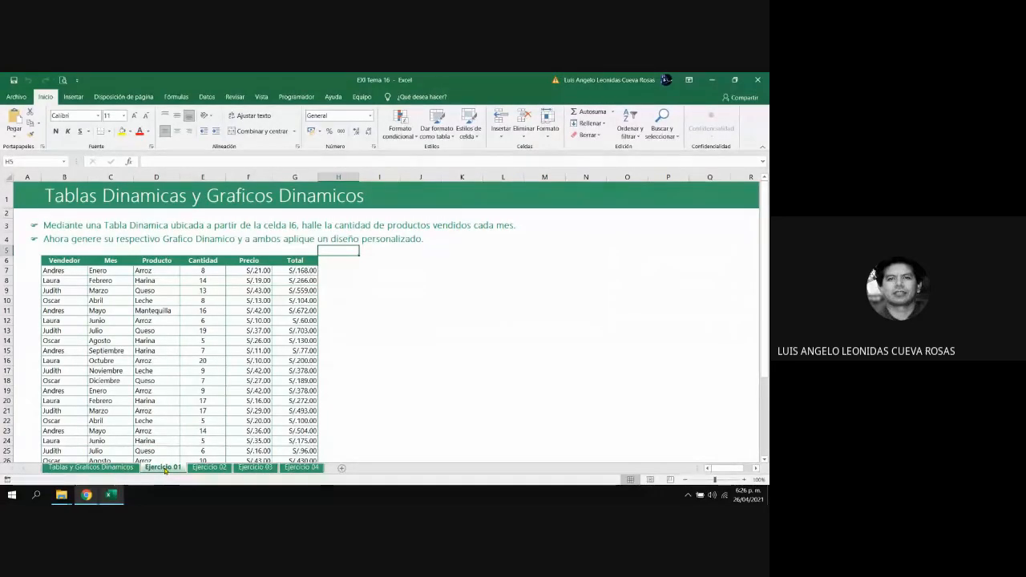
Examine the sales table on the Ejercicio 01 sheet, looking over its Vendedor, Mes and Producto columns and their headers
key("Left")
key("Left")
key("Left")
key("Left")
key("Left")
key("Left")
key("Down")
key("Down")
key("Down")
key("Down")
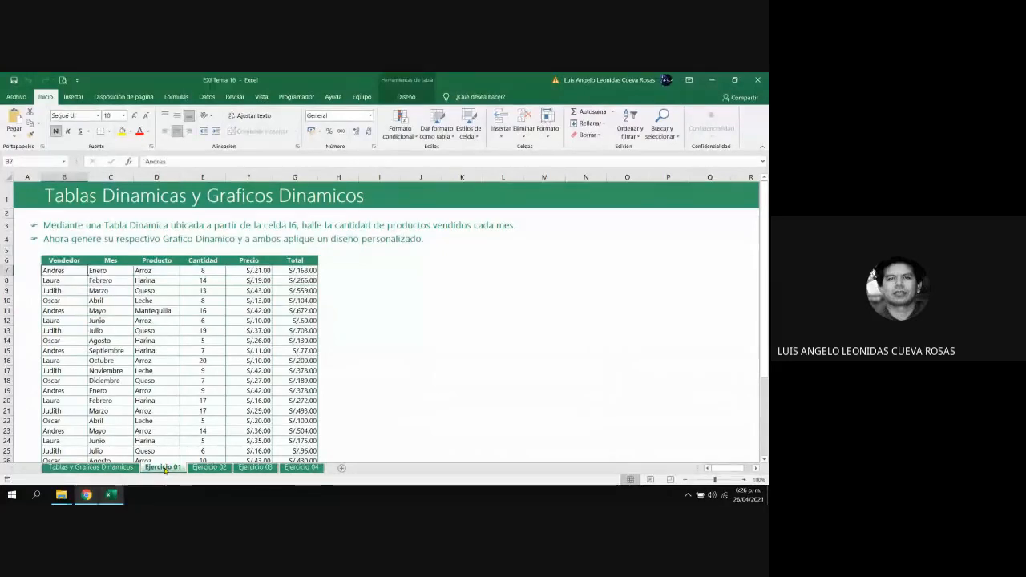
key("Right")
key("Right")
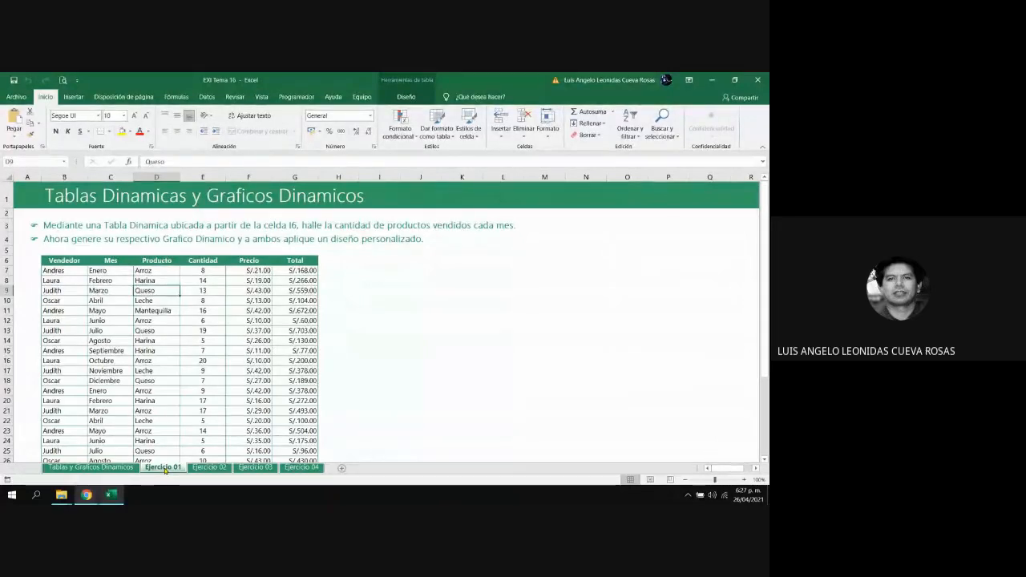
key("Down")
key("Up")
key("Up")
key("Up")
key("Up")
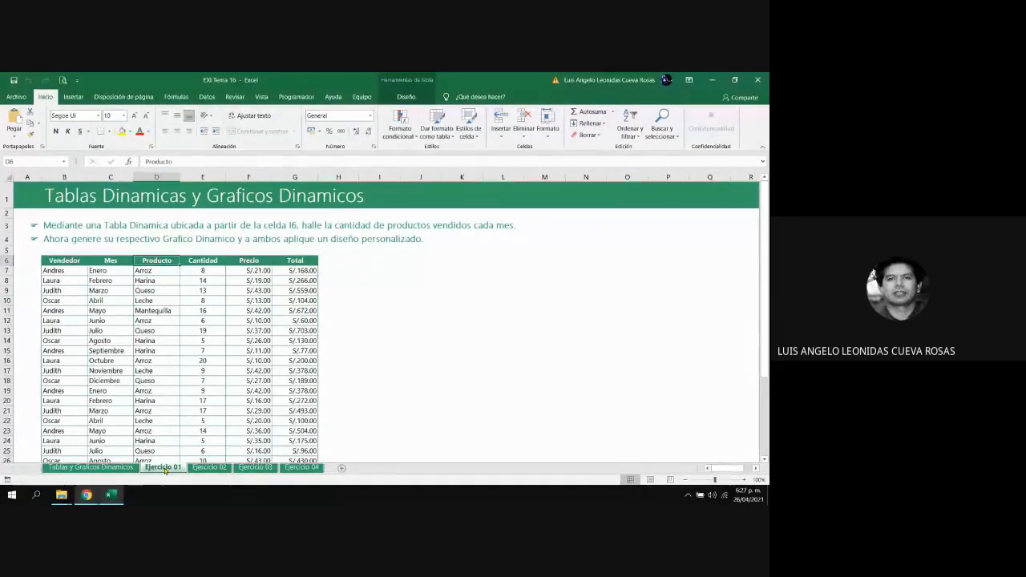
key("Left")
key("Left")
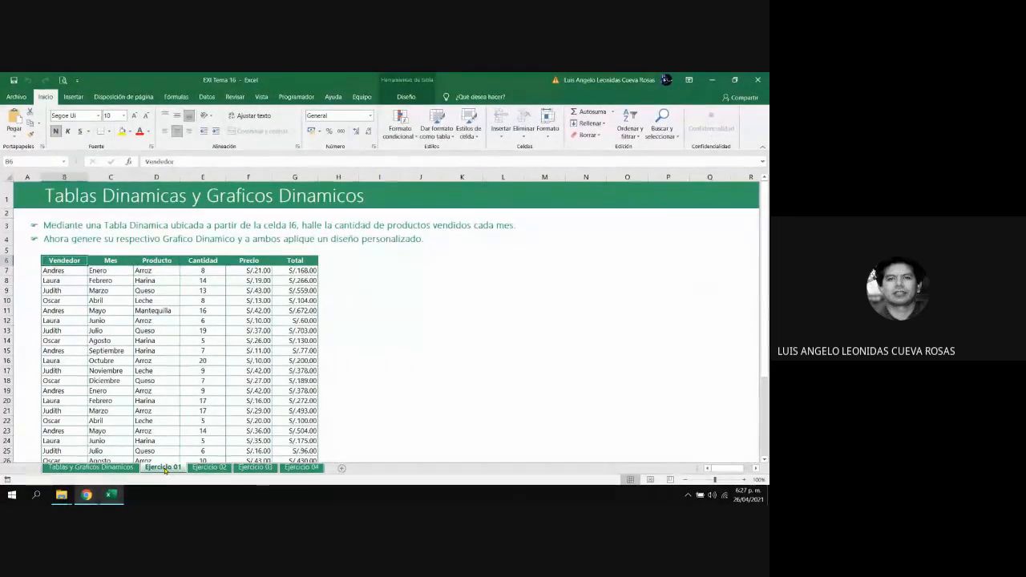
key("Left")
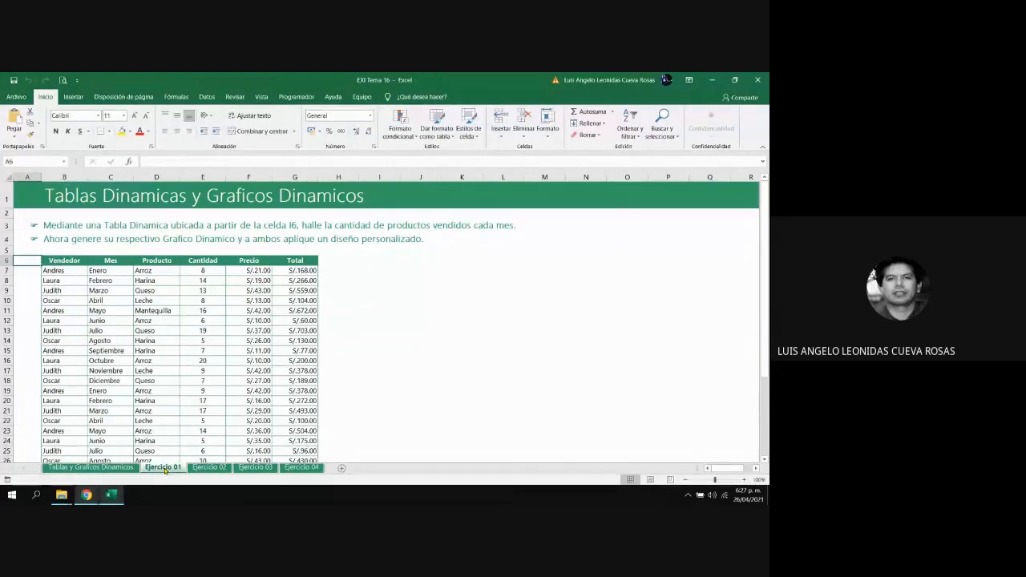
Review the first instruction on the Ejercicio 01 sheet and locate cell I6, the starting cell for the pivot table
key("Up")
key("Up")
key("Up")
key("Up")
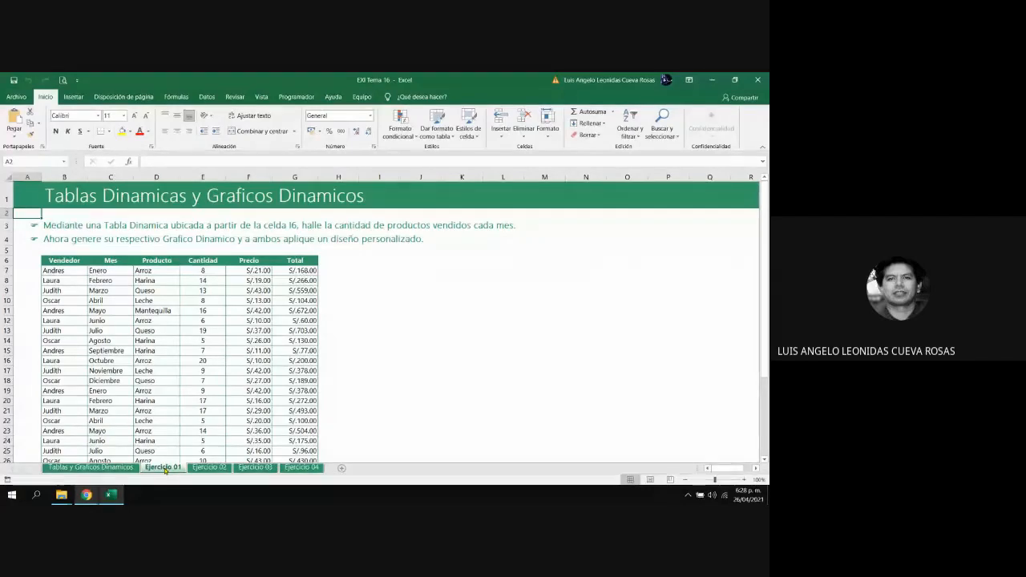
key("Down")
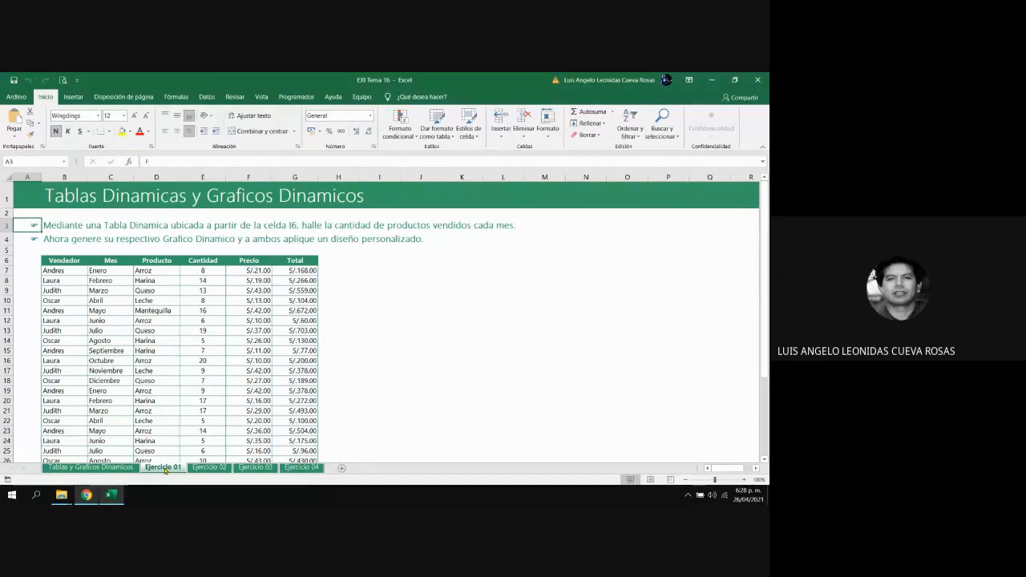
key("Right")
key("Right")
key("Right")
key("Right")
key("Right")
key("Right")
key("Right")
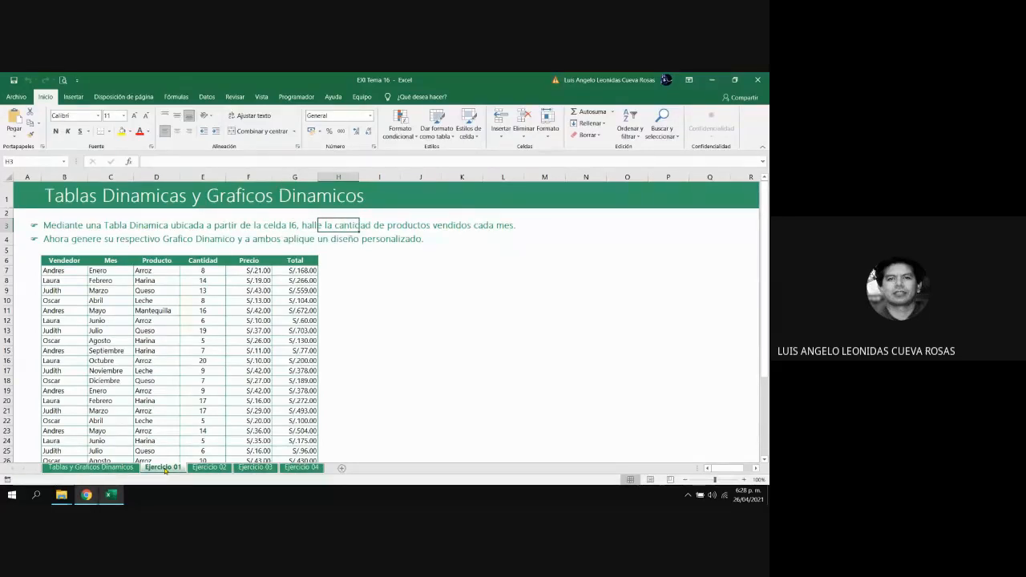
key("Down")
key("Down")
key("Down")
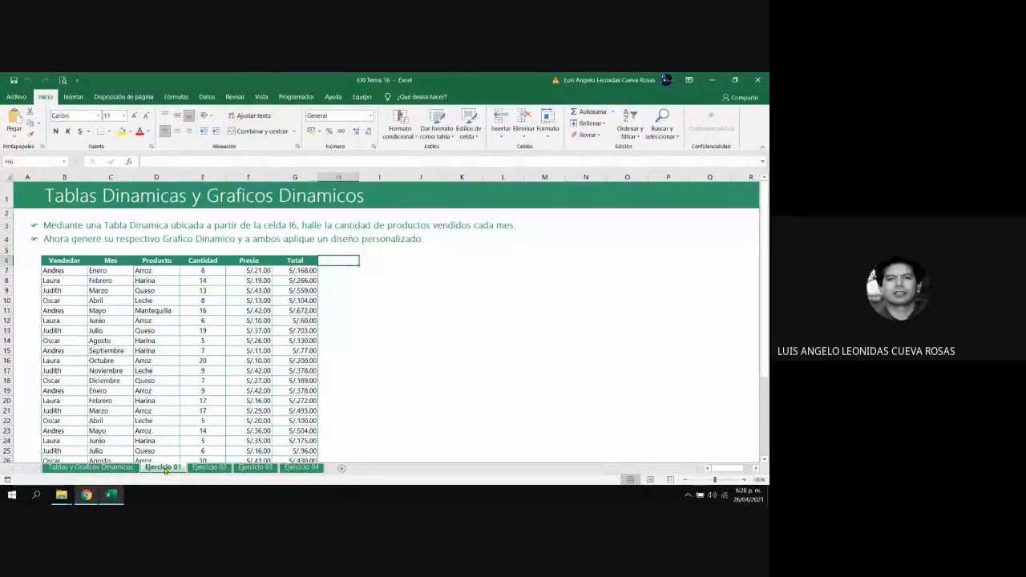
key("Right")
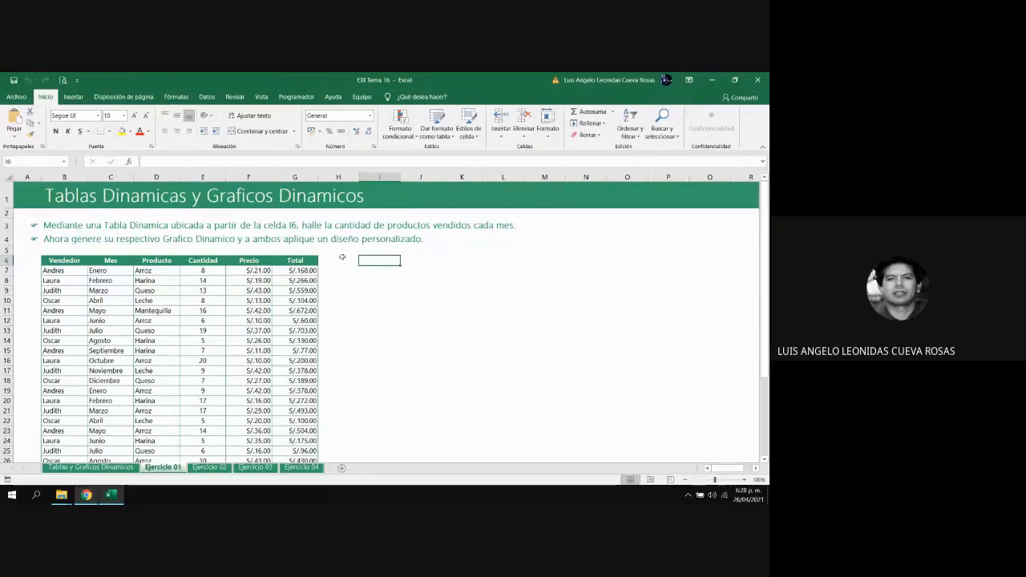
Examine the sales table's columns one by one, from Vendedor, Mes and Producto through Cantidad, Precio and Total
key("Return")
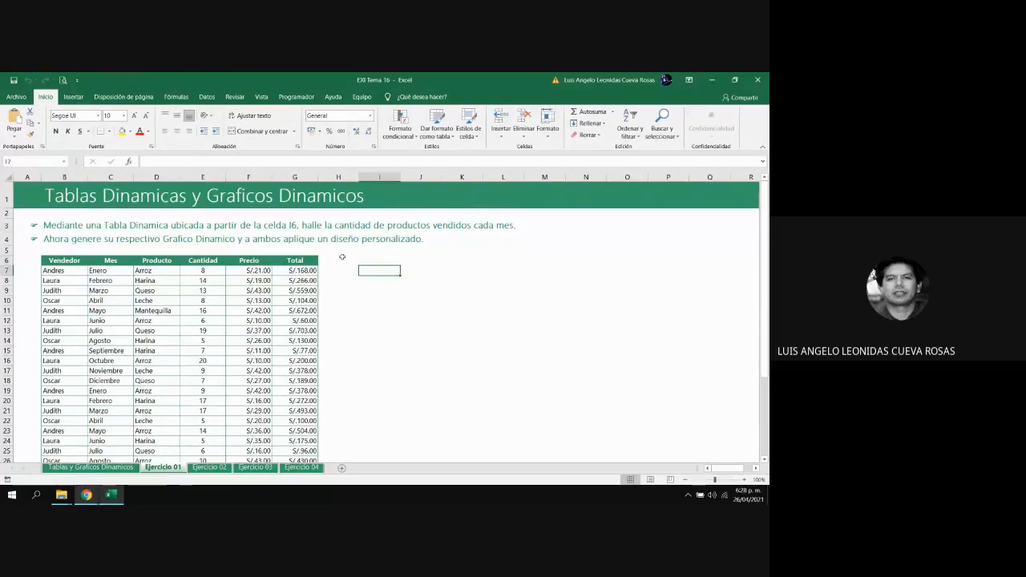
key("Left")
key("Left")
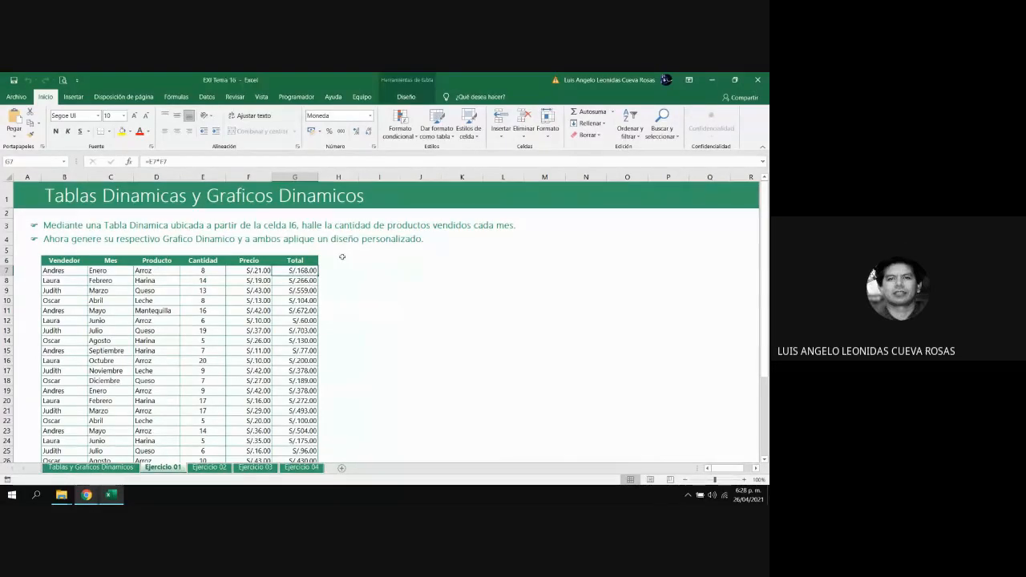
key("Left")
key("Left")
key("Left")
key("Left")
key("Left")
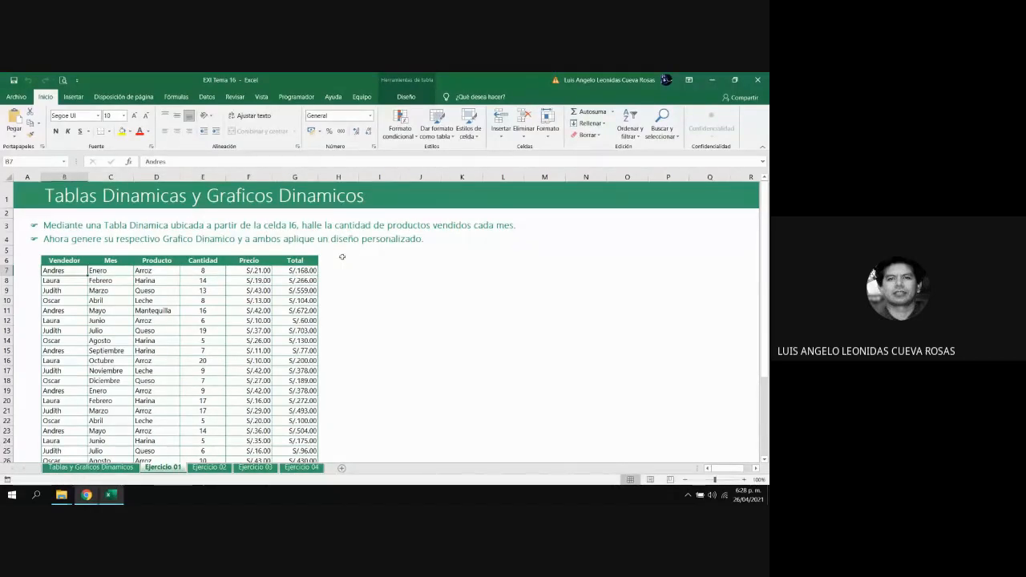
key("Down")
key("Down")
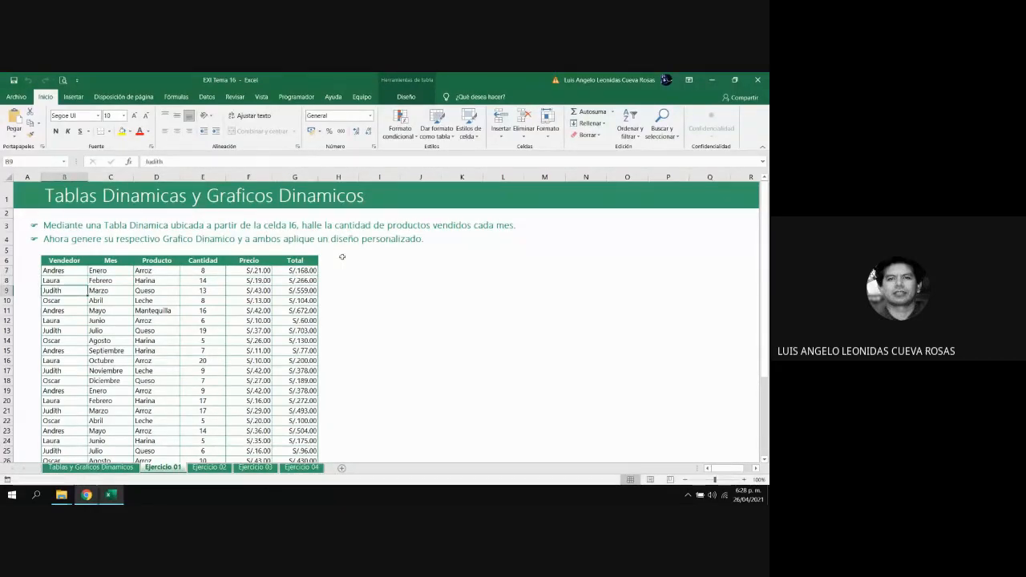
key("Up")
key("Up")
key("Up")
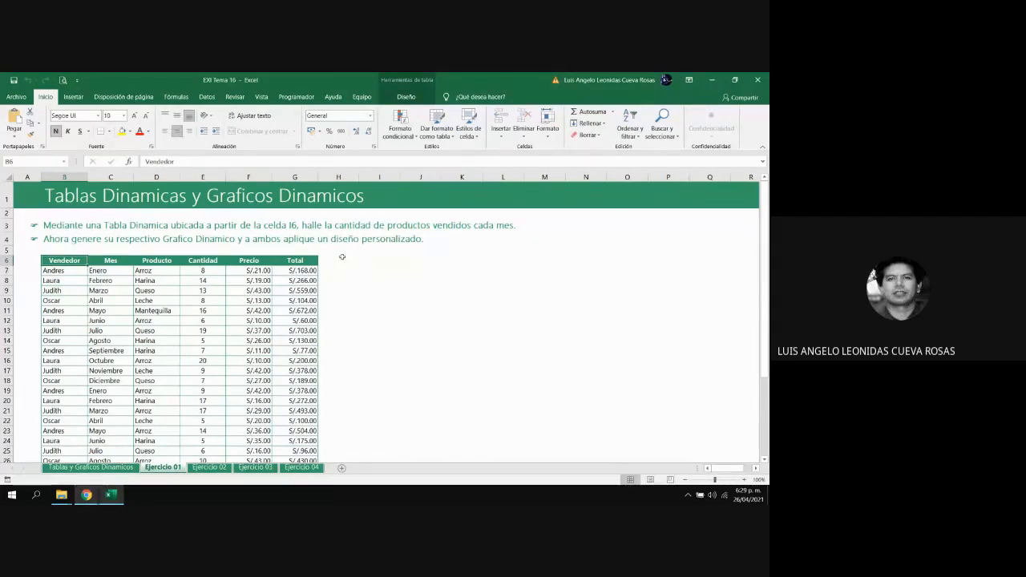
key("Down")
key("Right")
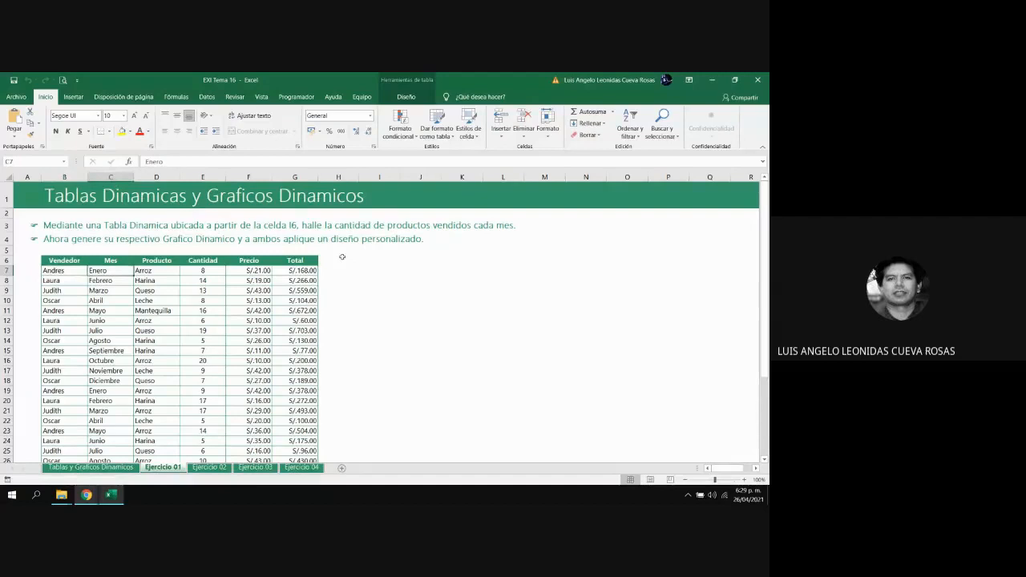
key("Down")
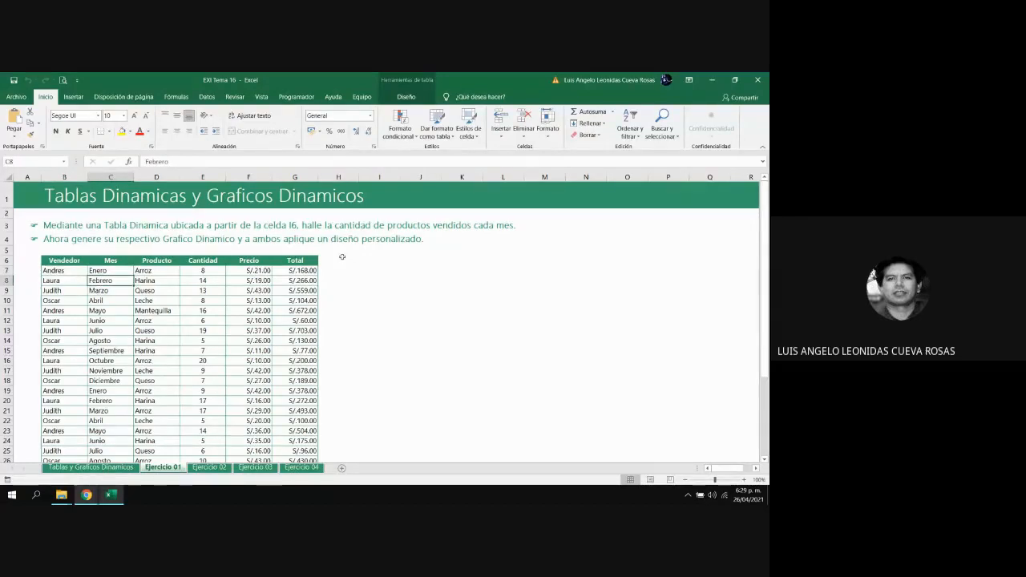
key("Down")
key("Up")
key("Right")
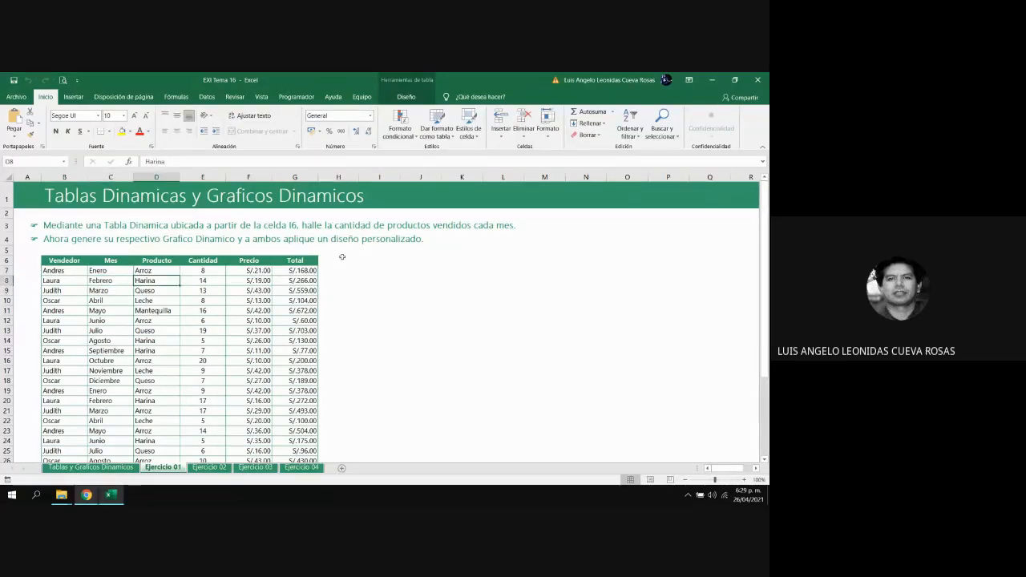
key("Up")
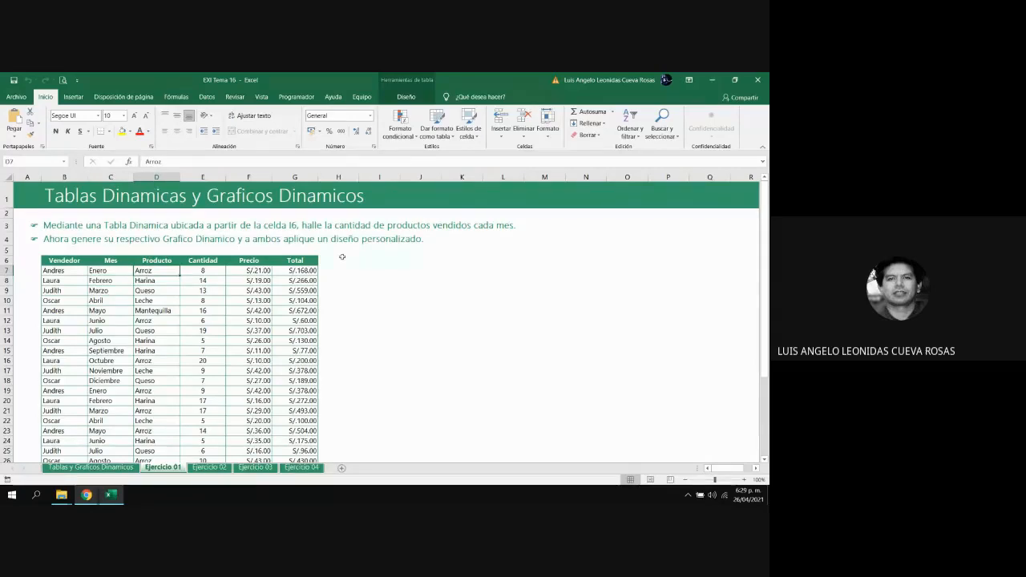
key("Down")
key("Down")
key("Up")
key("Right")
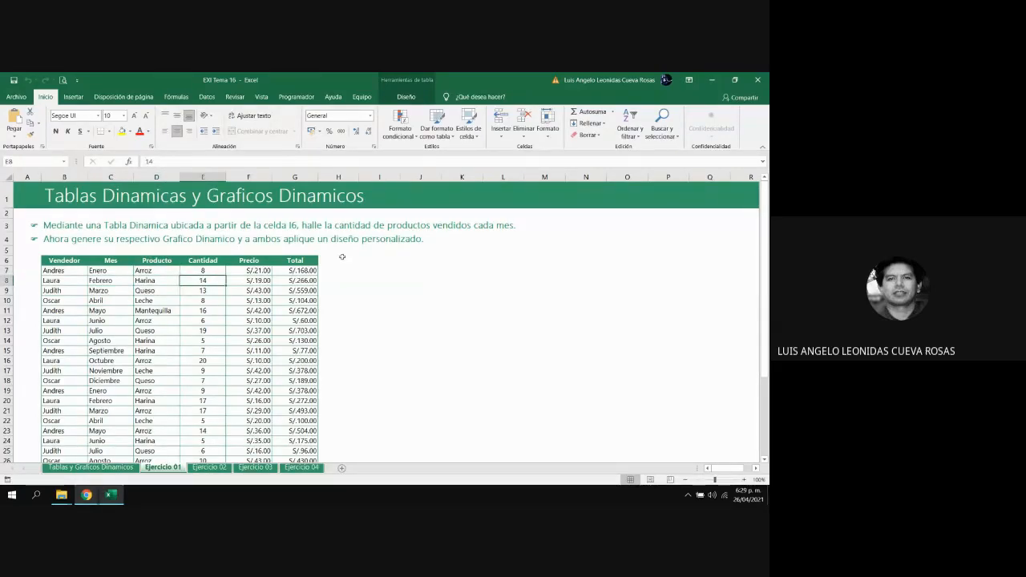
key("Up")
key("Right")
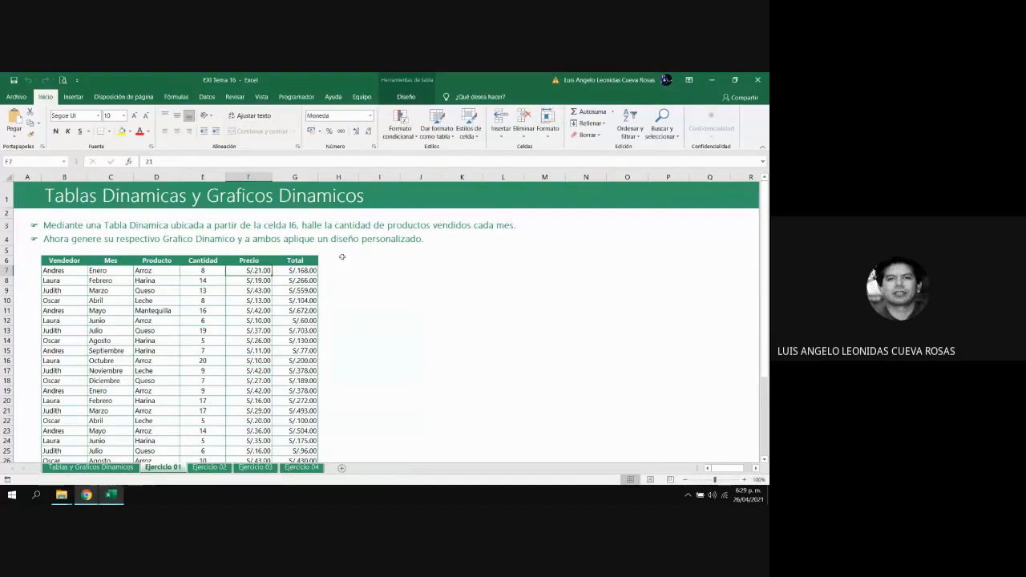
key("Right")
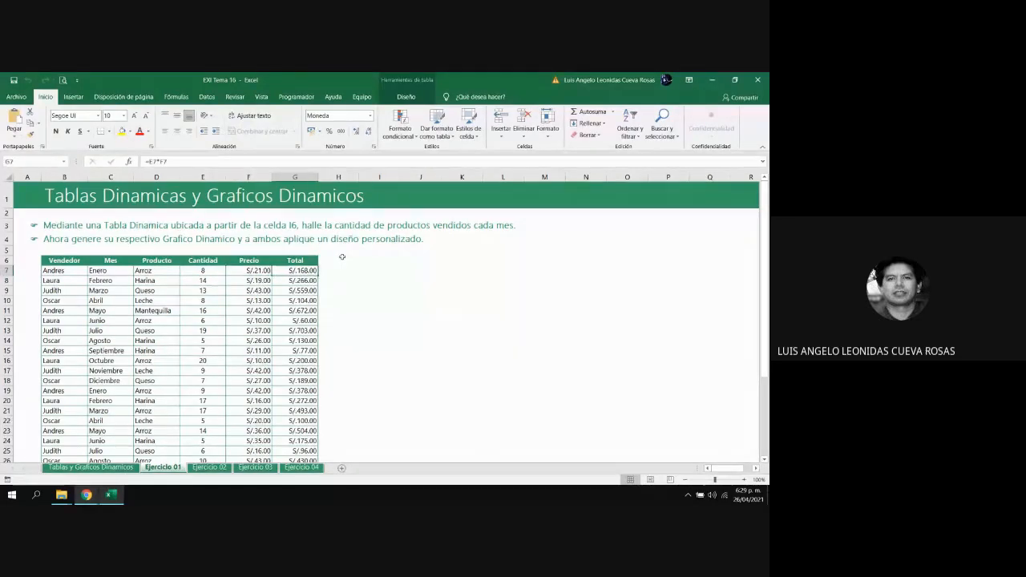
Look down the Total column past the end of the sales table and back up, checking its row formulas
key("Down")
key("Down")
key("Down")
key("Down")
key("Down")
key("Down")
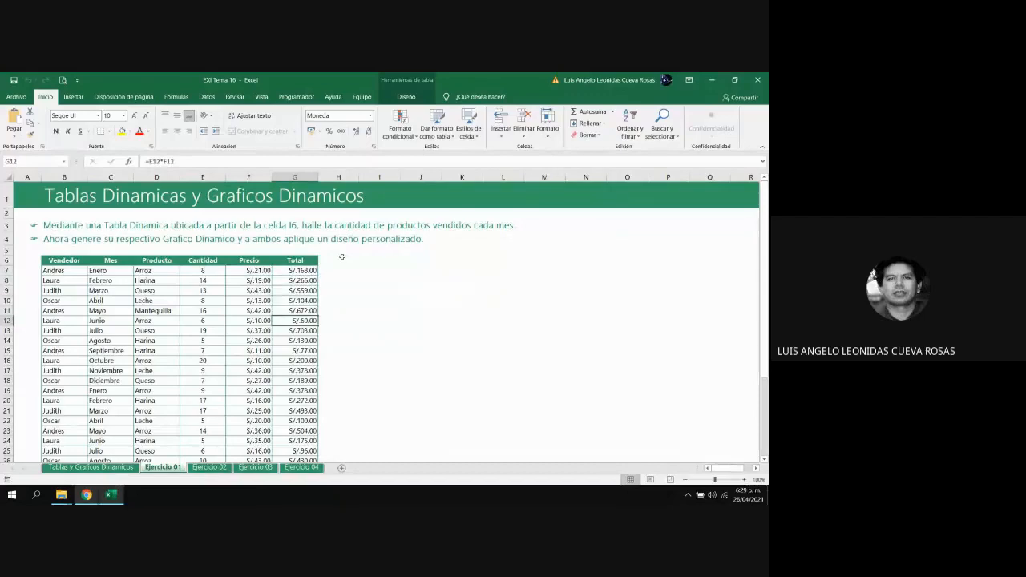
key("Down")
key("Down")
key("Down")
key("Down")
key("Down")
key("Down")
key("Down")
key("Down")
key("Down")
key("Down")
key("Down")
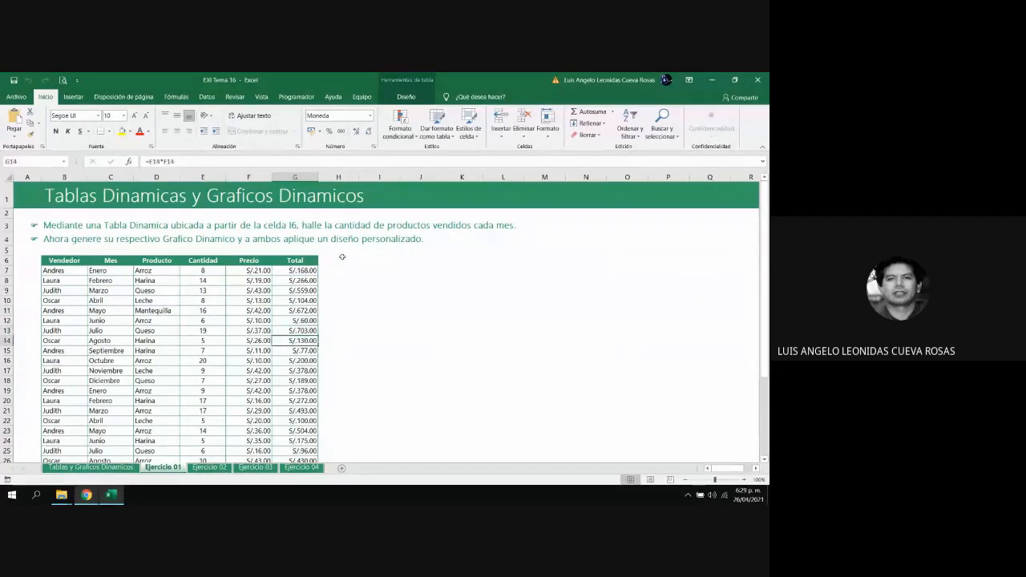
key("Down")
key("Down")
key("Down")
key("Down")
key("Down")
key("Down")
key("Down")
key("Down")
key("Down")
key("Down")
key("Down")
key("Down")
key("Down")
key("Down")
key("Down")
key("Down")
key("Down")
key("Down")
key("Down")
key("Down")
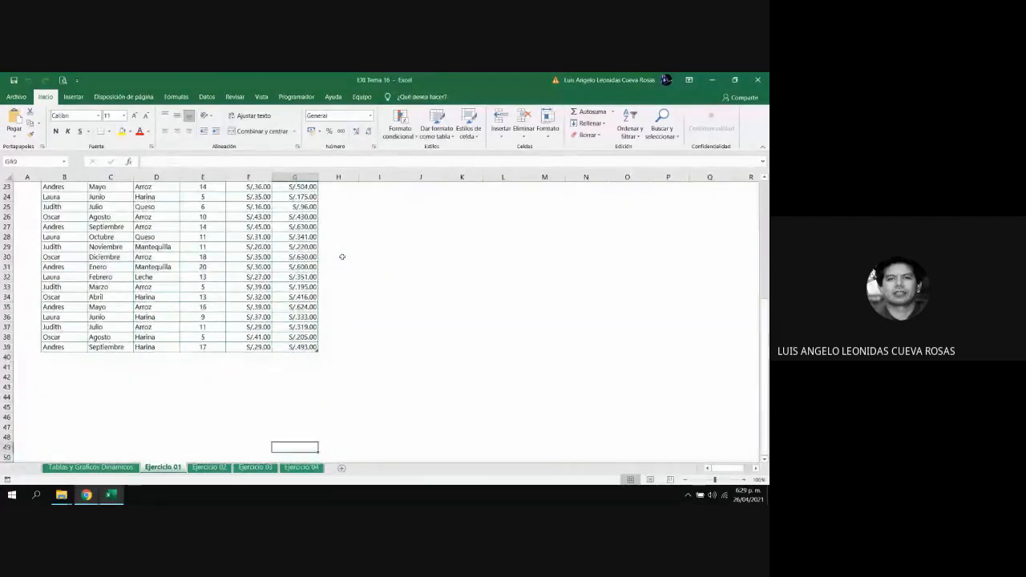
key("Up")
key("Up")
key("Up")
key("Up")
key("Up")
key("Up")
key("Up")
key("Up")
key("Up")
key("Up")
key("Up")
key("Up")
key("Up")
key("Up")
key("Up")
key("Up")
key("Up")
key("Up")
key("Up")
key("Up")
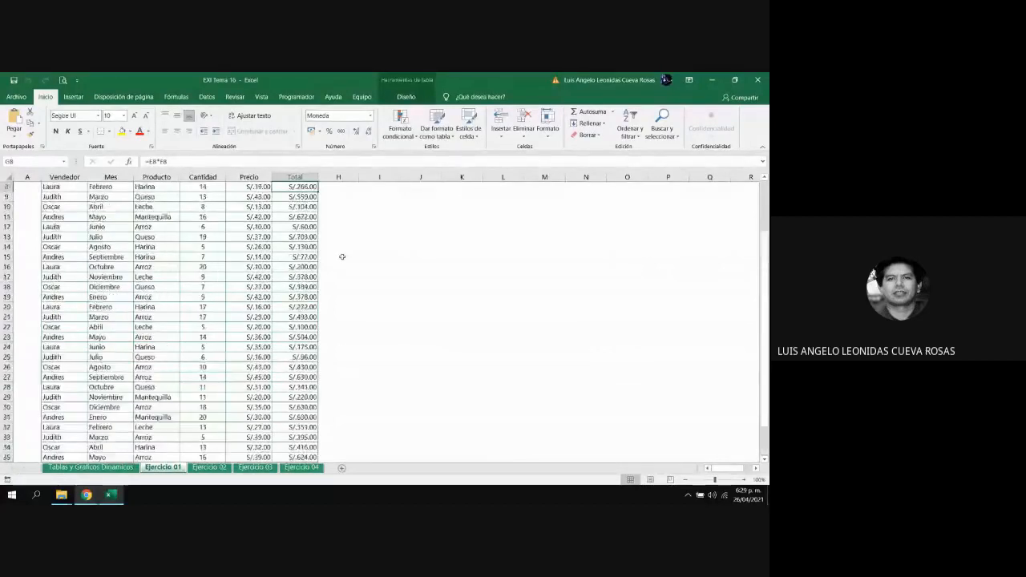
key("Down")
key("Down")
key("Down")
key("Down")
key("Down")
key("Down")
key("Down")
key("Down")
key("Down")
key("Down")
key("Down")
key("Down")
key("Down")
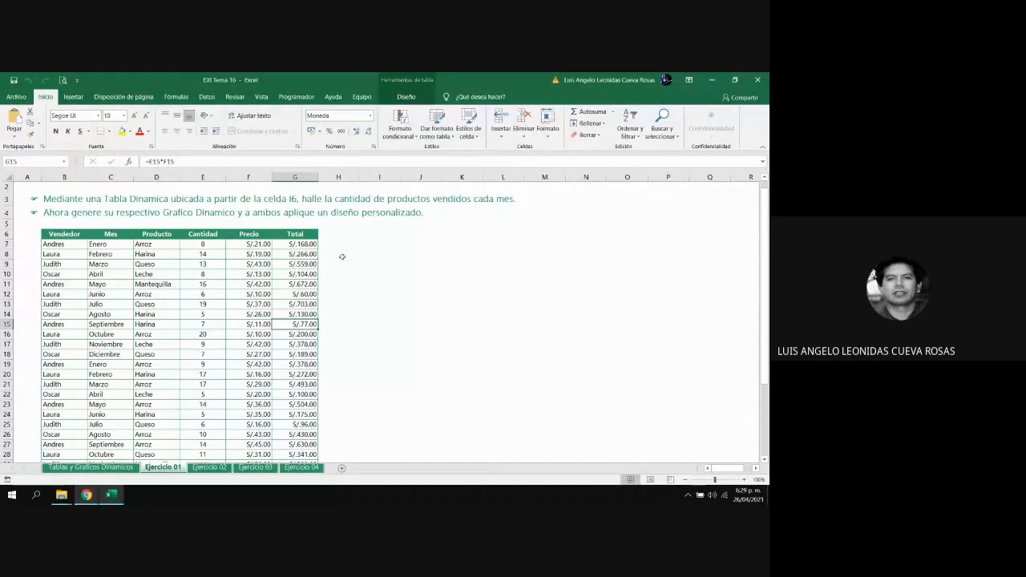
Look through the sales records along the Vendedor column, then return to the exercise instruction and the table's header row
key("Left")
key("Left")
key("Left")
key("Left")
key("Left")
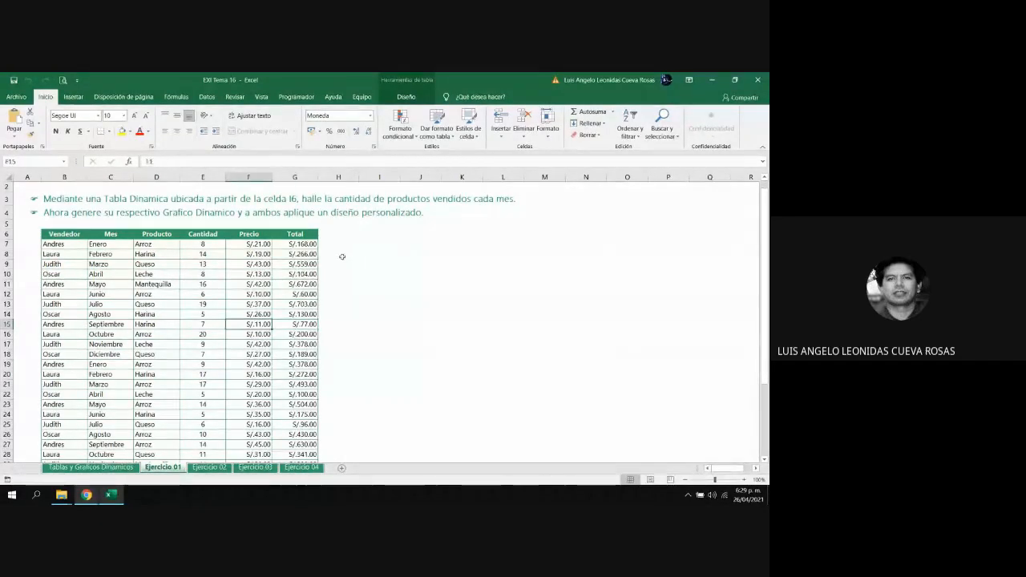
key("Down")
key("Down")
key("Down")
key("Down")
key("Down")
key("Down")
key("Down")
key("Down")
key("Down")
key("Down")
key("Down")
key("Down")
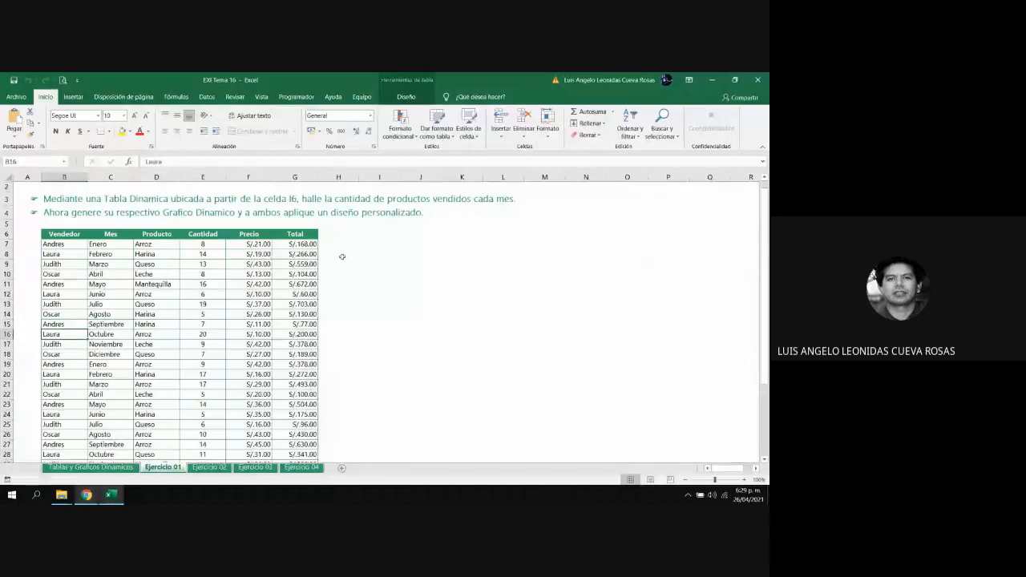
key("Down")
key("Down")
key("Down")
key("Down")
key("Down")
key("Down")
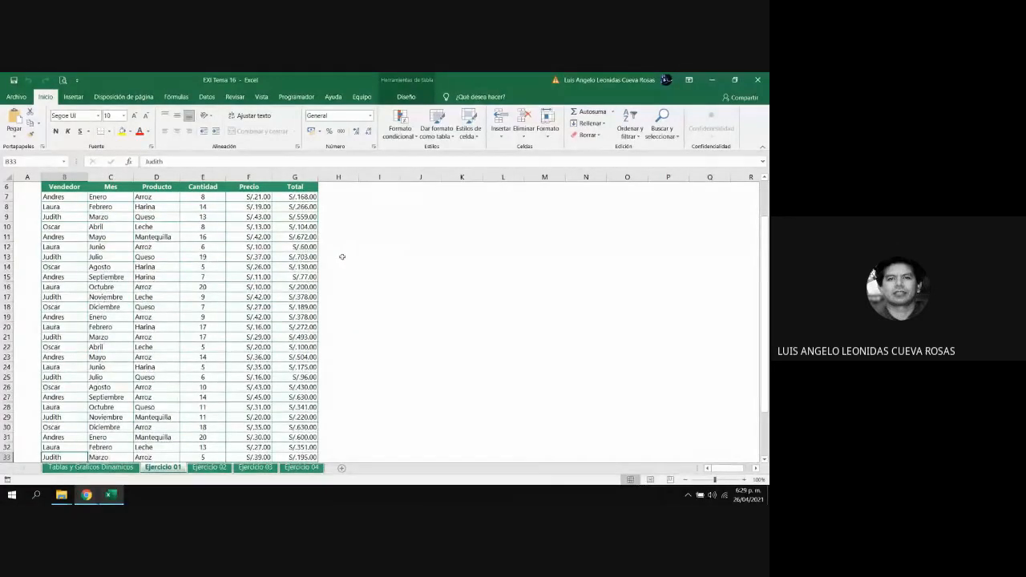
key("Down")
key("Down")
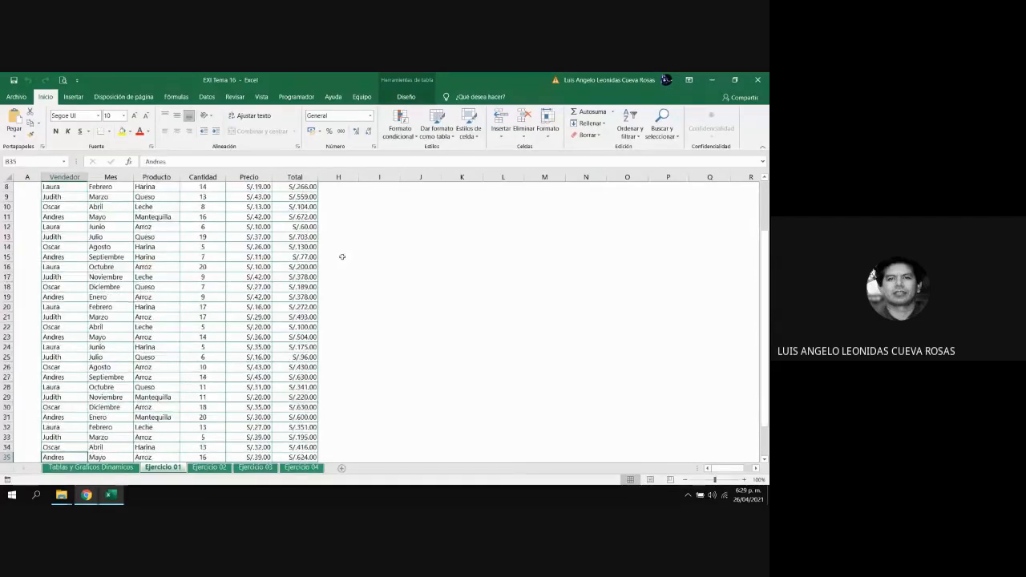
key("Up")
key("Up")
key("Up")
key("Up")
key("Up")
key("Up")
key("Up")
key("Up")
key("Up")
key("Up")
key("Up")
key("Up")
key("Up")
key("Up")
key("Up")
key("Up")
key("Up")
key("Up")
key("Up")
key("Up")
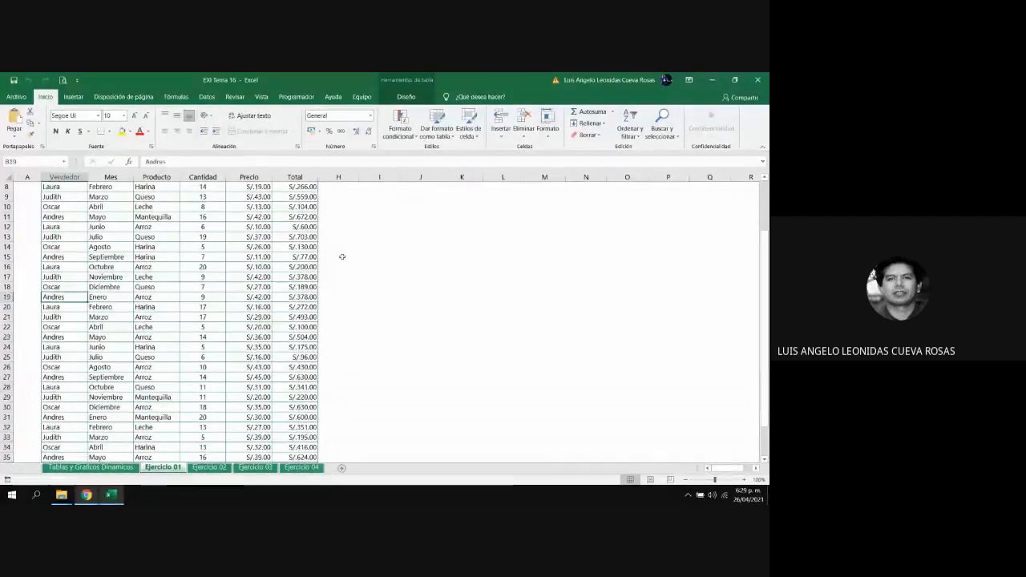
key("Up")
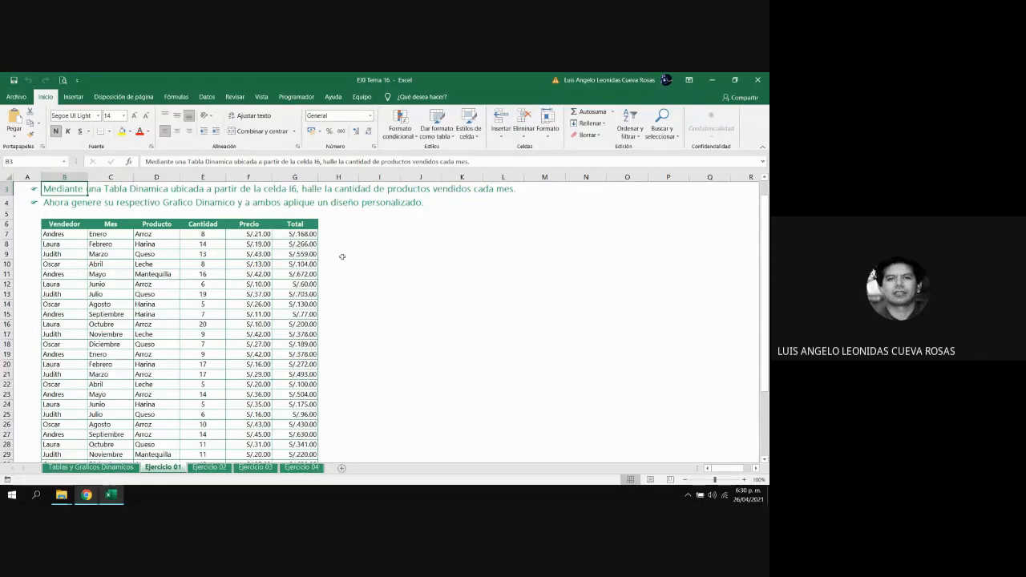
key("Down")
key("Down")
key("Down")
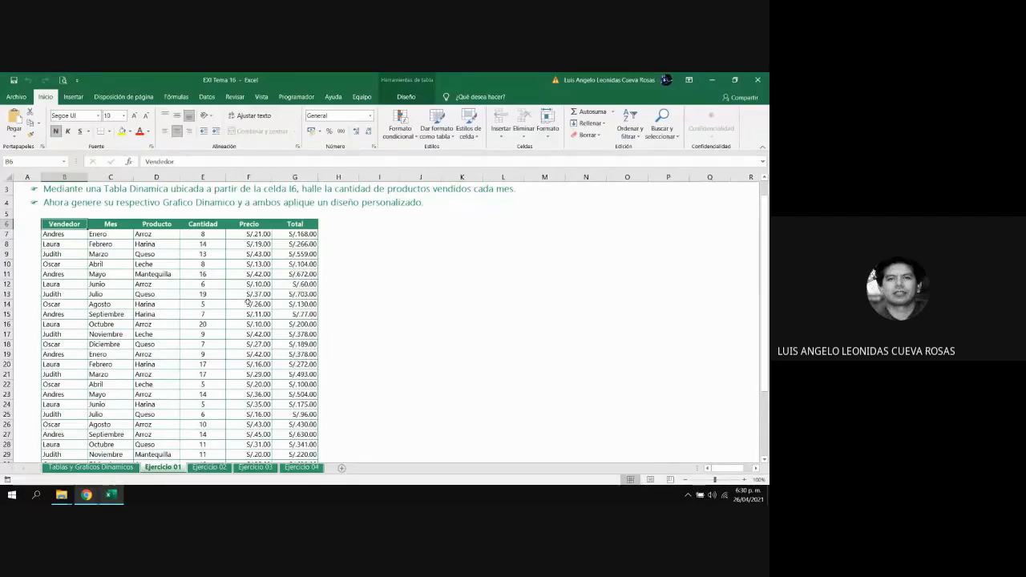
Check the sales table's name, TDejercicio1, in its table design properties
left_click(163, 286)
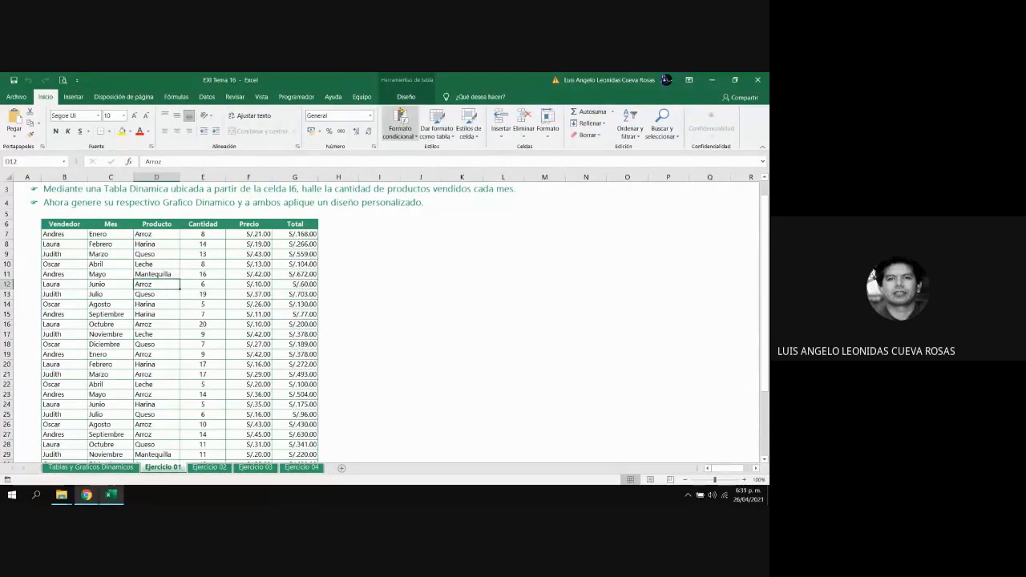
left_click(407, 97)
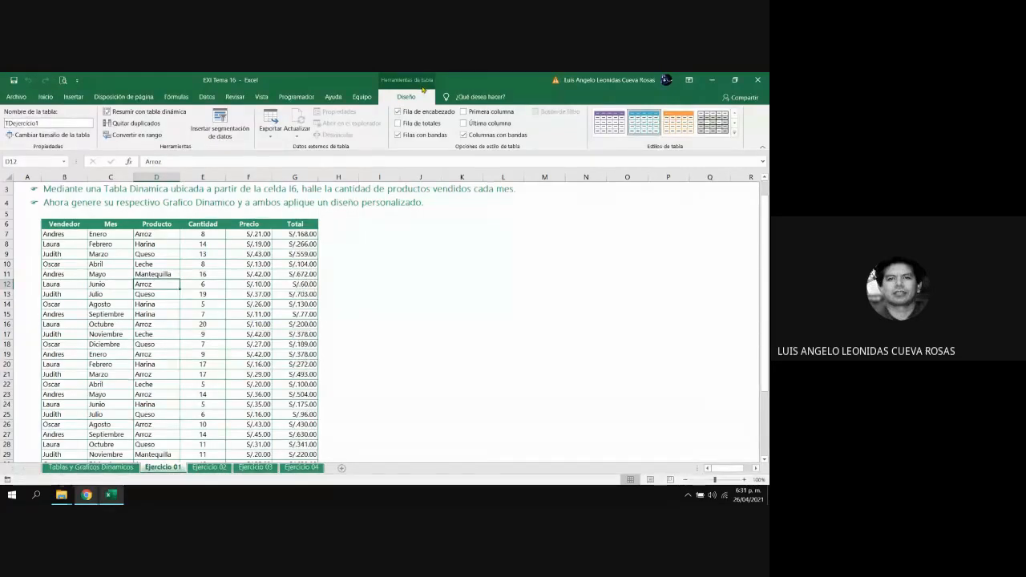
left_click(237, 281)
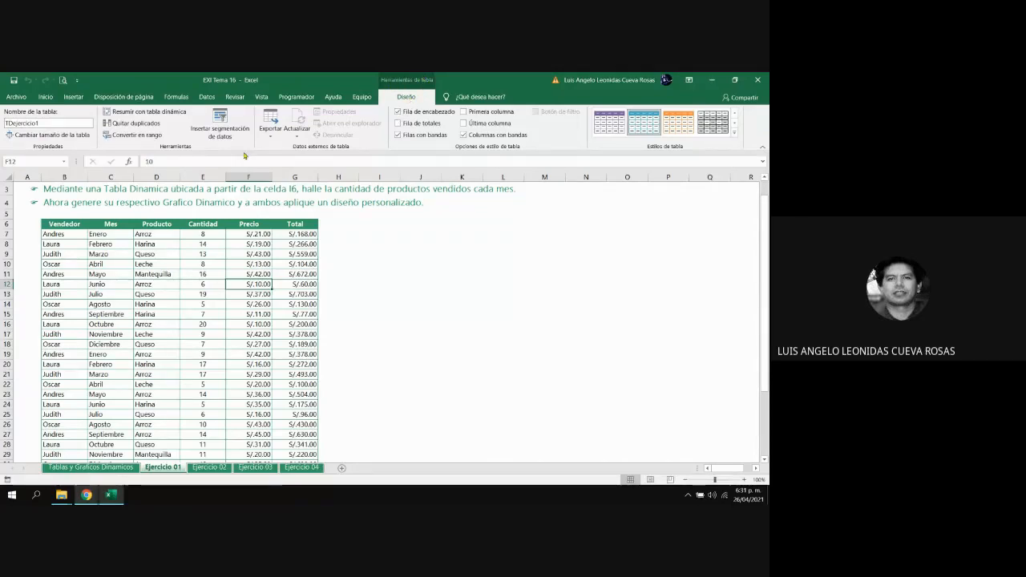
left_click(48, 123)
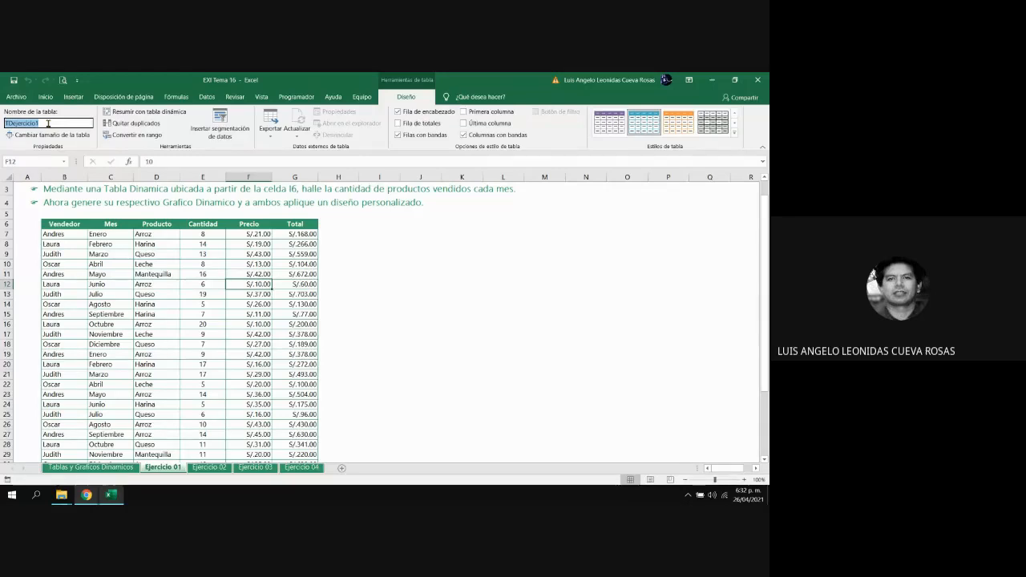
left_click(331, 263)
Start a new pivot table from the sales table, using TDejercicio1 as the source range
left_click(272, 264)
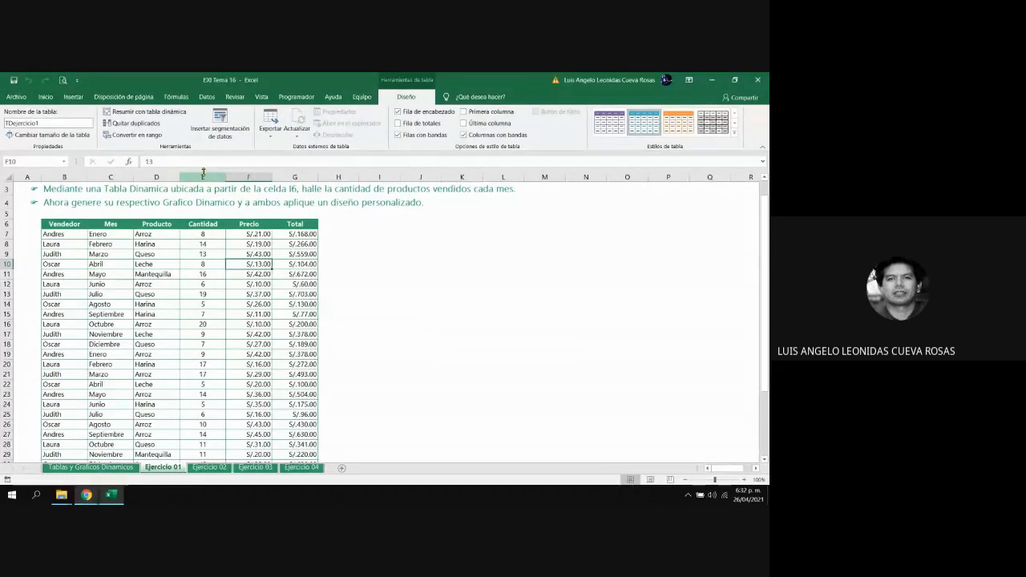
left_click(74, 97)
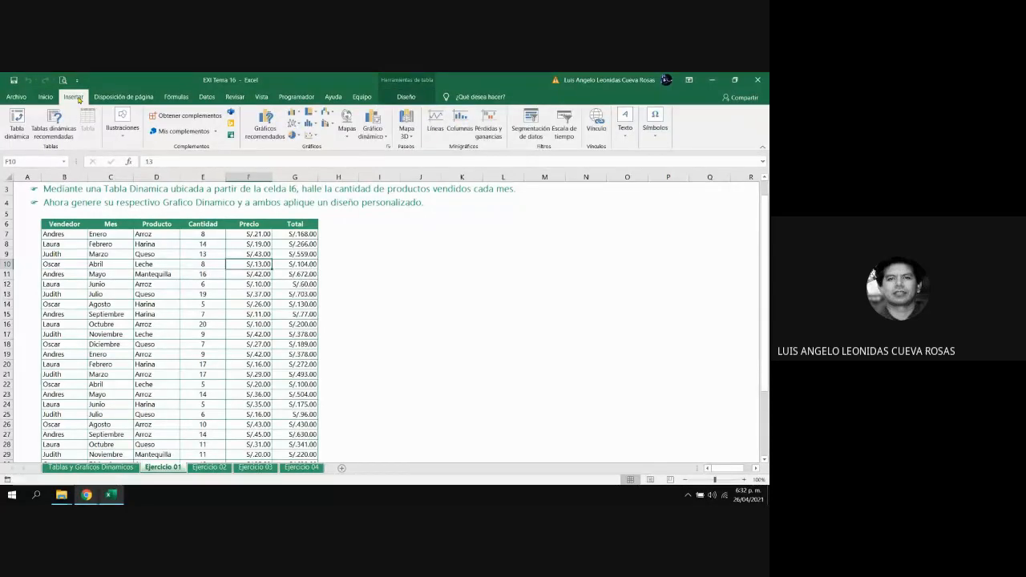
left_click(17, 125)
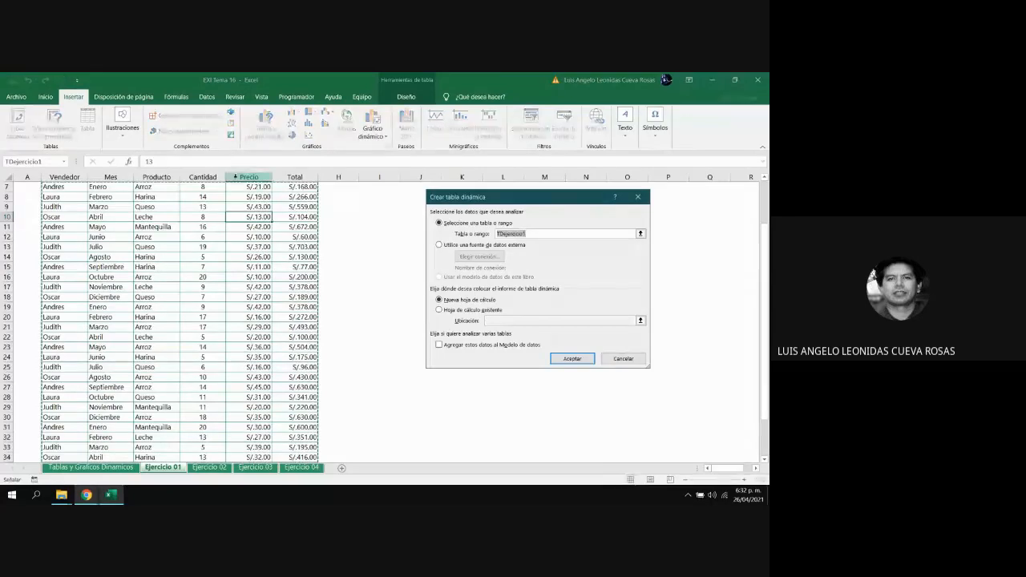
left_click_drag(472, 198, 461, 221)
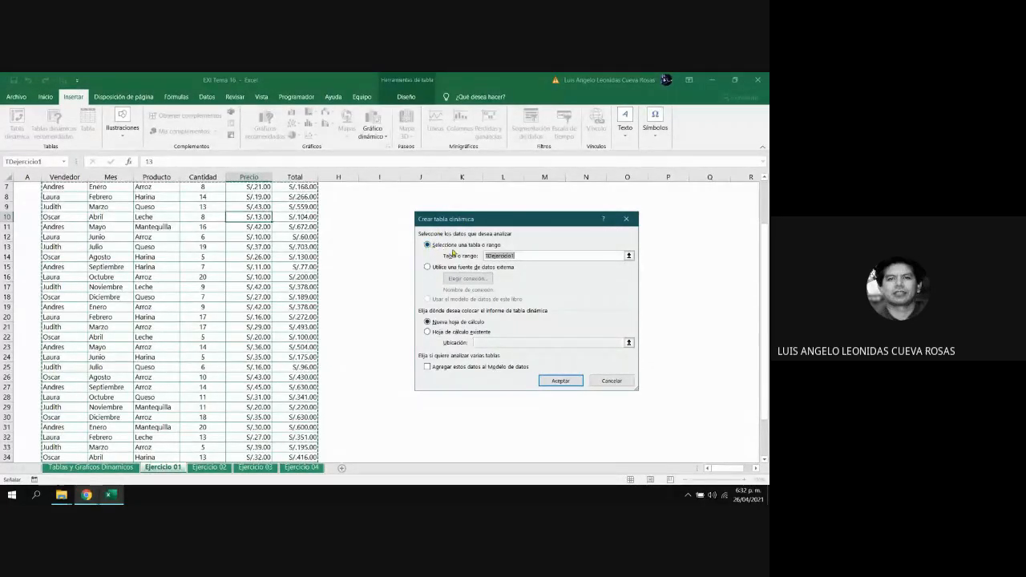
left_click(527, 254)
left_click_drag(526, 254, 465, 252)
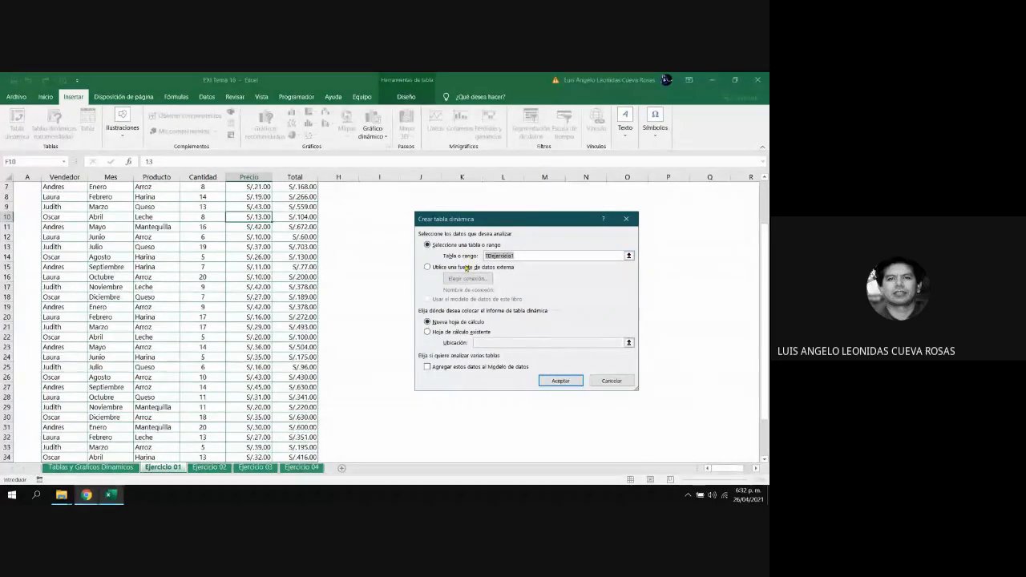
left_click(519, 255)
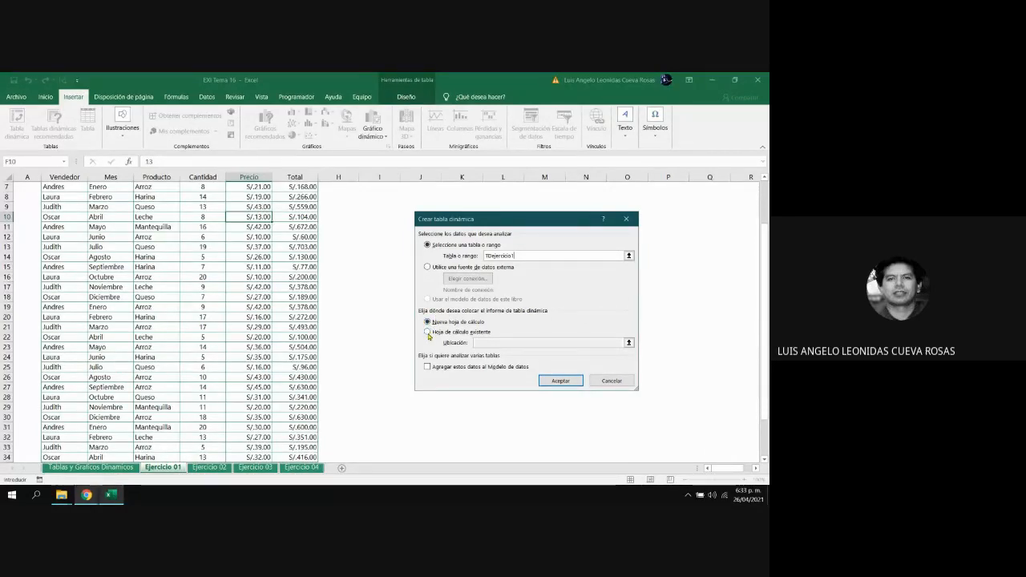
Place the pivot table on the existing worksheet at cell I6 of Ejercicio 01 and create it
left_click(428, 332)
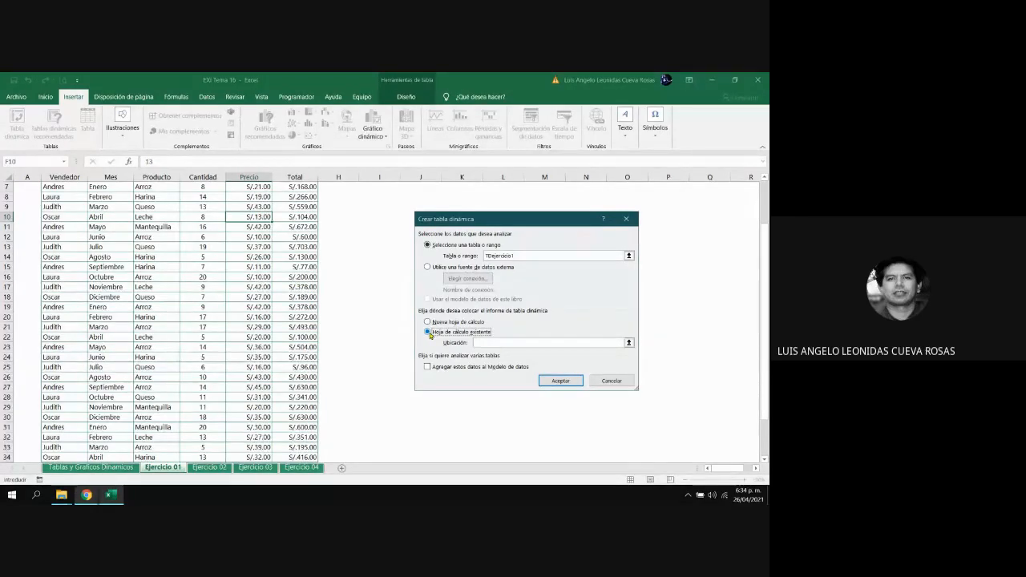
right_click(479, 344)
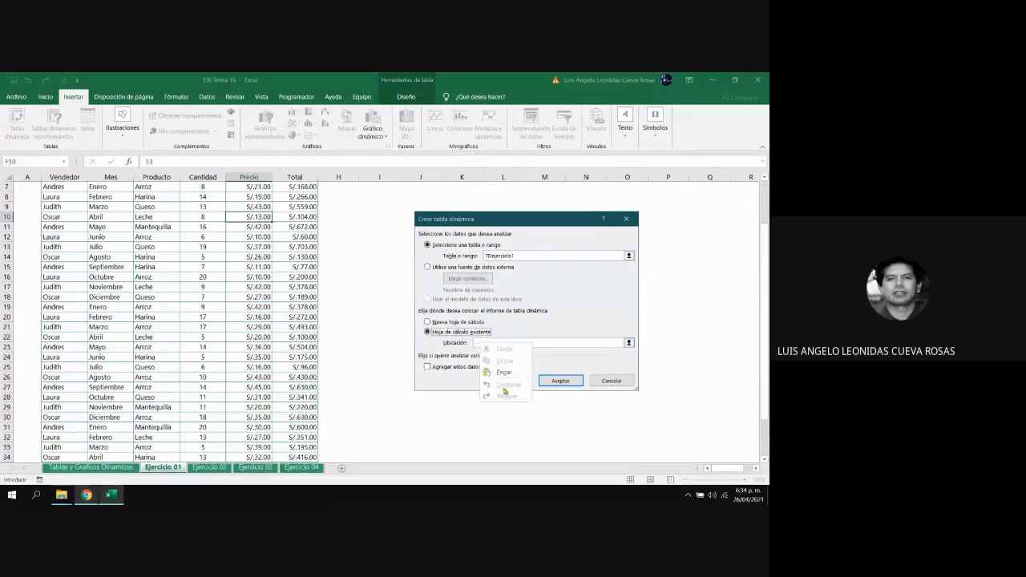
left_click(476, 345)
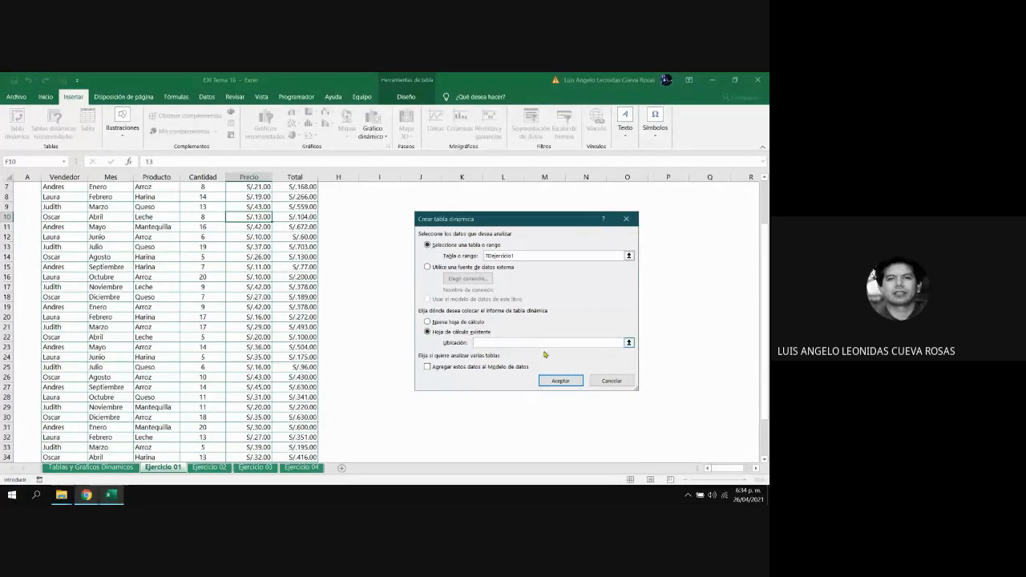
left_click(630, 343)
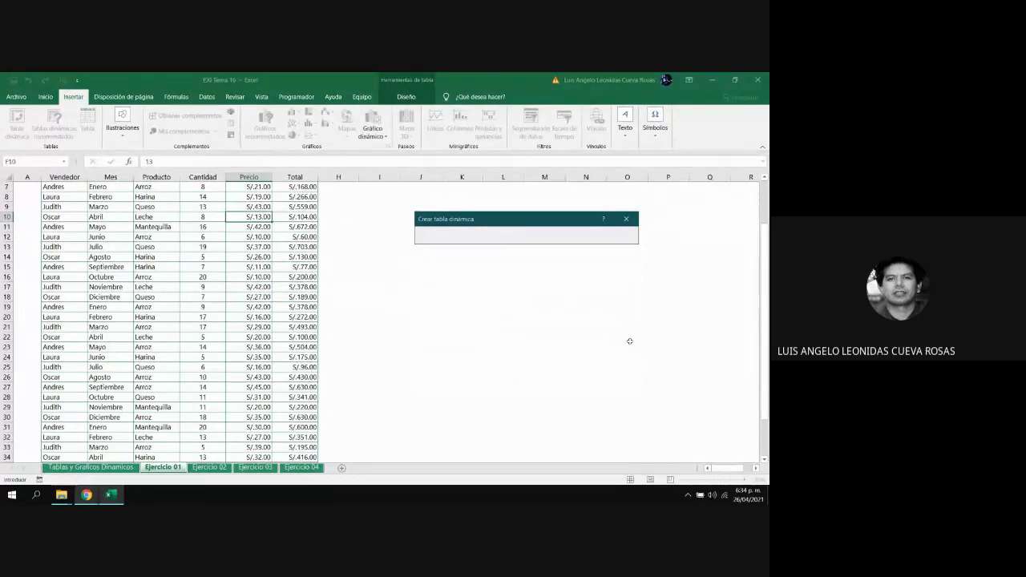
scroll(766, 328, "up", 2)
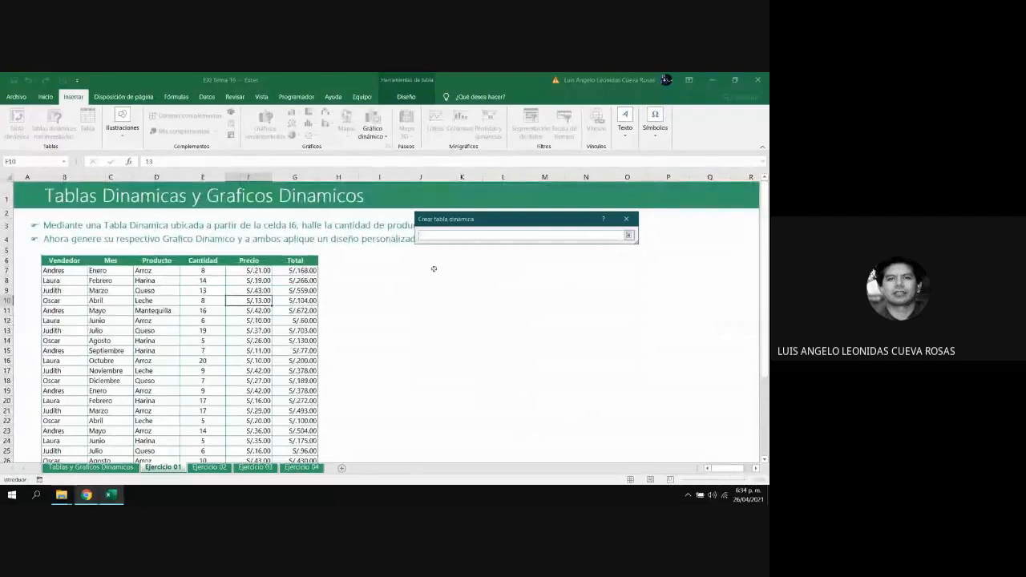
left_click(373, 259)
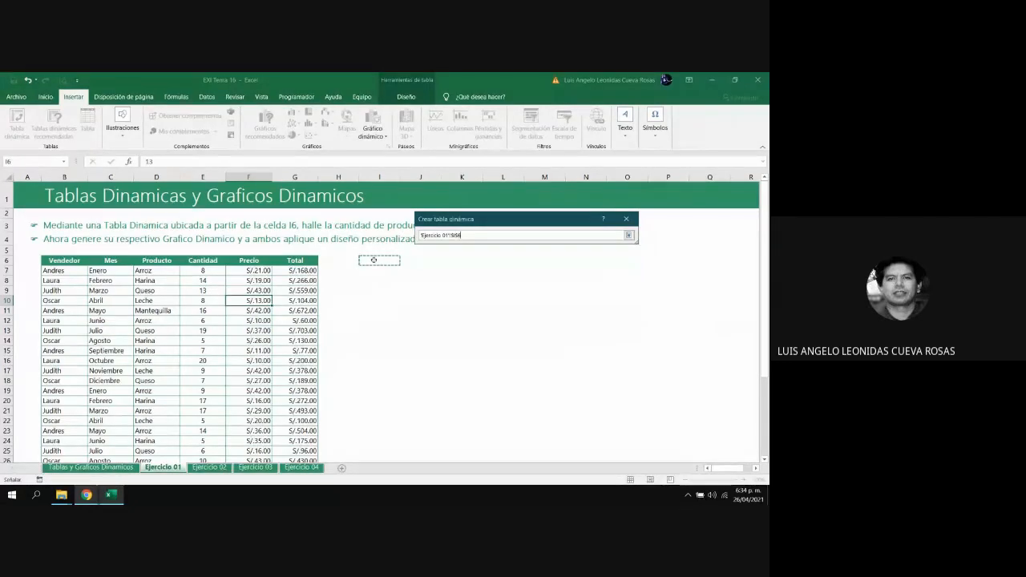
left_click(629, 235)
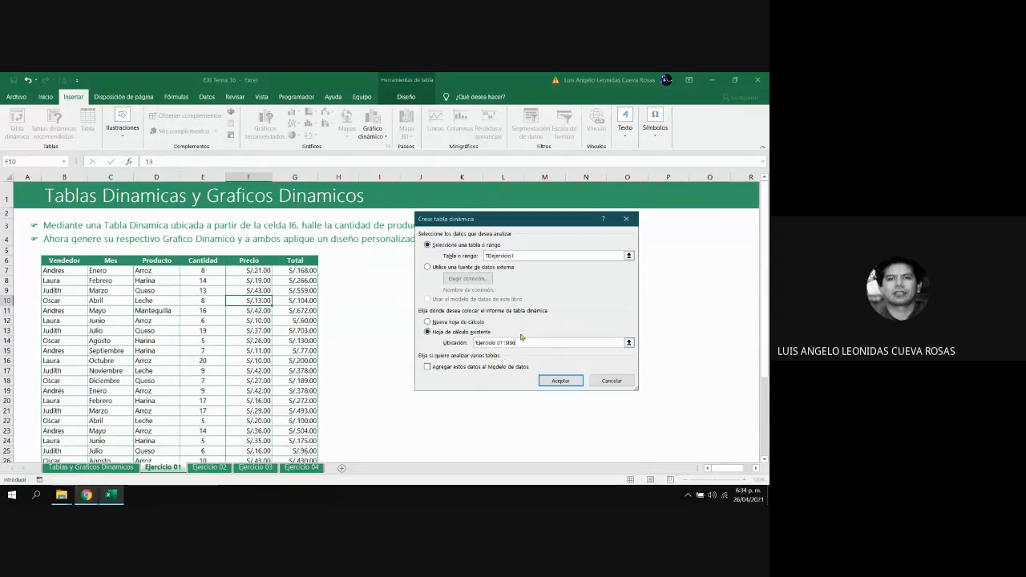
left_click(561, 381)
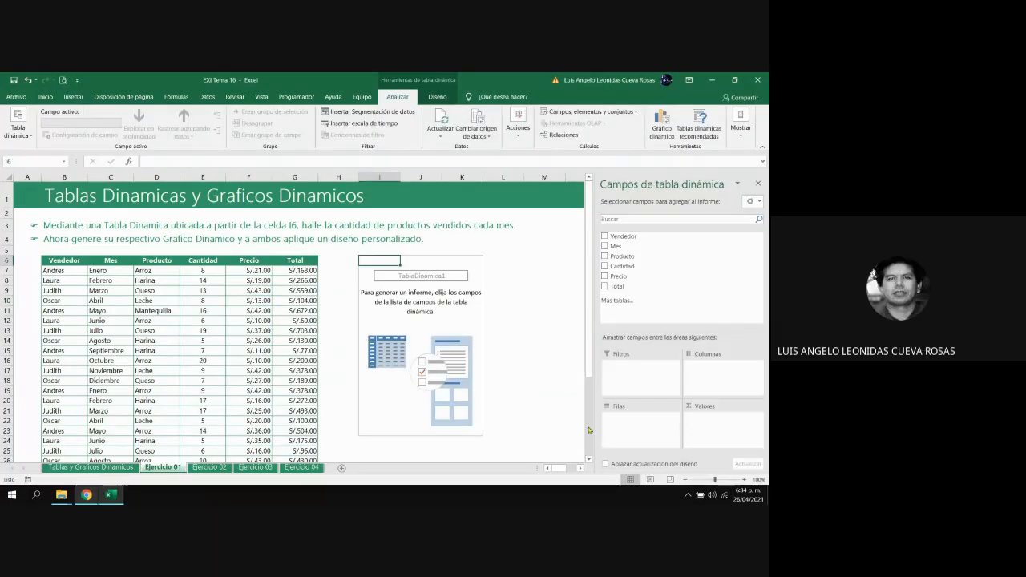
Examine the pivot table's Diseño and Analizar tools, and check how they respond to selecting cells outside and inside the empty report
left_click(581, 469)
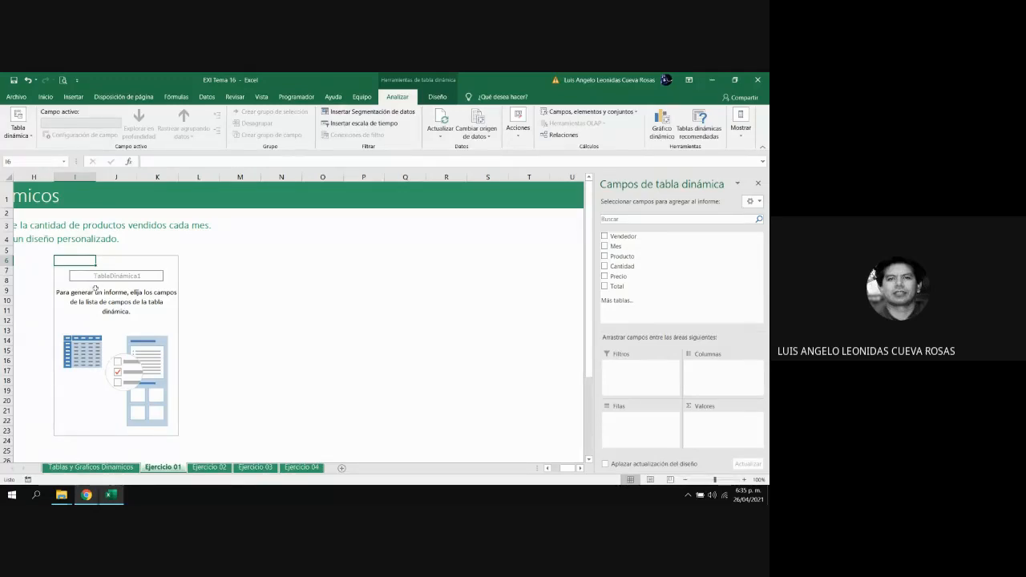
left_click(437, 97)
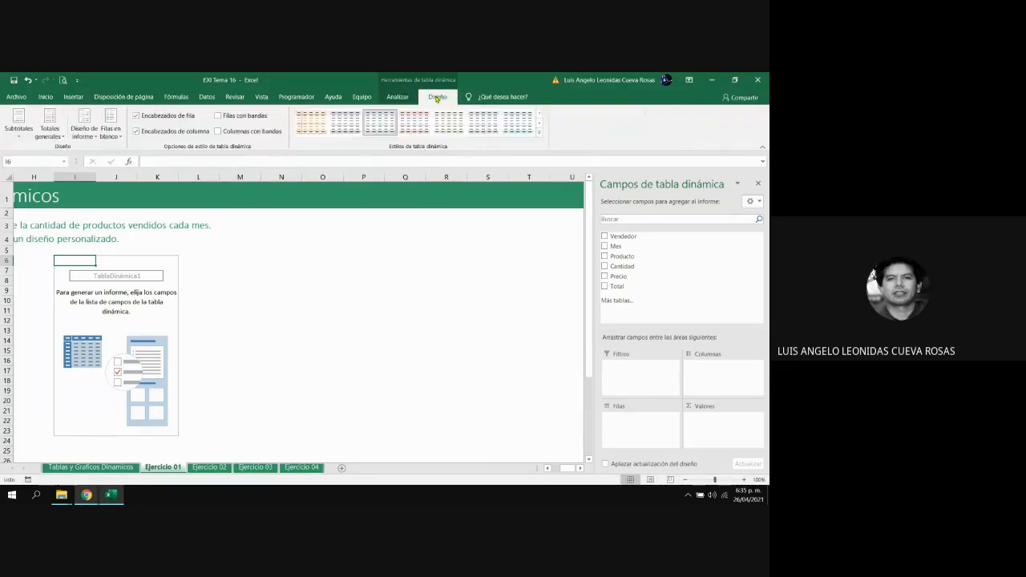
left_click(406, 100)
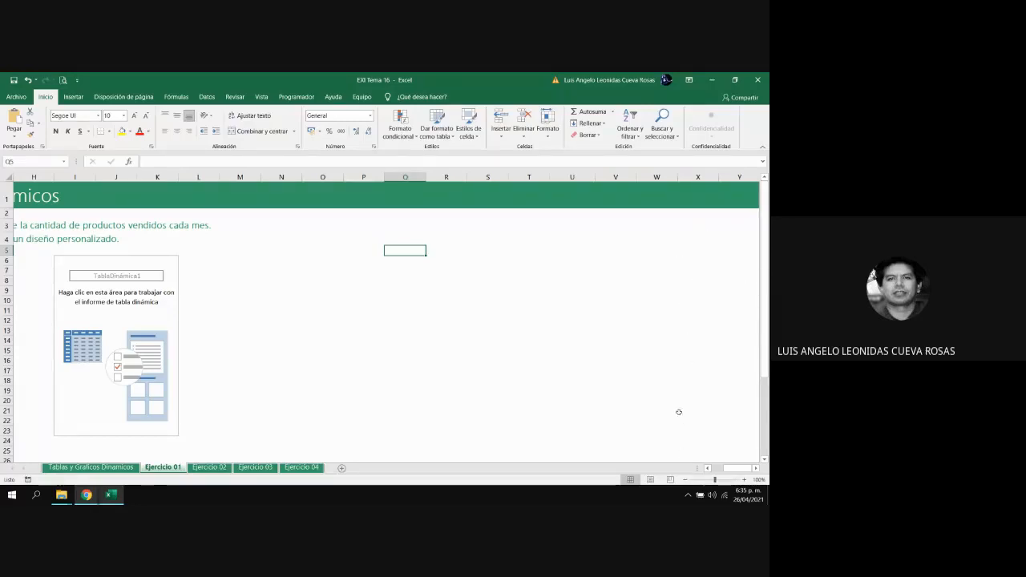
left_click(112, 320)
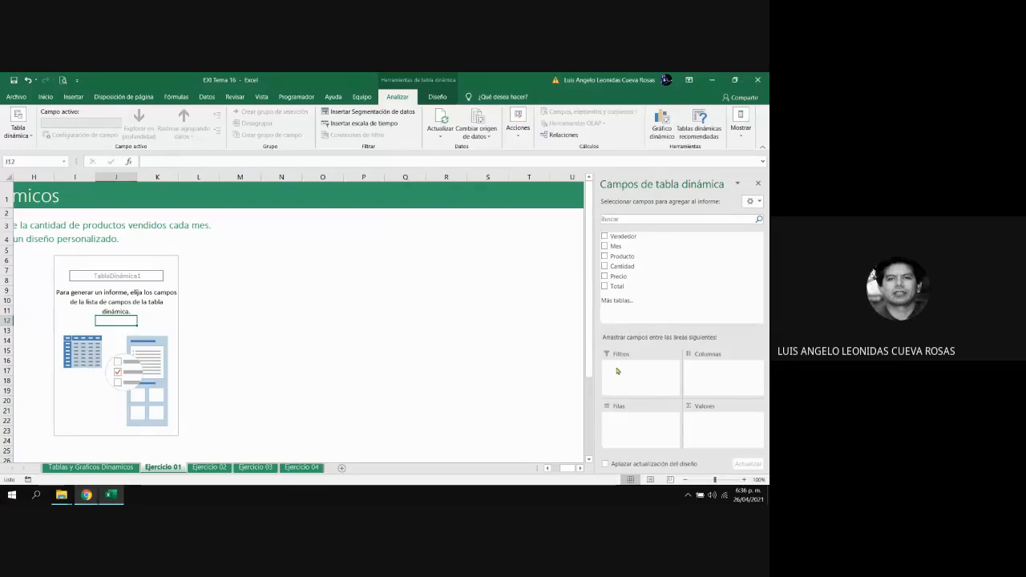
Close the pivot table's field list and display it again for the empty report, with the sales table back in view
left_click(758, 186)
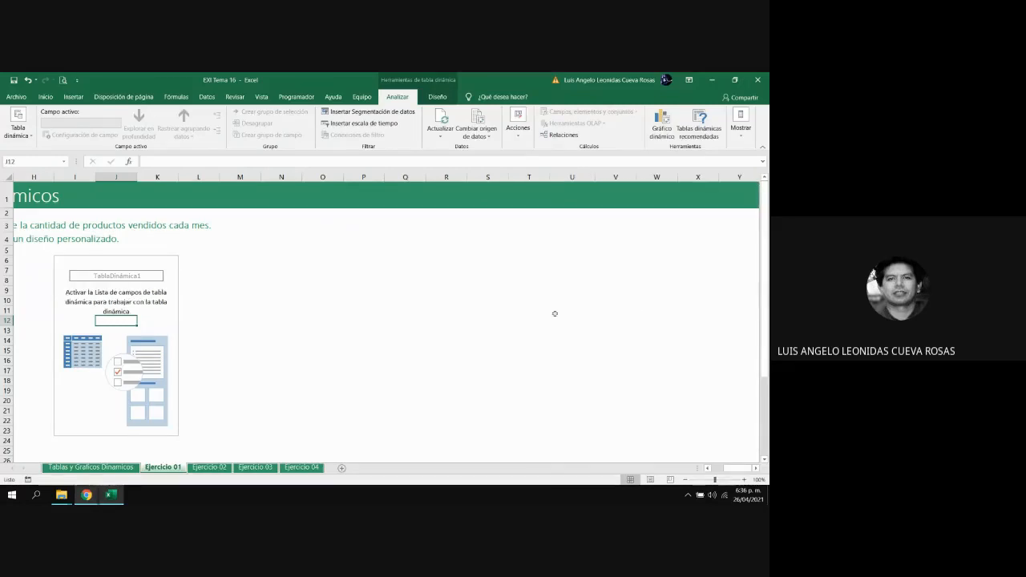
left_click(344, 291)
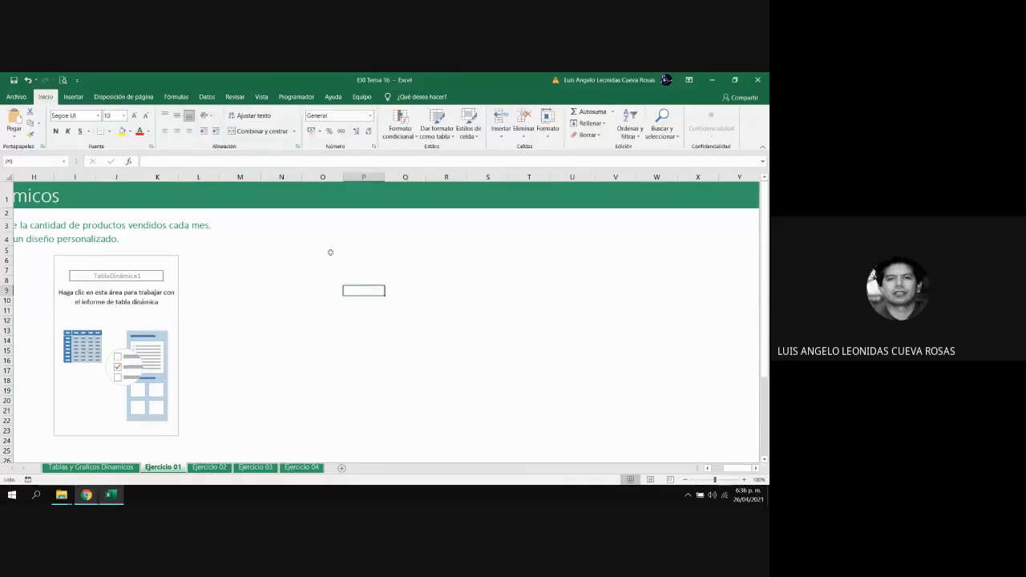
left_click(93, 319)
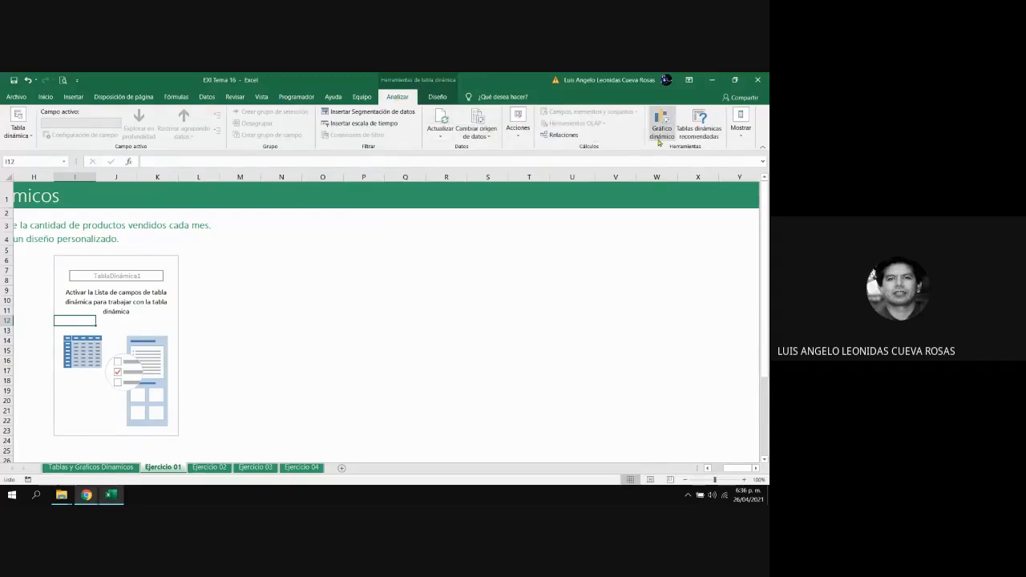
left_click(743, 141)
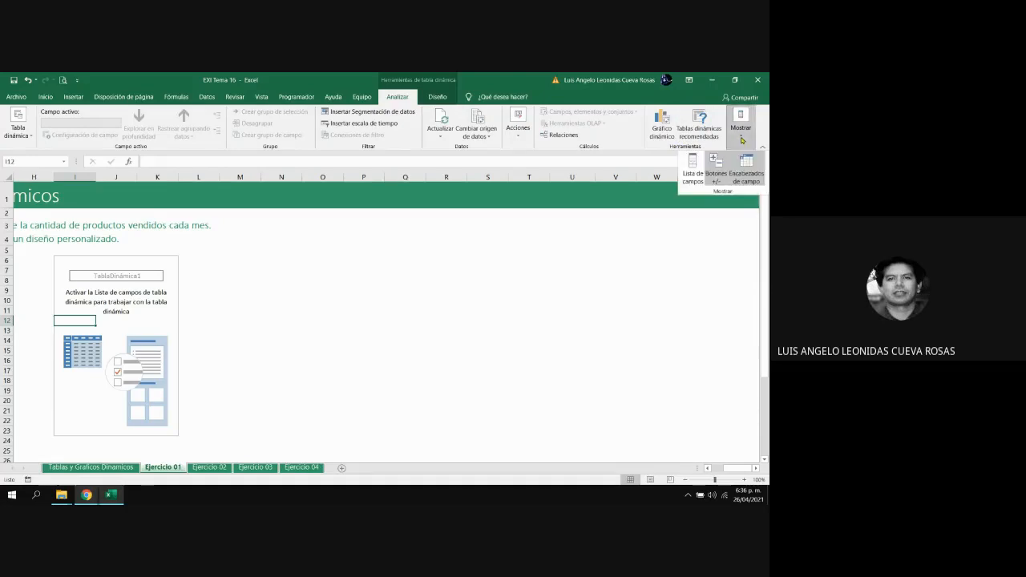
left_click(693, 181)
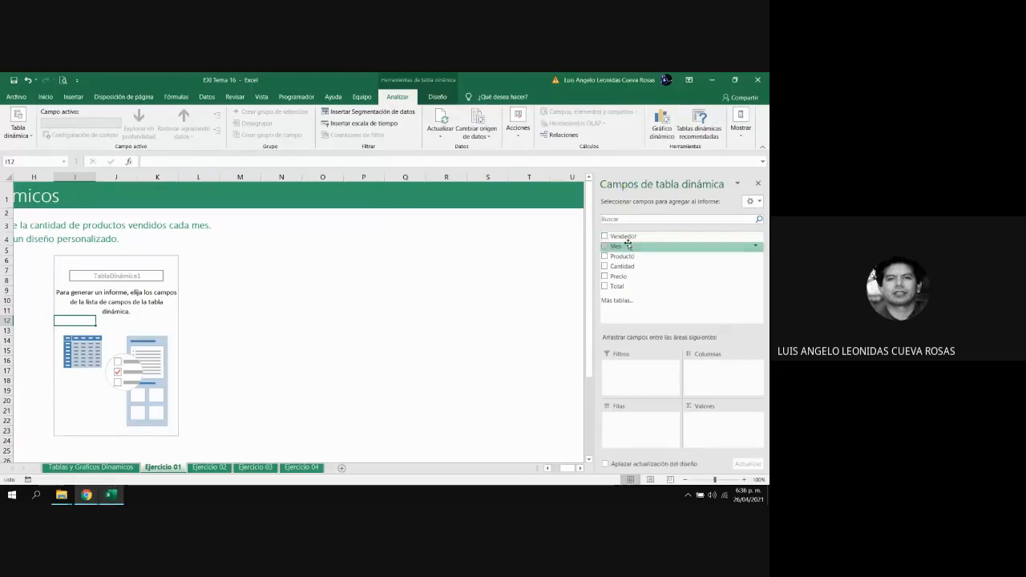
left_click(548, 469)
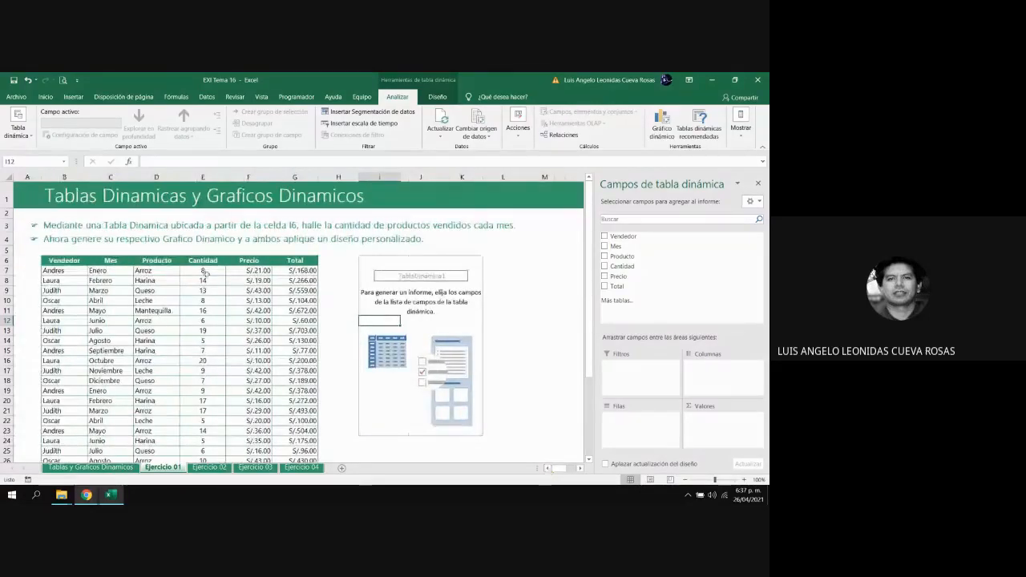
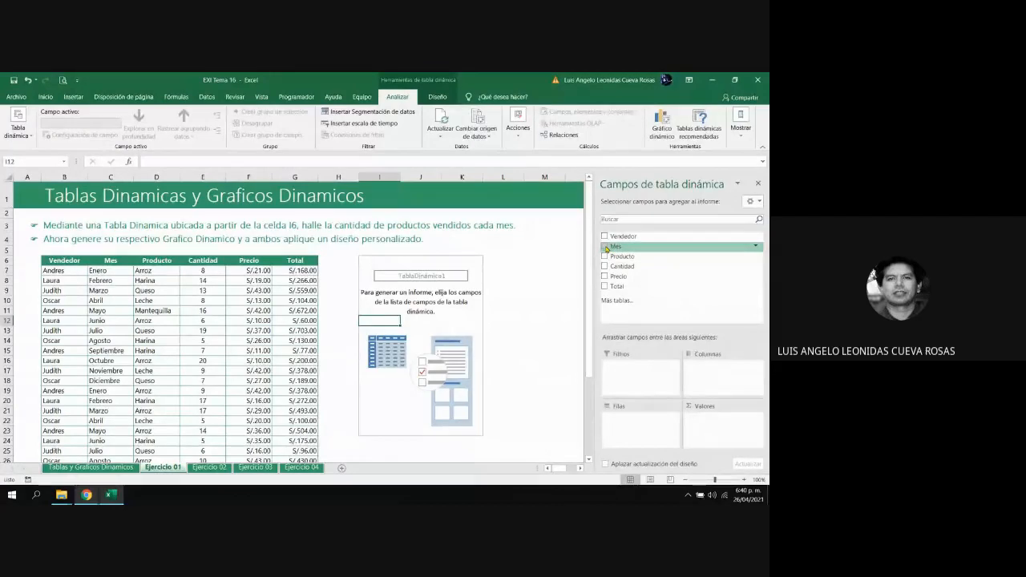
Add the Mes field to the pivot table and try it in the columns area instead of the rows
left_click(605, 247)
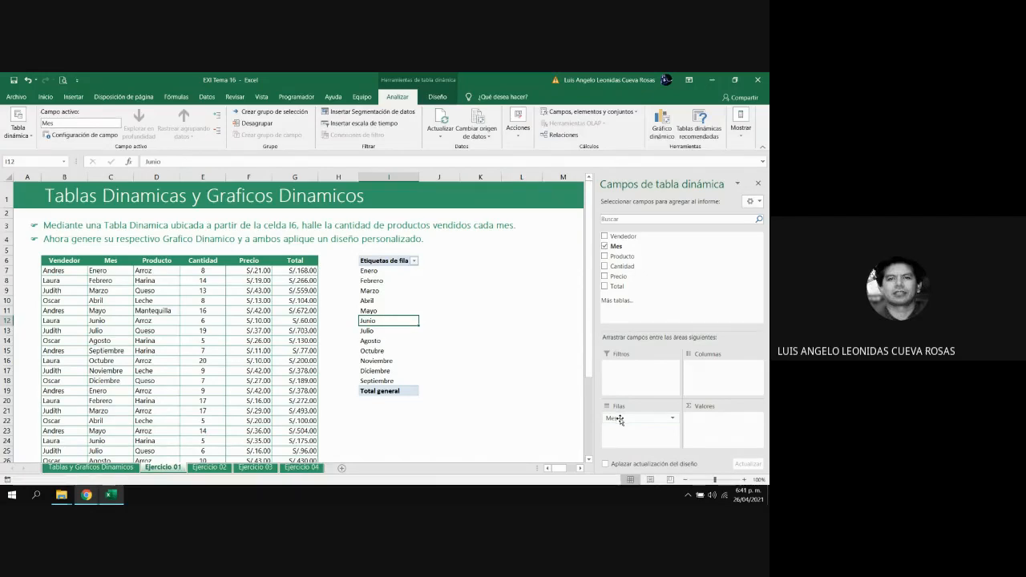
left_click(620, 419)
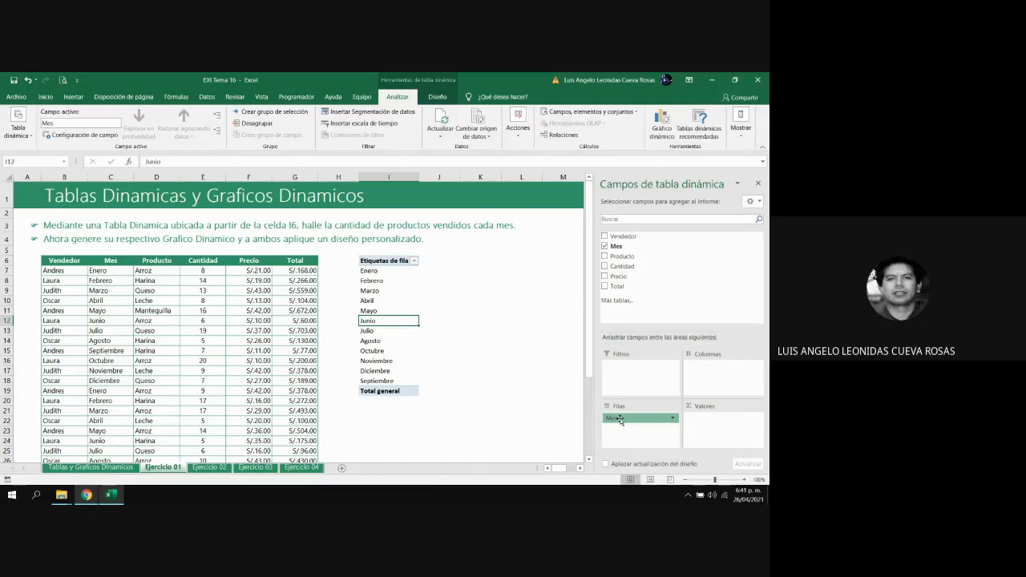
left_click_drag(620, 419, 704, 375)
left_click_drag(704, 375, 704, 374)
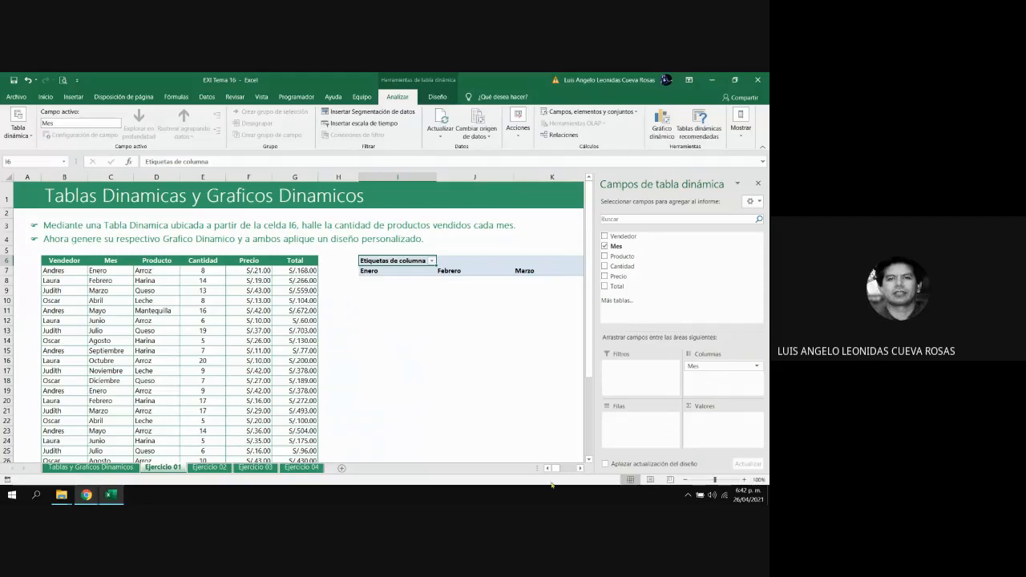
left_click_drag(583, 470, 582, 471)
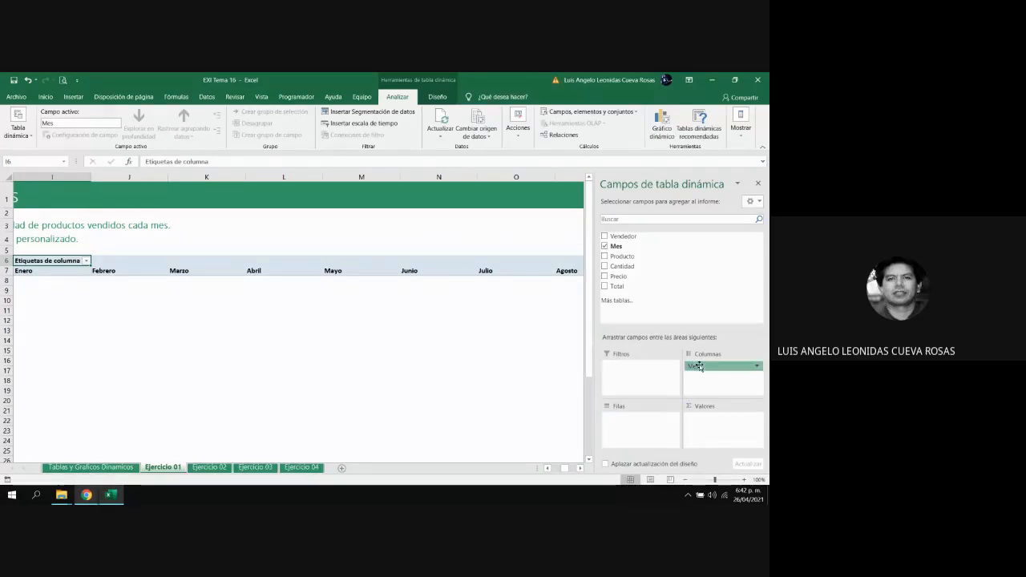
Return Mes to the rows area, and practise removing it from the report and adding it to the rows again
left_click_drag(700, 366, 647, 437)
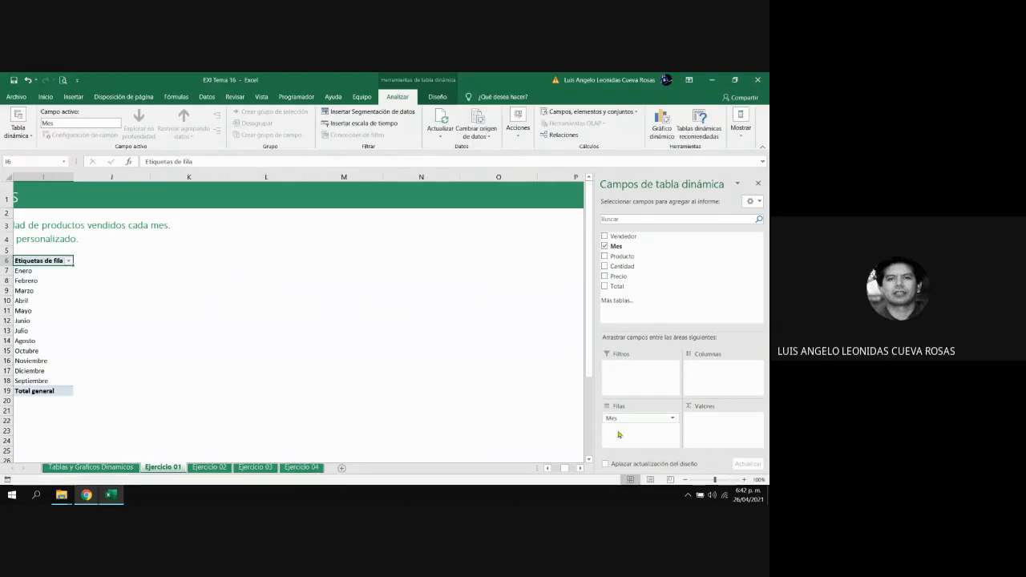
scroll(549, 473, "left", 2)
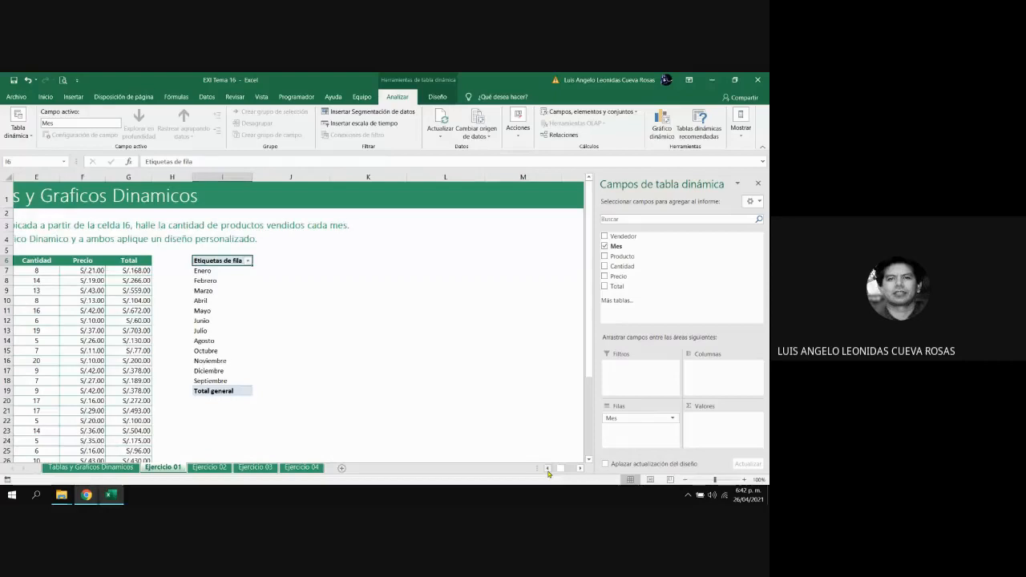
left_click(605, 249)
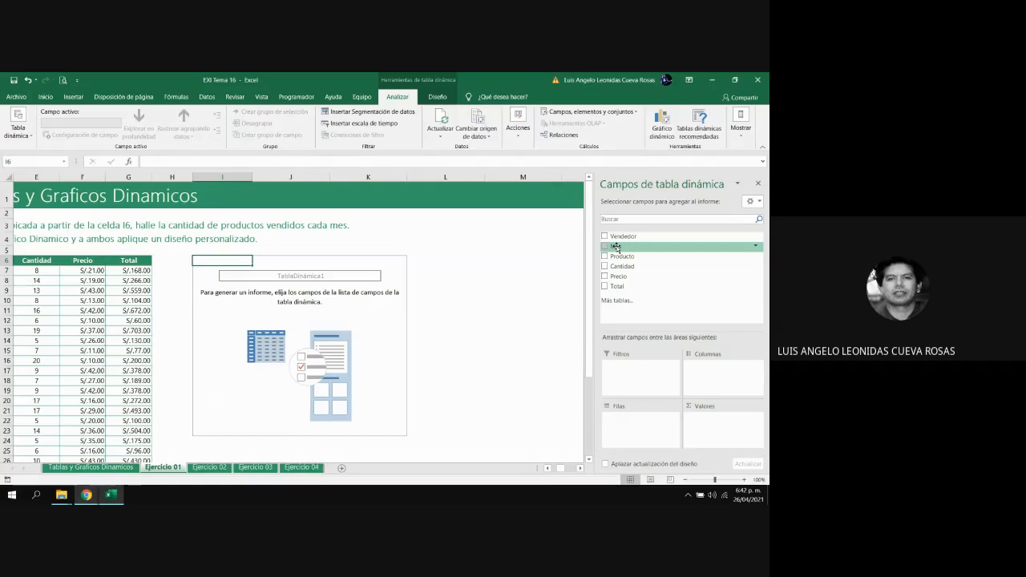
left_click_drag(616, 247, 646, 435)
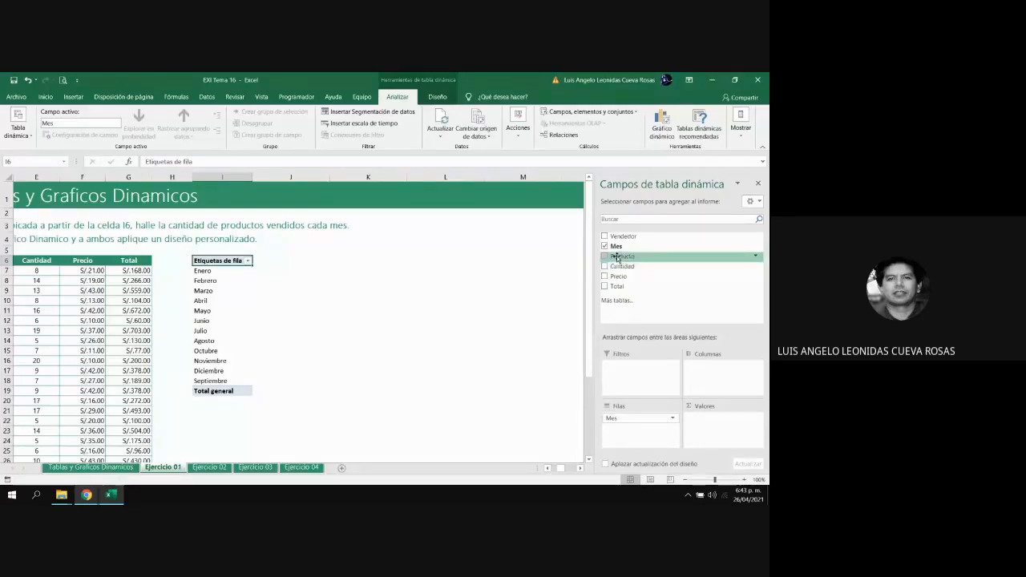
Place the Producto field in the columns area, and move it to the rows area beneath Mes
left_click_drag(617, 256, 633, 266)
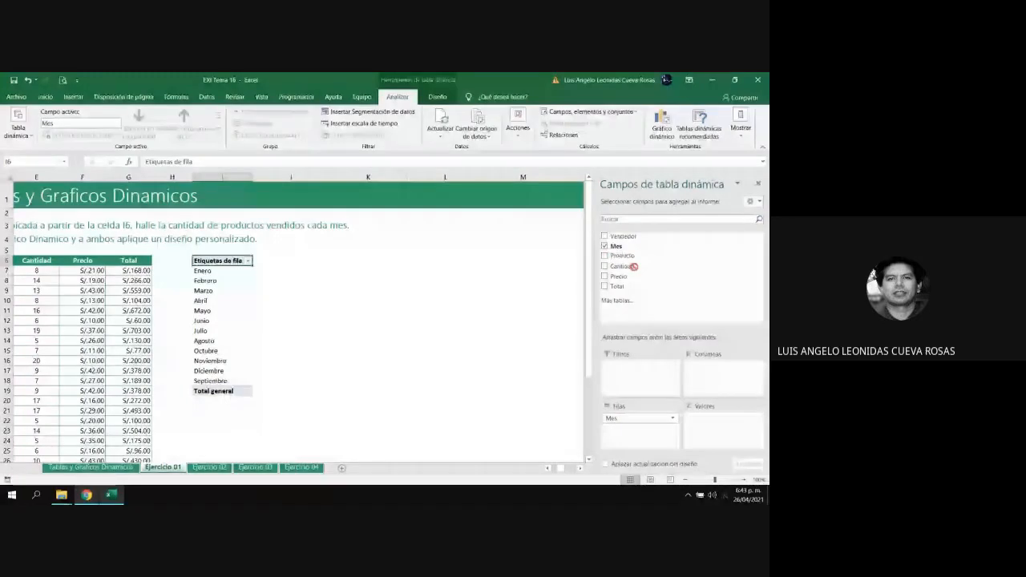
left_click_drag(634, 266, 716, 384)
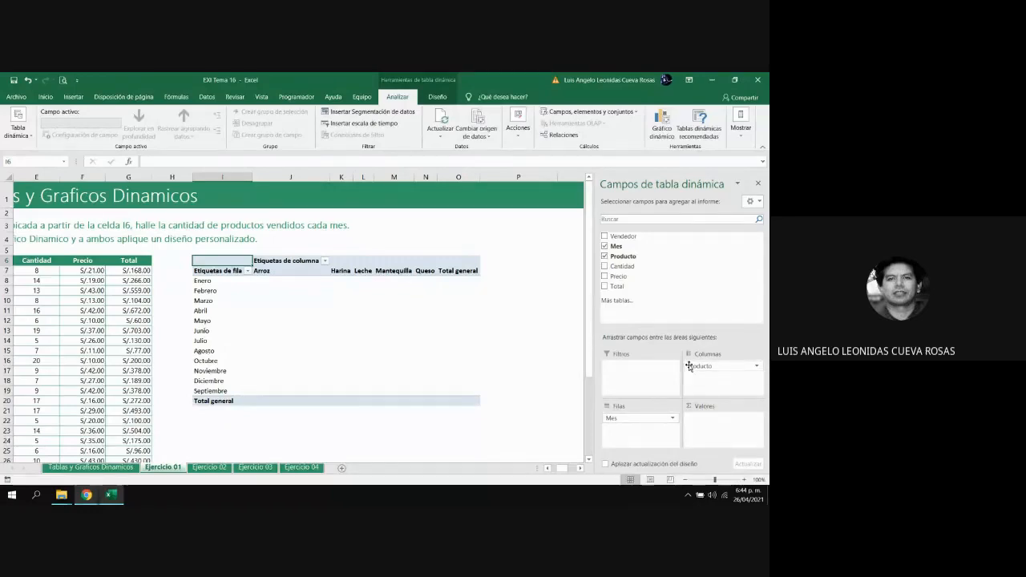
left_click_drag(689, 366, 643, 427)
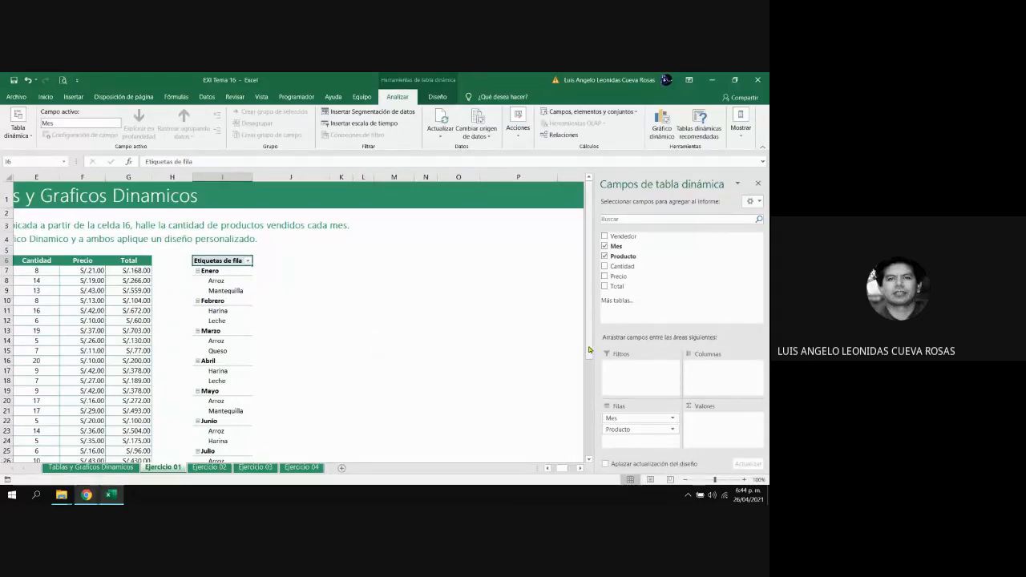
left_click_drag(590, 351, 591, 360)
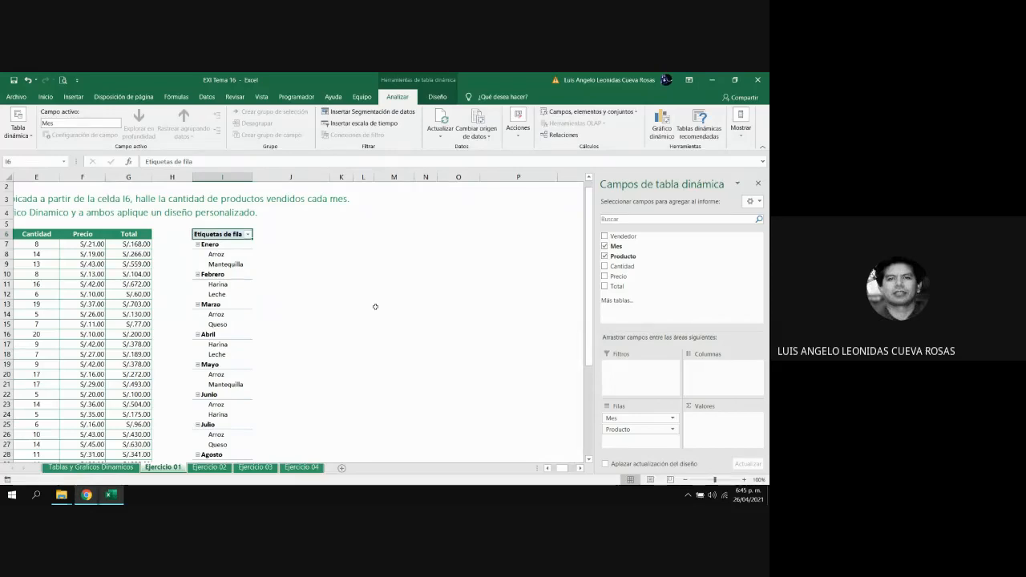
right_click(588, 344)
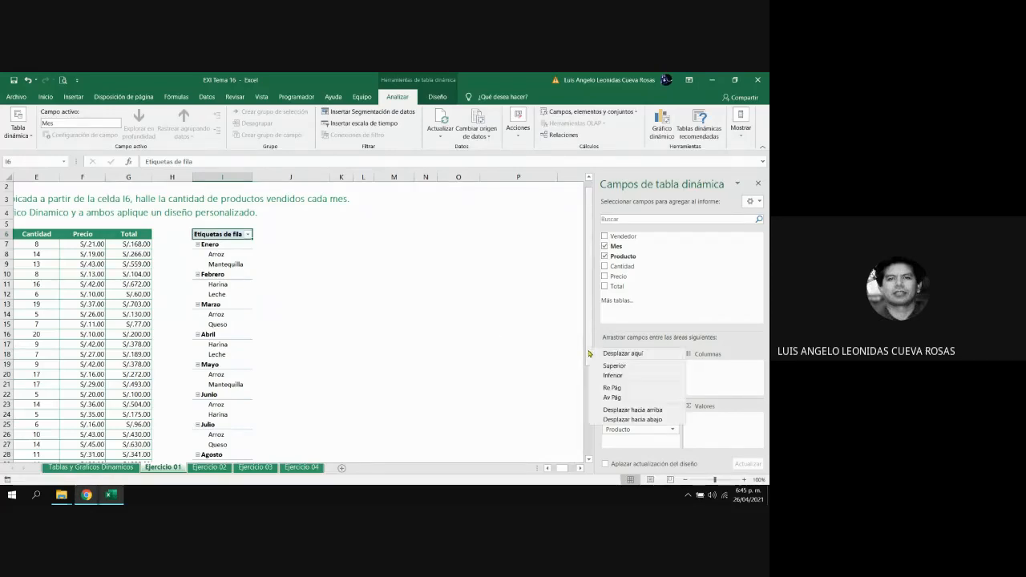
mouse_move(588, 333)
left_mouse_down()
mouse_move(588, 390)
mouse_move(586, 326)
left_mouse_up()
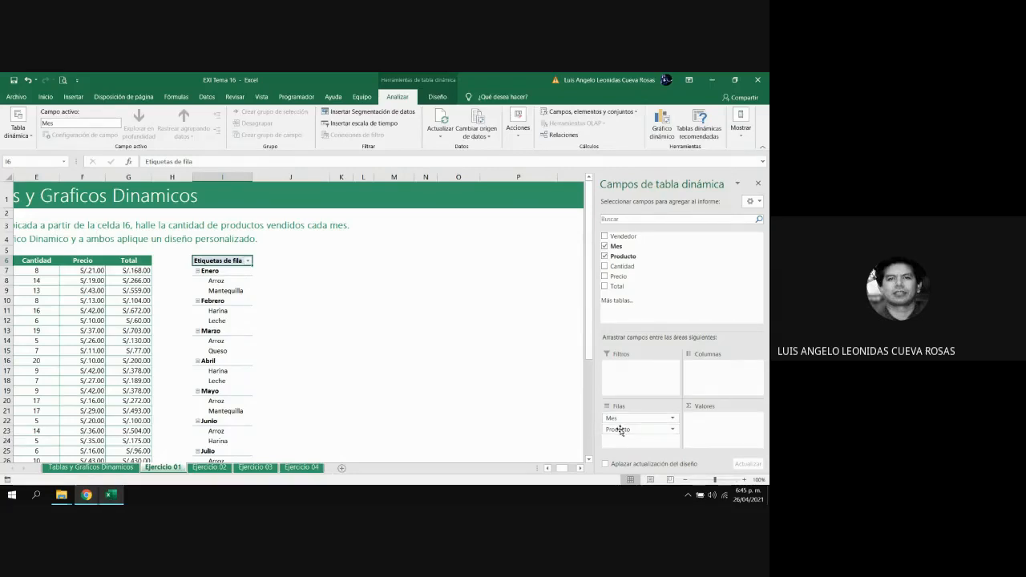
Try Producto above Mes in the rows area, and try Mes in the columns area with Producto as rows
mouse_move(620, 431)
left_mouse_down()
mouse_move(631, 425)
mouse_move(619, 414)
left_mouse_up()
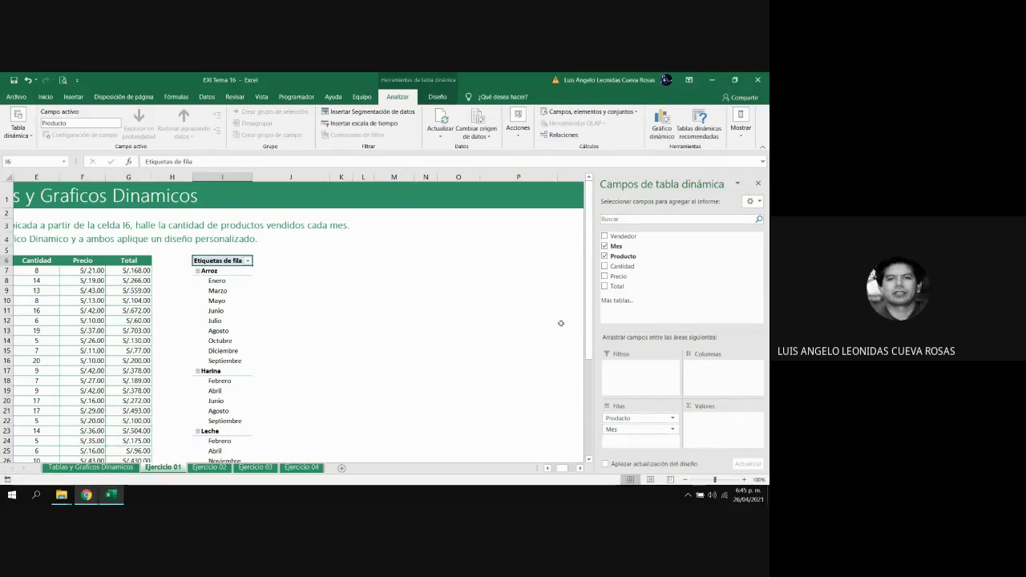
left_click_drag(591, 330, 590, 340)
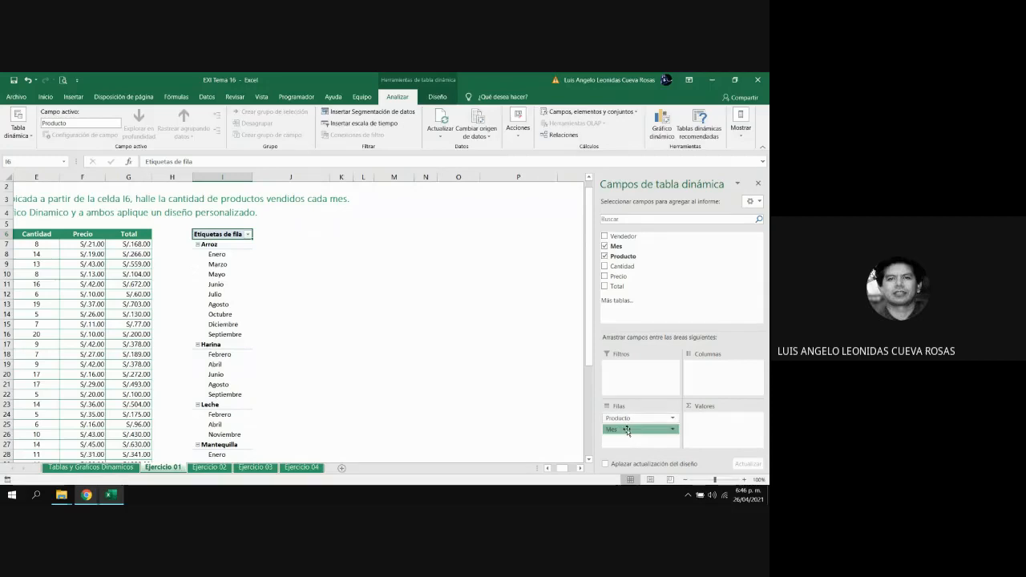
left_click_drag(628, 431, 699, 367)
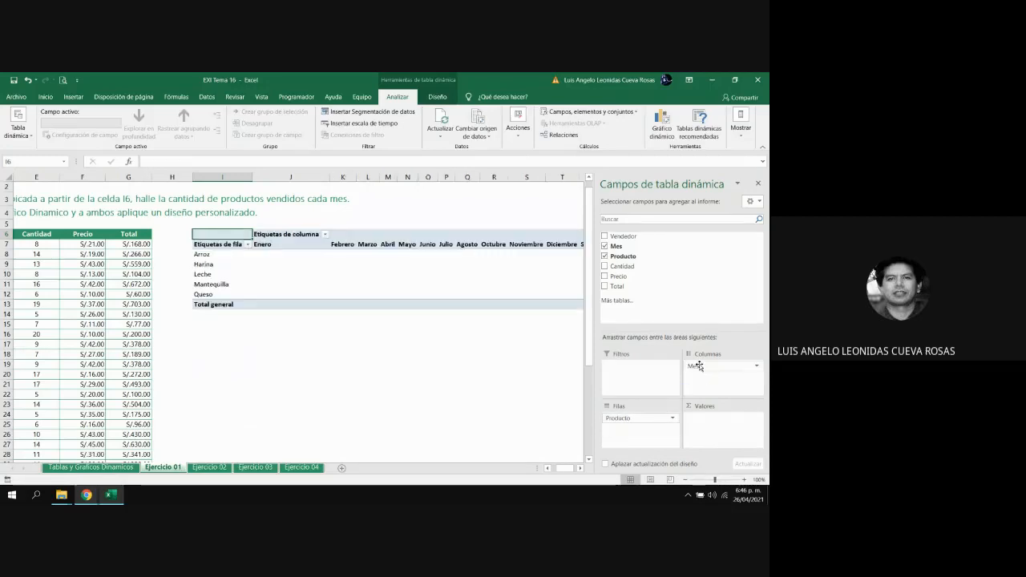
left_click(580, 470)
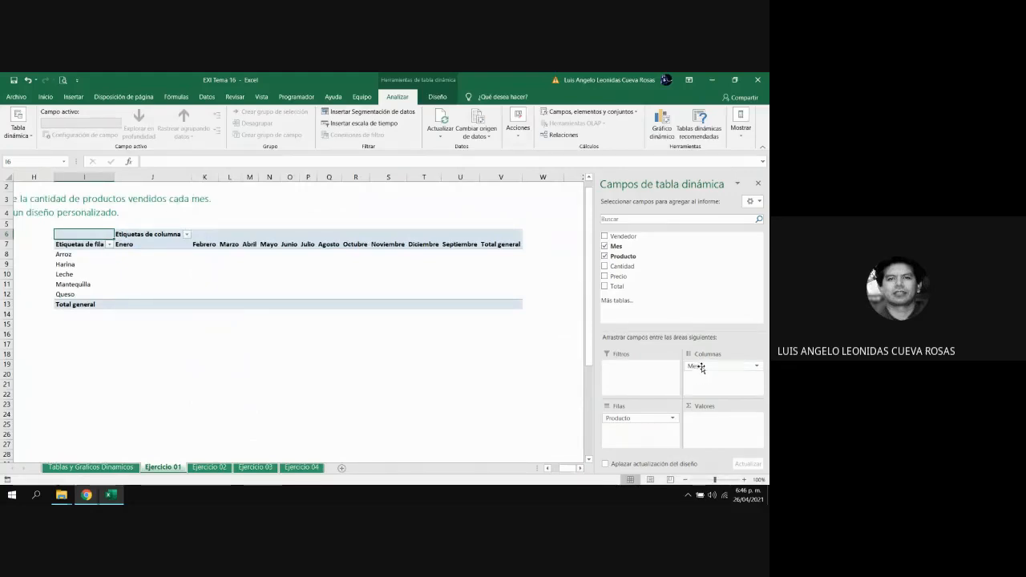
Move Mes back to the rows area above Producto, and add the Cantidad field as the report's values
left_click_drag(702, 367, 647, 418)
left_click(645, 418)
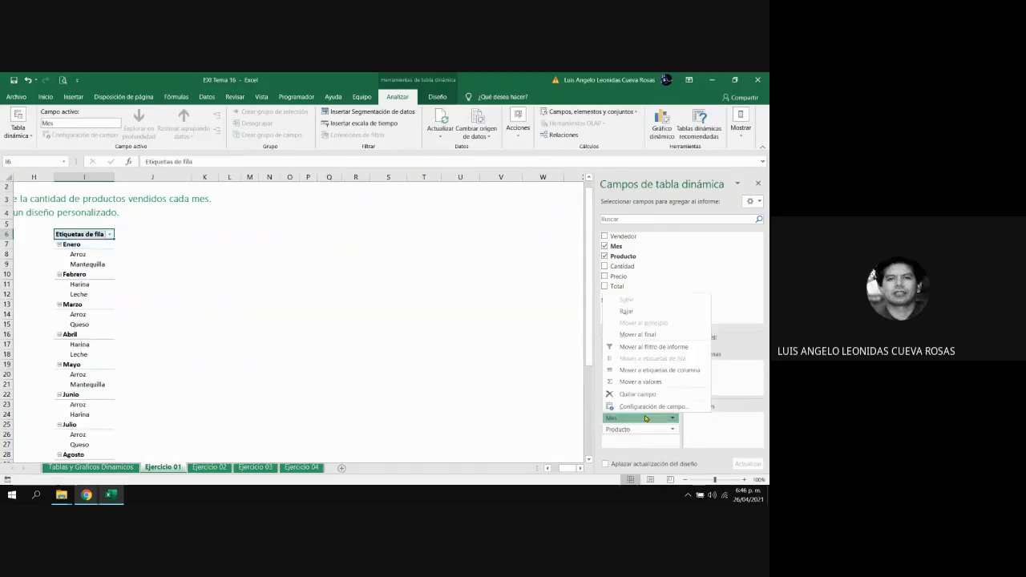
left_click(565, 438)
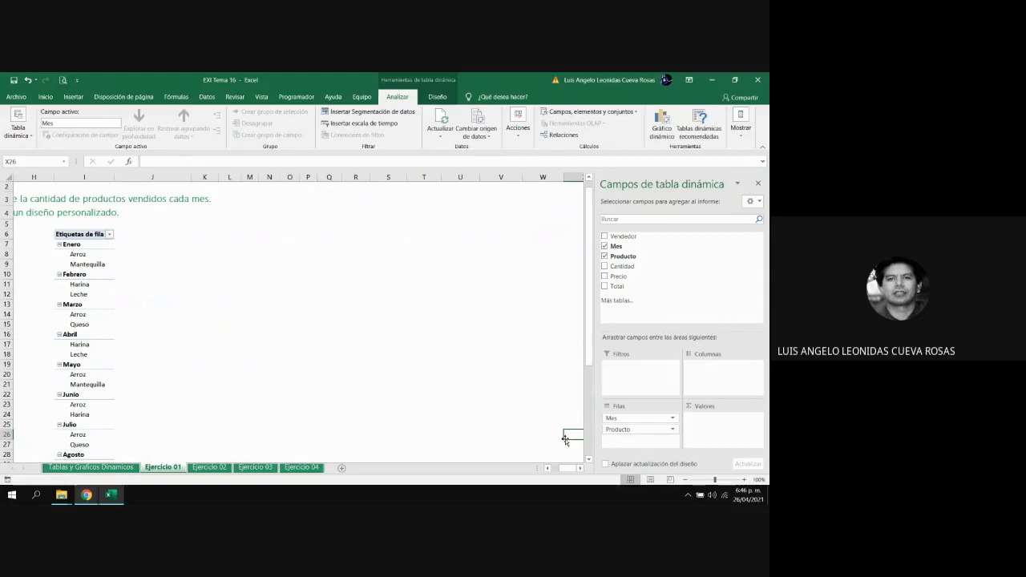
left_click(101, 356)
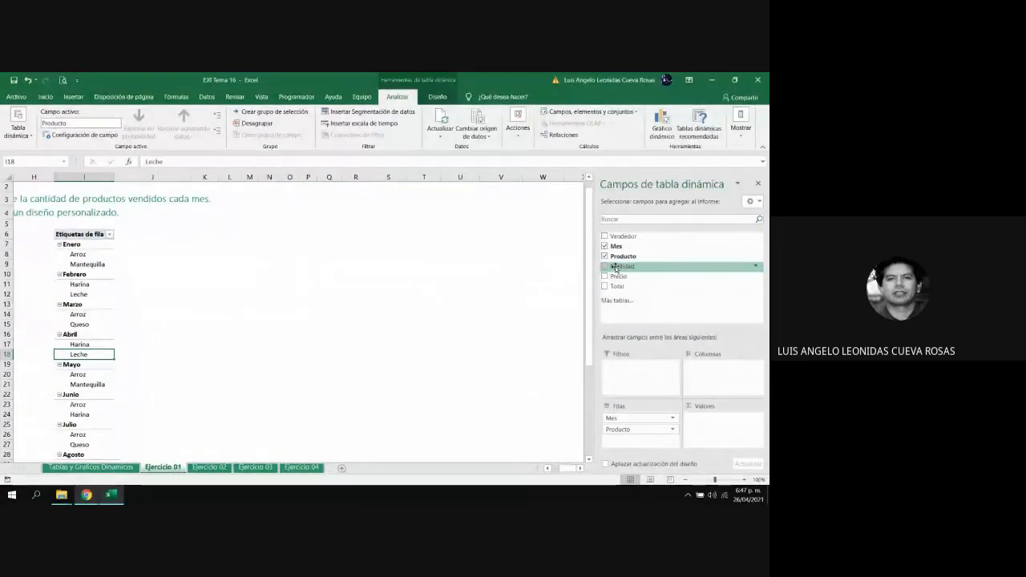
left_click(606, 267)
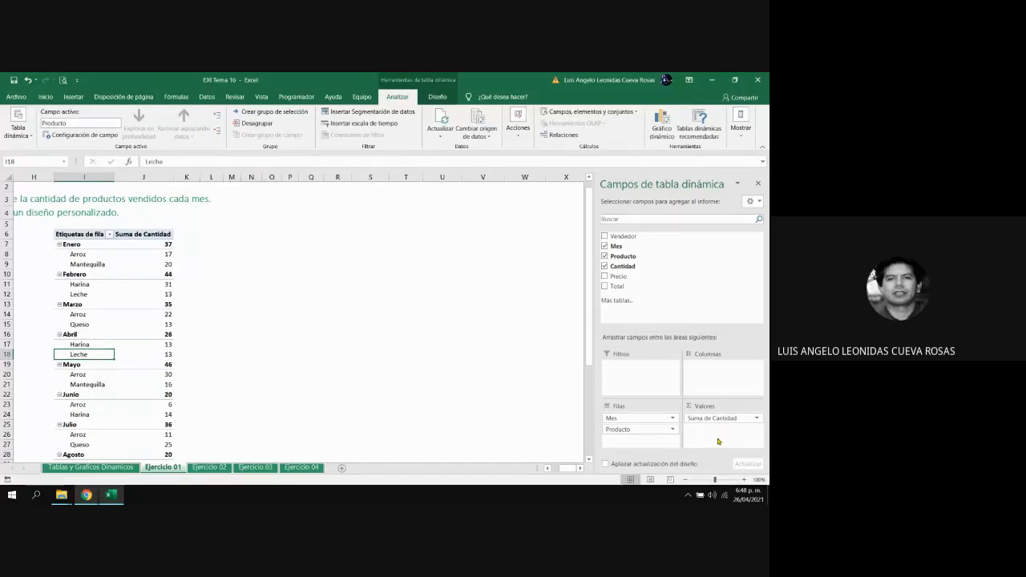
Compare Enero's subtotal with its Arroz and Mantequilla quantities, and select the Suma de Cantidad heading
left_click(169, 257)
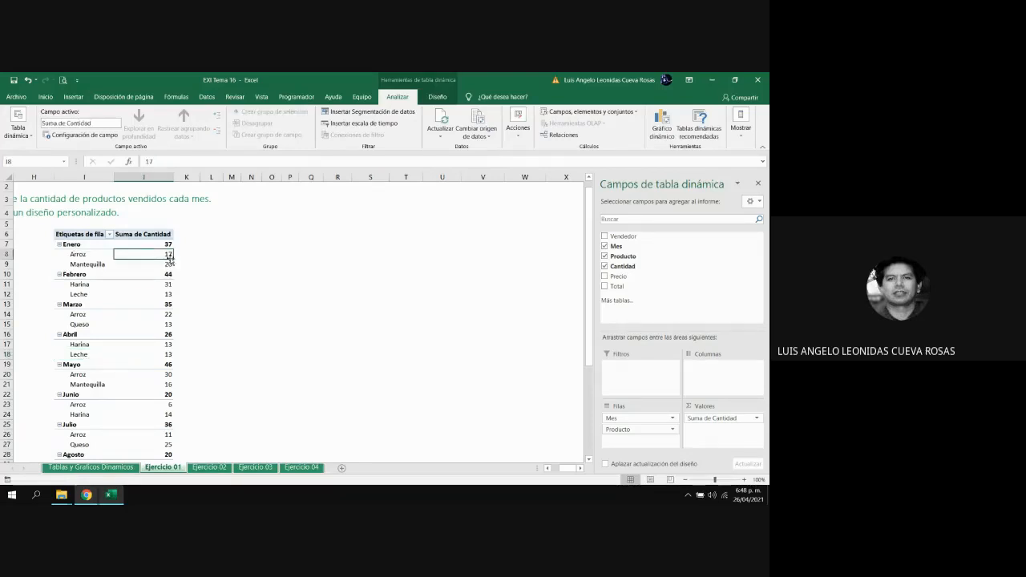
left_click(164, 265)
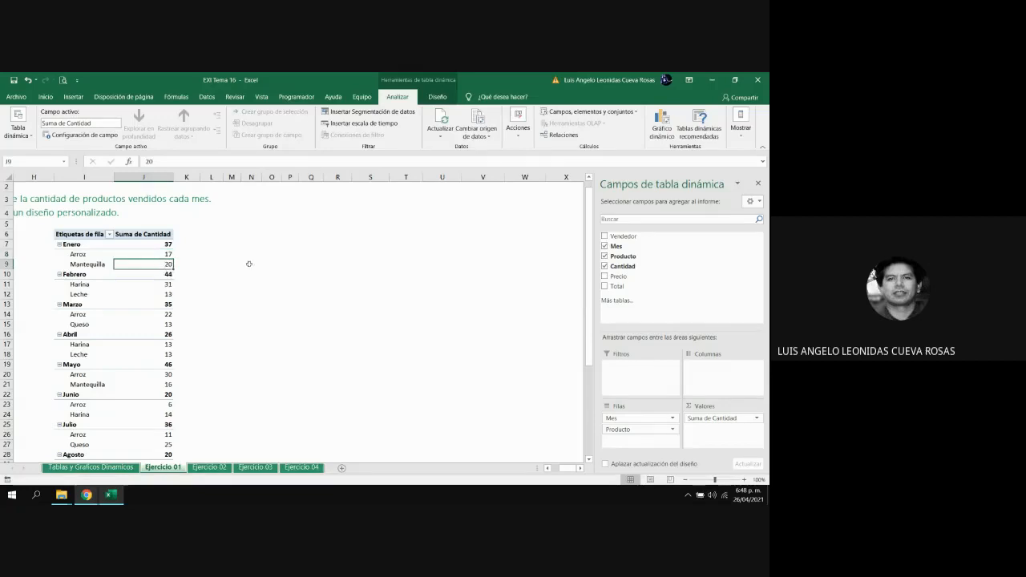
left_click(157, 245)
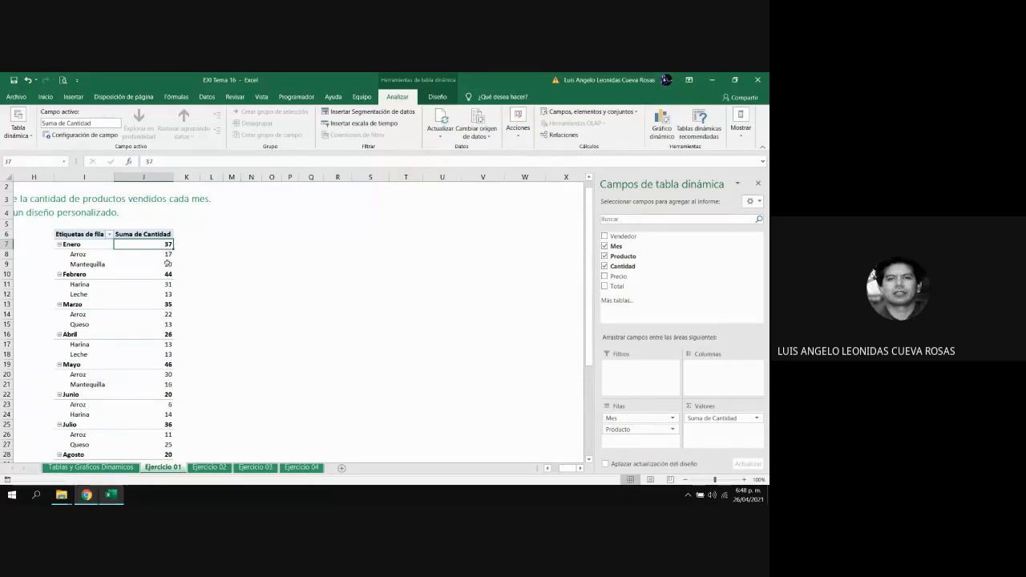
left_click_drag(167, 254, 167, 264)
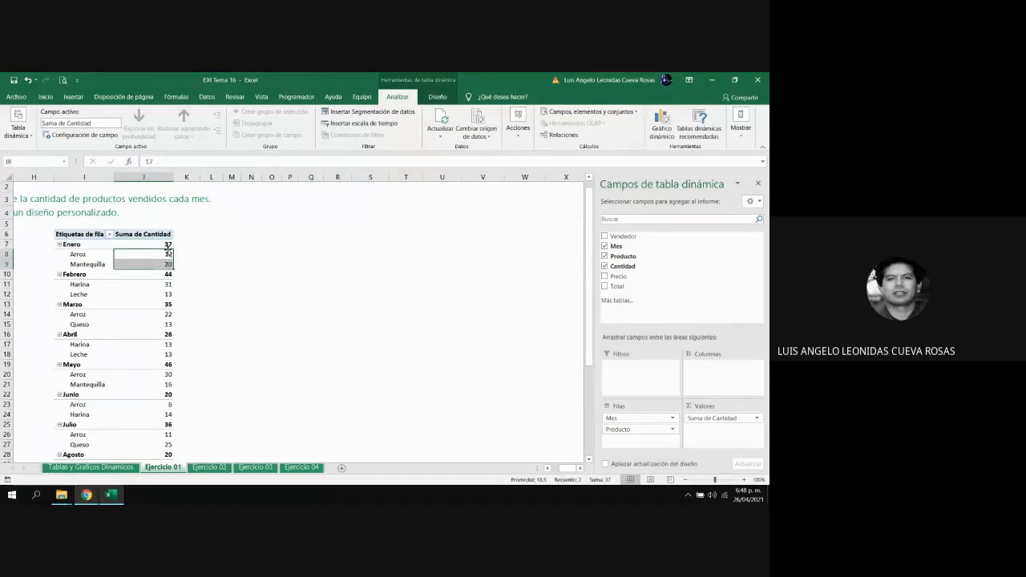
left_click(169, 244)
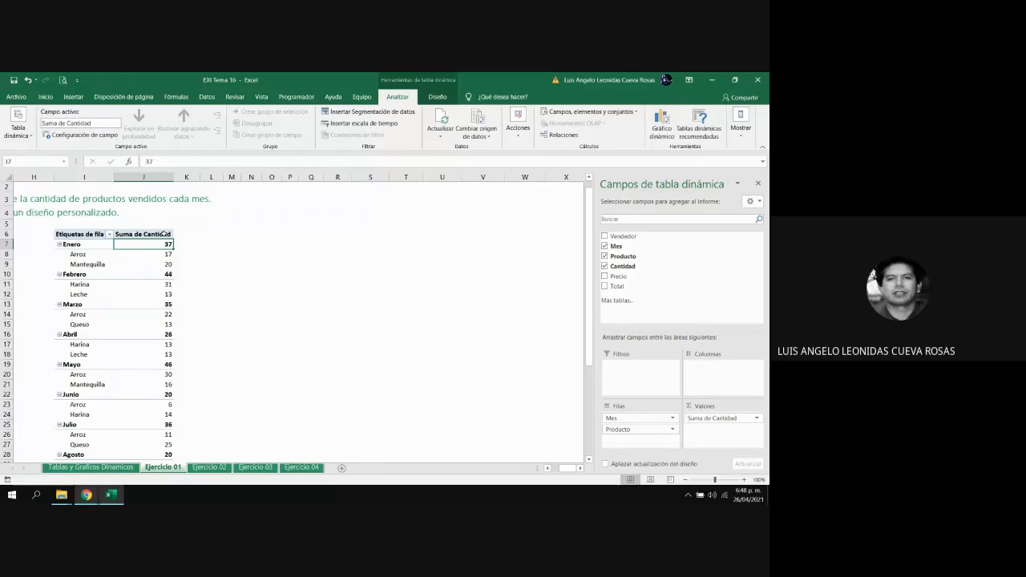
left_click(164, 233)
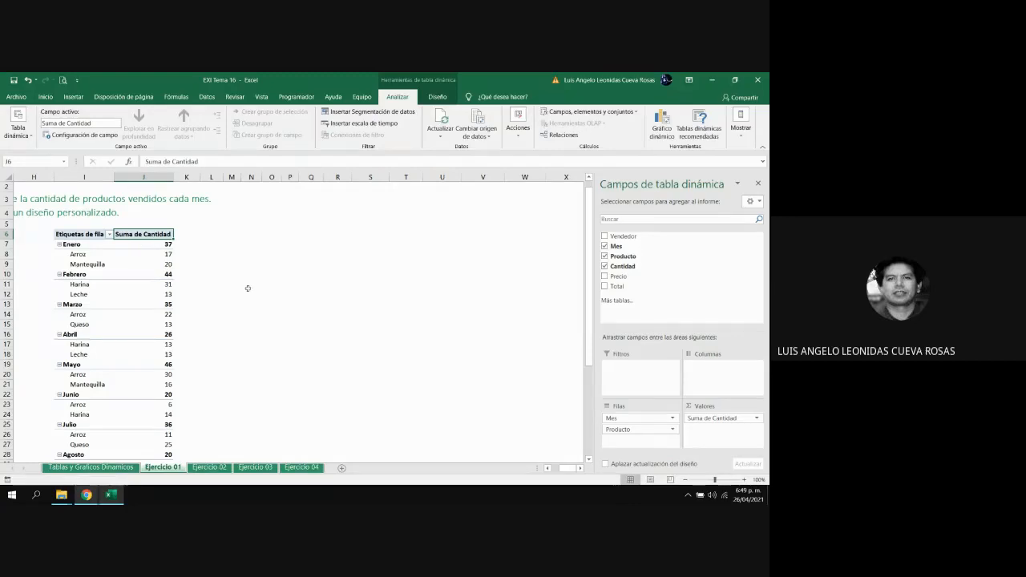
Open the value field settings for Suma de Cantidad and review the available summary functions
left_click(758, 419)
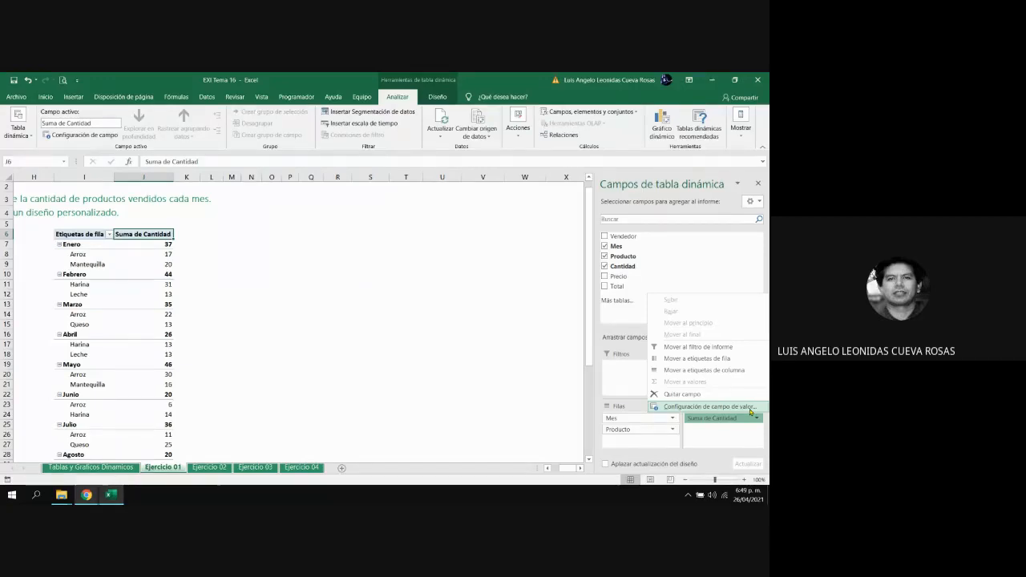
left_click(751, 412)
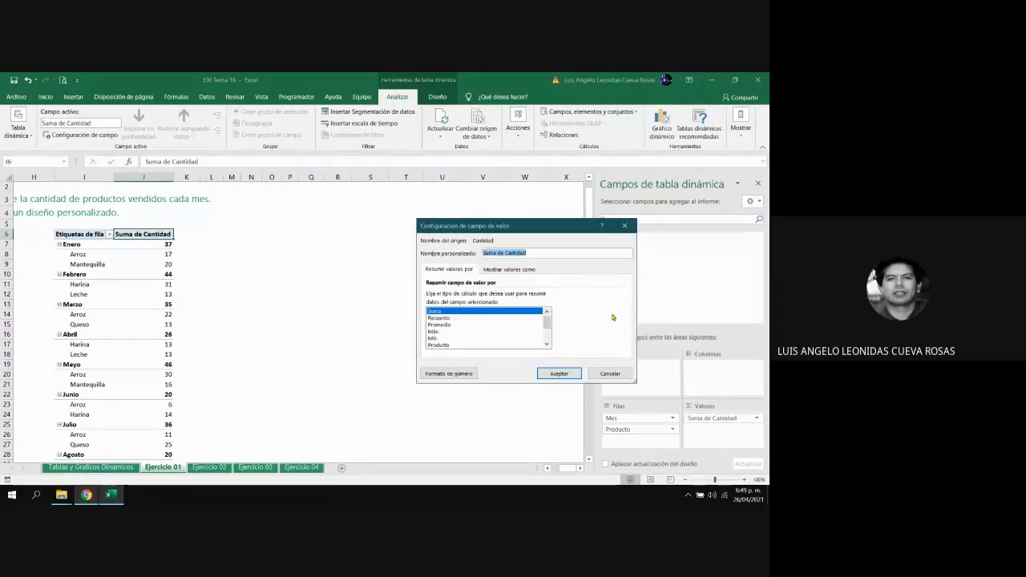
left_click_drag(508, 228, 455, 238)
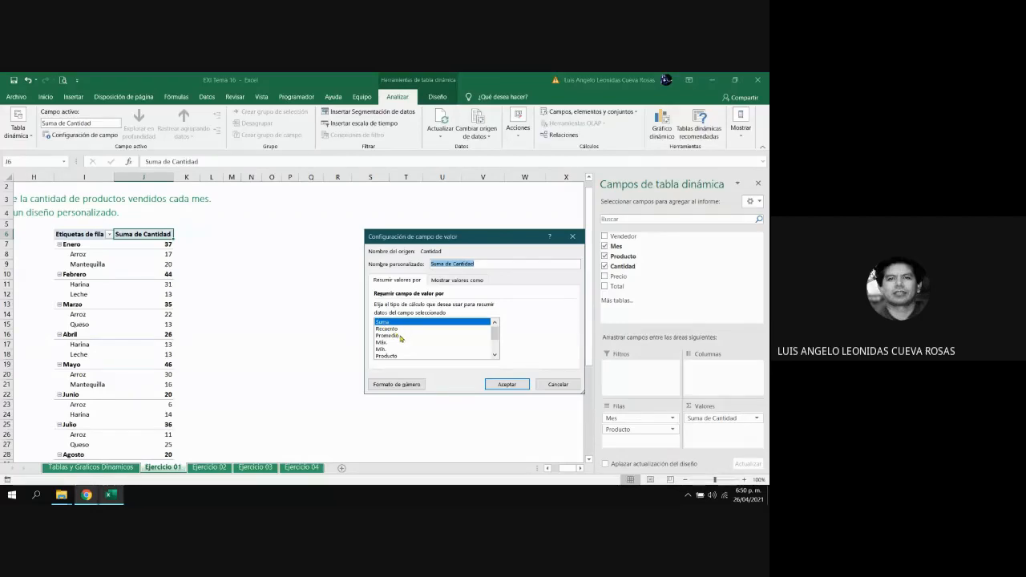
right_click(494, 355)
left_click(495, 355)
left_click(495, 355)
left_click(495, 355)
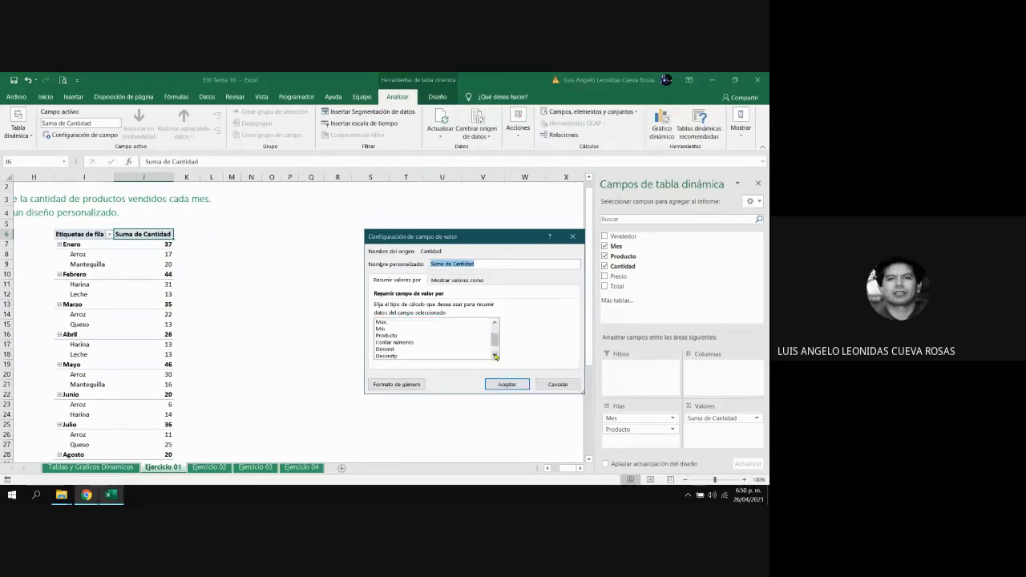
left_click(495, 356)
left_click(495, 355)
left_click_drag(495, 343, 495, 324)
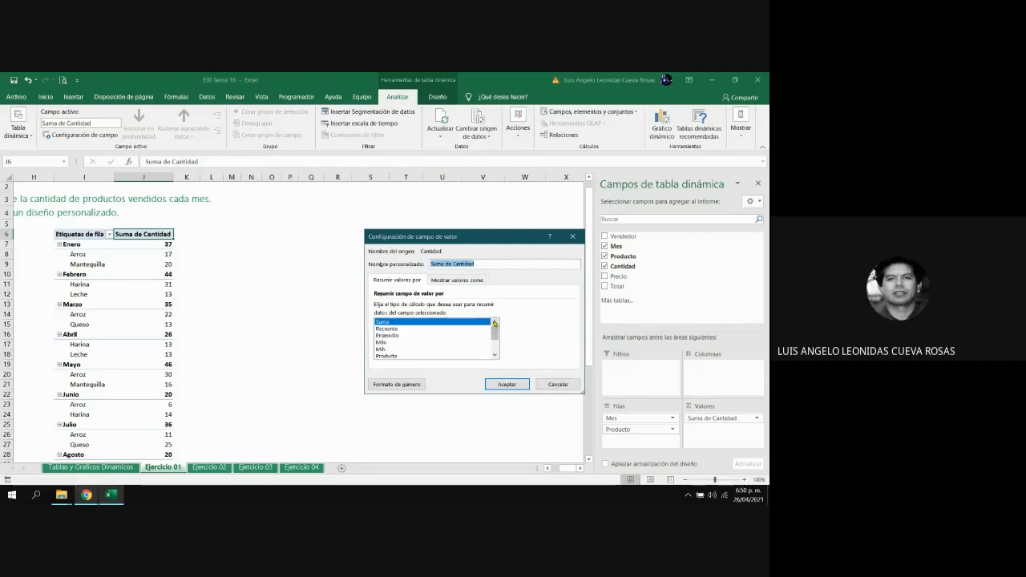
Try the Promedio and Máx. summary functions for the Cantidad field, and return to Suma
left_click(390, 336)
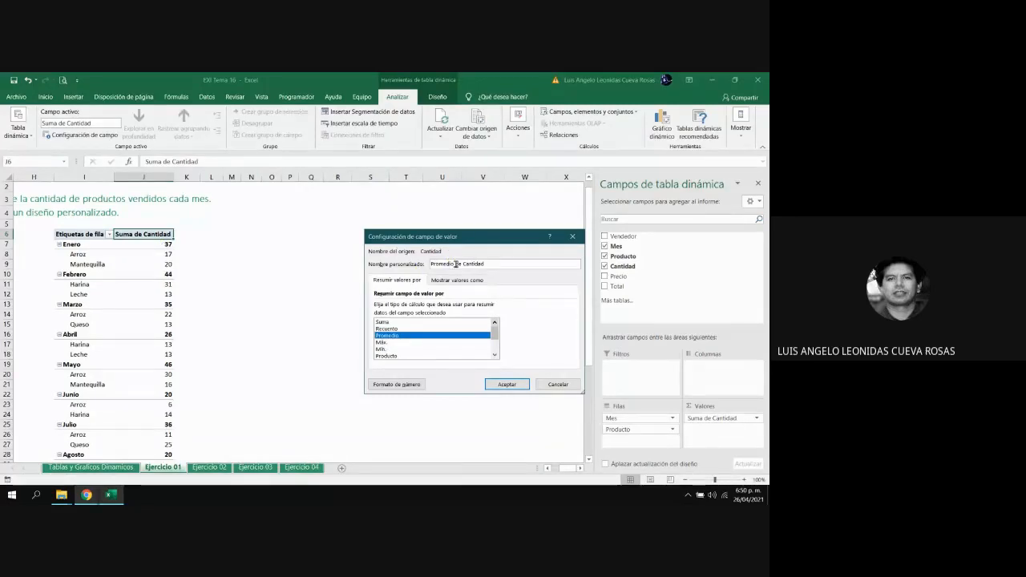
left_click(417, 343)
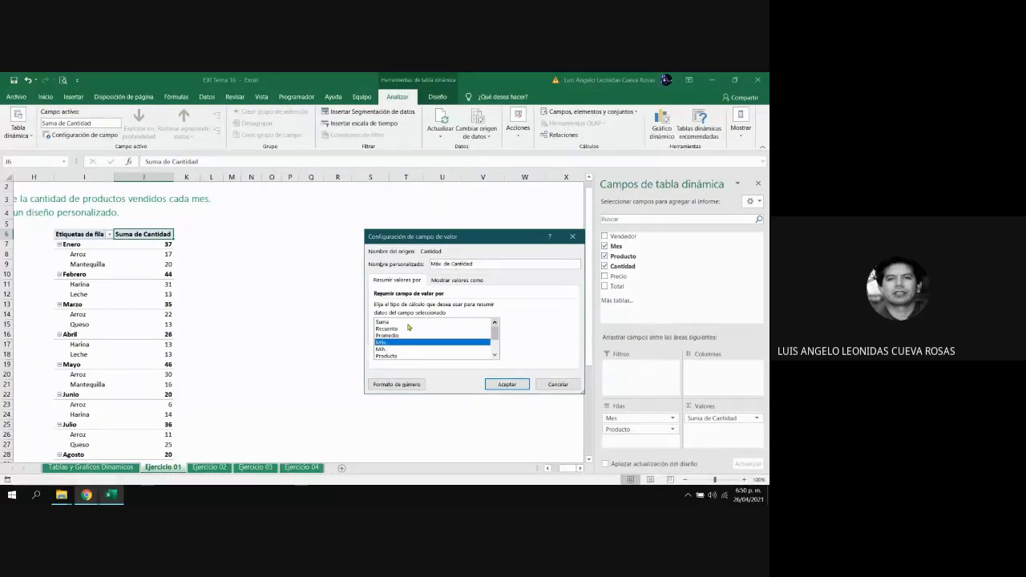
left_click(406, 324)
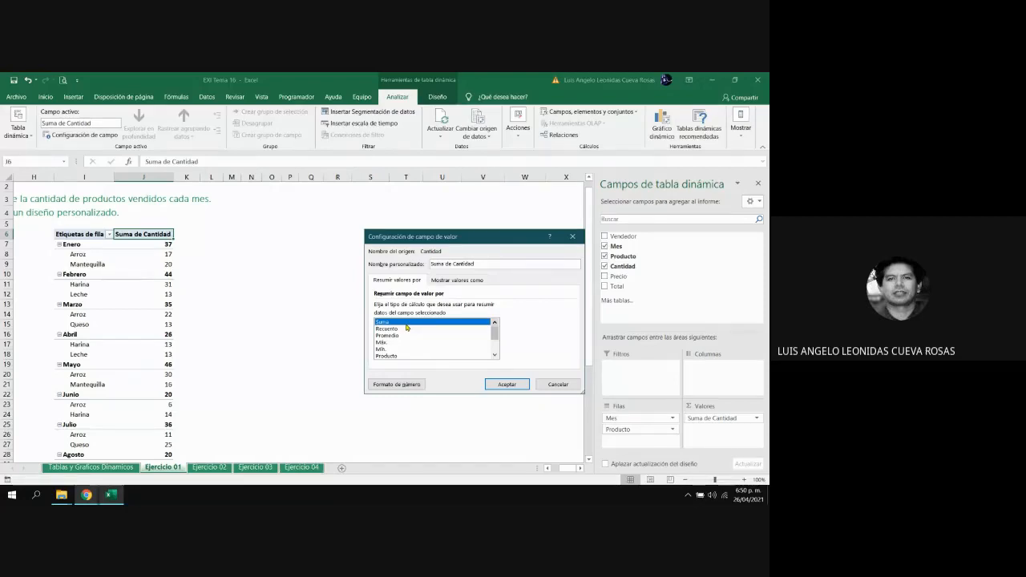
Set the value field's custom name to Cantidad Vendida
right_click(454, 266)
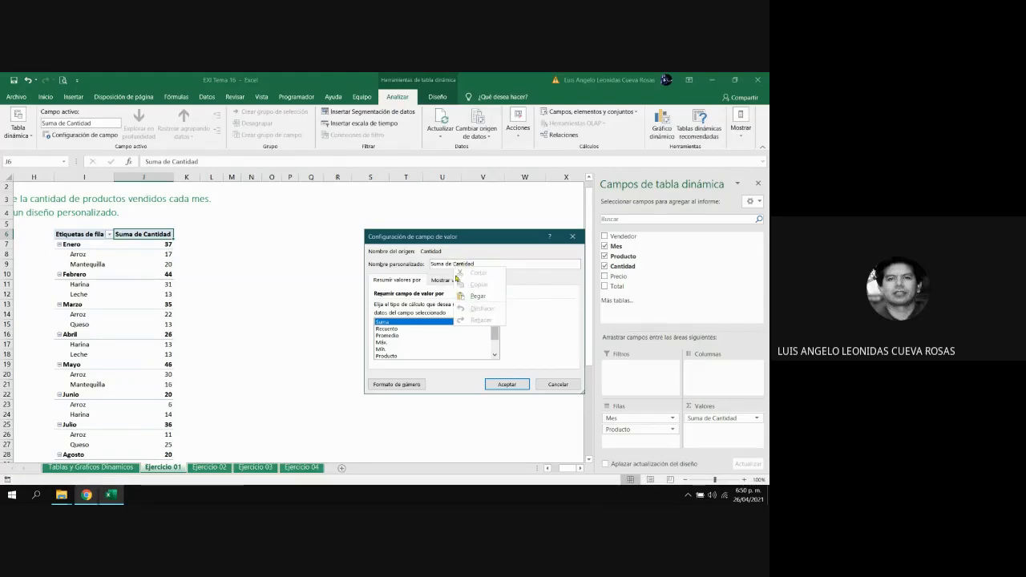
left_click(454, 263)
key("BackSpace")
key("BackSpace")
key("BackSpace")
key("BackSpace")
key("BackSpace")
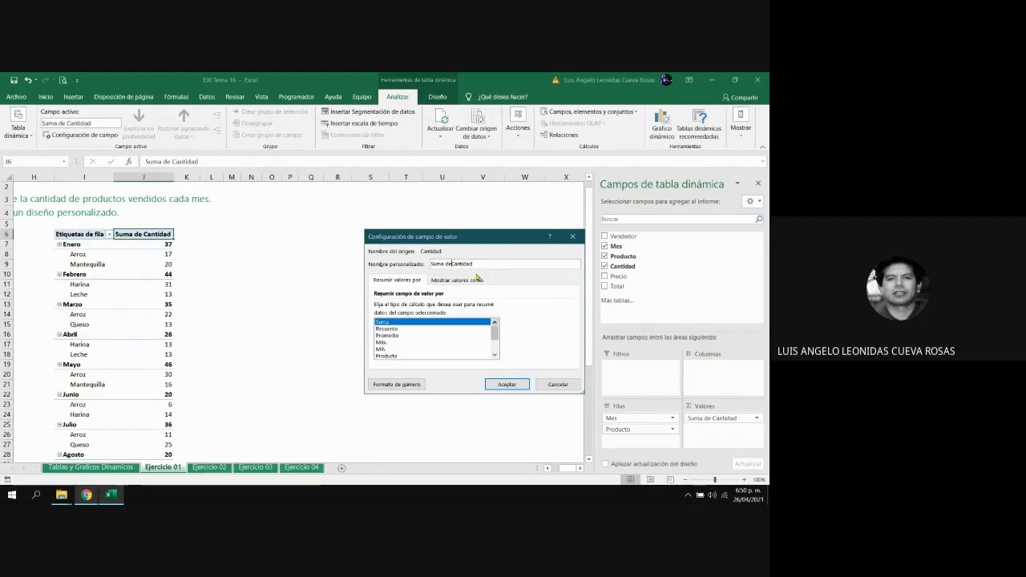
key("BackSpace")
key("BackSpace")
key("BackSpace")
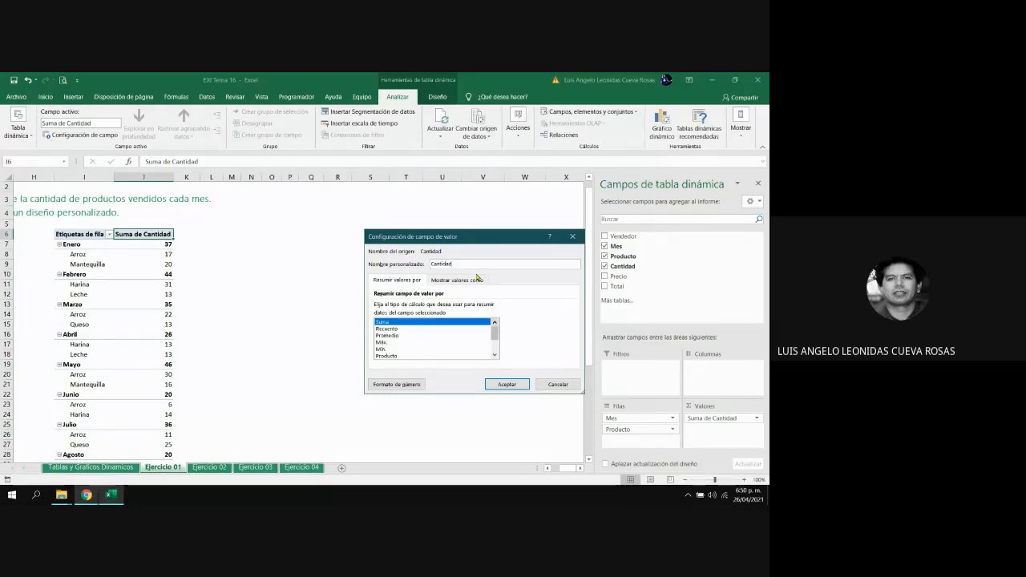
type("Vendida")
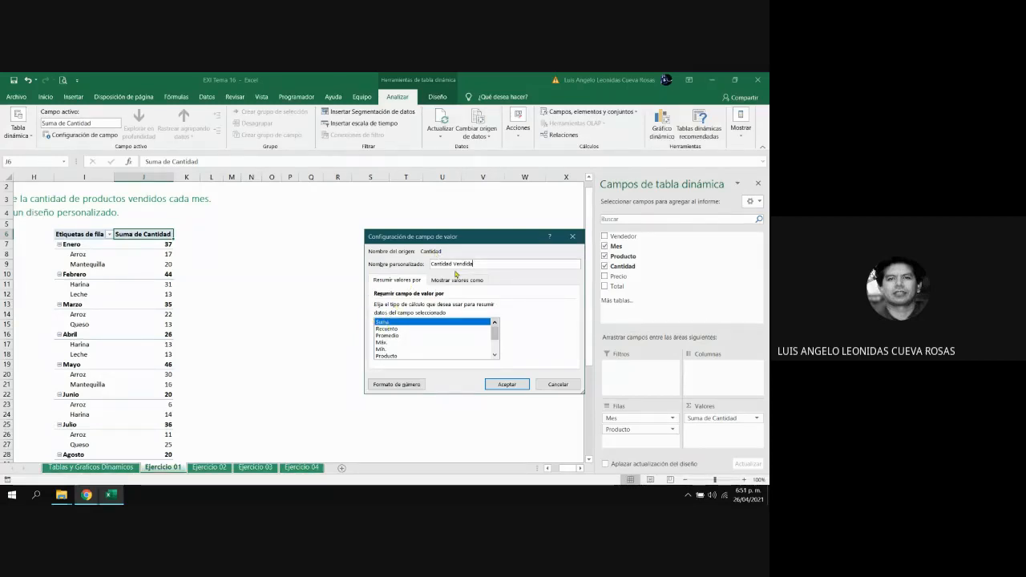
Review the available number format categories without changing the format, and apply the value field settings
left_click(407, 386)
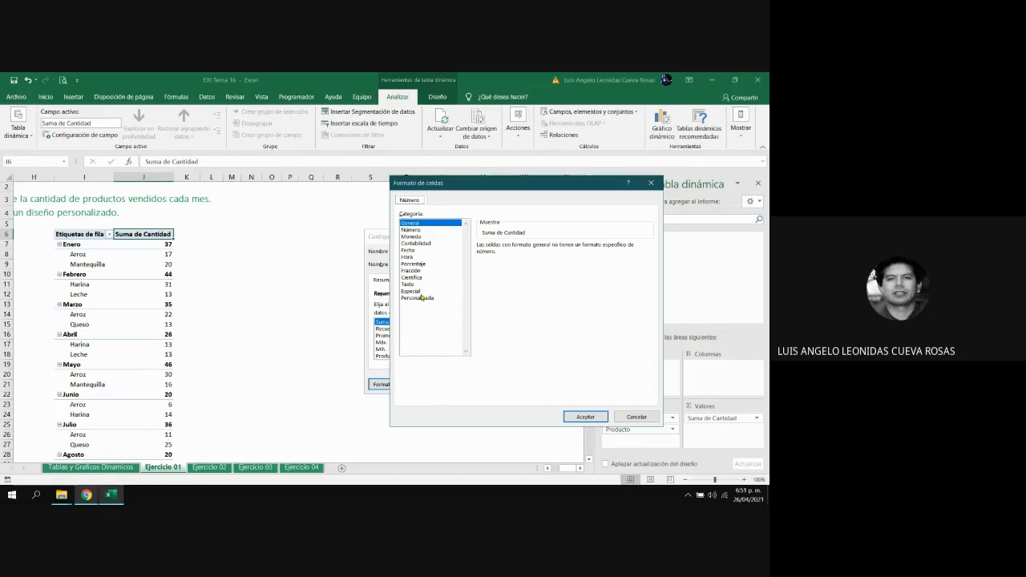
left_click(636, 417)
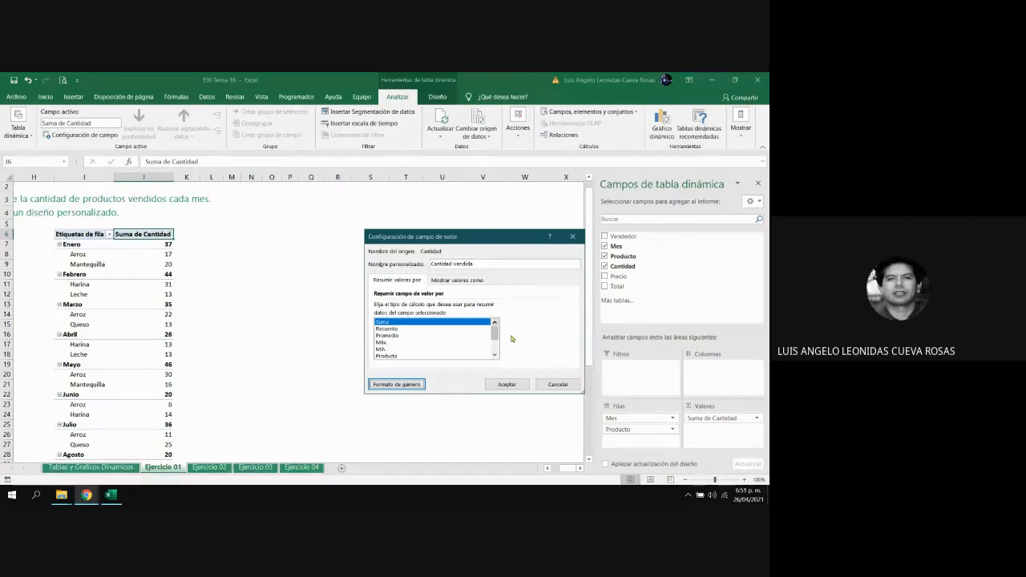
left_click(504, 383)
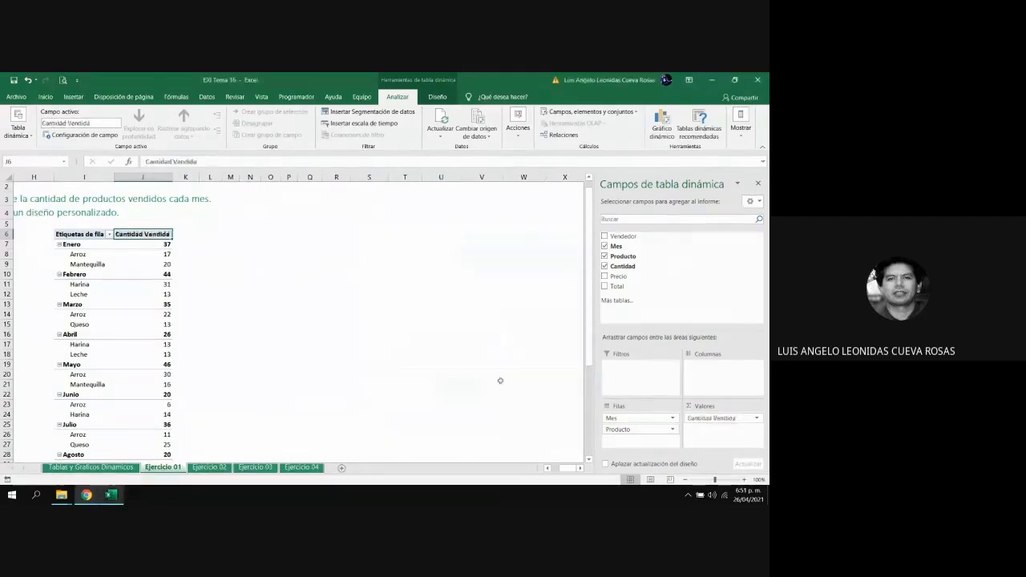
left_click(289, 295)
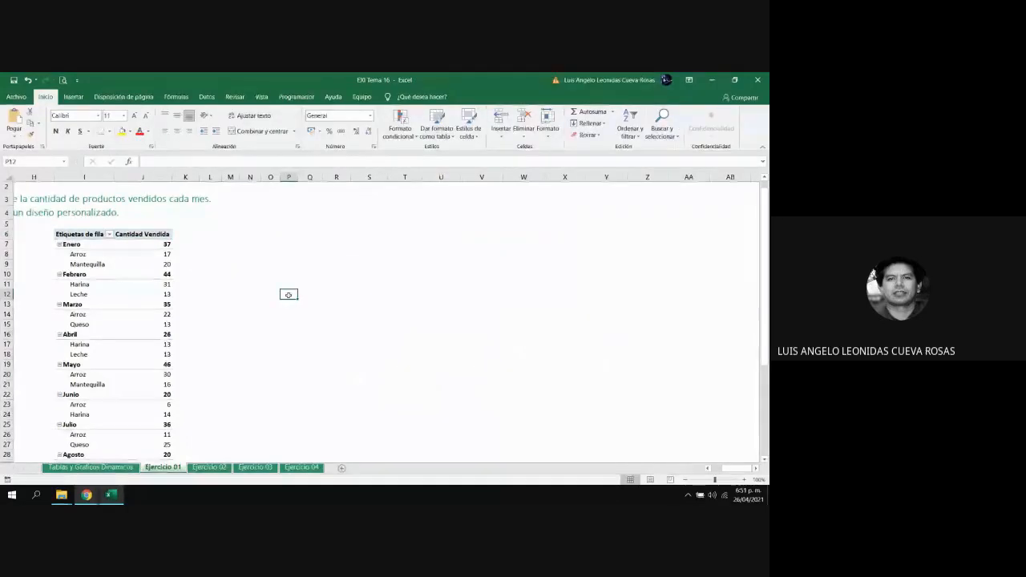
Examine the months in the pivot table with the products and quantities listed under each, starting with Enero
key("Left")
key("Left")
key("Left")
key("Left")
key("Left")
key("Left")
key("Left")
key("Left")
key("Left")
key("Left")
key("Left")
key("Left")
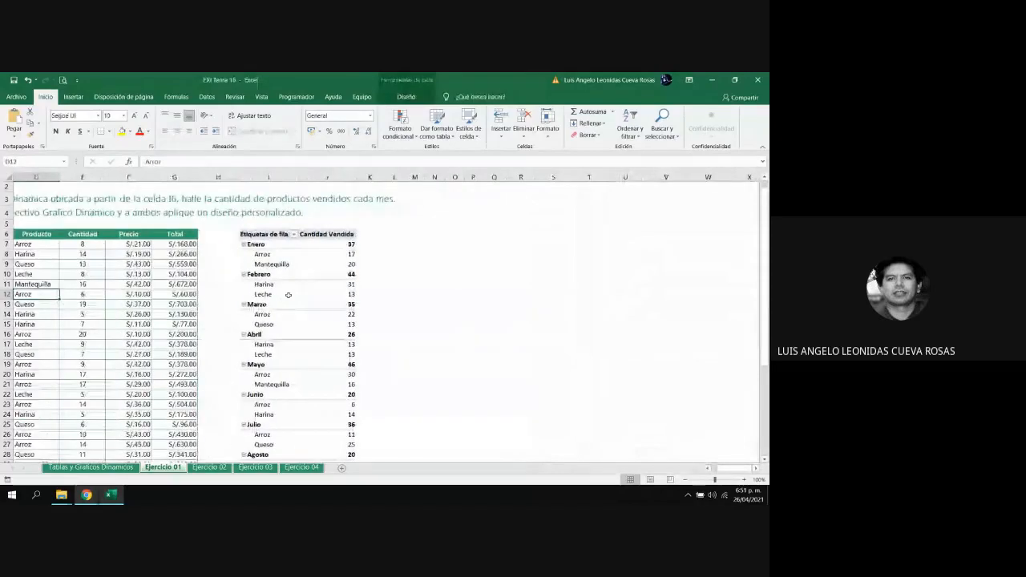
key("Left")
key("Left")
key("Left")
key("Right")
key("Right")
key("Right")
key("Right")
key("Right")
key("Right")
key("Right")
key("Right")
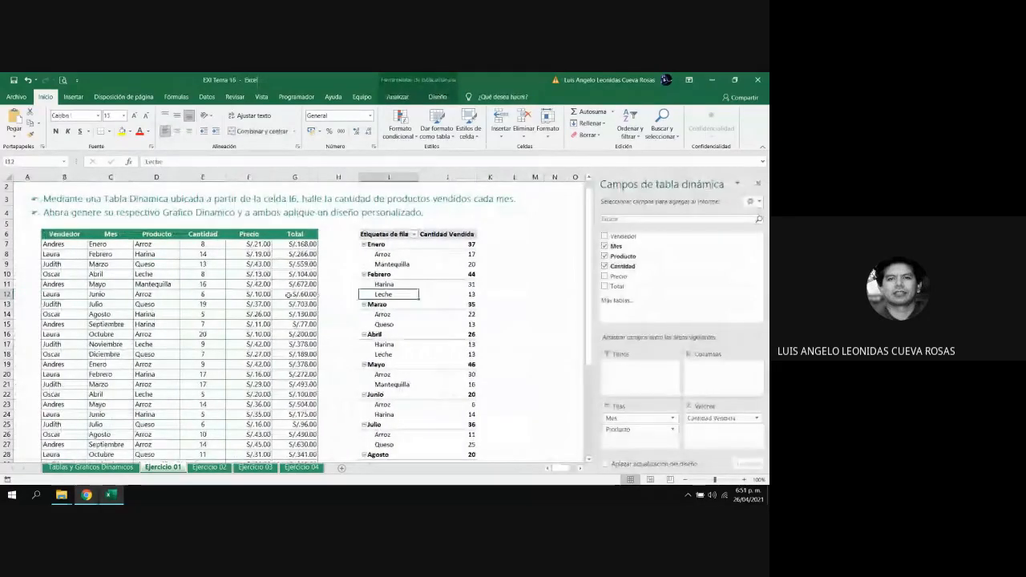
key("Right")
key("Up")
key("Up")
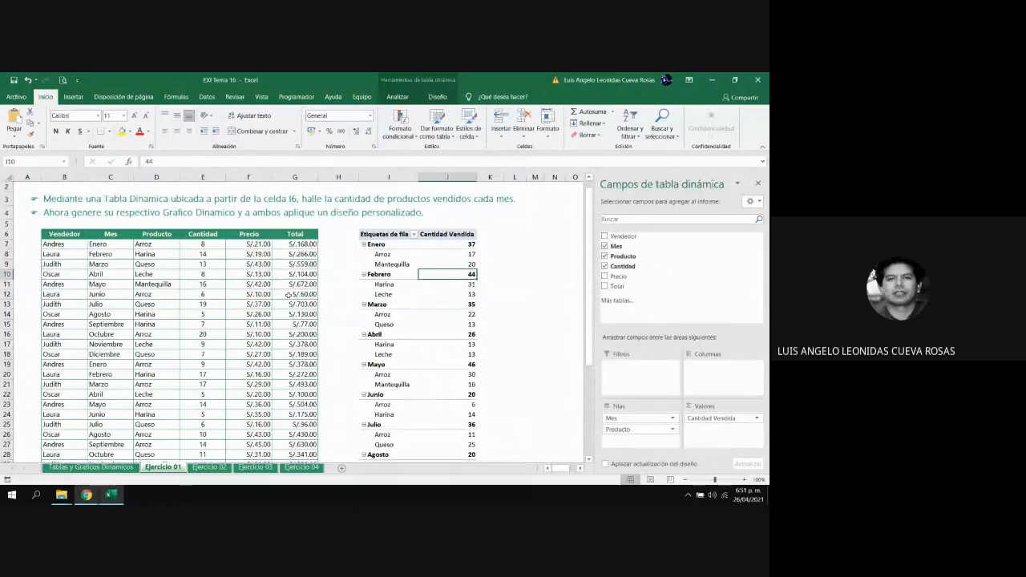
key("Up")
key("Up")
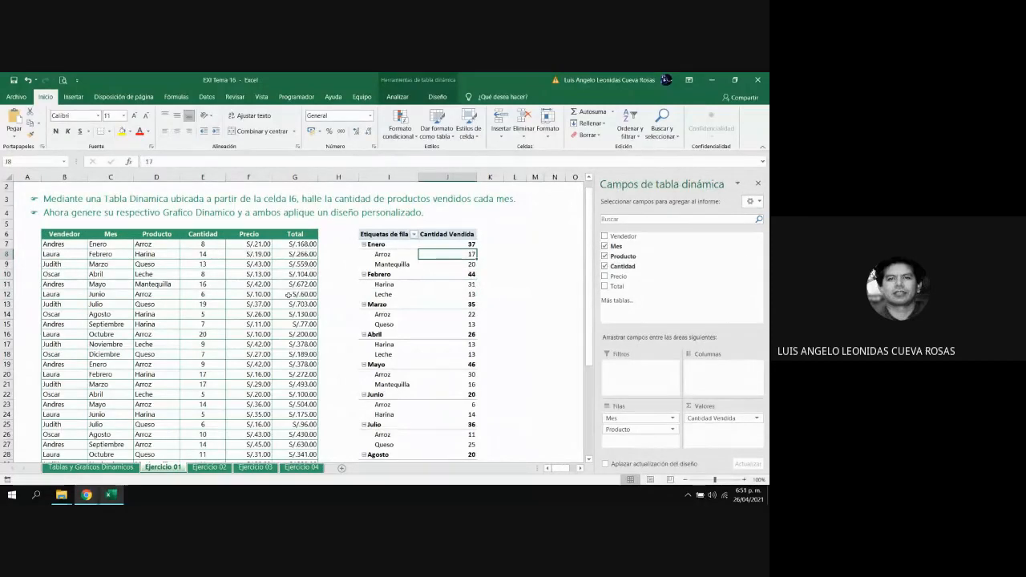
key("Down")
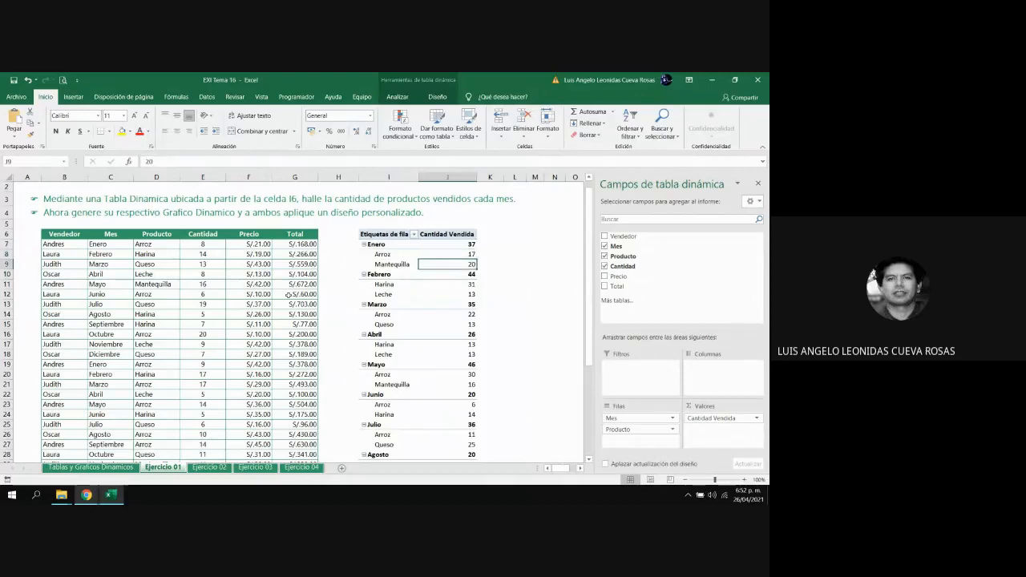
key("Up")
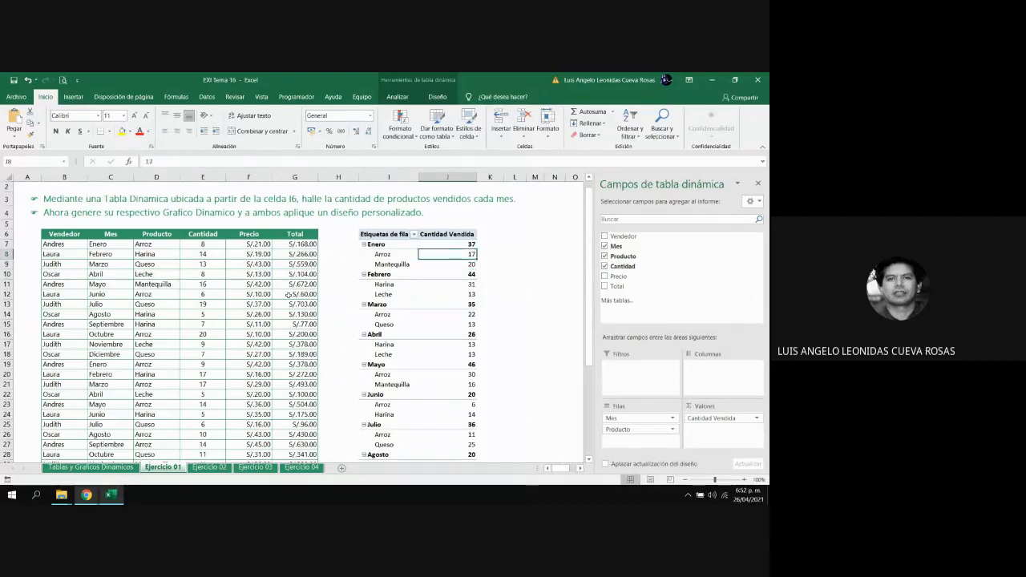
key("Left")
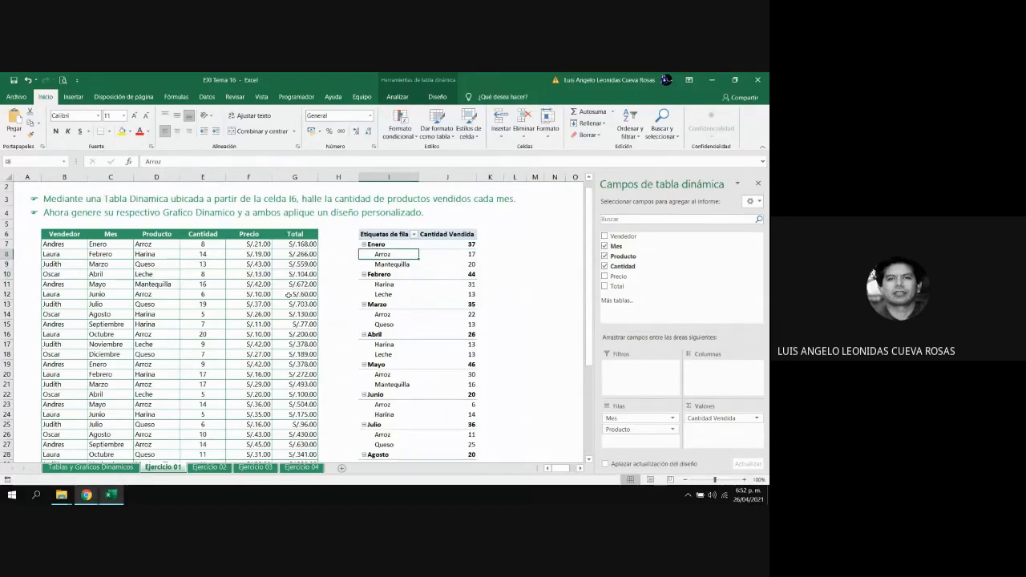
key("Up")
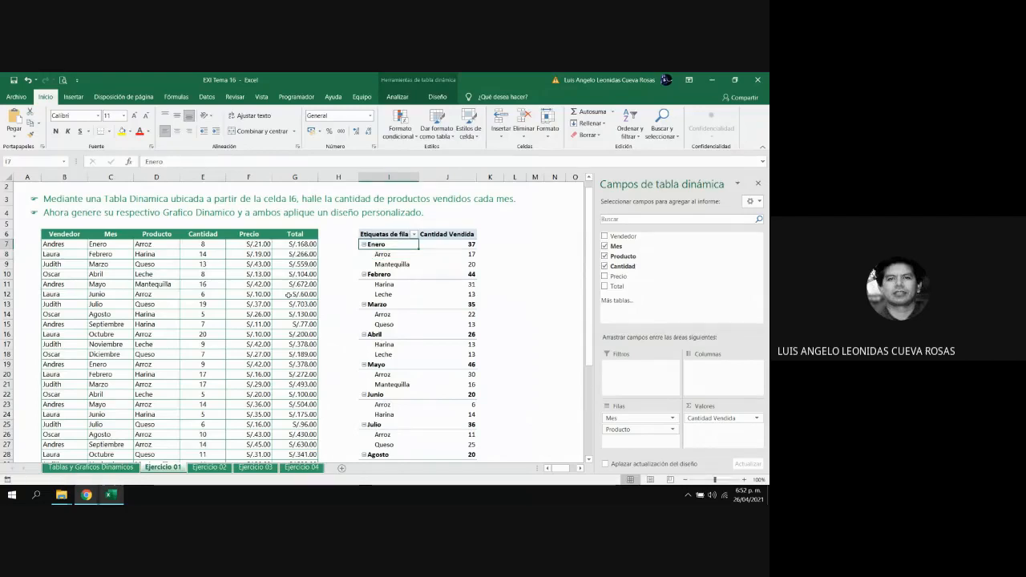
key("Down")
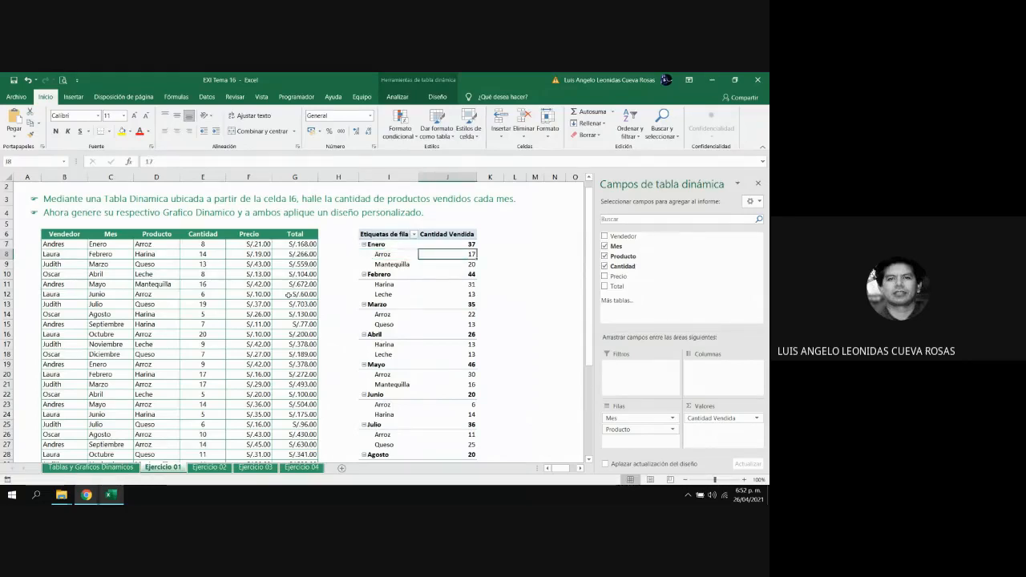
key("Left")
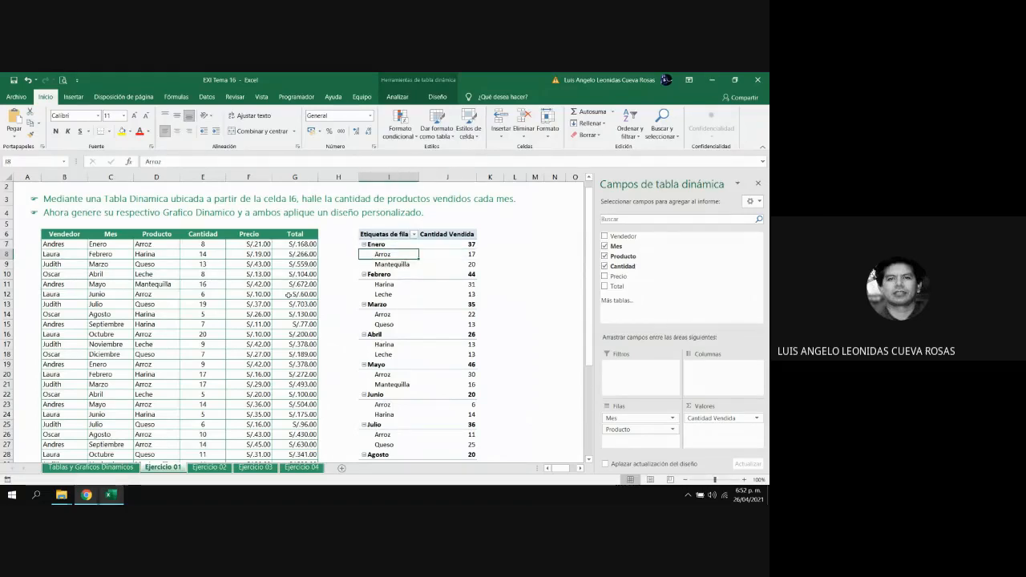
key("Up")
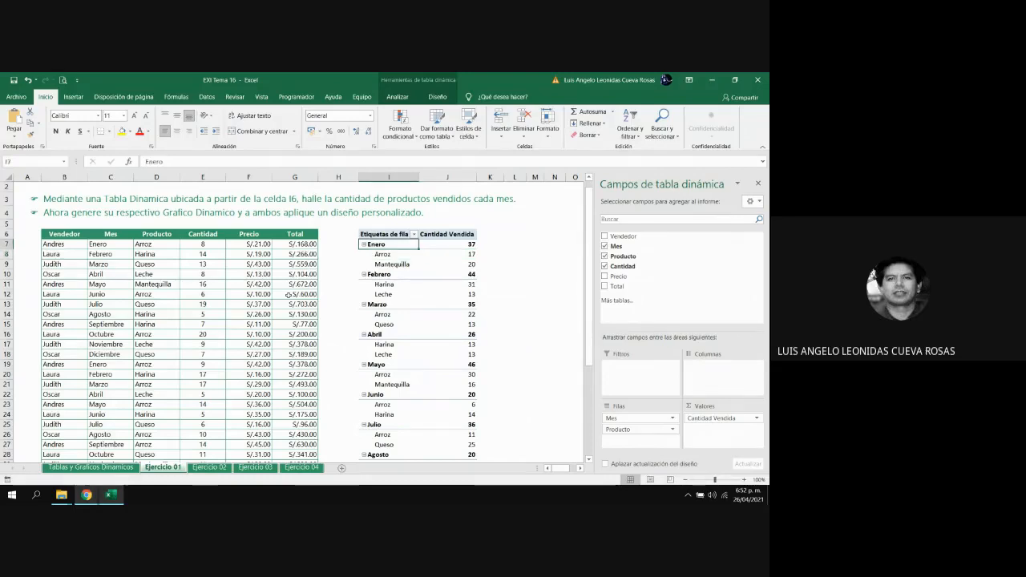
key("Down")
key("Down")
key("Down")
key("Down")
key("Down")
key("Down")
key("Down")
key("Down")
key("Down")
key("Down")
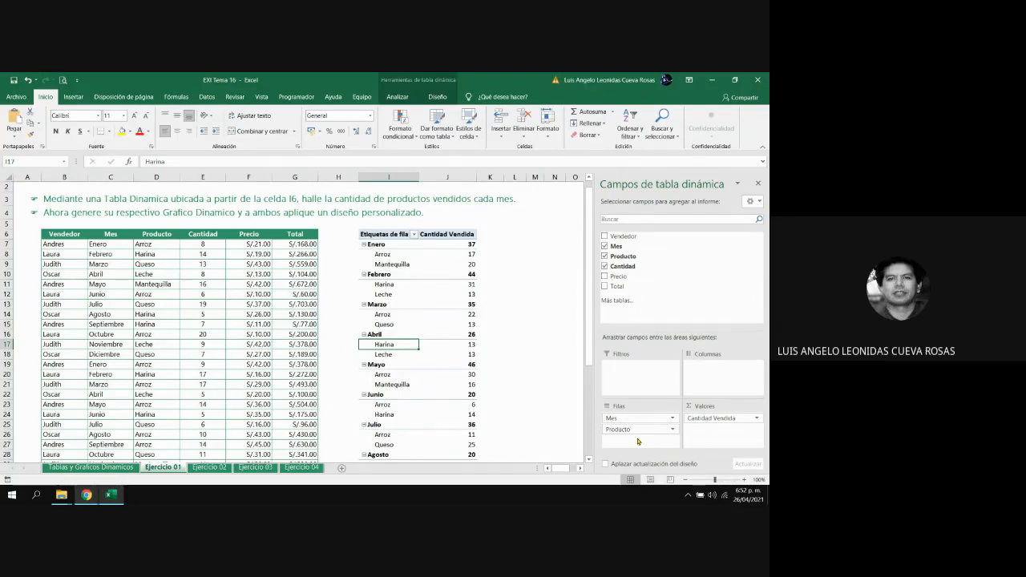
Try Producto above Mes in the rows area, and examine the monthly quantities listed under Arroz
mouse_move(634, 429)
left_mouse_down()
mouse_move(643, 437)
mouse_move(635, 423)
mouse_move(629, 433)
left_mouse_up()
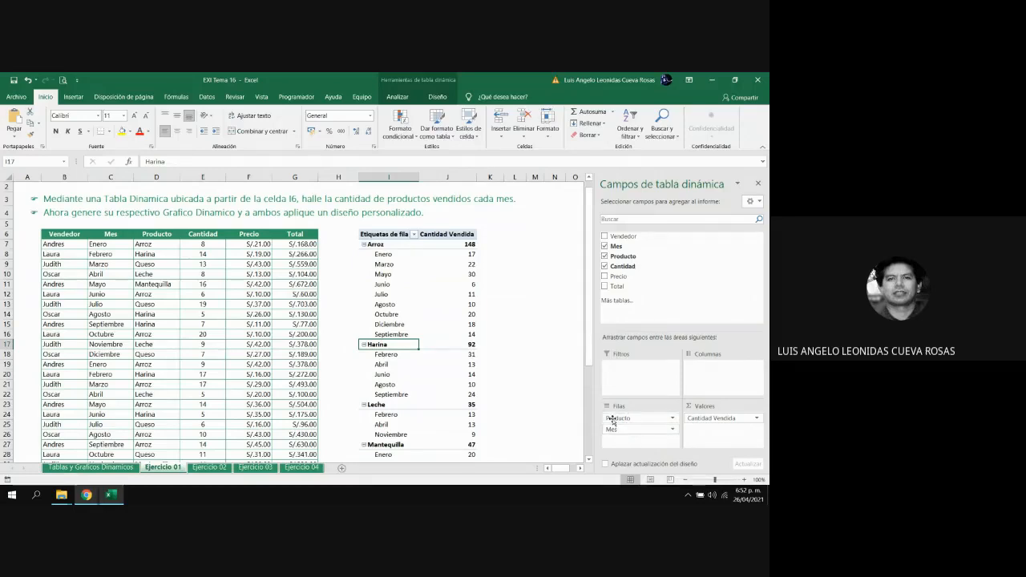
left_click(472, 264)
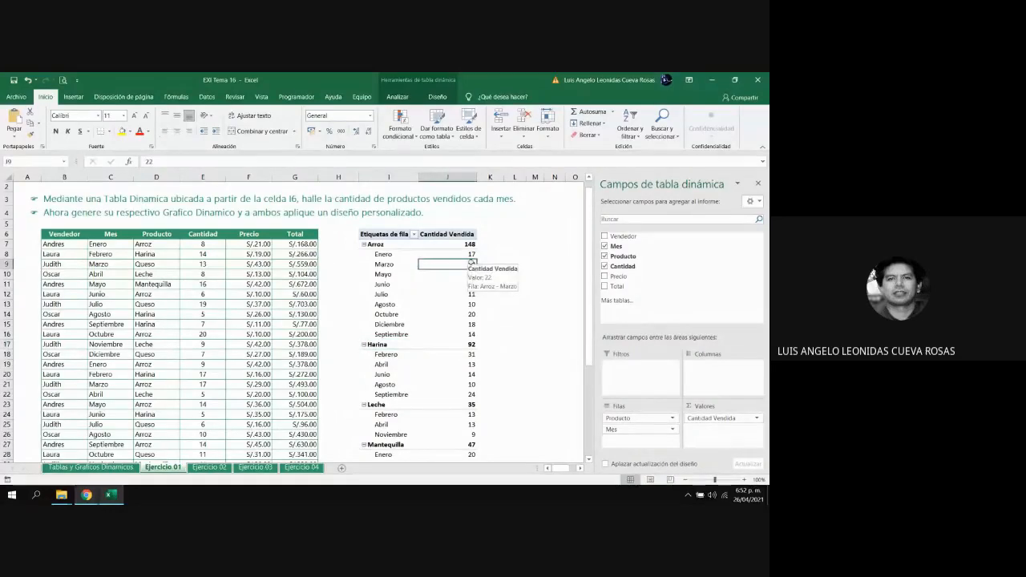
key("Left")
key("Down")
key("Down")
key("Down")
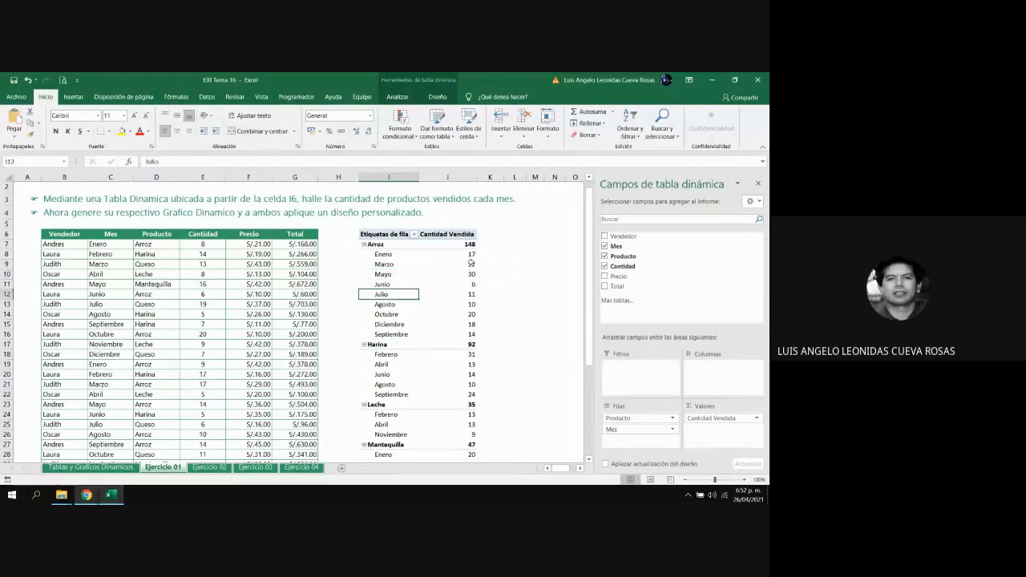
key("Up")
key("Up")
key("Down")
key("Down")
key("Up")
key("Up")
key("Up")
key("Up")
key("Up")
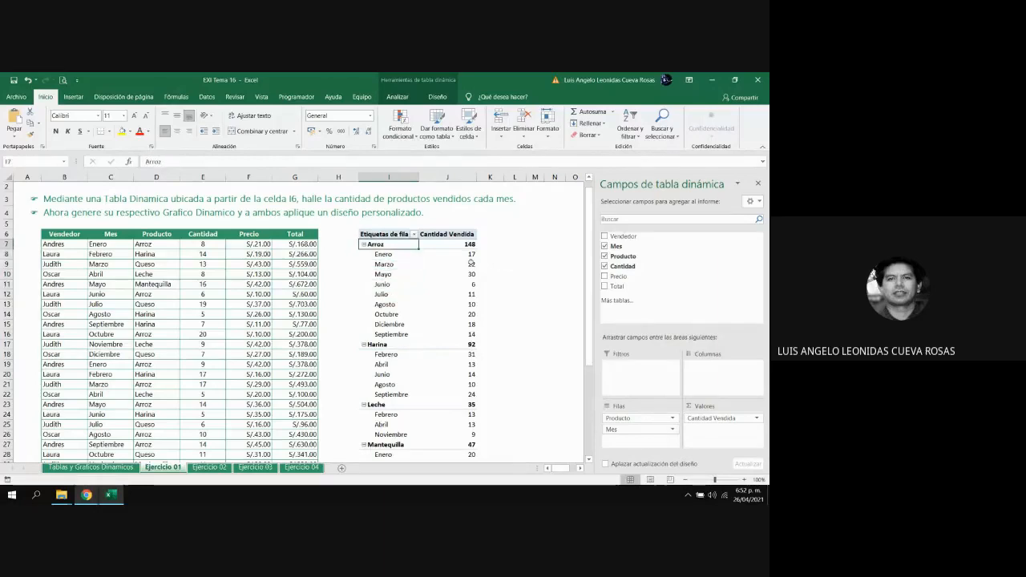
key("Down")
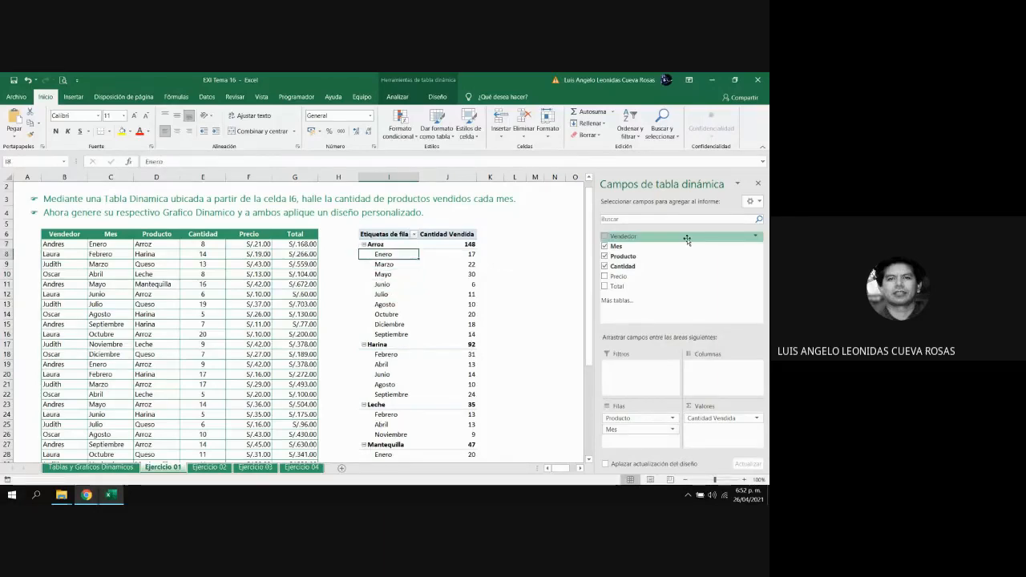
key("Down")
key("Up")
key("Up")
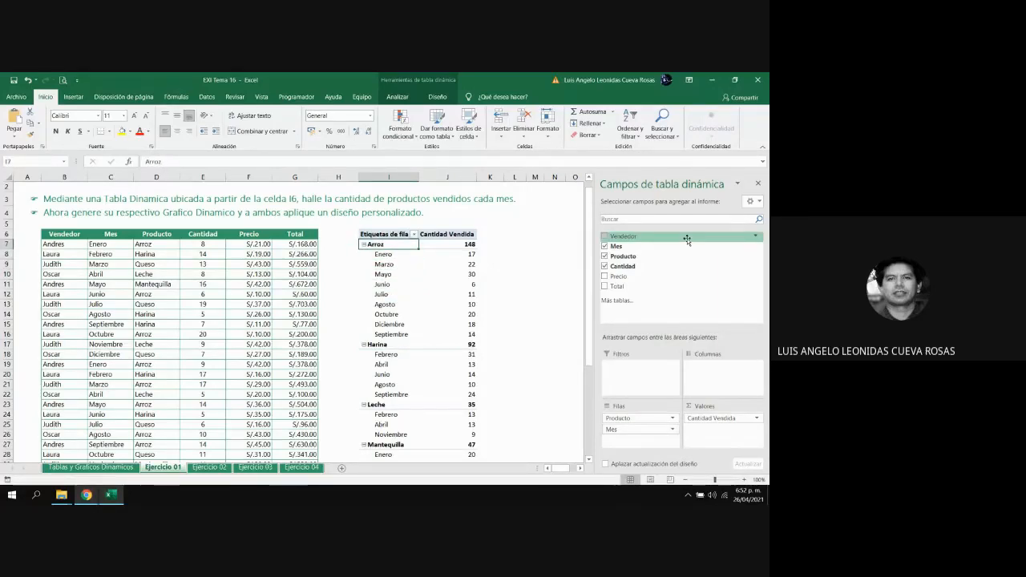
key("Down")
key("Right")
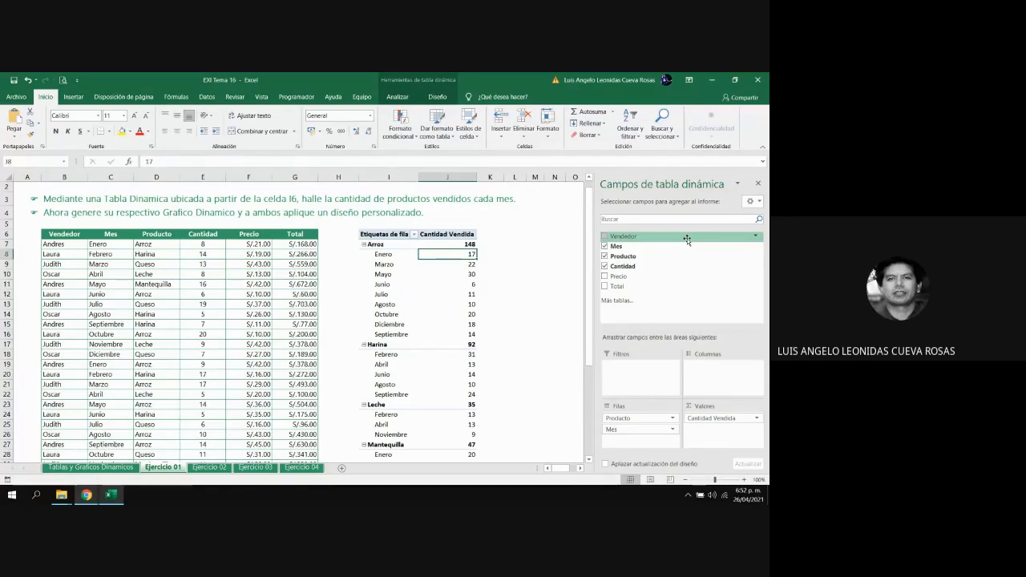
key("Down")
key("Down")
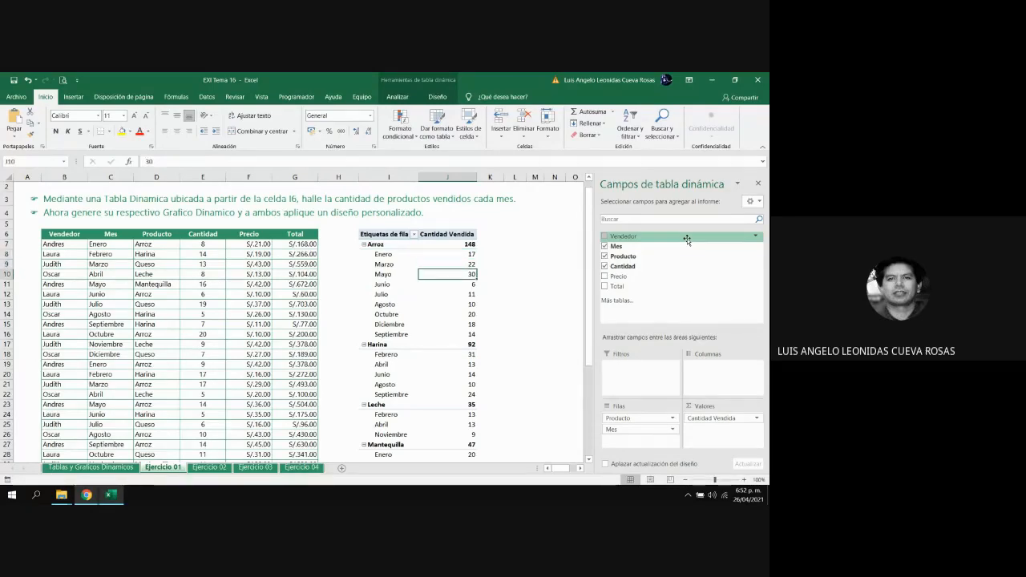
key("Down")
key("Down")
key("Down")
key("Down")
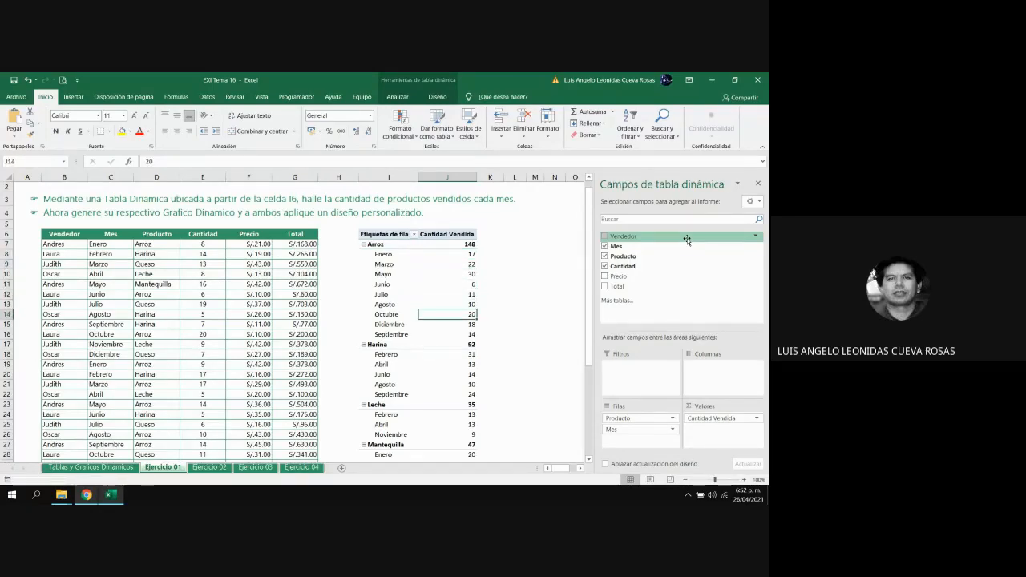
key("Up")
key("Up")
key("Up")
key("Up")
key("Up")
key("Up")
key("Up")
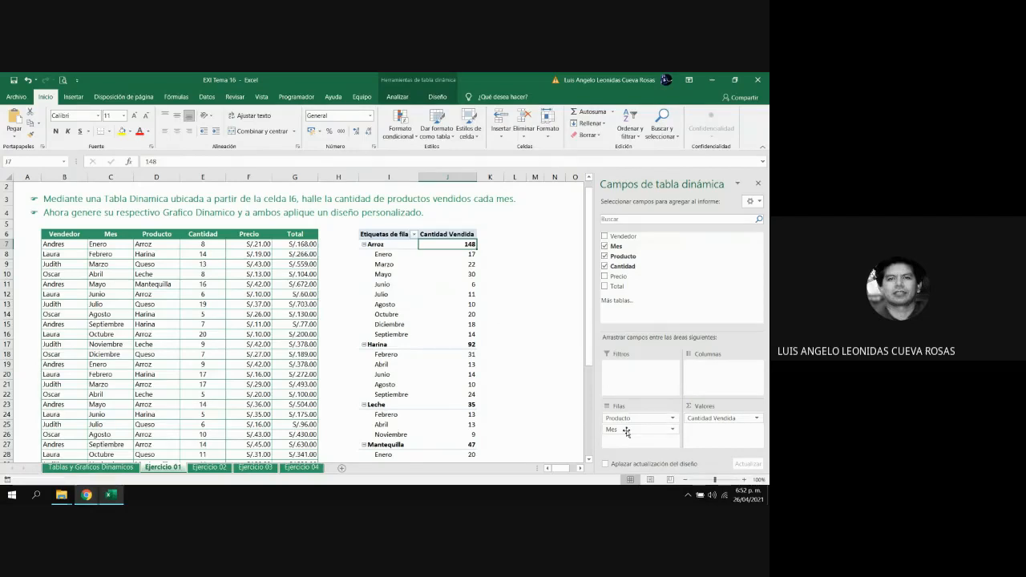
Move Mes back above Producto in the rows area, and select an empty cell outside the pivot table
left_click_drag(626, 431, 627, 417)
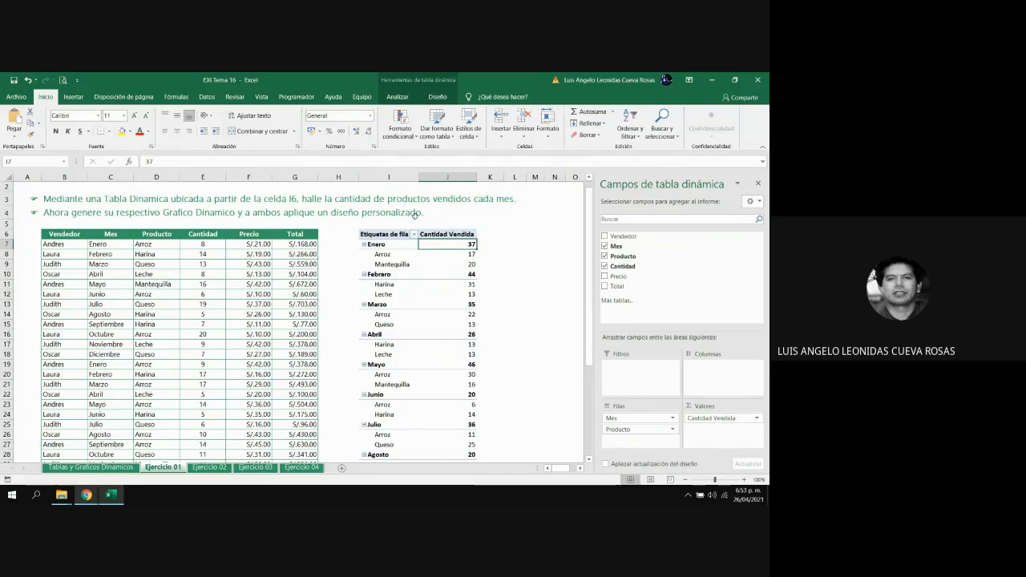
left_click(517, 314)
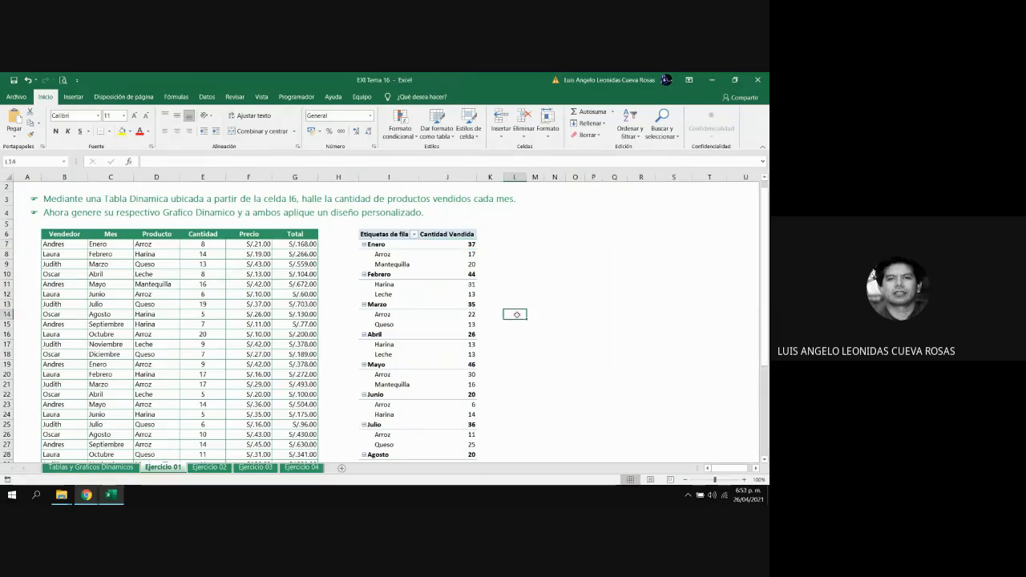
Select a quantity cell in the pivot table, switch to the Google Meet call to mute the microphone, and return to Excel
left_click(449, 314)
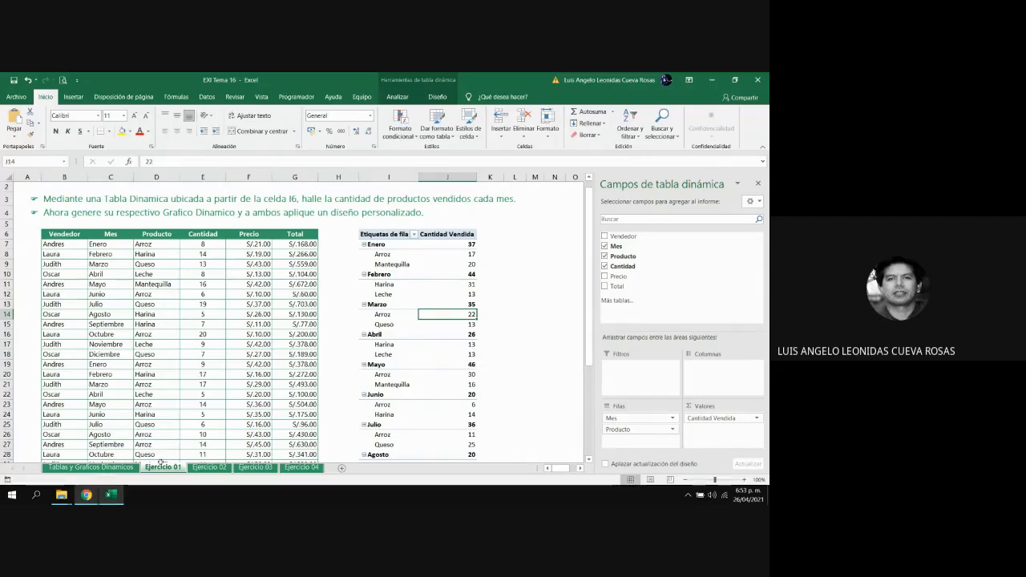
mouse_move(86, 495)
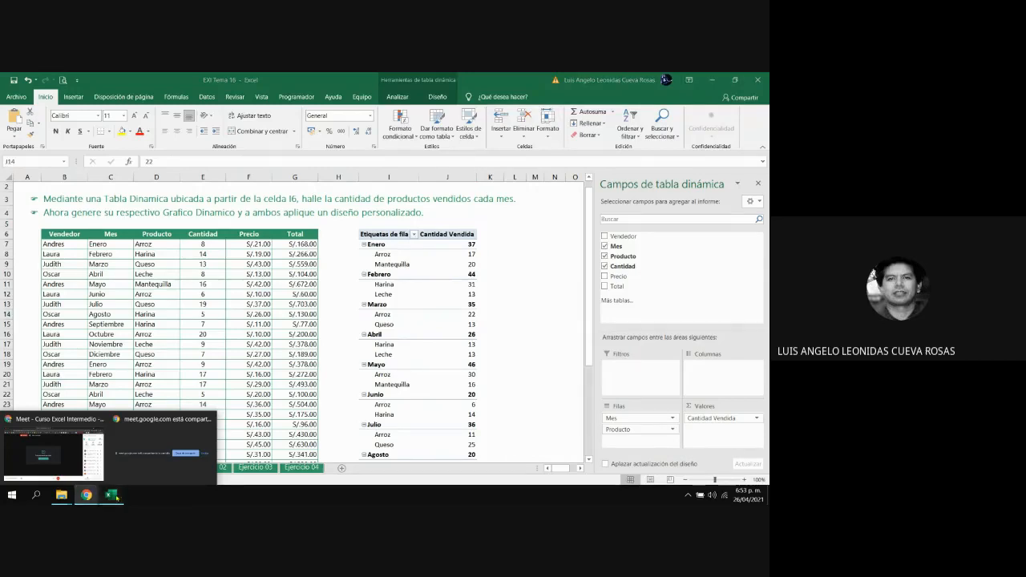
left_click(116, 498)
left_click(117, 498)
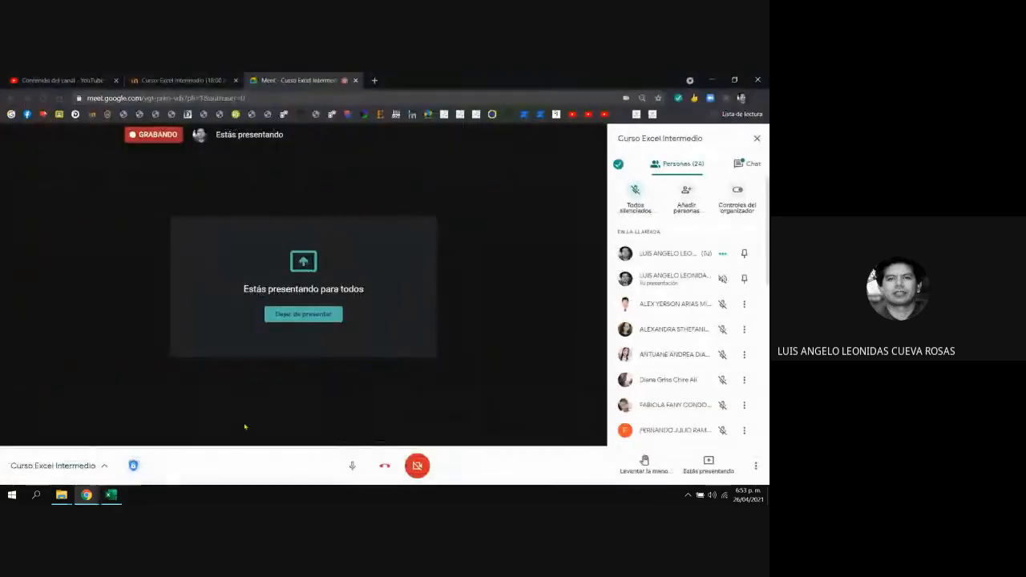
left_click(352, 466)
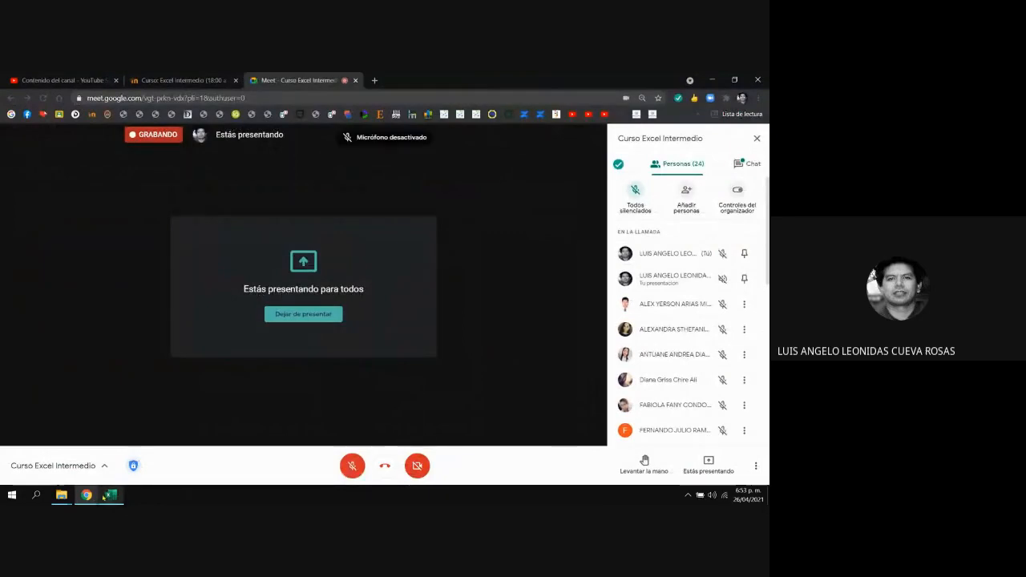
left_click(108, 498)
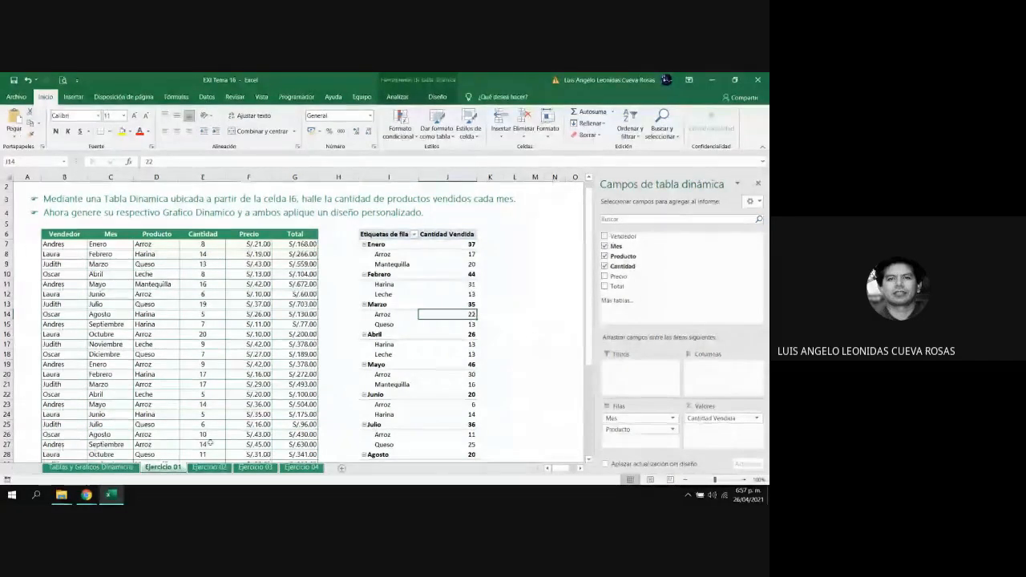
Switch to the Google Meet call, turn the microphone back on, and return to the Excel workbook
mouse_move(87, 495)
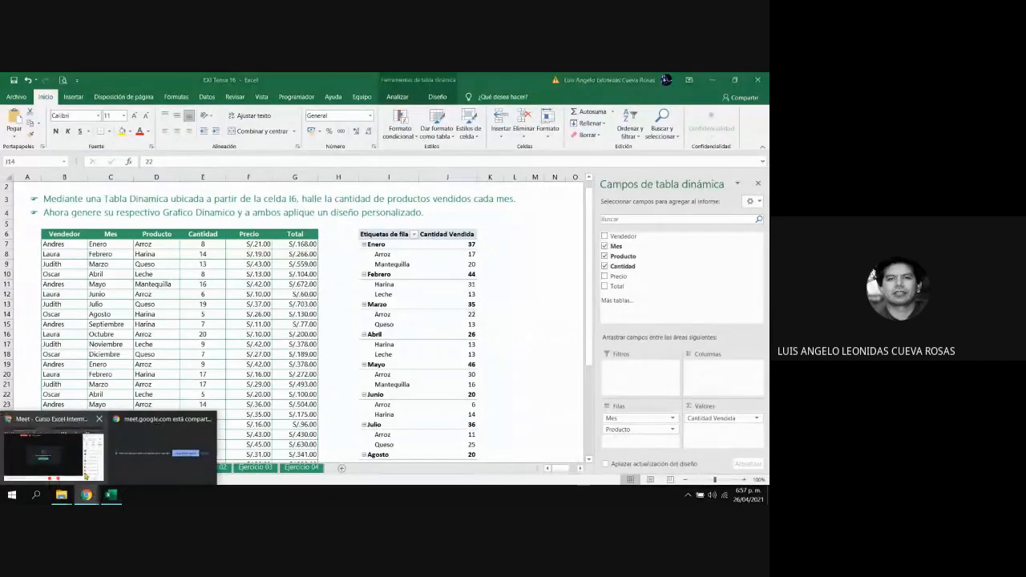
left_click(85, 476)
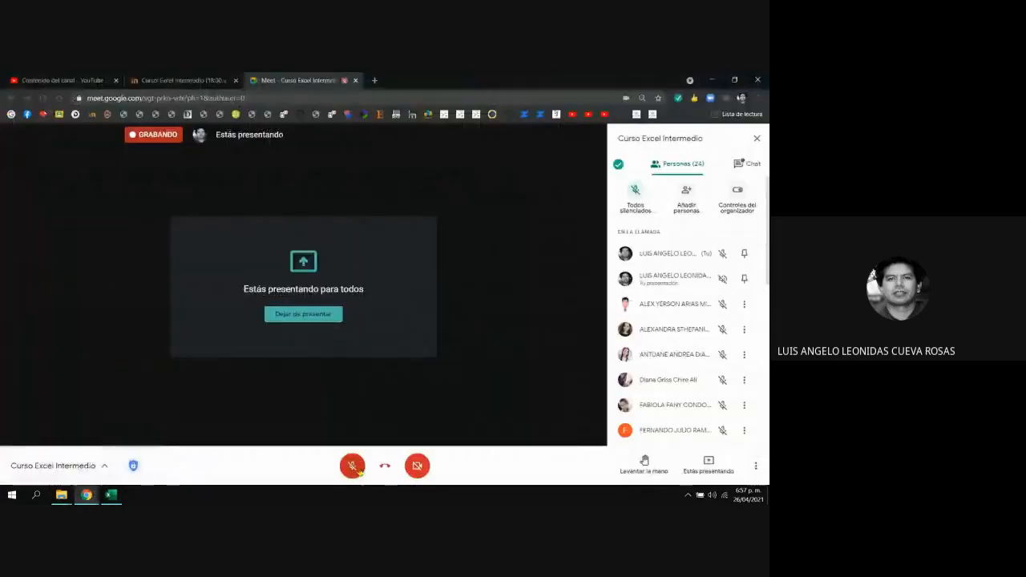
left_click(354, 467)
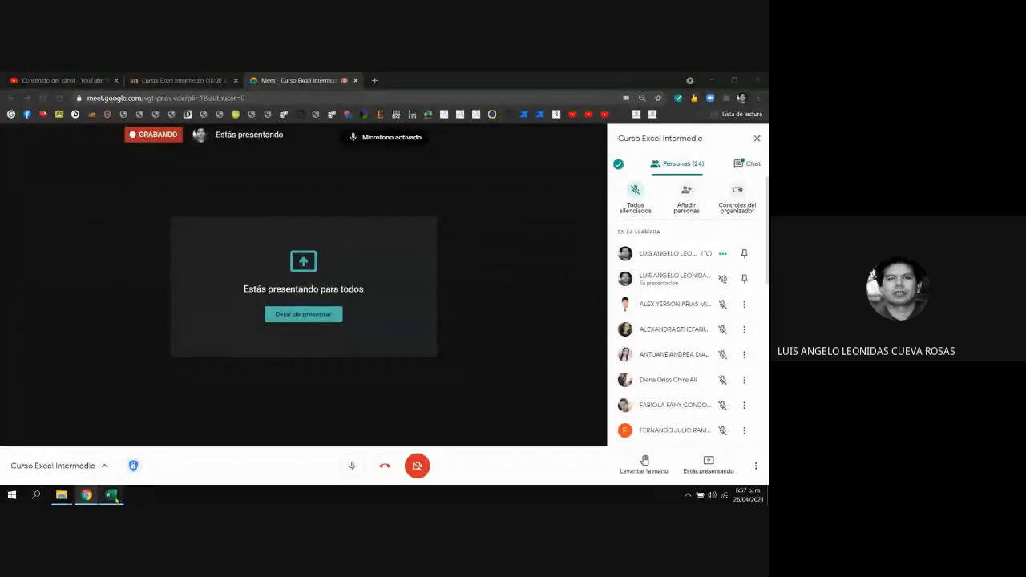
left_click(111, 495)
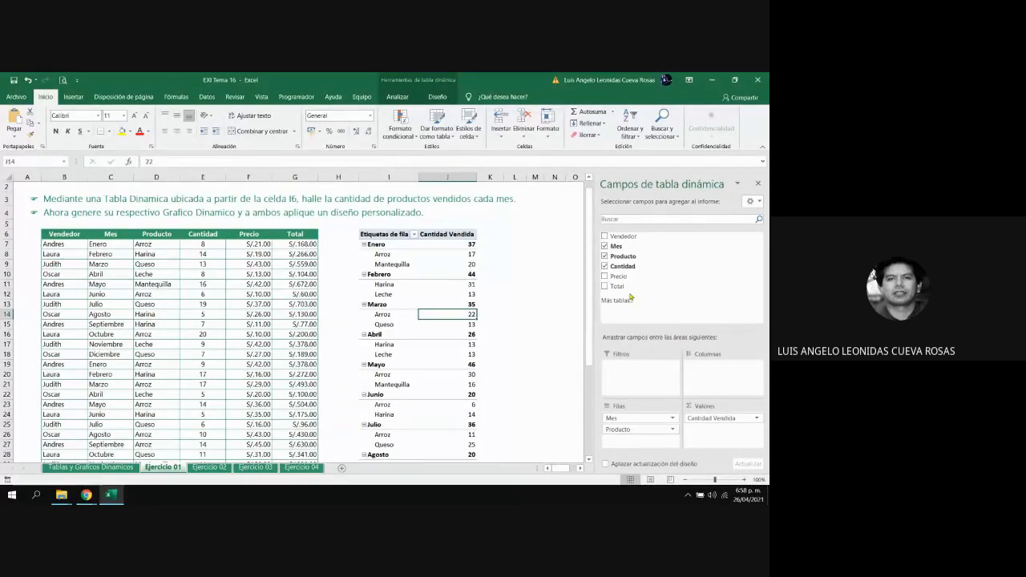
Close the pivot table field list and select an empty cell beside the pivot table
left_click(759, 186)
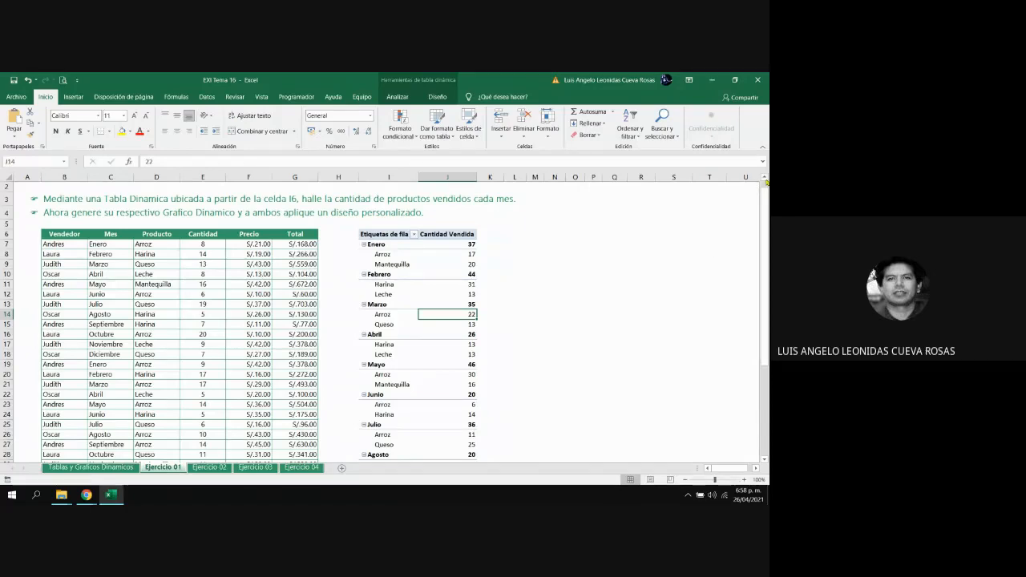
left_click(765, 180)
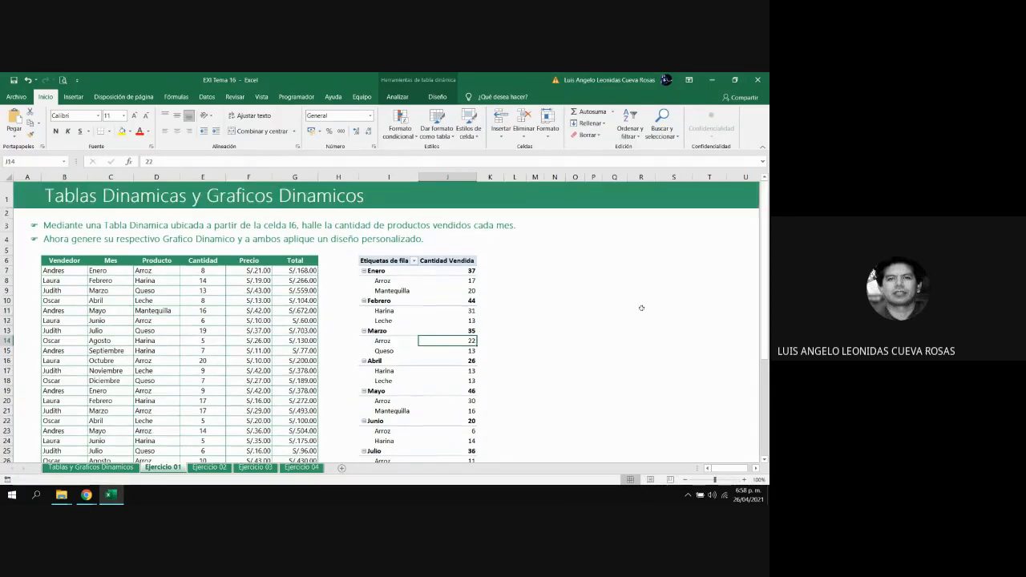
left_click(629, 311)
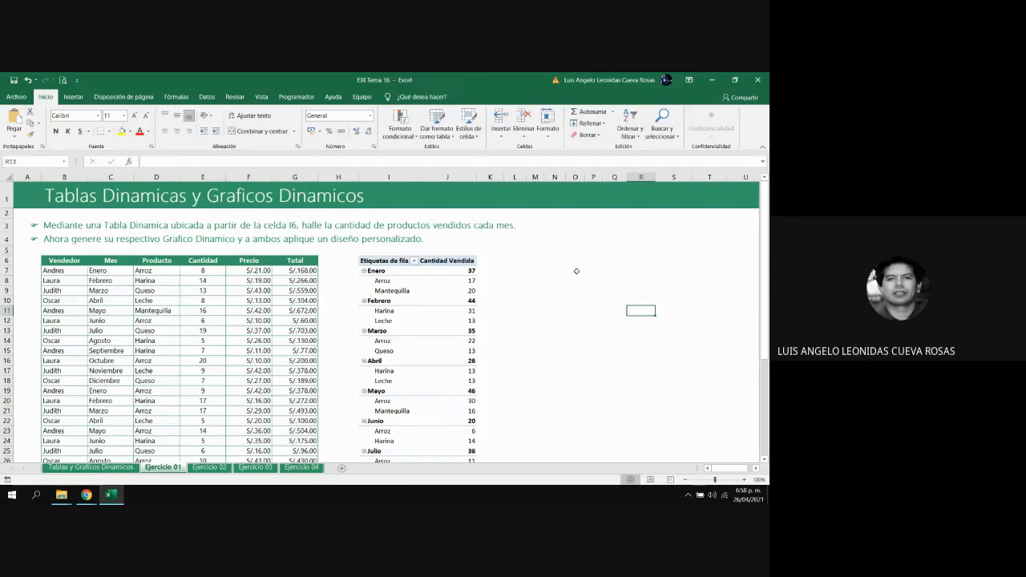
Try a green medium and a light green style on the pivot table, and settle on the blue medium style with a dark blue header
left_click(447, 310)
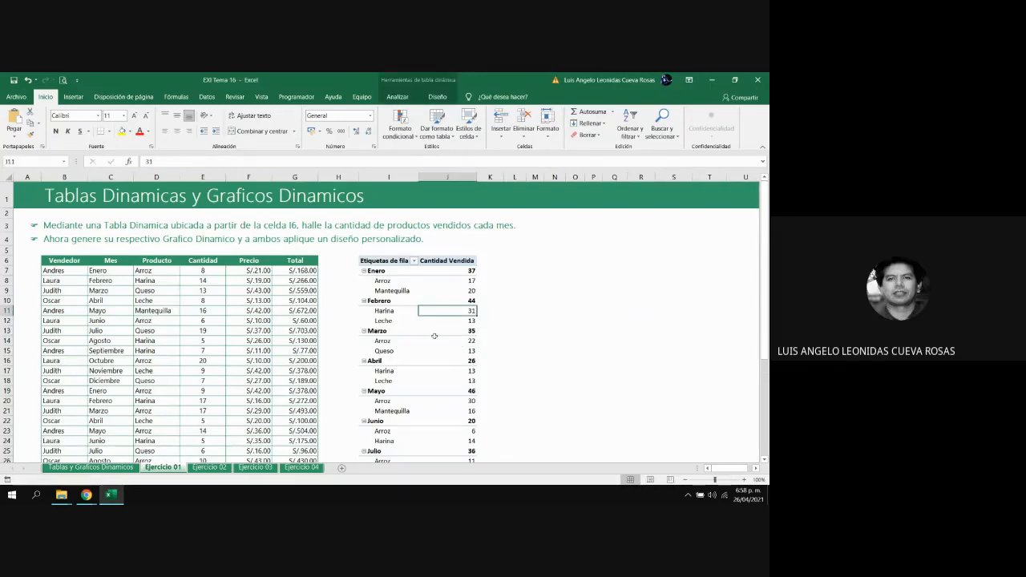
mouse_move(434, 336)
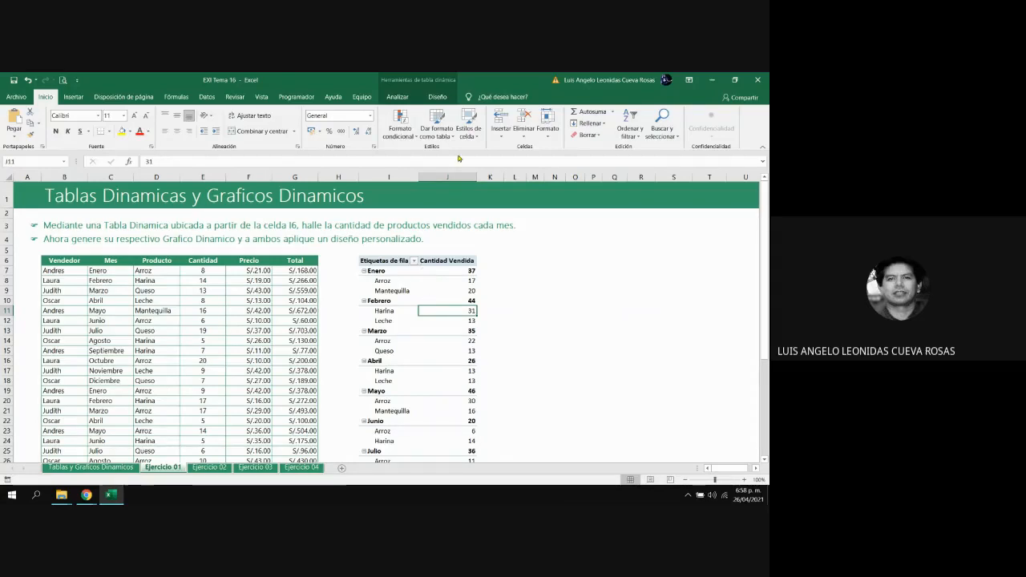
left_click(438, 97)
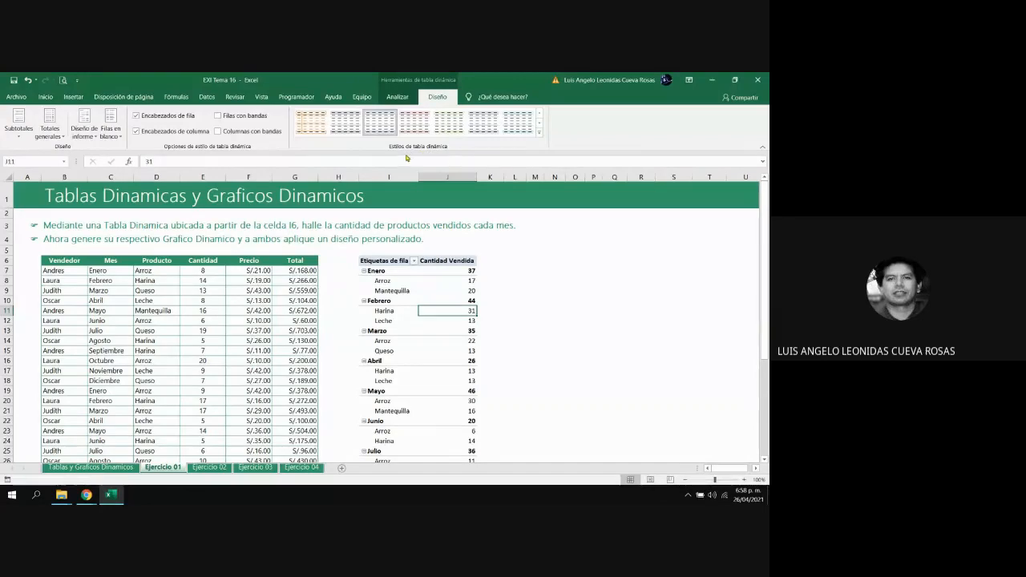
left_click(540, 136)
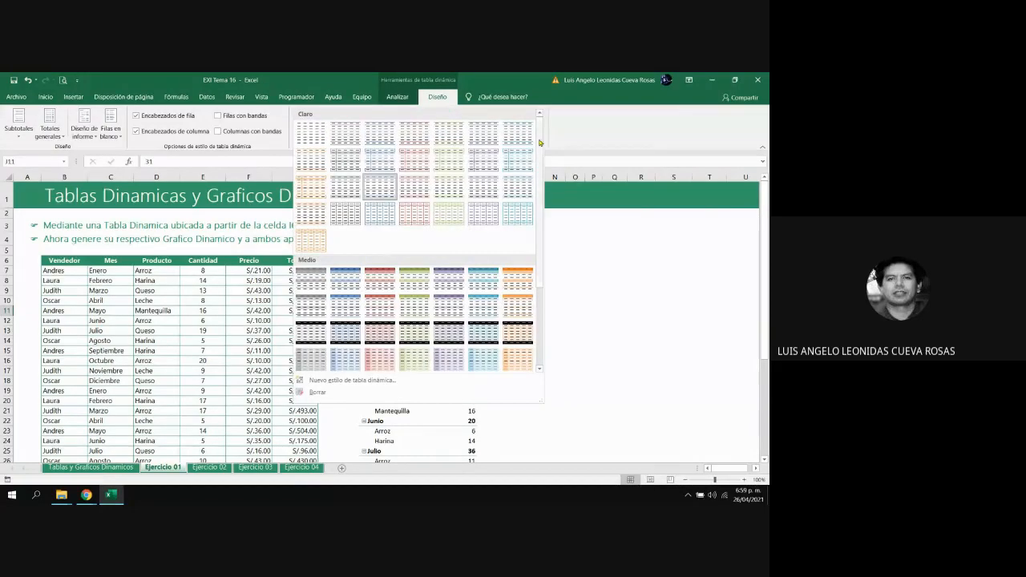
mouse_move(542, 148)
left_mouse_down()
mouse_move(543, 250)
mouse_move(550, 151)
left_mouse_up()
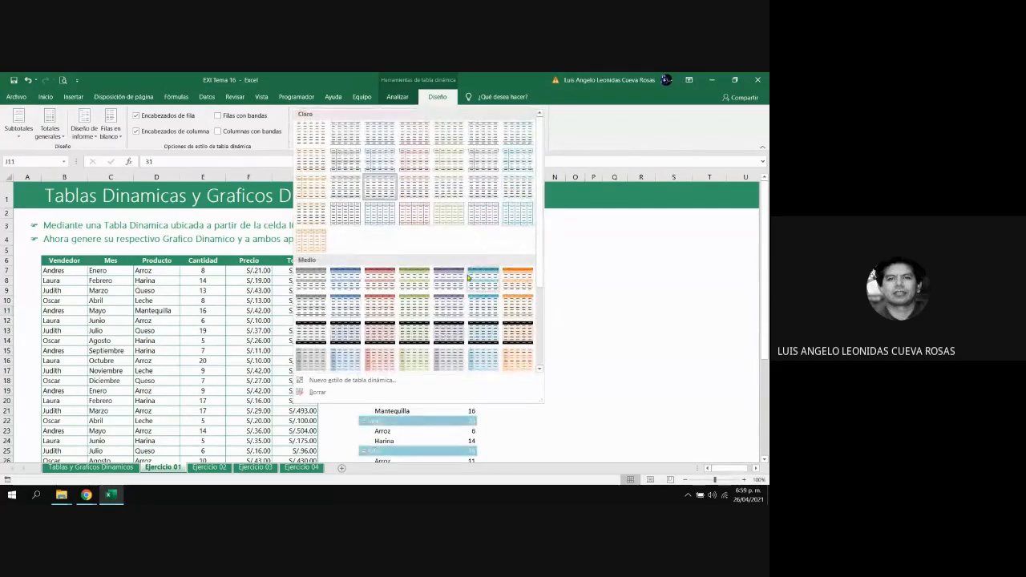
left_click(423, 283)
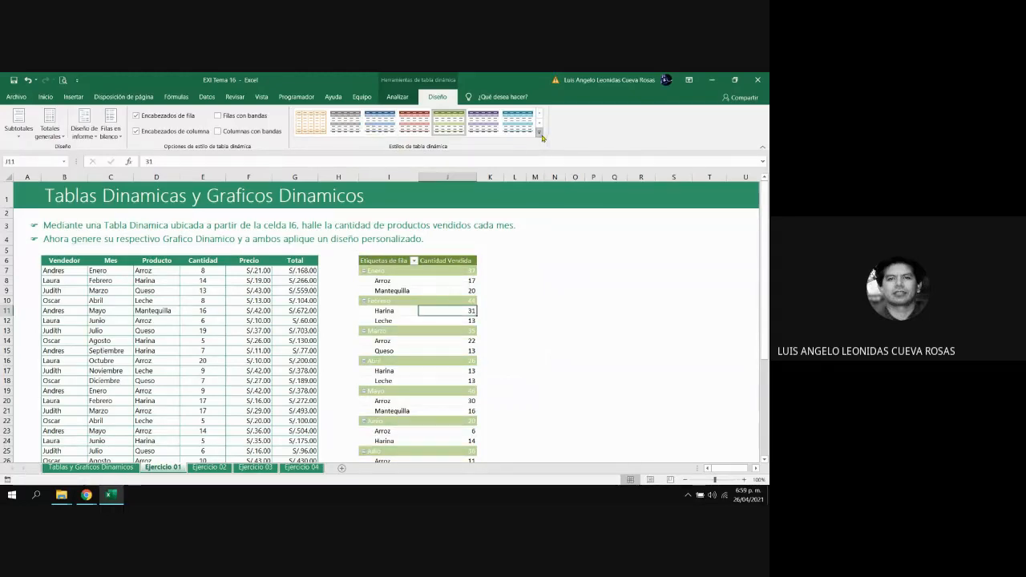
left_click(540, 135)
left_click(449, 178)
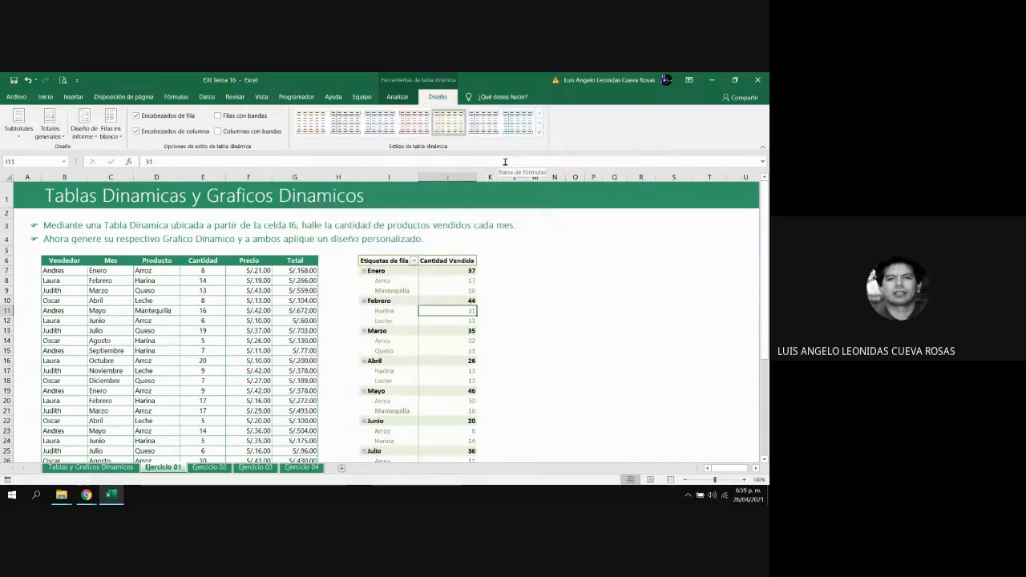
left_click(540, 133)
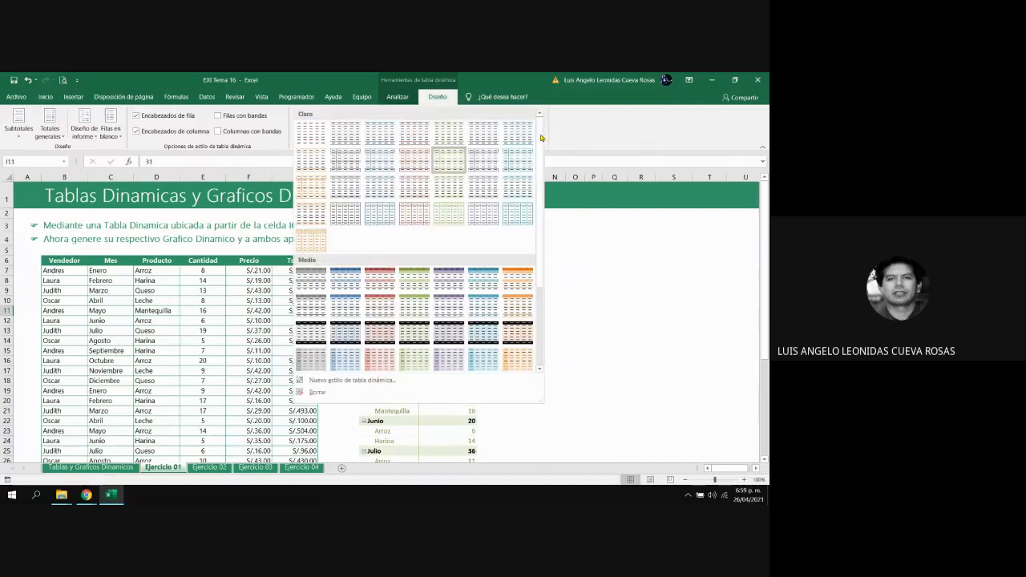
left_click(481, 275)
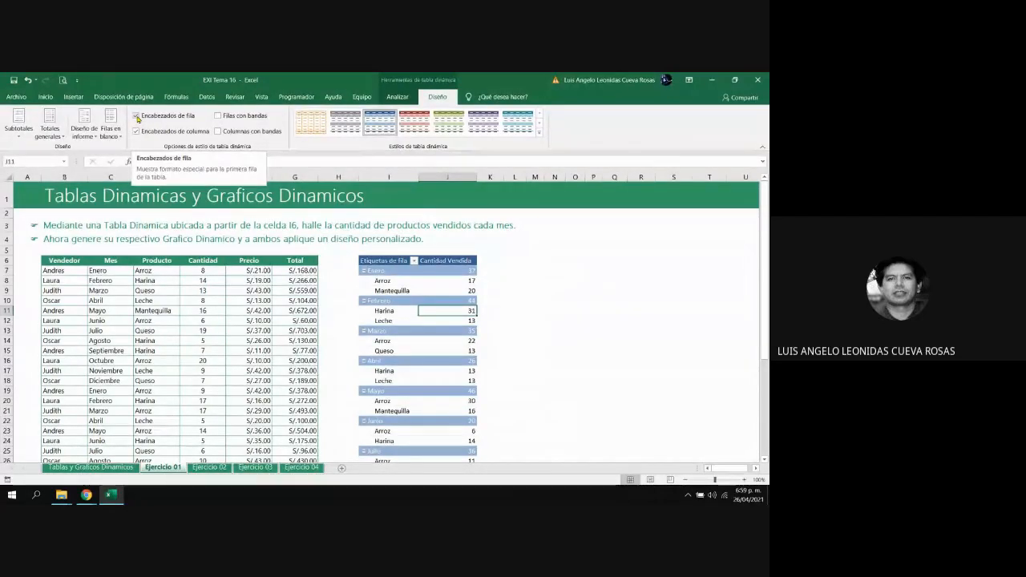
Compare the pivot table with and without Encabezados de fila formatting, leaving the option turned on
left_click(137, 117)
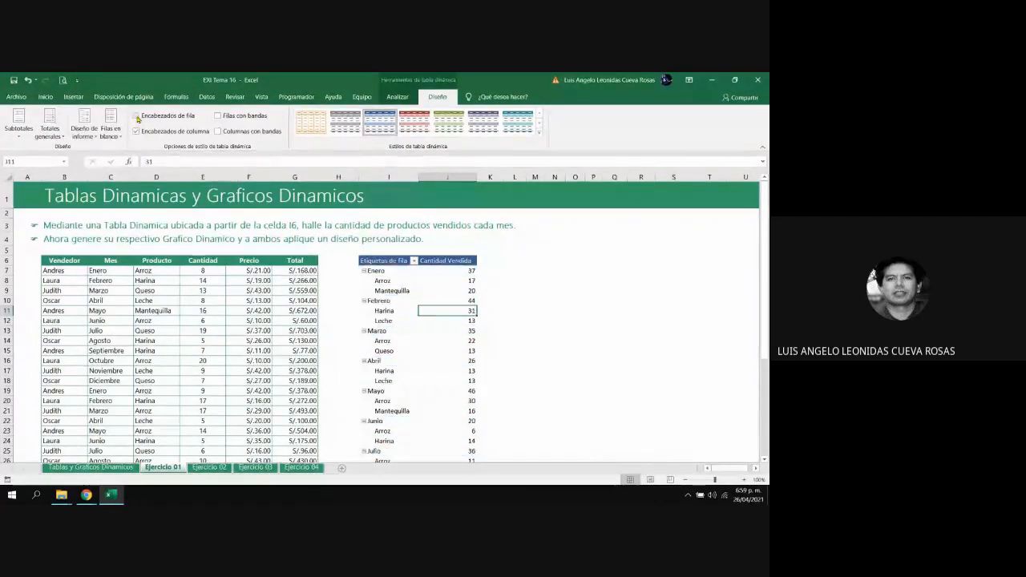
left_click(138, 116)
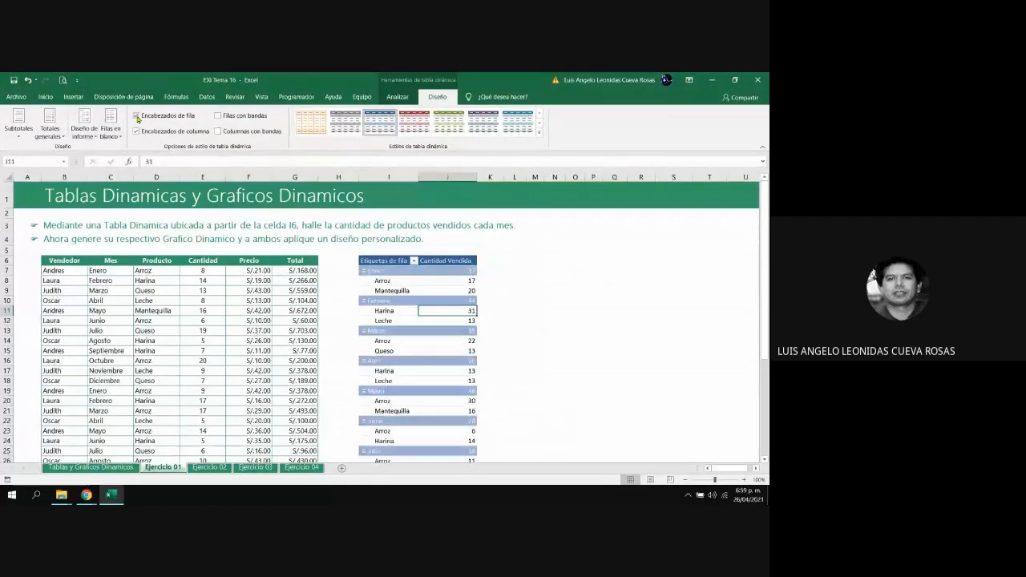
left_click(137, 116)
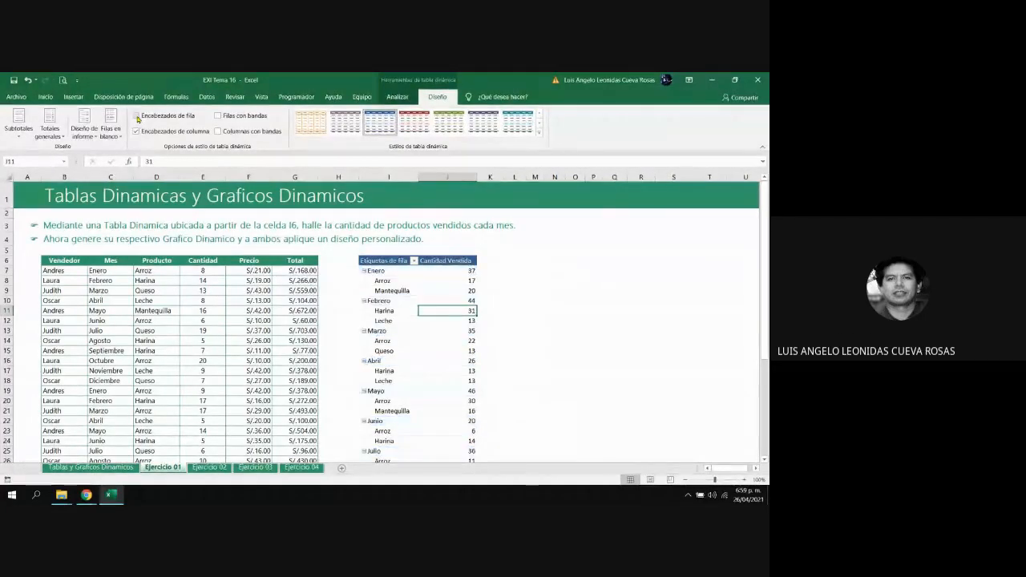
left_click(137, 116)
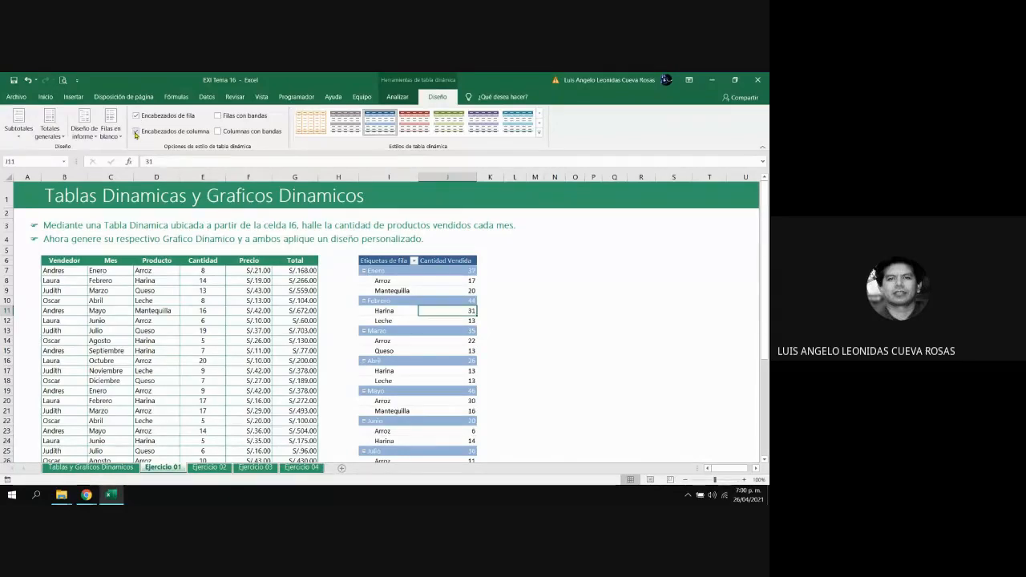
Compare the pivot table with and without Encabezados de columna formatting, leaving the option turned on
left_click(137, 131)
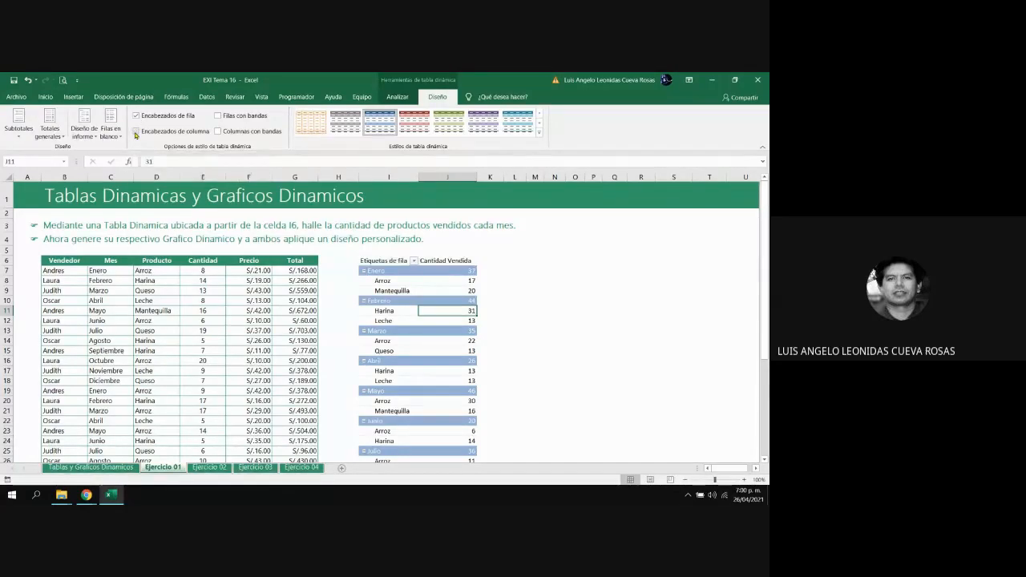
left_click(137, 132)
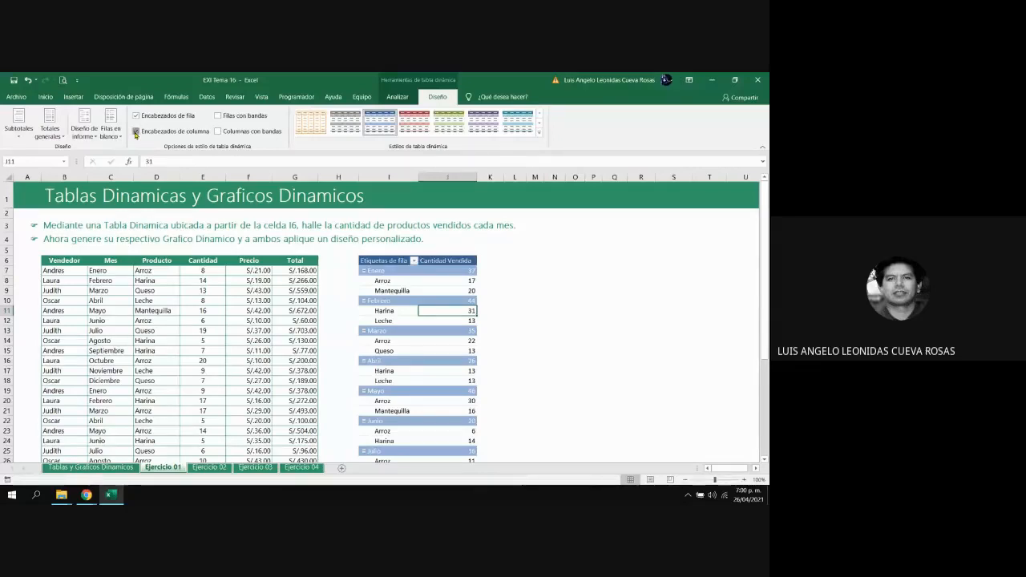
left_click(137, 132)
left_click(136, 132)
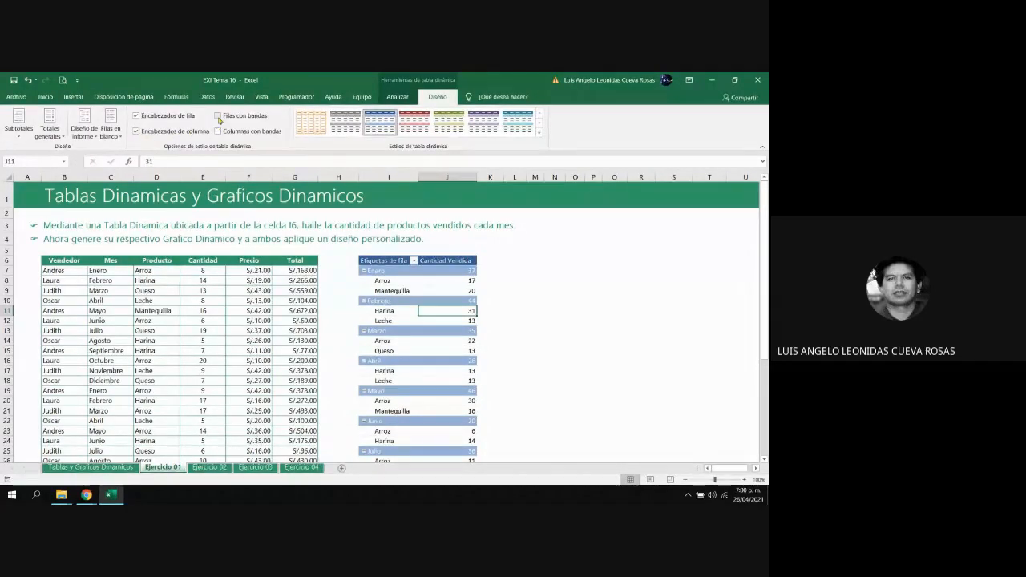
Turn on Filas con bandas for the pivot table, and try Columnas con bandas but leave it off
left_click(218, 117)
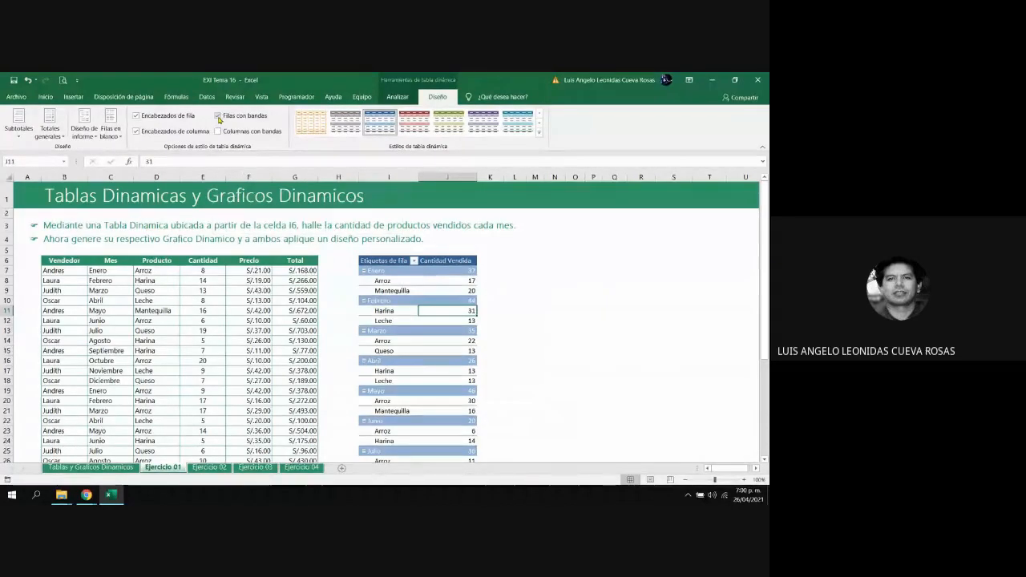
left_click(218, 117)
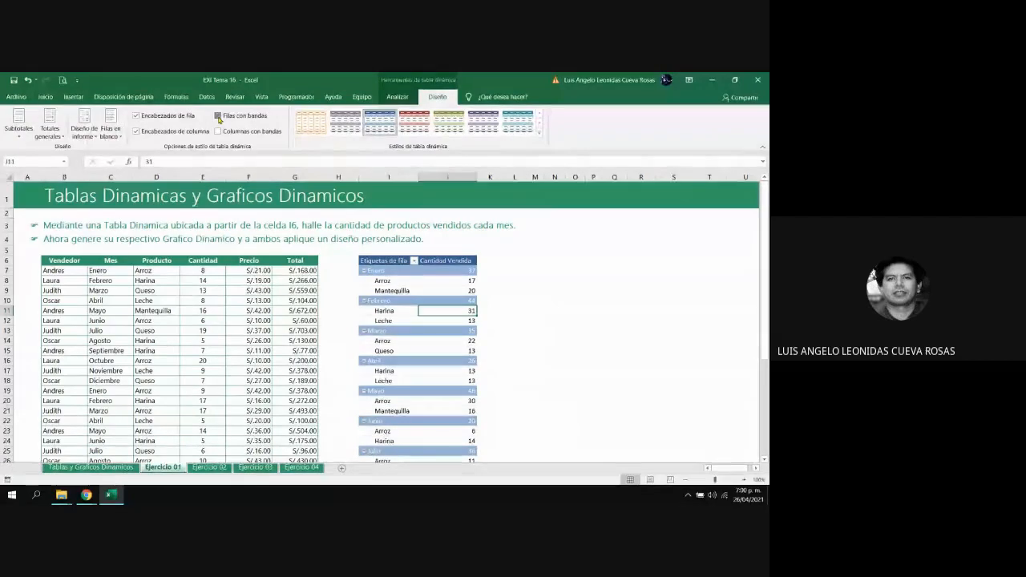
left_click(218, 118)
left_click(218, 117)
left_click(218, 117)
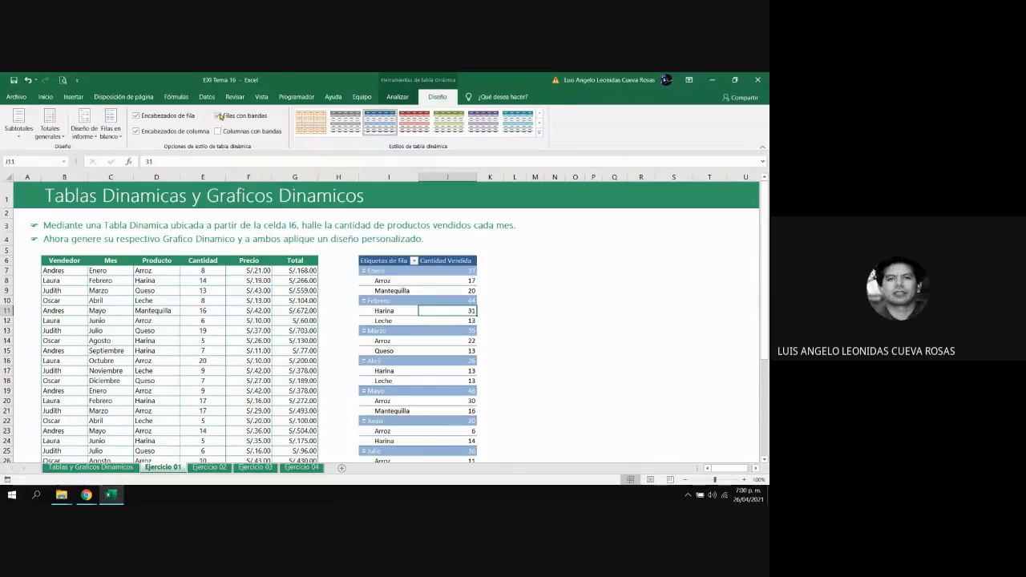
left_click(219, 131)
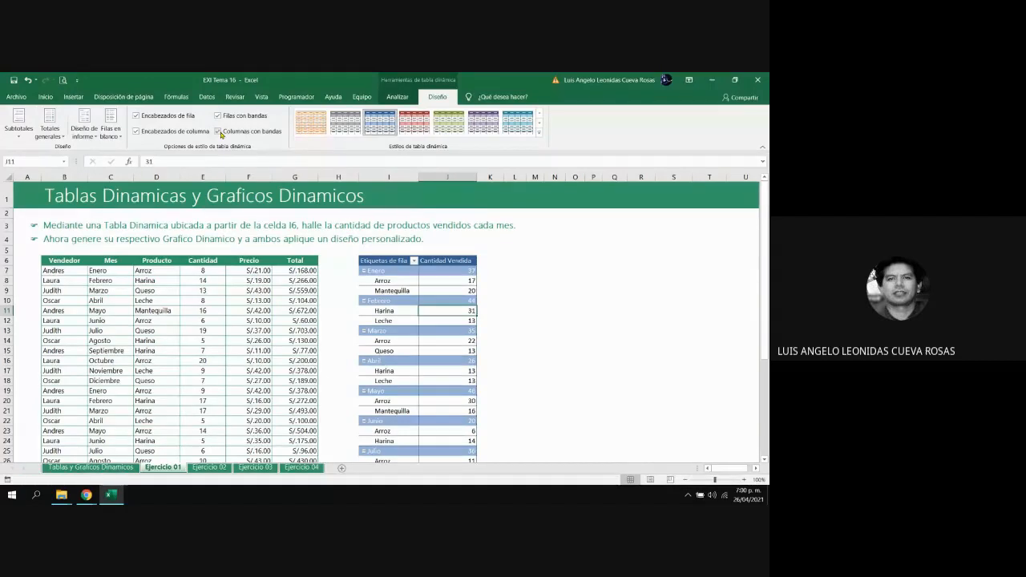
left_click(219, 131)
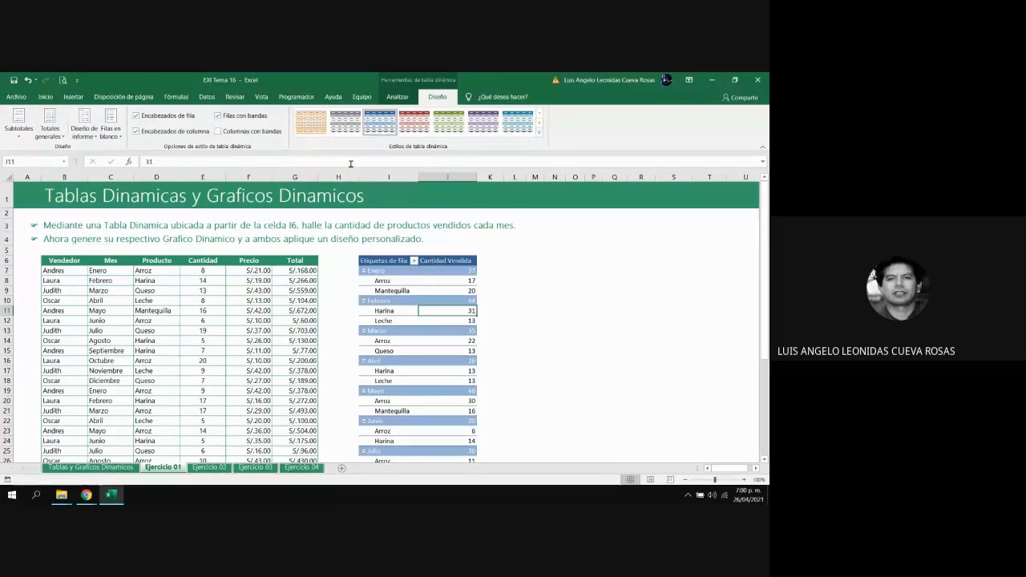
Widen columns J and I slightly to give the pivot table more room
left_click_drag(478, 177, 490, 176)
left_click_drag(418, 177, 425, 176)
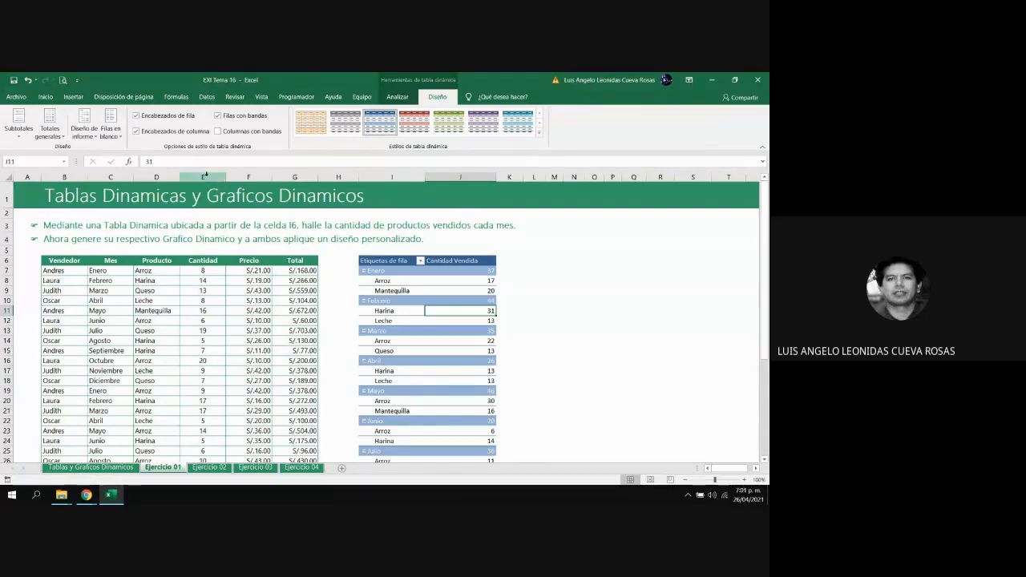
Try inserting a blank line after each item in the pivot table, and remove those blank lines again
left_click(121, 138)
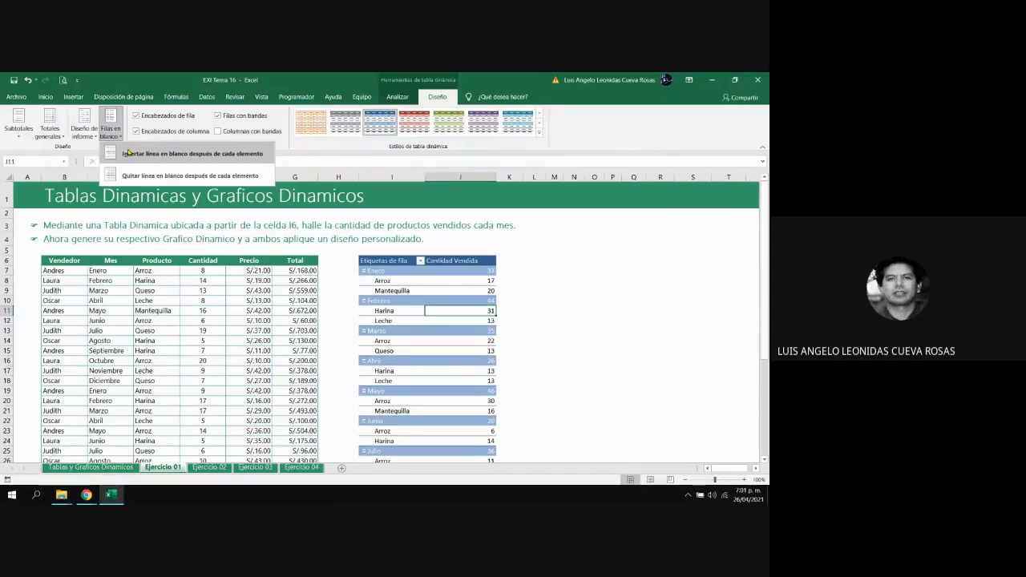
left_click(126, 153)
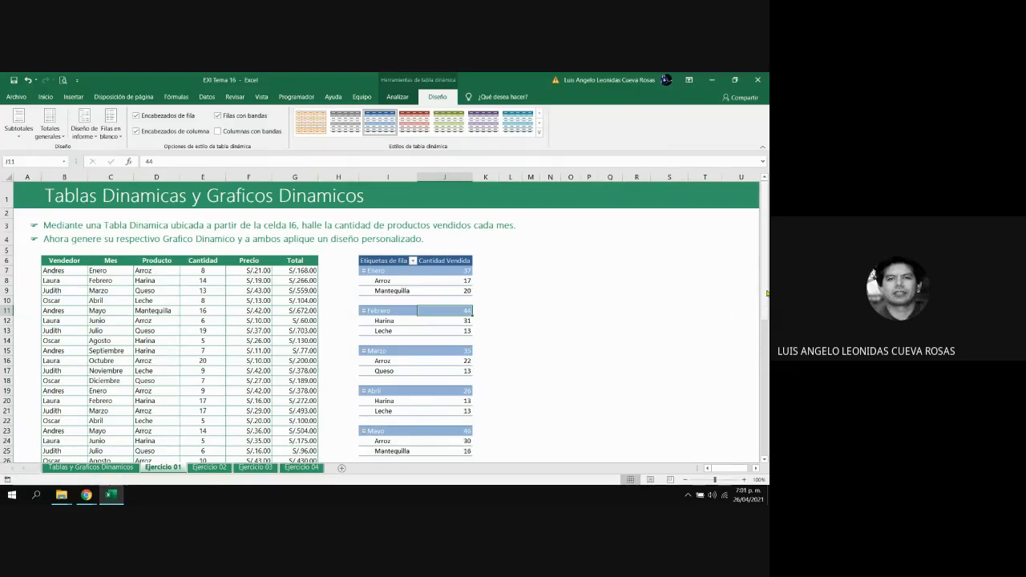
left_click_drag(767, 293, 765, 299)
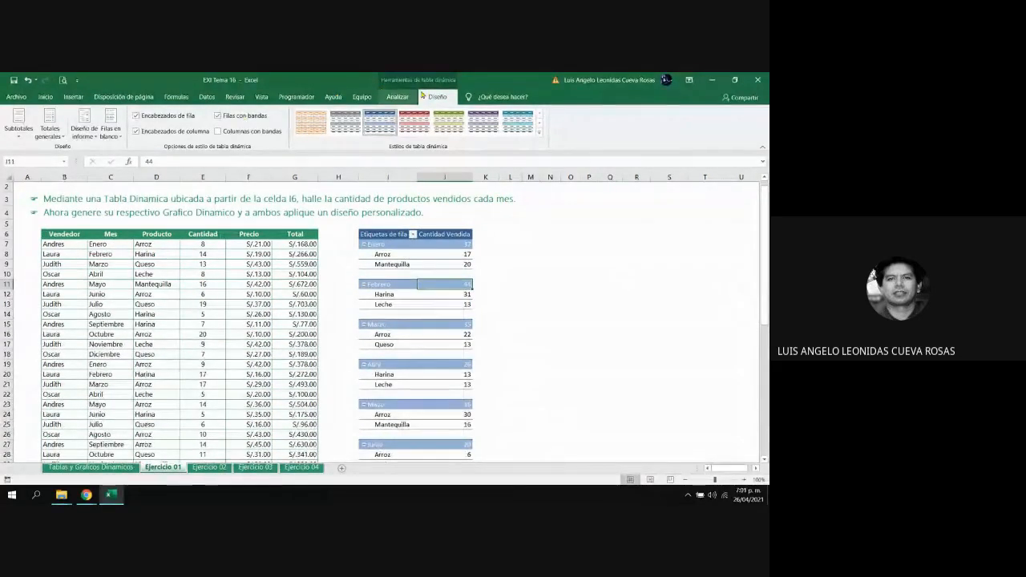
left_click(110, 126)
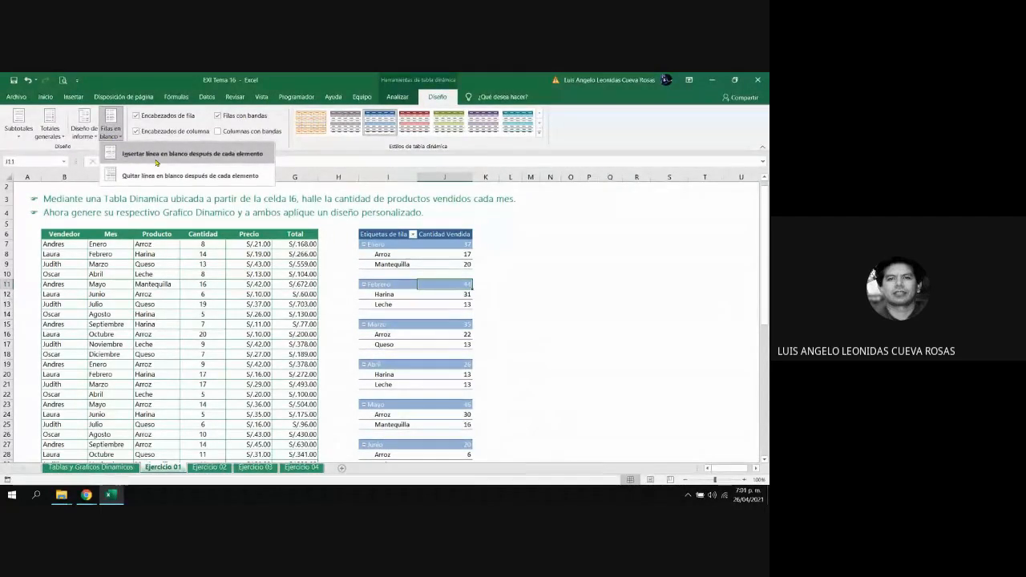
left_click(150, 177)
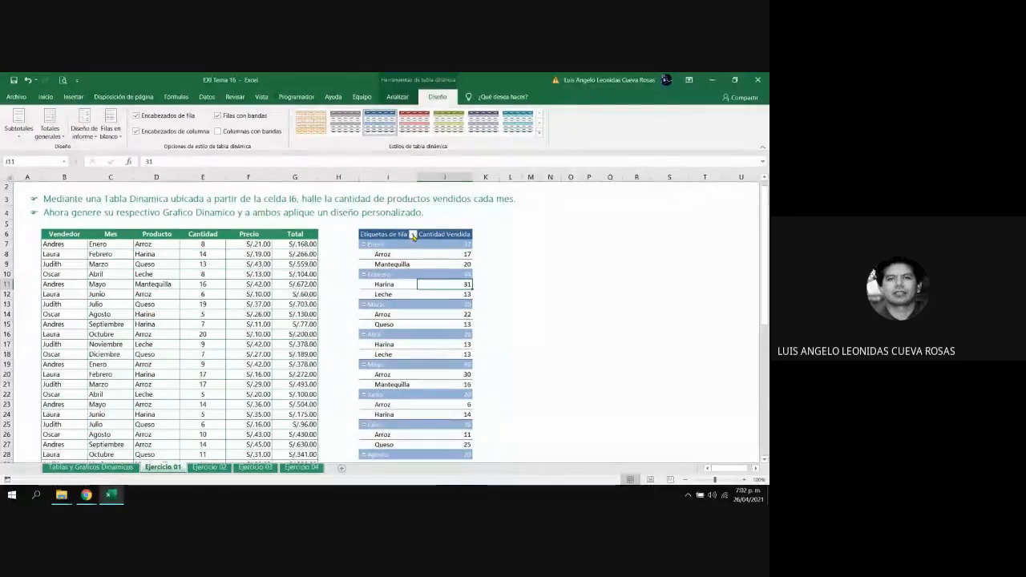
Examine which fields the pivot table's Etiquetas de fila filter offers, leaving the filter unchanged
left_click(413, 235)
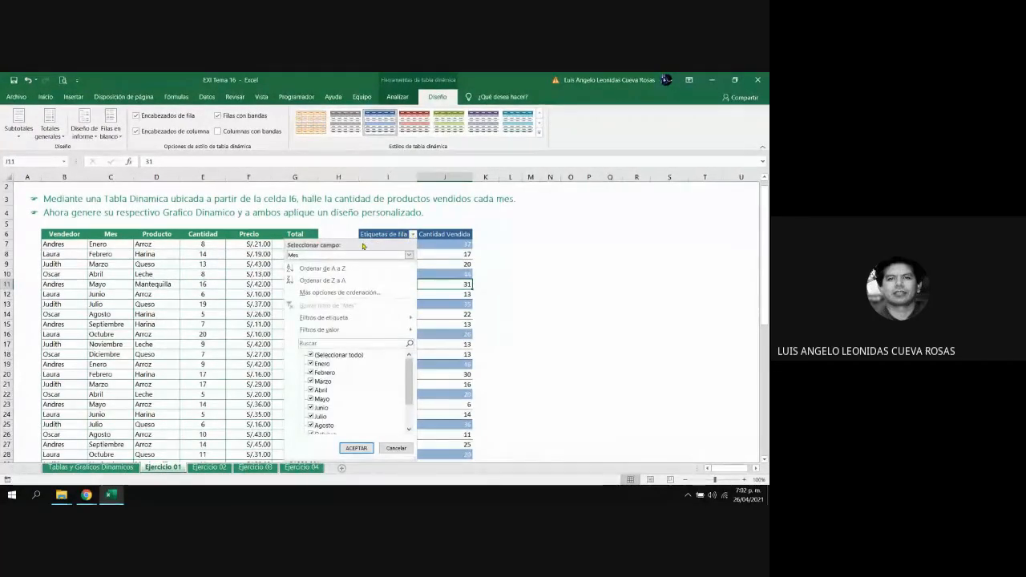
left_click(409, 255)
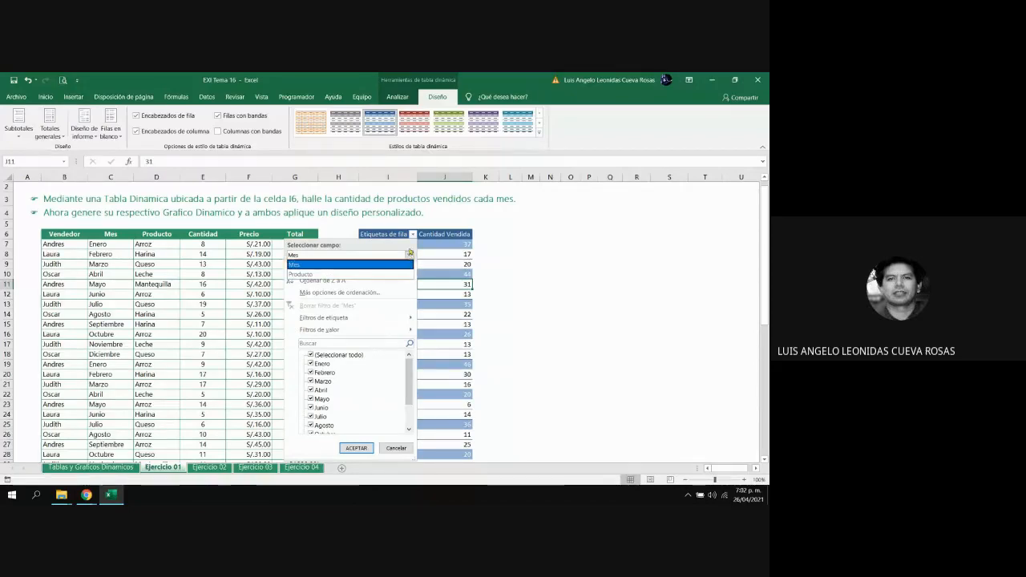
left_click(413, 235)
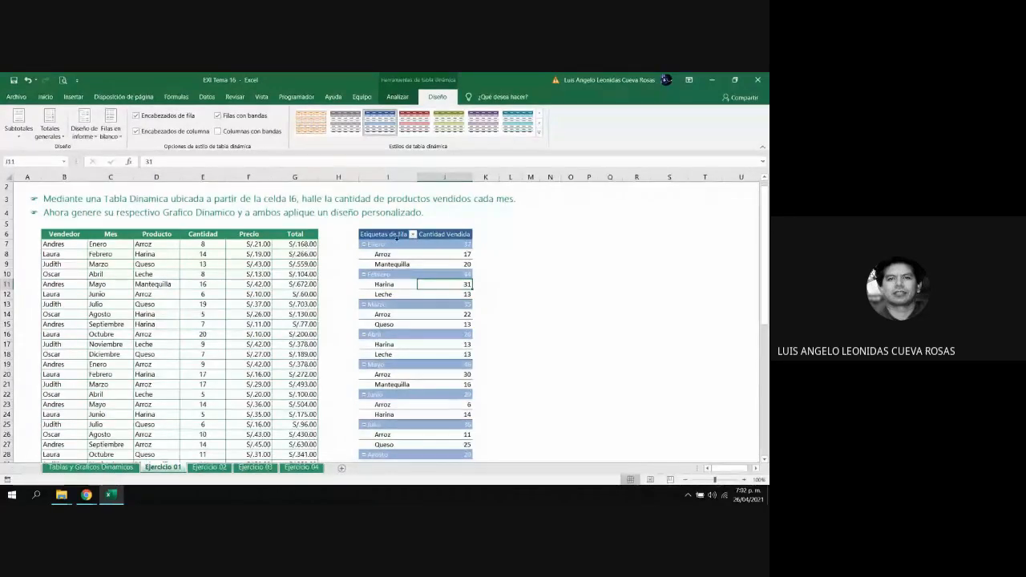
Compare the esquema and tabular report layouts on the pivot table, leaving it in formato de esquema
left_click(93, 138)
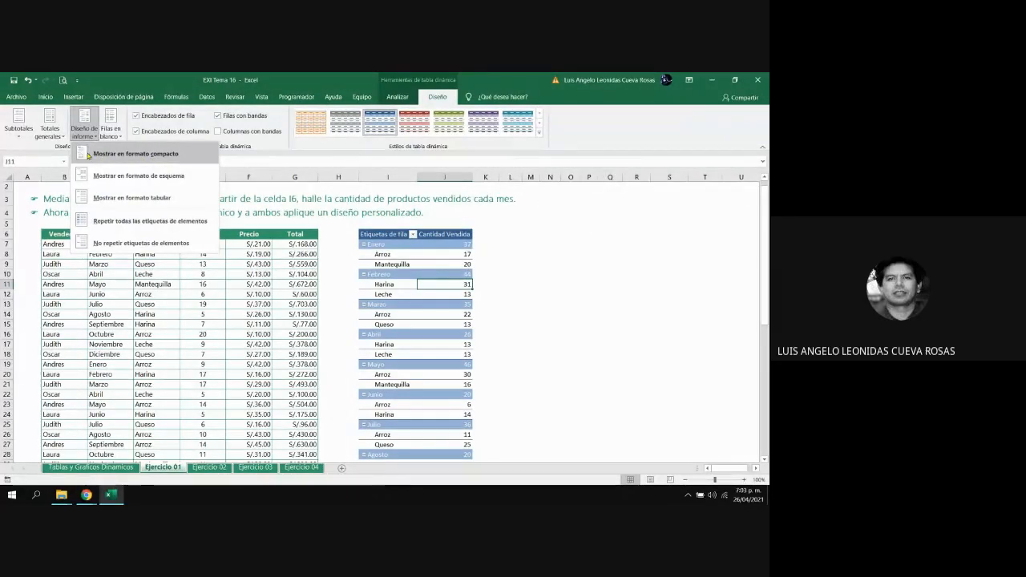
left_click(148, 176)
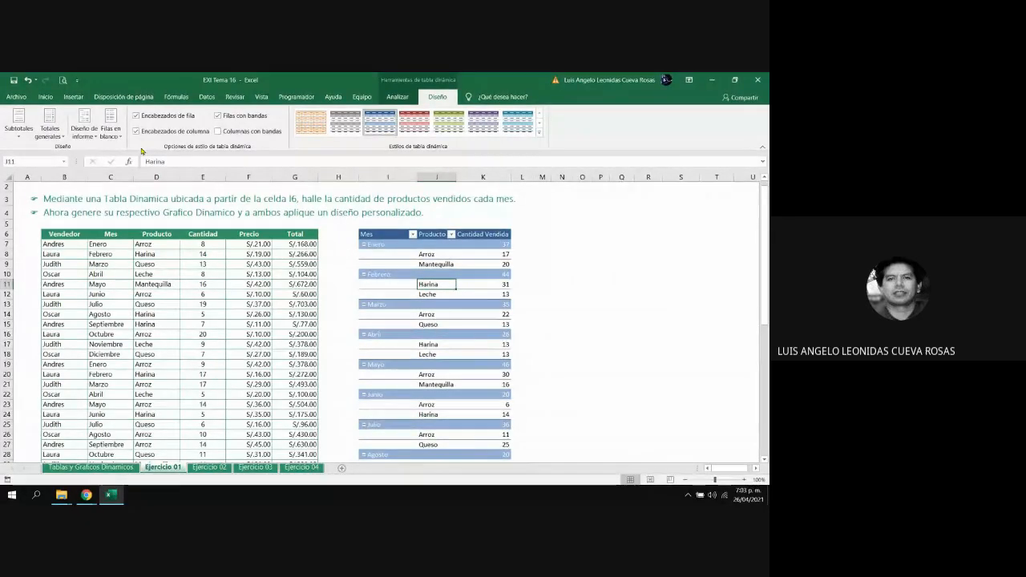
left_click(85, 128)
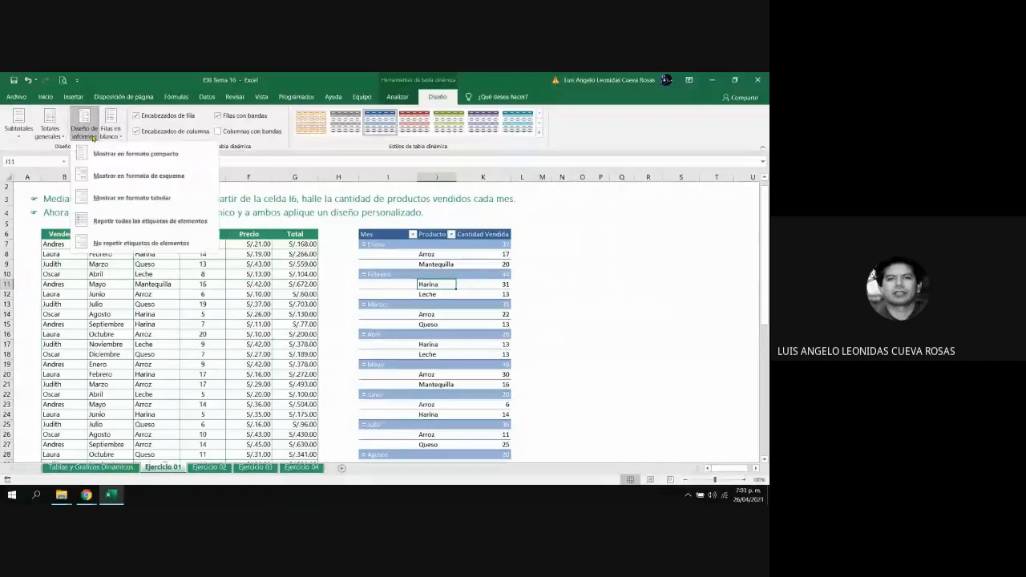
left_click(134, 199)
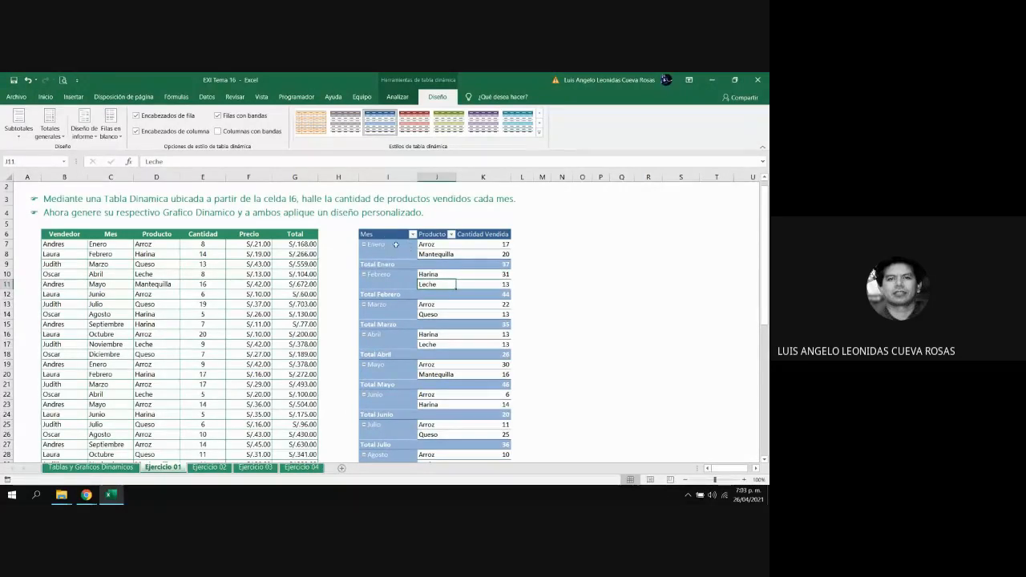
left_click(84, 127)
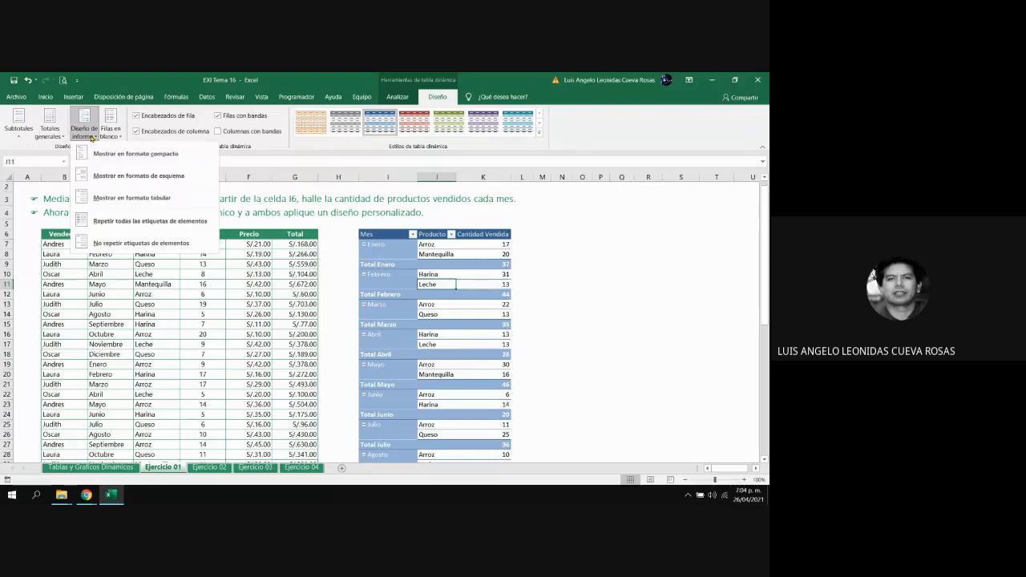
left_click(120, 175)
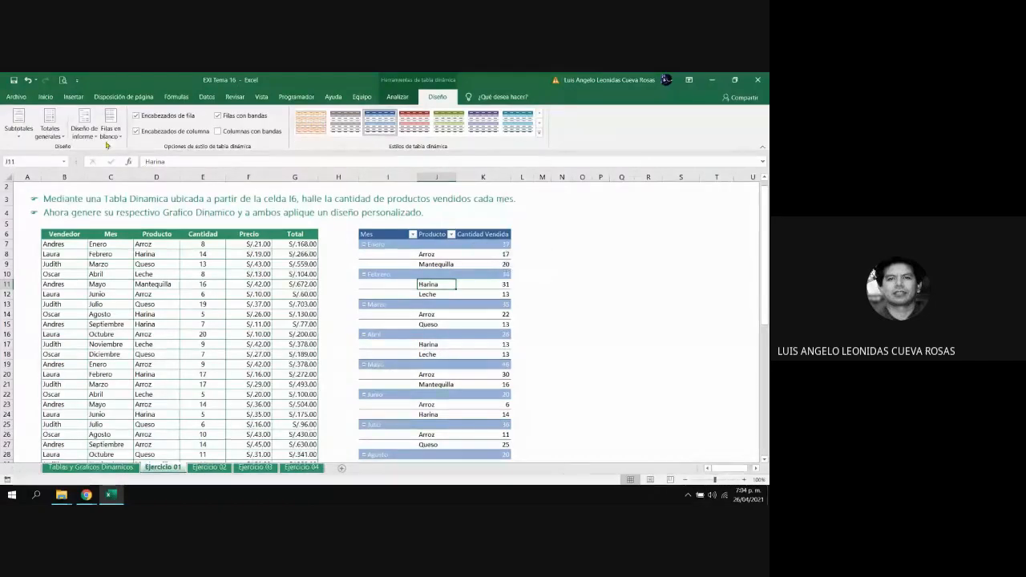
left_click(84, 124)
left_click(105, 197)
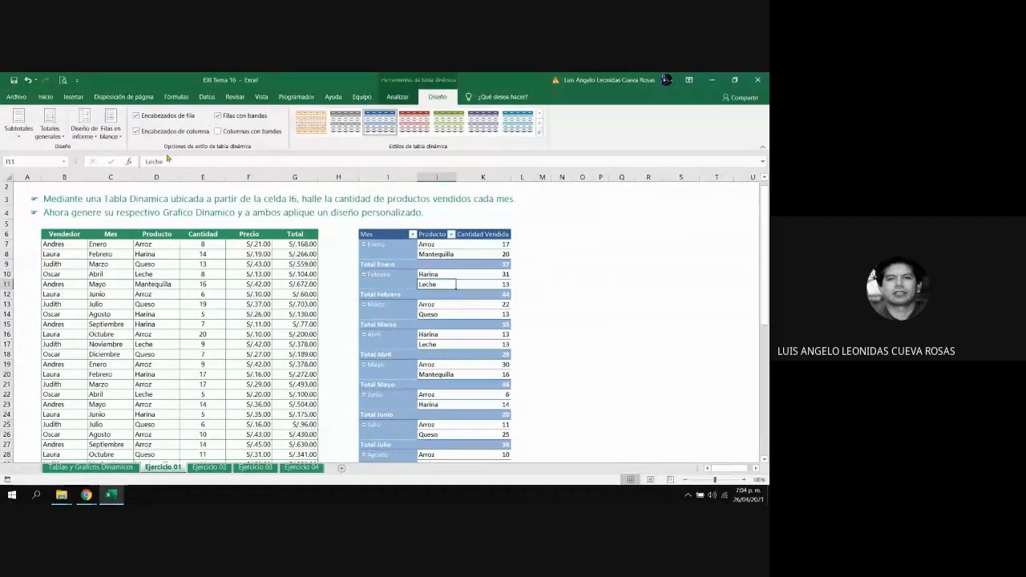
left_click(83, 135)
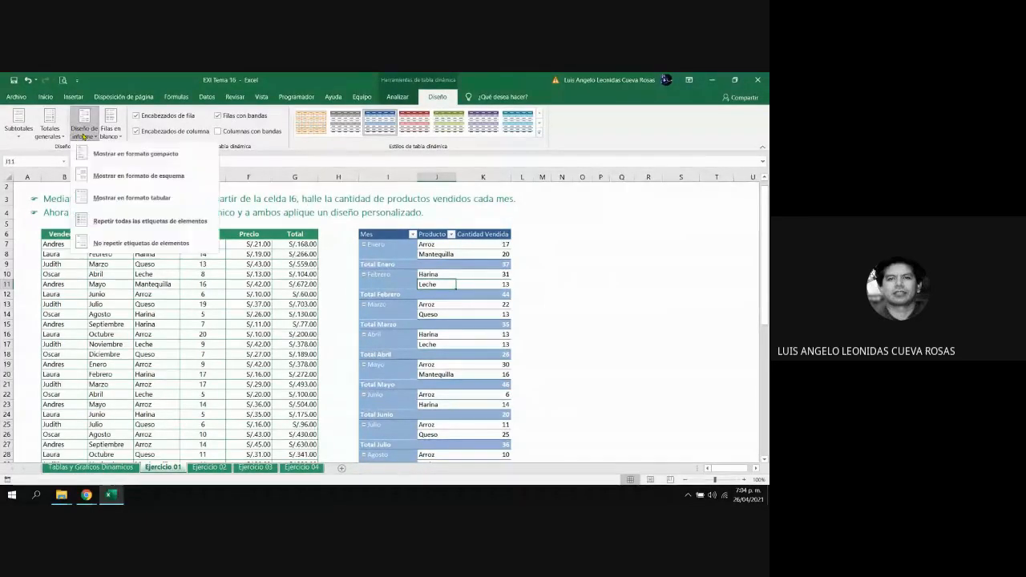
left_click(115, 180)
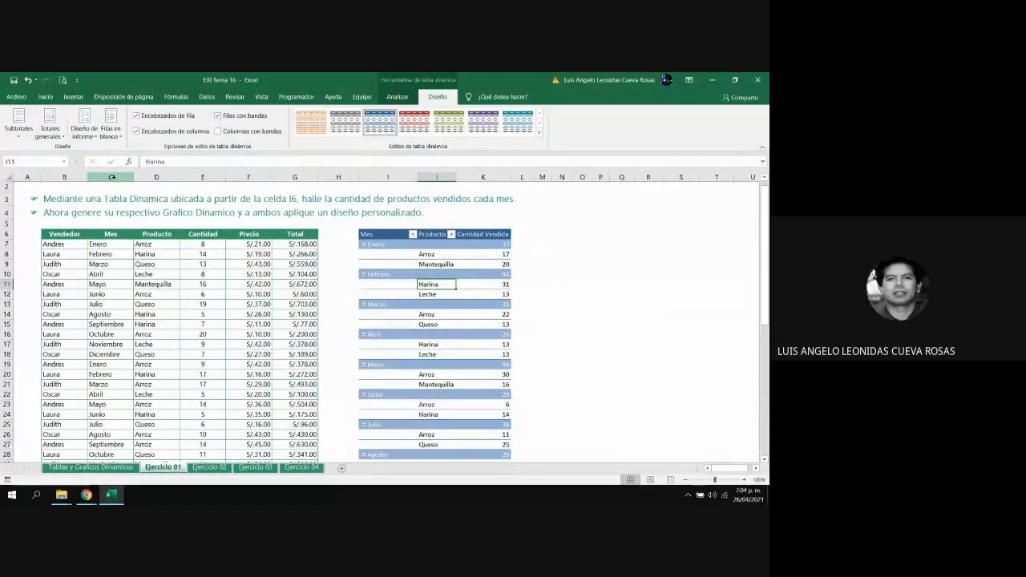
Try repeating all item labels in the pivot table, and switch back to not repeating them
left_click(94, 134)
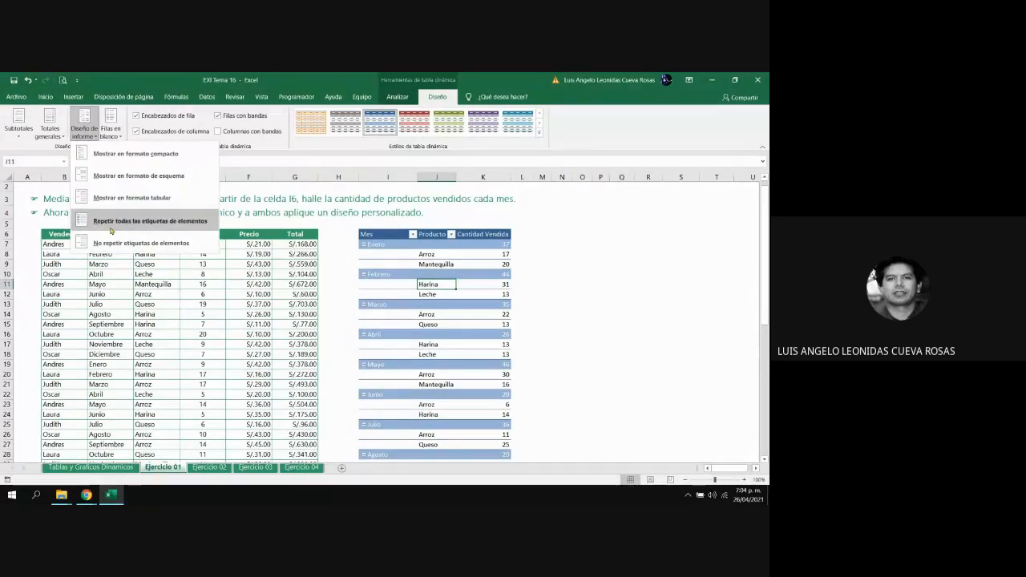
left_click(178, 222)
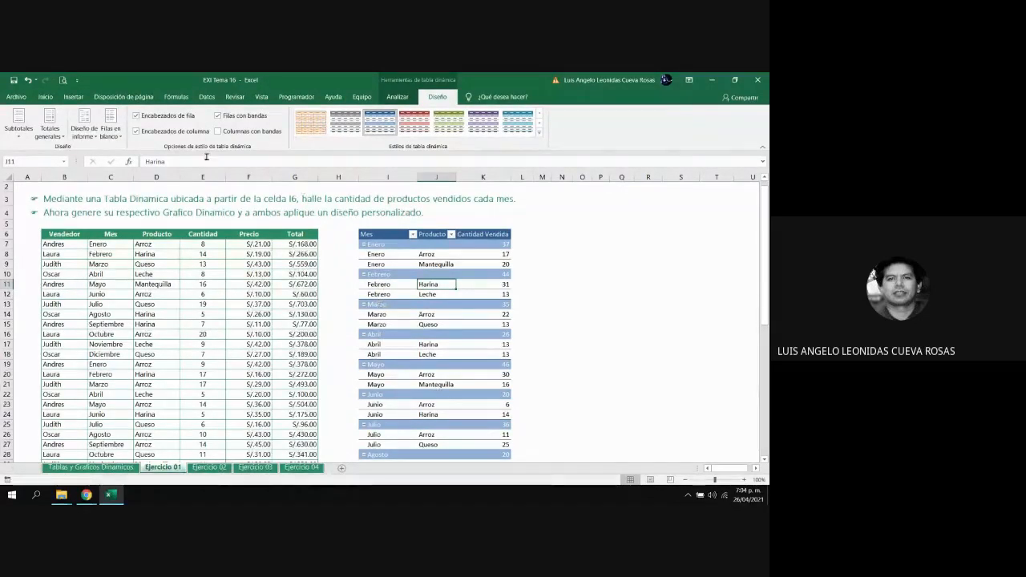
left_click(86, 129)
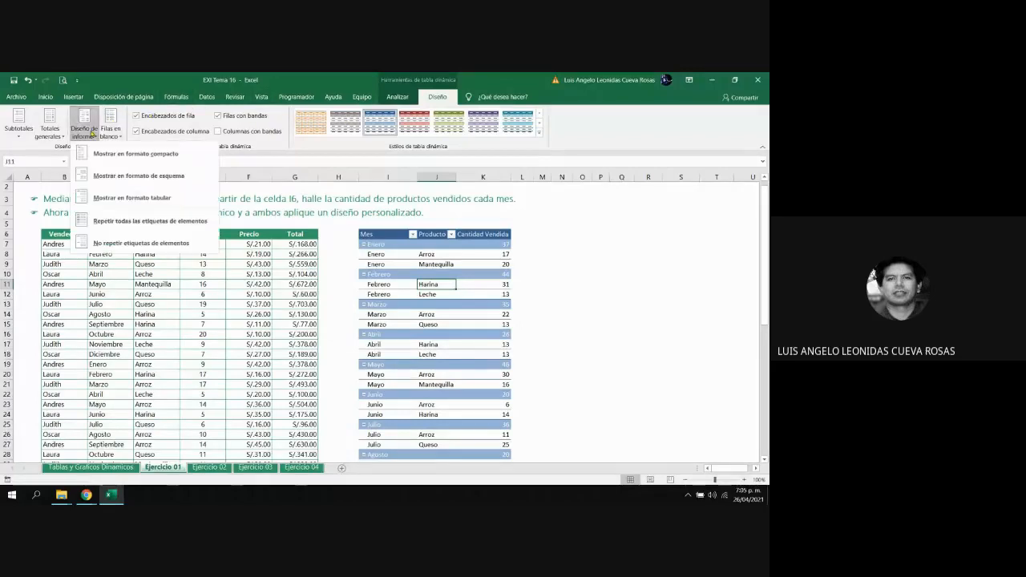
left_click(142, 244)
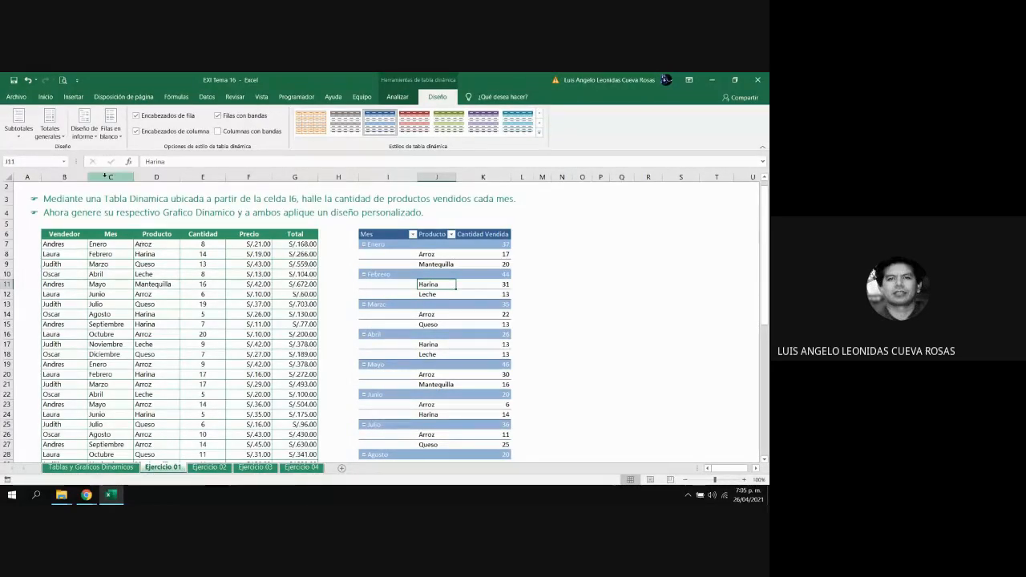
Check the grand total options and examine the Total general row at the end of the pivot table
left_click(49, 132)
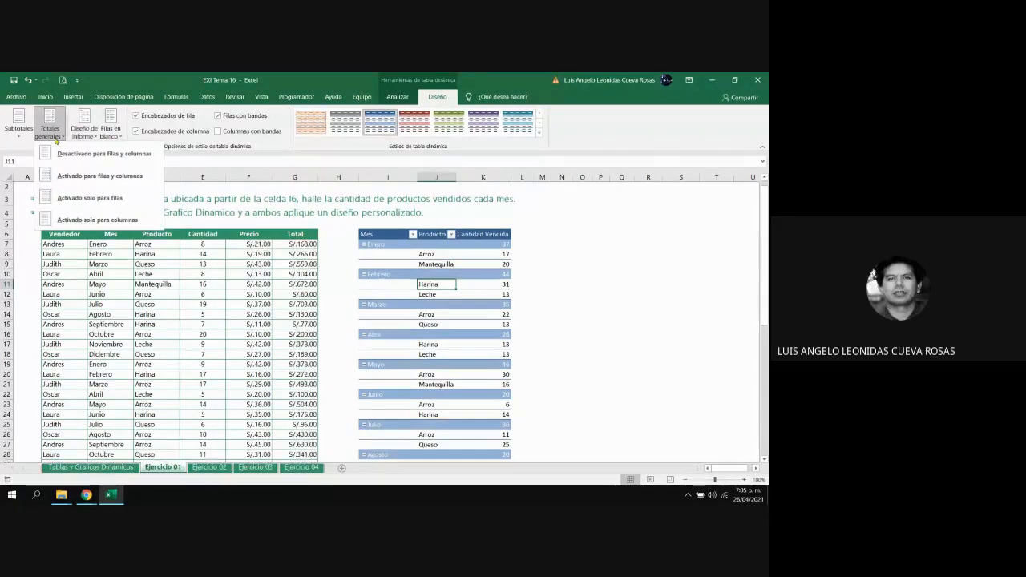
left_click(591, 270)
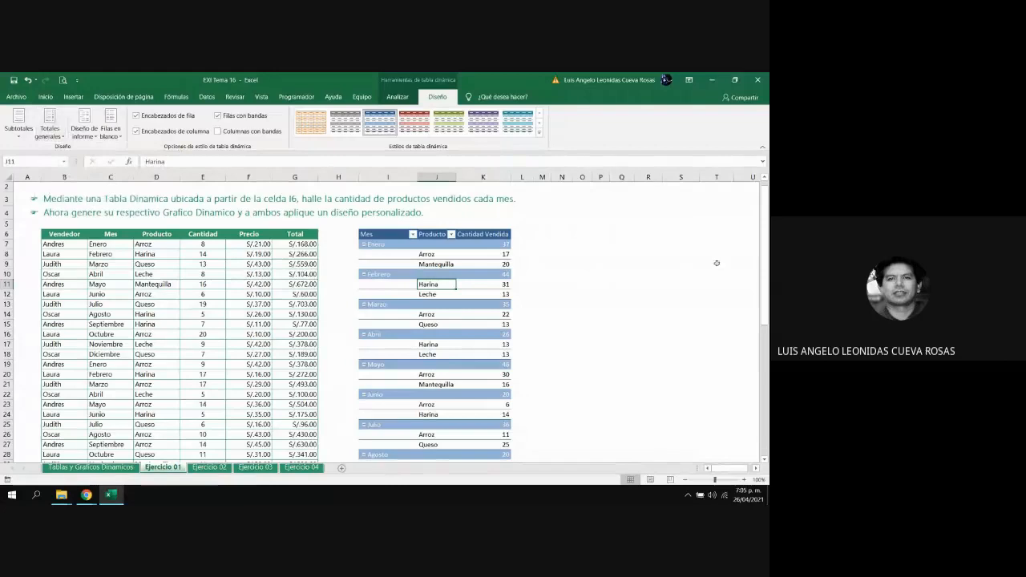
left_click_drag(765, 249, 765, 294)
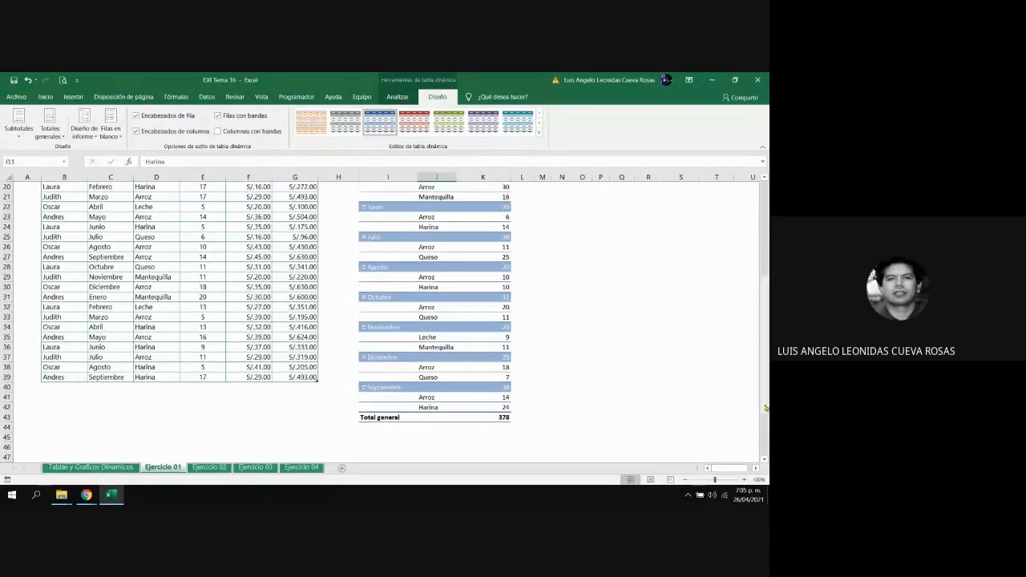
left_click_drag(765, 405, 765, 329)
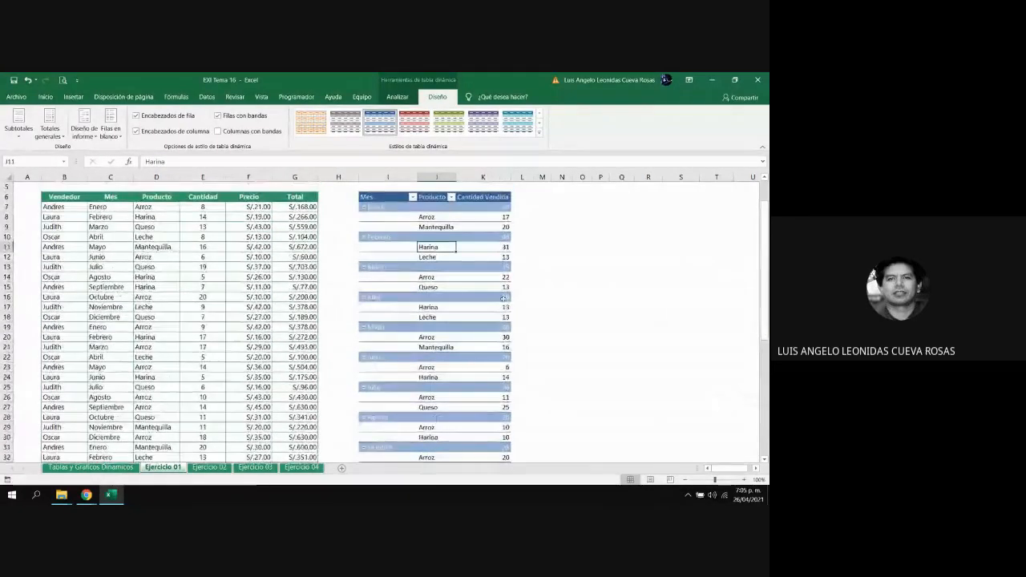
Try turning off grand totals for rows and columns, check the end of the pivot table, and reactivate both
mouse_move(495, 344)
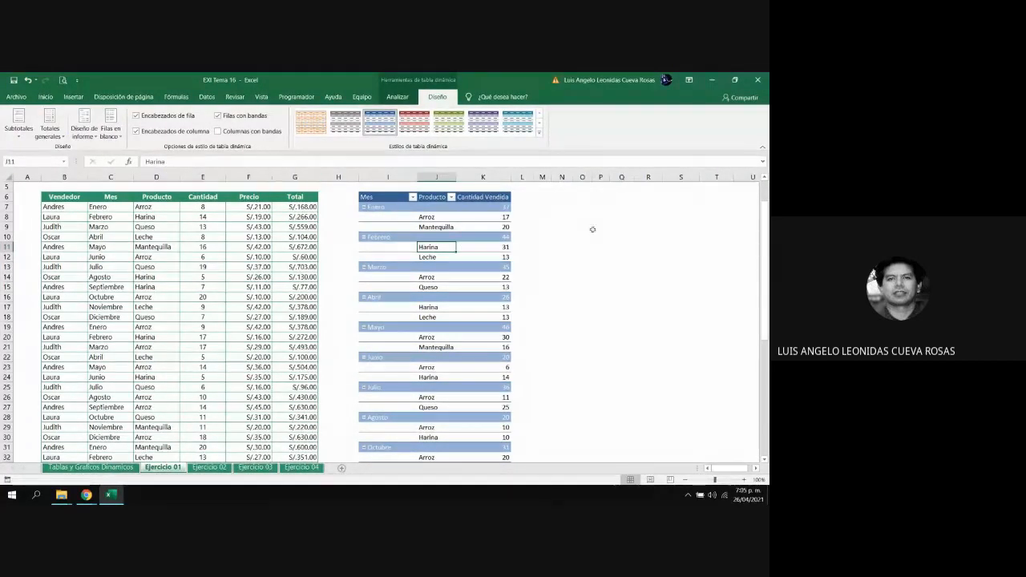
left_click(49, 132)
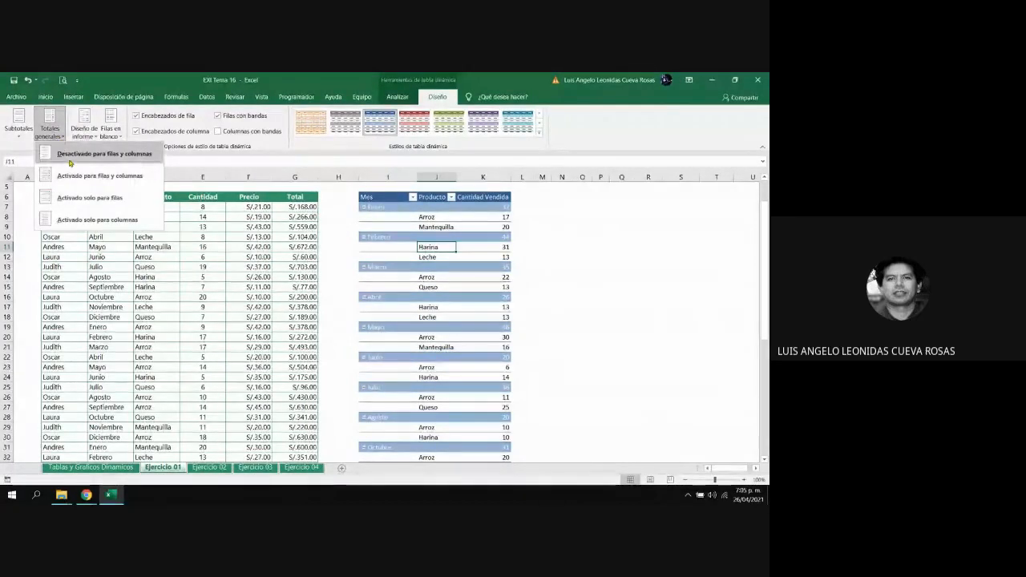
left_click(69, 160)
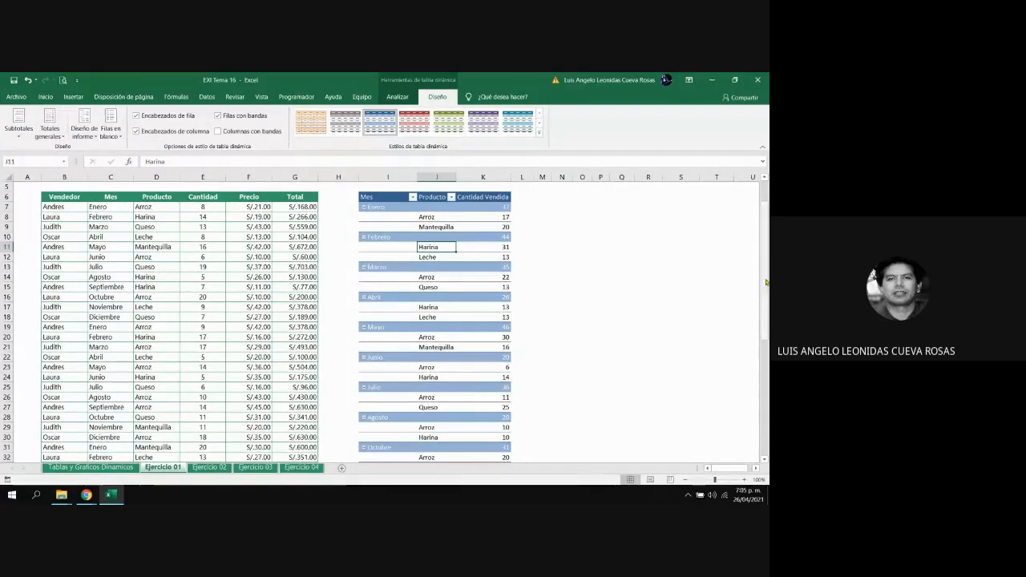
left_click_drag(765, 284, 769, 366)
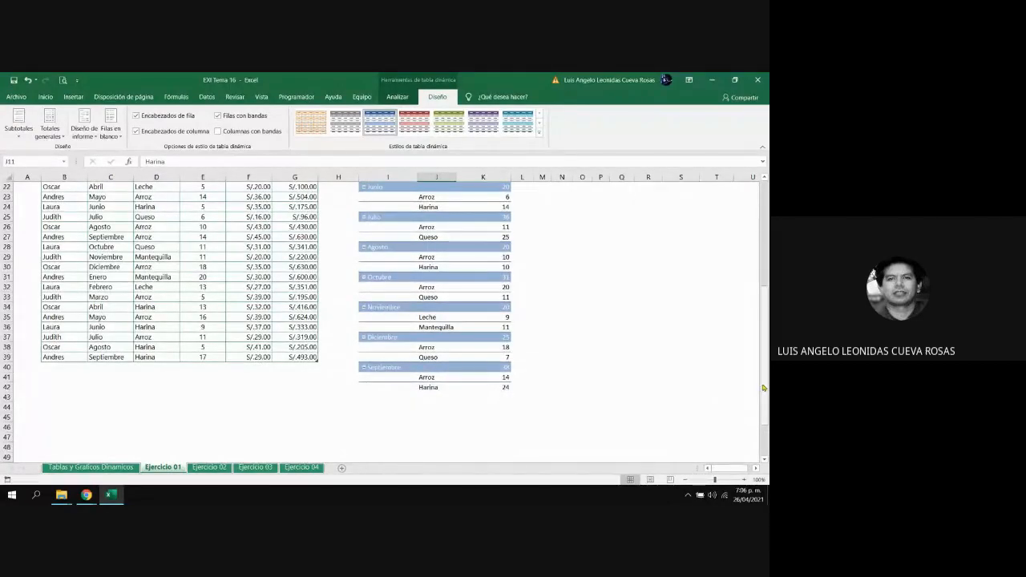
left_click_drag(764, 388, 751, 287)
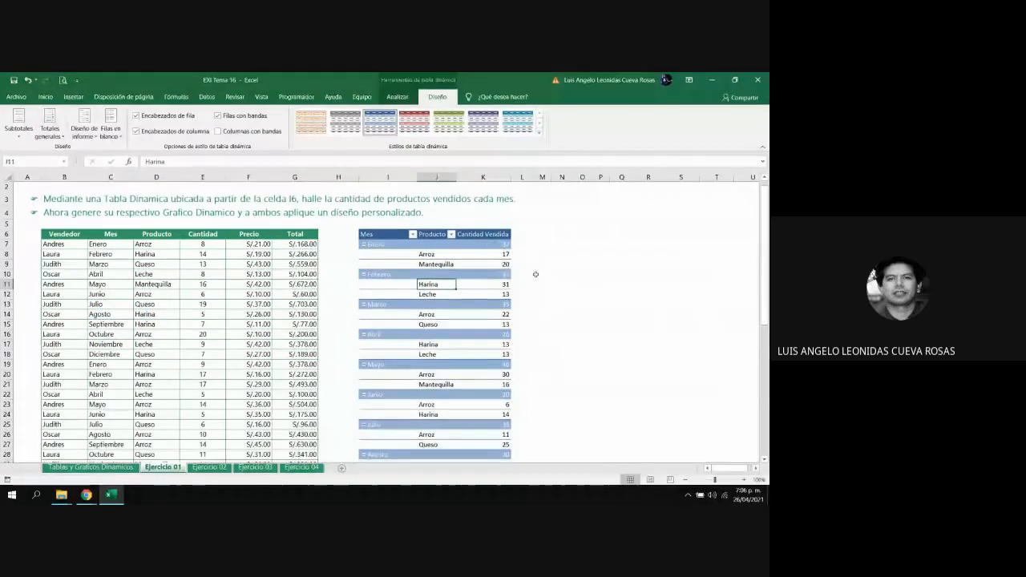
left_click(56, 138)
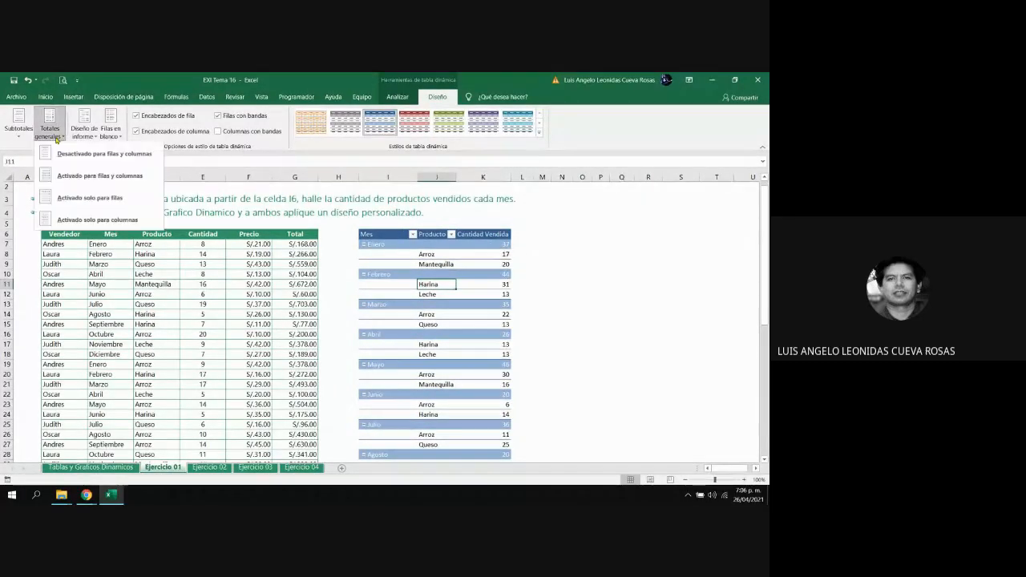
left_click(101, 180)
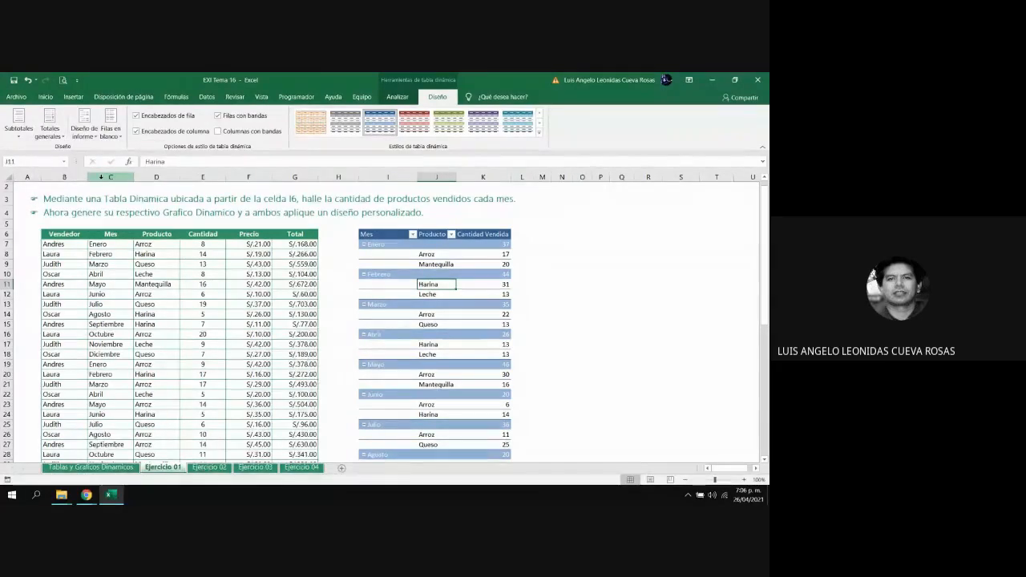
Try the pivot table's grand totals for rows only, and set them to Activado solo para columnas
mouse_move(764, 263)
left_mouse_down()
mouse_move(763, 379)
mouse_move(765, 253)
left_mouse_up()
left_click(49, 124)
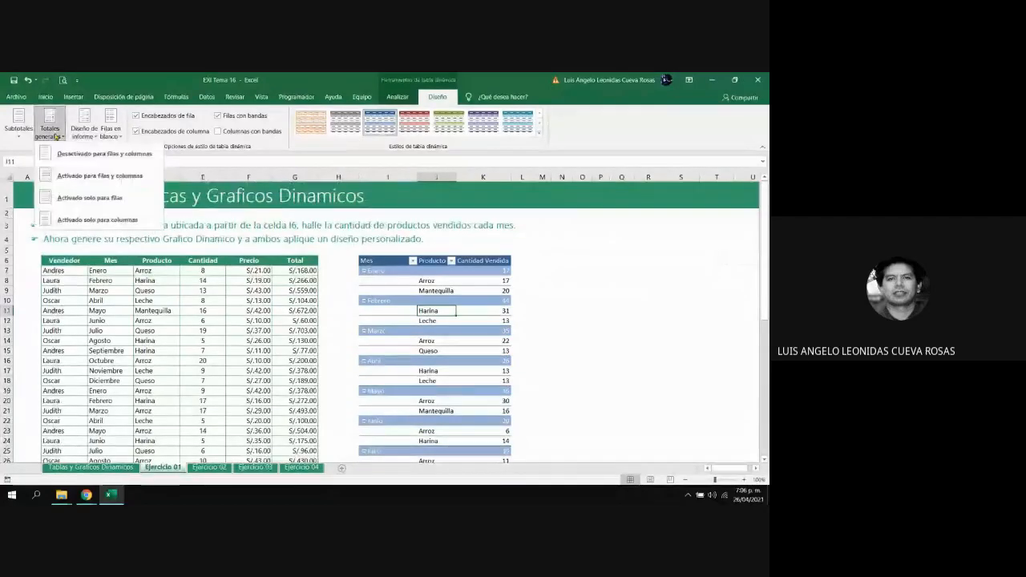
left_click(82, 199)
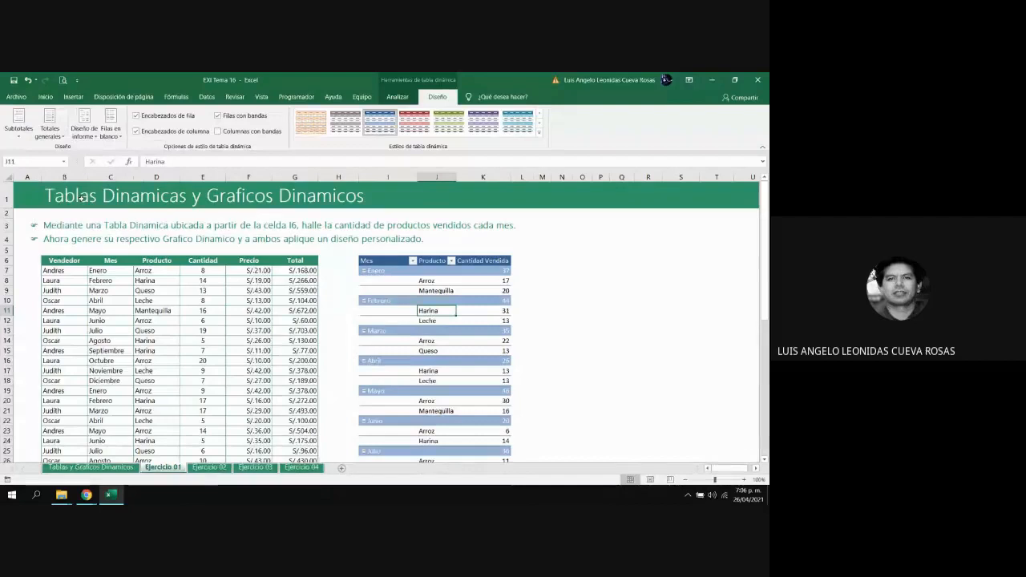
left_click(50, 129)
left_click(73, 217)
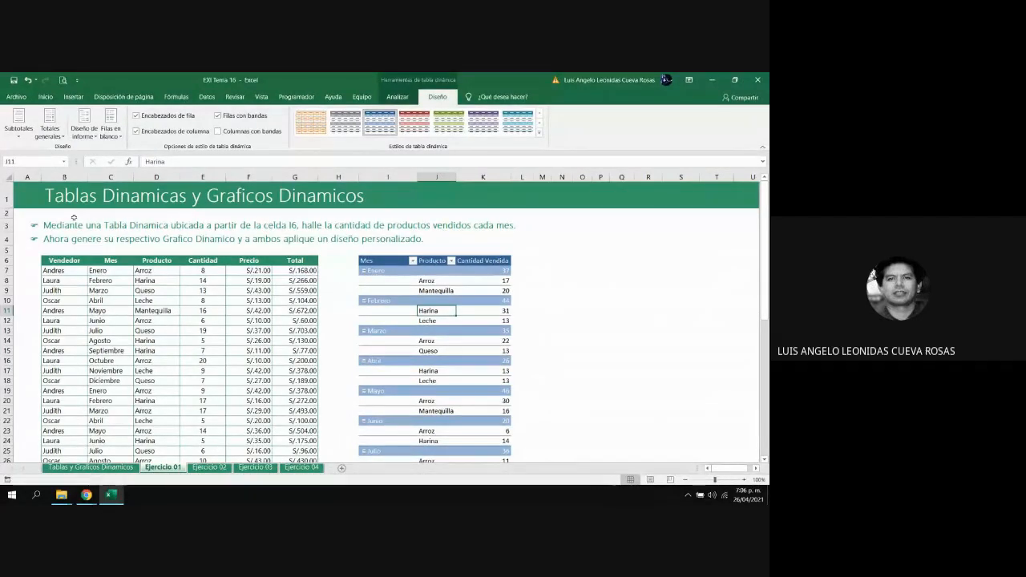
Try hiding the pivot table's subtotals, and check the Cantidad Vendida cells in the Enero, Febrero and Marzo rows
left_click(19, 132)
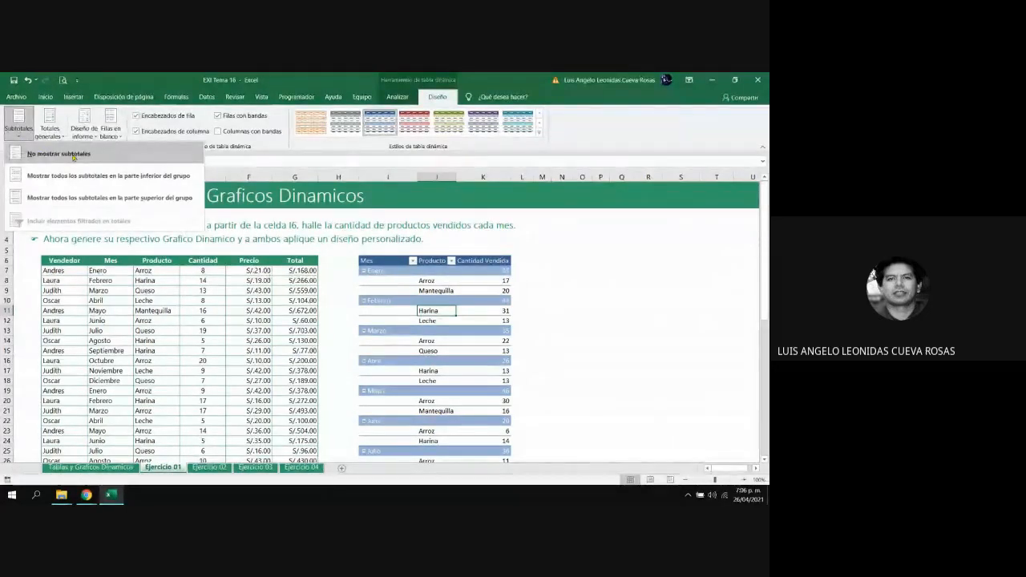
left_click(74, 156)
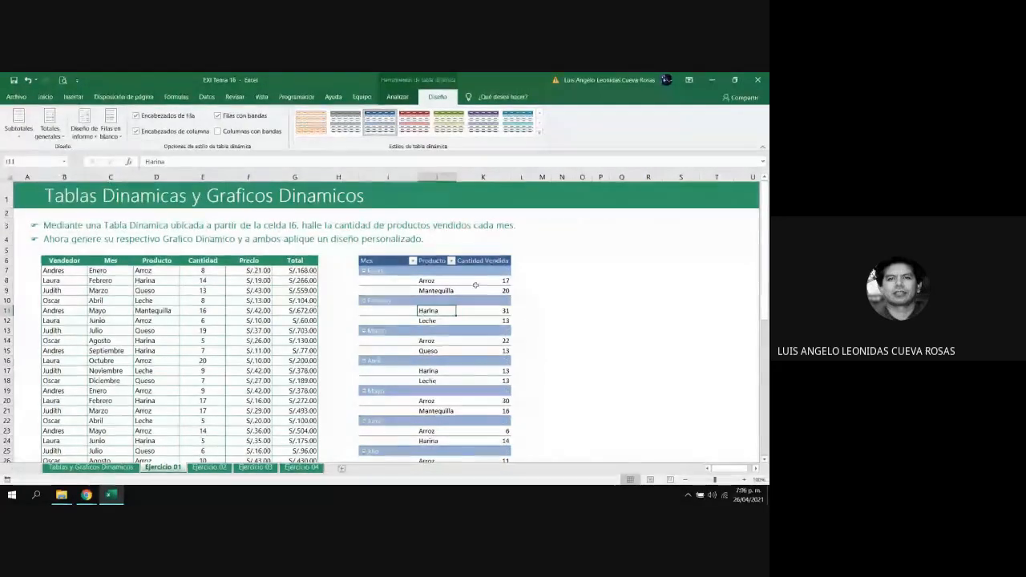
left_click(501, 272)
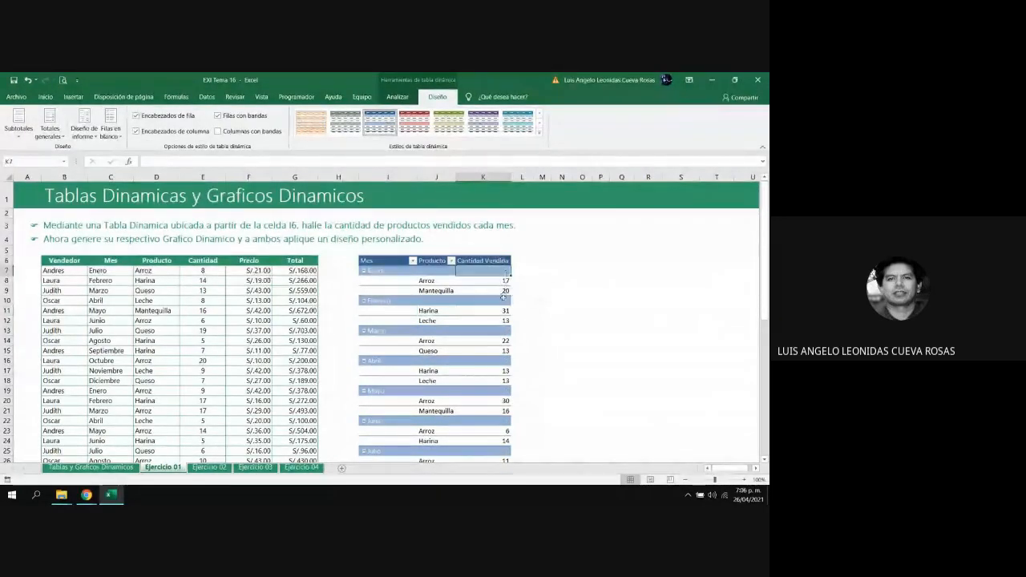
left_click(504, 299)
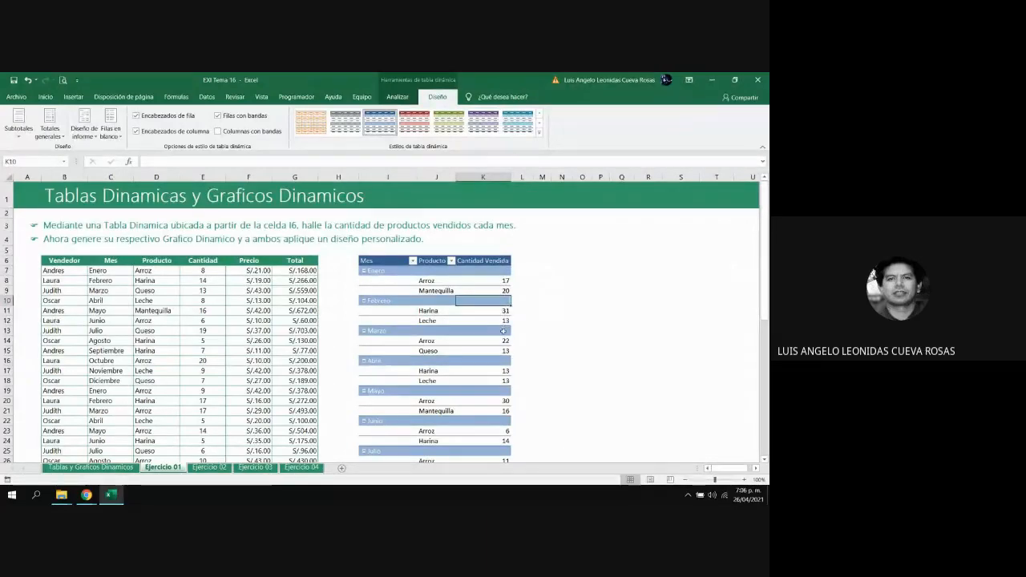
left_click(504, 330)
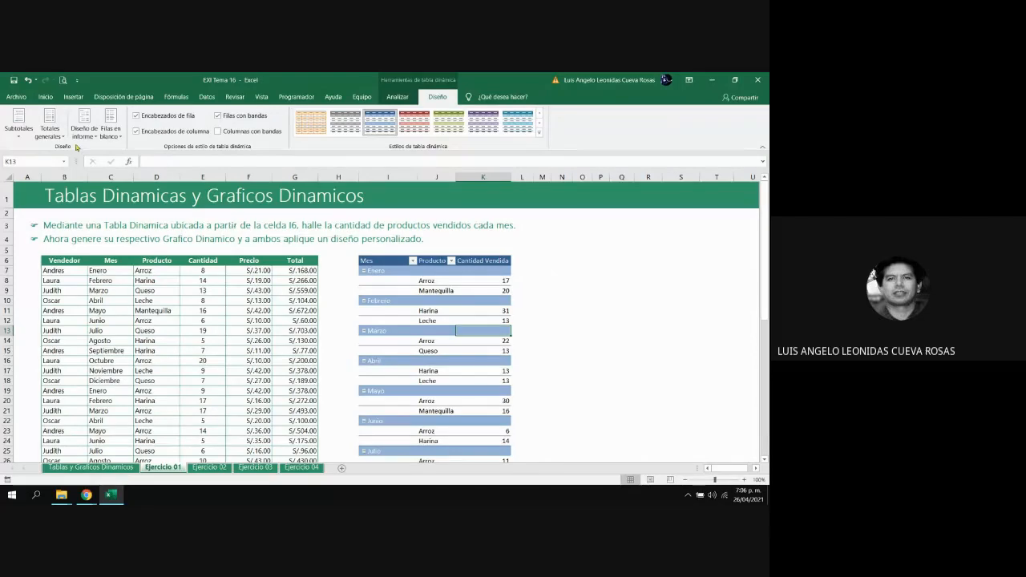
Try showing all subtotals at the bottom of each group, and examine the monthly total rows
left_click(20, 135)
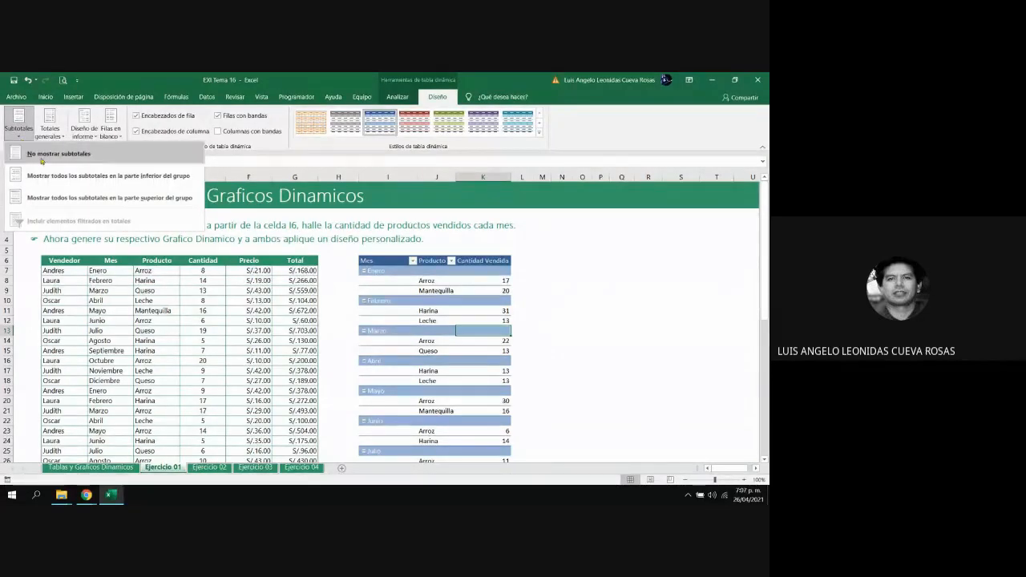
left_click(140, 183)
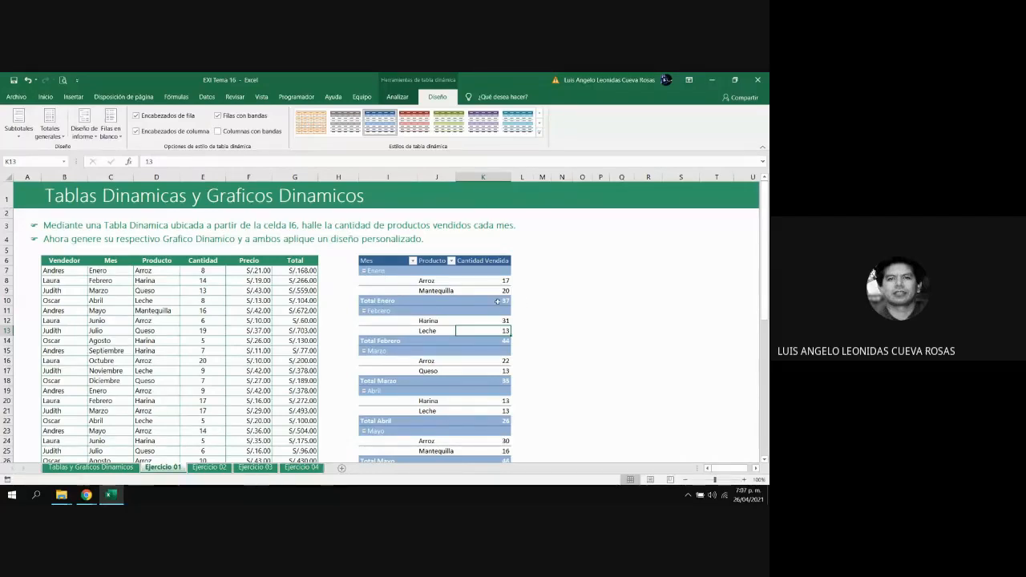
mouse_move(506, 303)
mouse_move(498, 329)
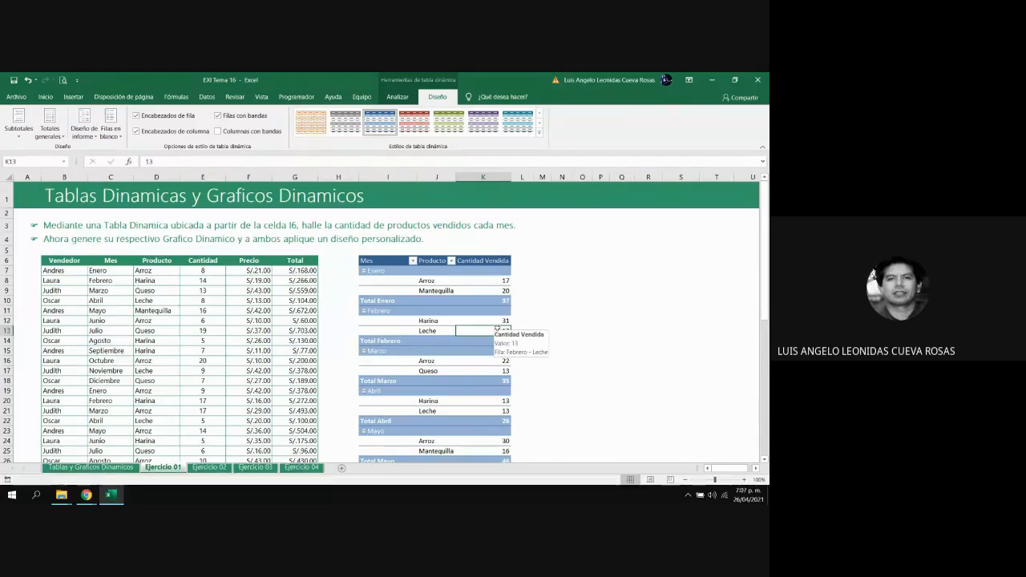
mouse_move(388, 275)
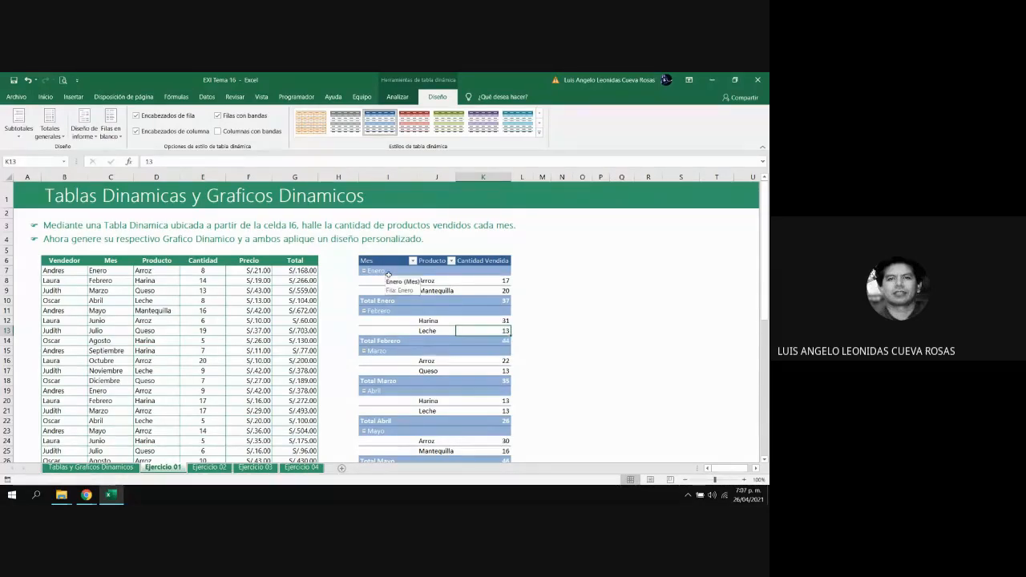
Show all subtotals at the top of each group, and slightly narrow the Mes column (column I)
left_click(19, 130)
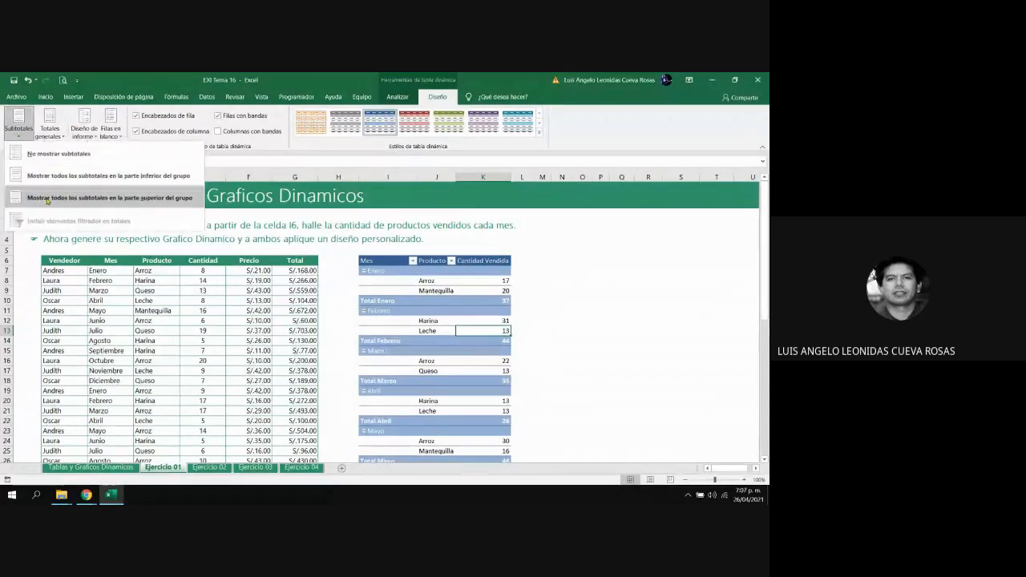
left_click(164, 205)
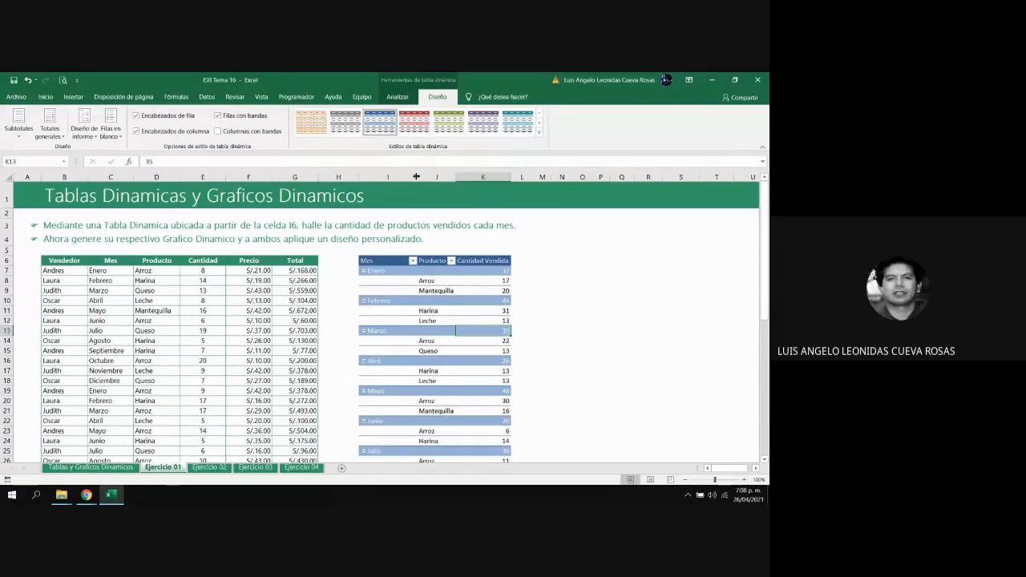
left_click_drag(416, 177, 453, 176)
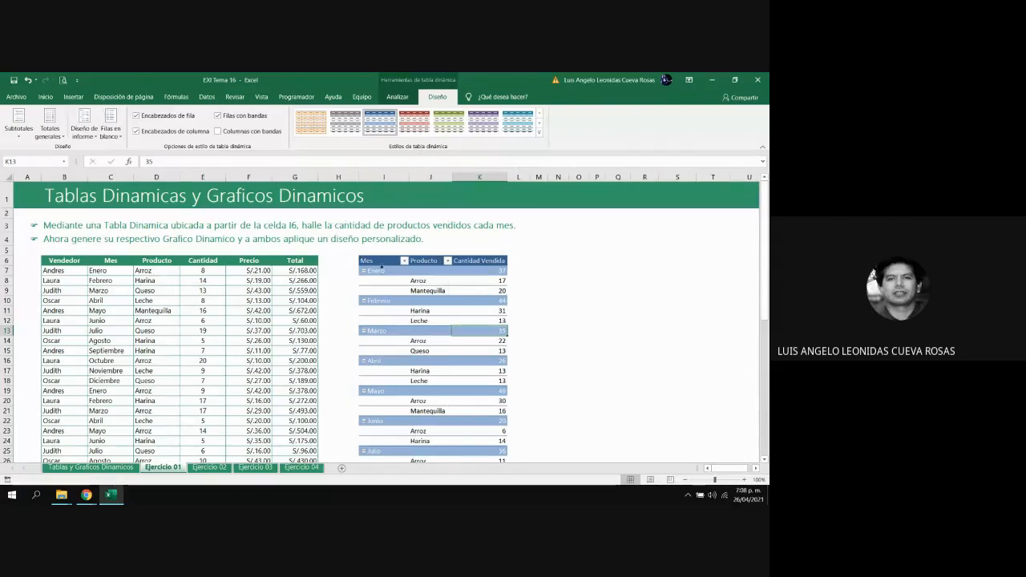
Try bolding the pivot table's cells from the header row at I6 down to row 40, and undo the bold
left_click(382, 263)
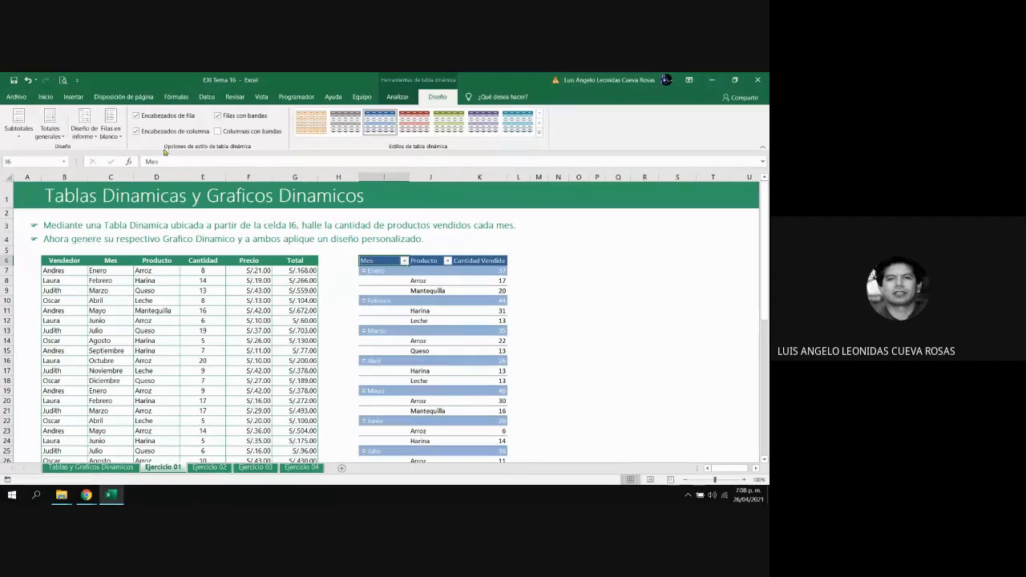
left_click(44, 96)
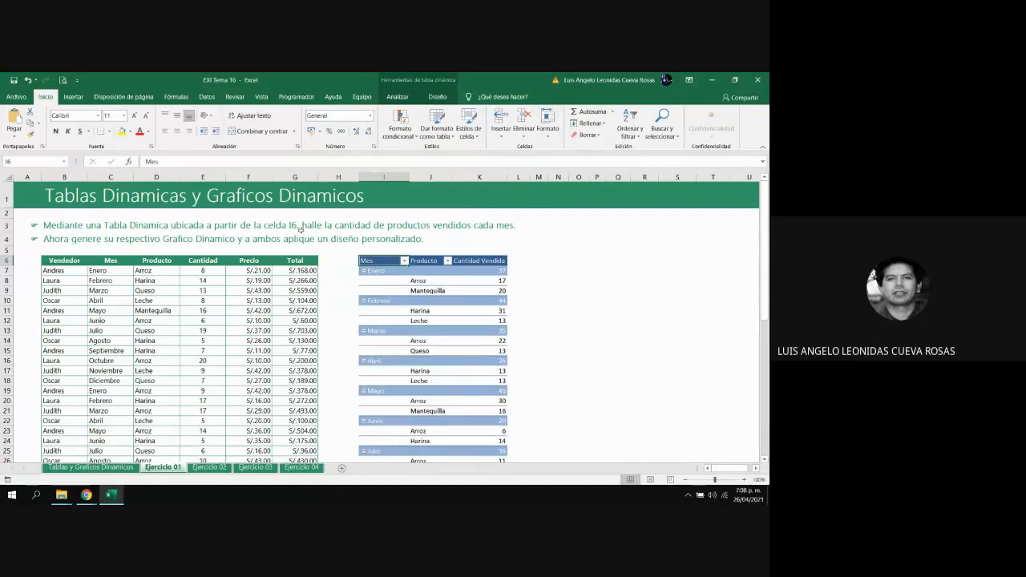
key("shift+Right")
key("shift+Right")
key("shift+Down")
key("shift+Down")
key("shift+Down")
key("shift+Down")
key("shift+Down")
key("shift+Down")
key("shift+Down")
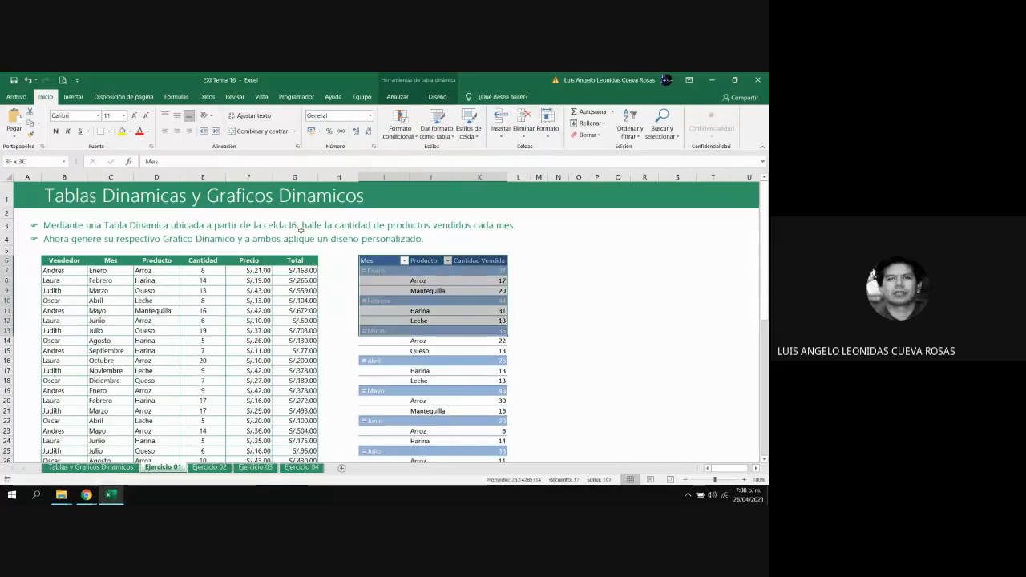
key("shift+Down")
key("shift+Down")
key("shift+Down")
key("shift+Down")
key("shift+Down")
key("shift+Down")
key("shift+Down")
key("shift+Down")
key("shift+Down")
key("shift+Down")
key("shift+Down")
key("shift+Down")
key("shift+Down")
key("shift+Down")
key("shift+Down")
key("shift+Down")
key("shift+Down")
key("shift+Down")
key("shift+Down")
key("shift+Down")
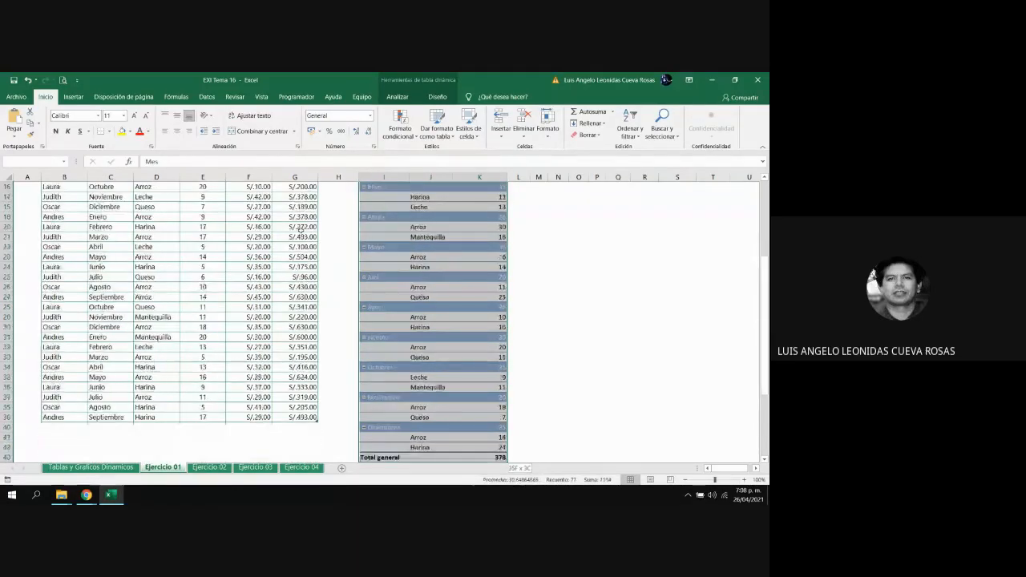
key("shift+Up")
key("shift+Up")
key("shift+Up")
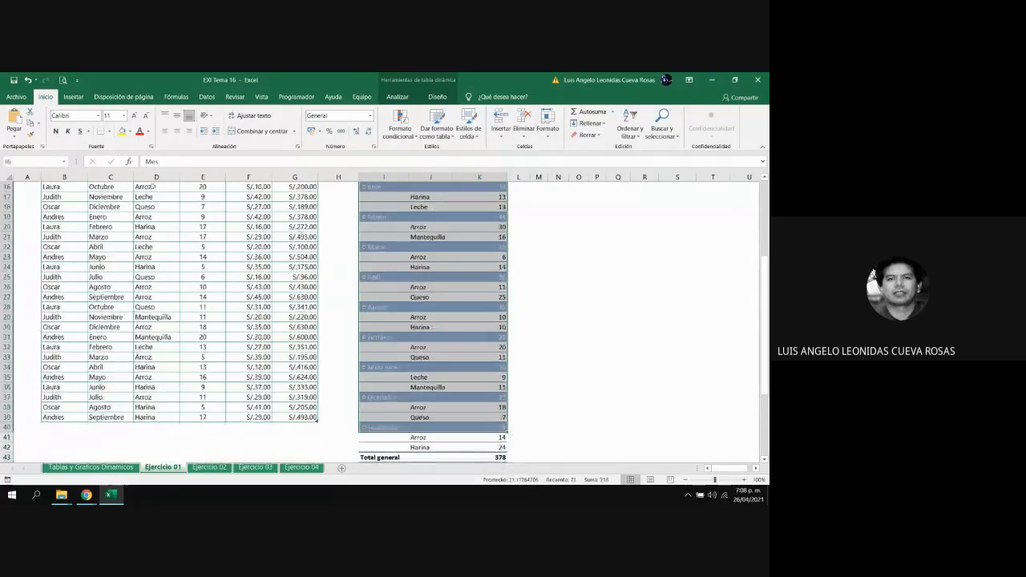
scroll(288, 206, "up", 5)
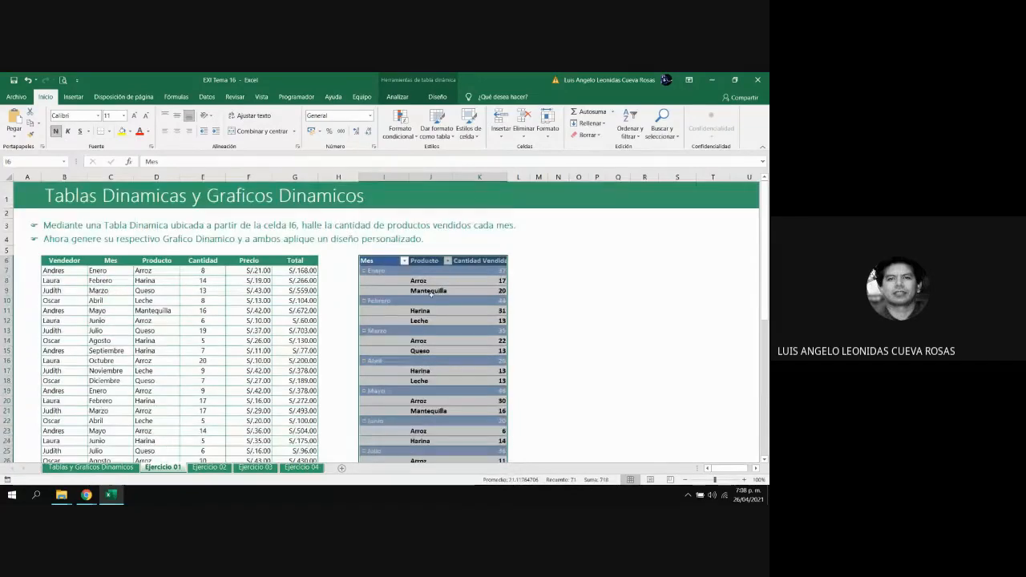
key("ctrl+z")
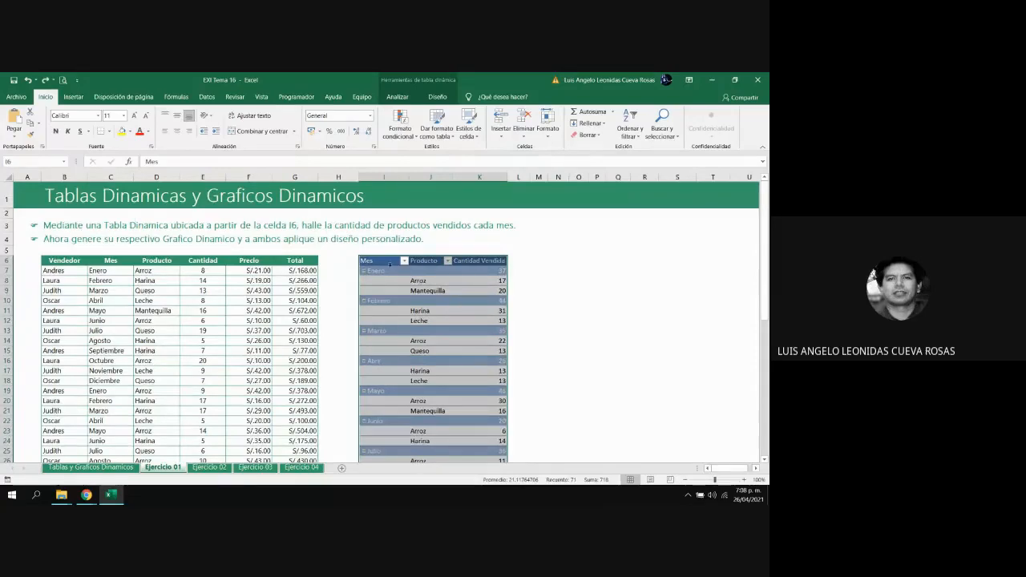
Make the whole of column I bold, covering the Mes header and month labels
left_click(384, 177)
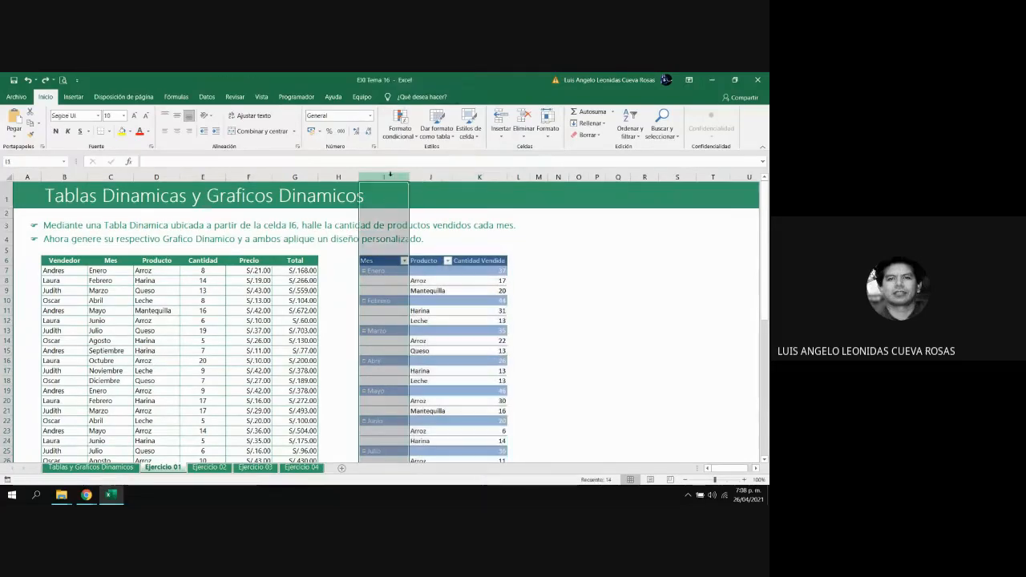
left_click(55, 131)
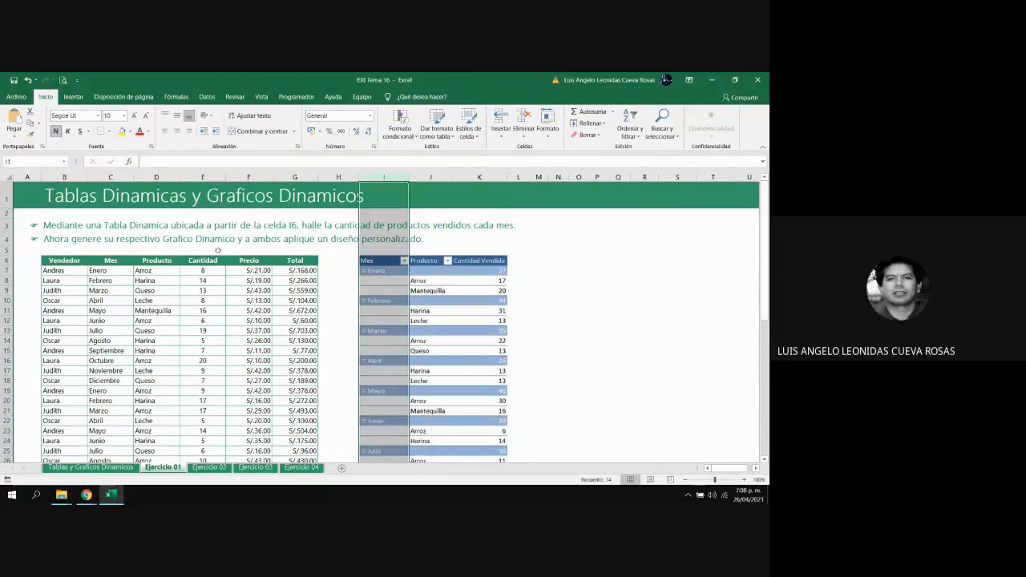
left_click(462, 322)
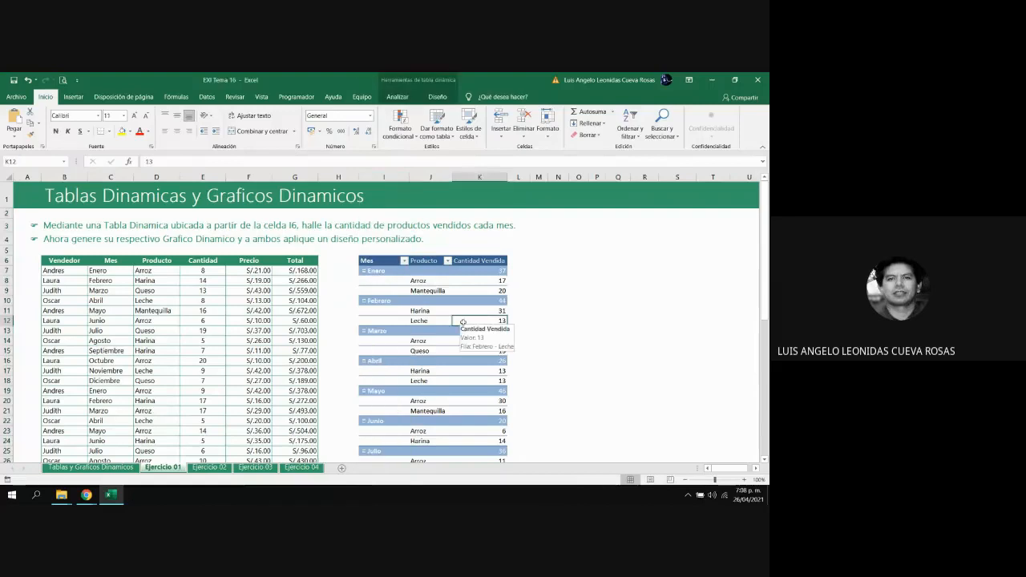
Bold the Producto and Cantidad Vendida headers in J6 and K6, and widen column K to fit its header
left_click(419, 261)
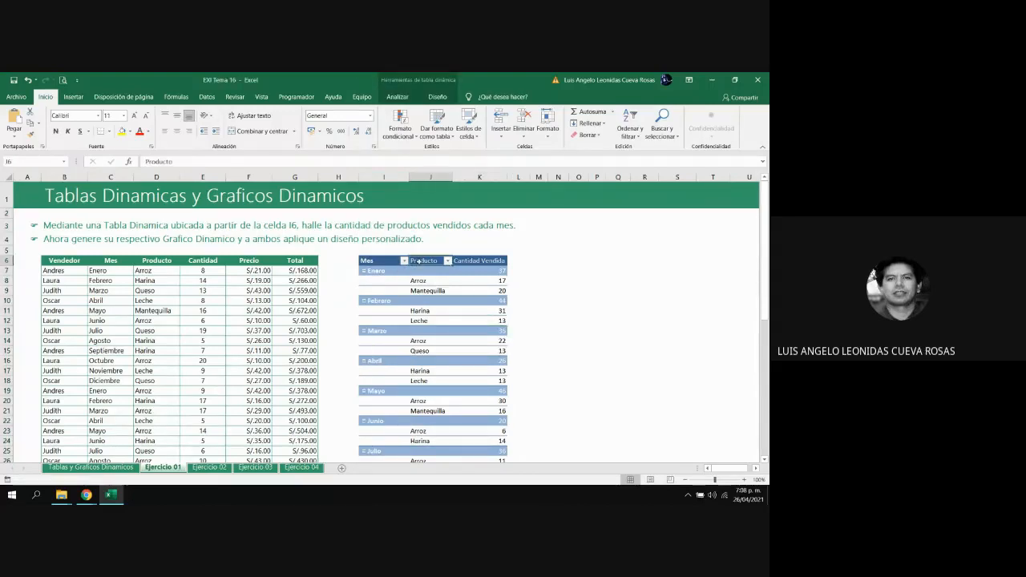
left_click(55, 131)
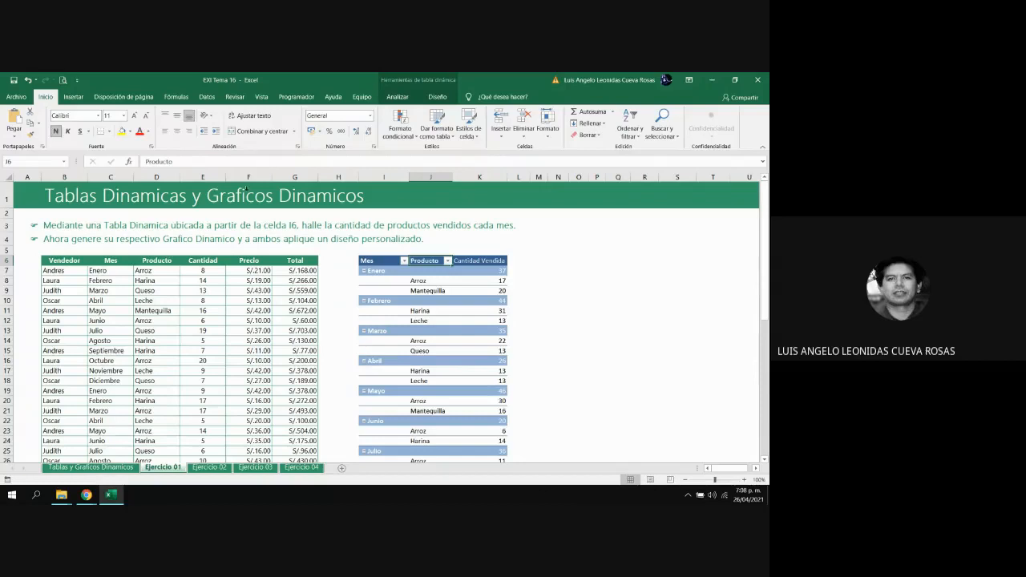
left_click(457, 262)
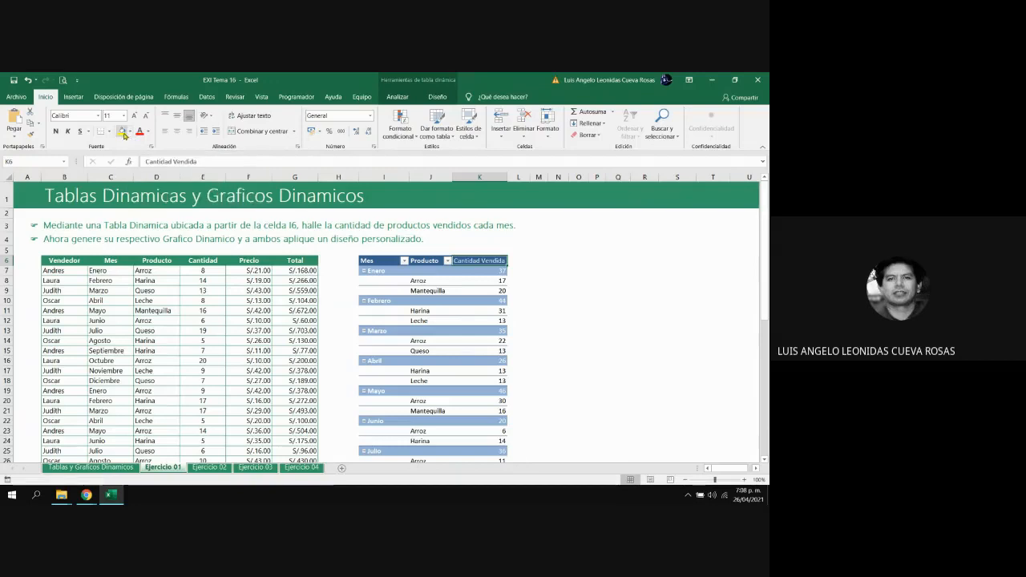
left_click(56, 131)
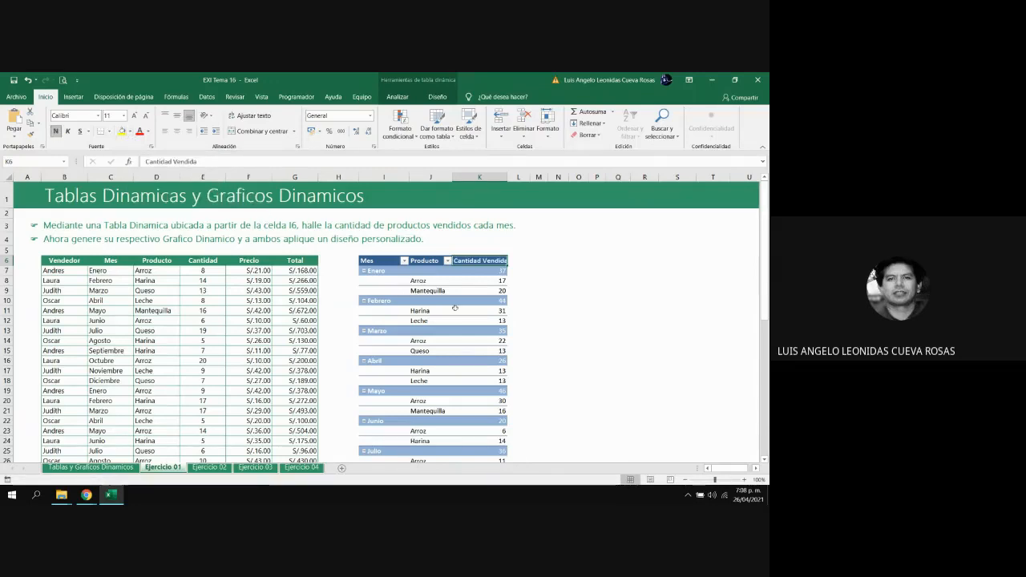
left_click(562, 331)
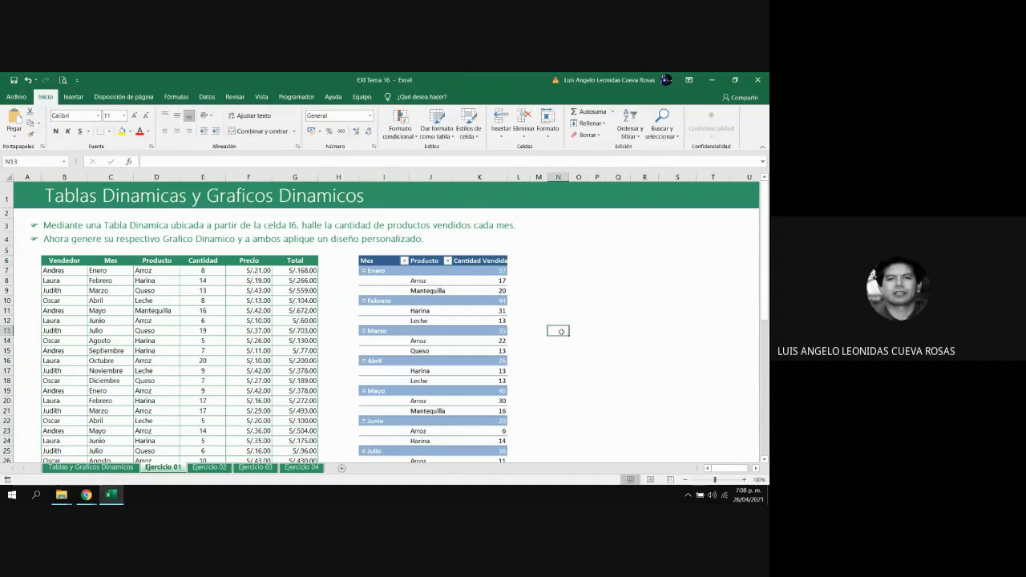
left_click(480, 321)
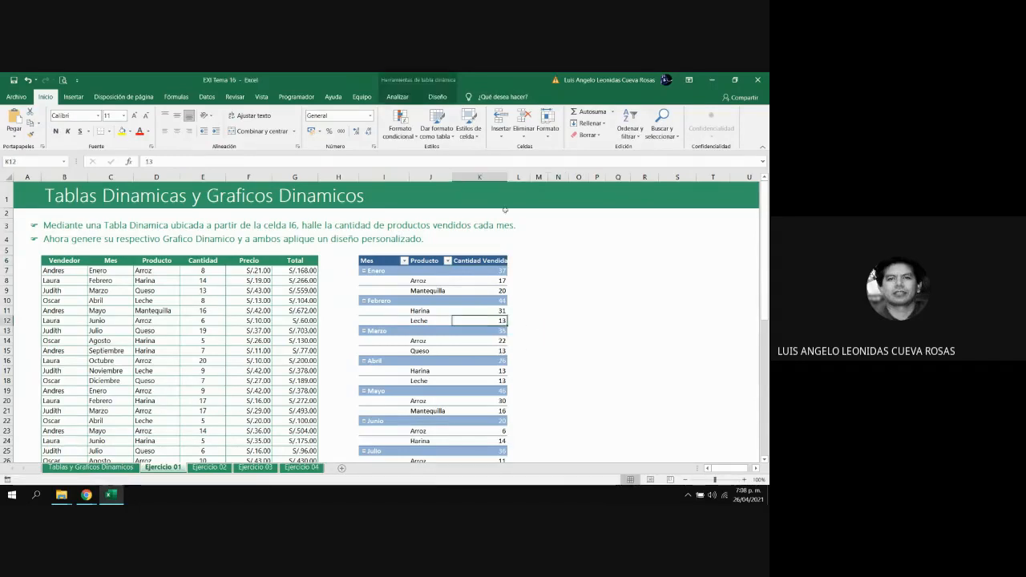
left_click_drag(508, 177, 513, 177)
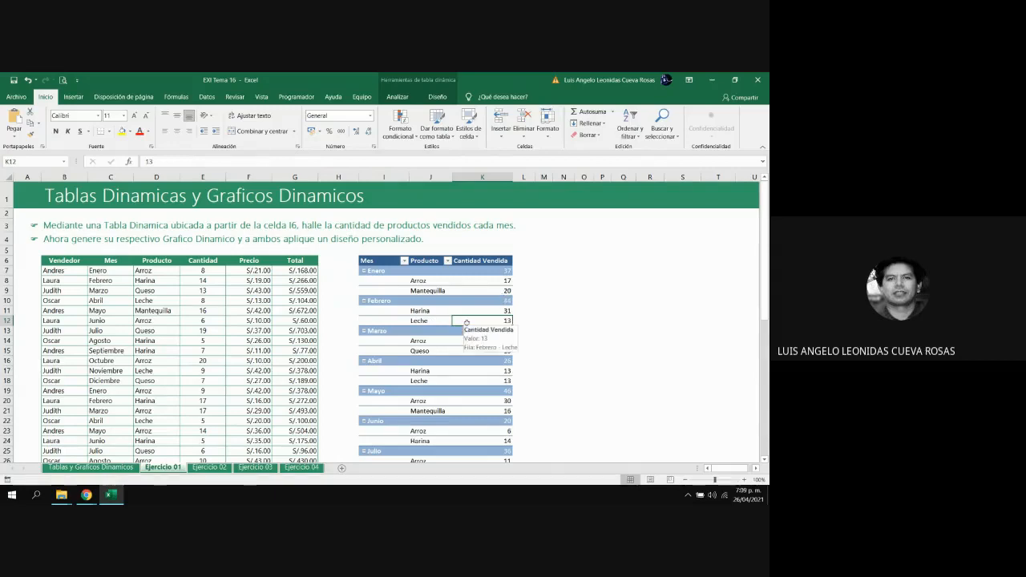
left_click(441, 97)
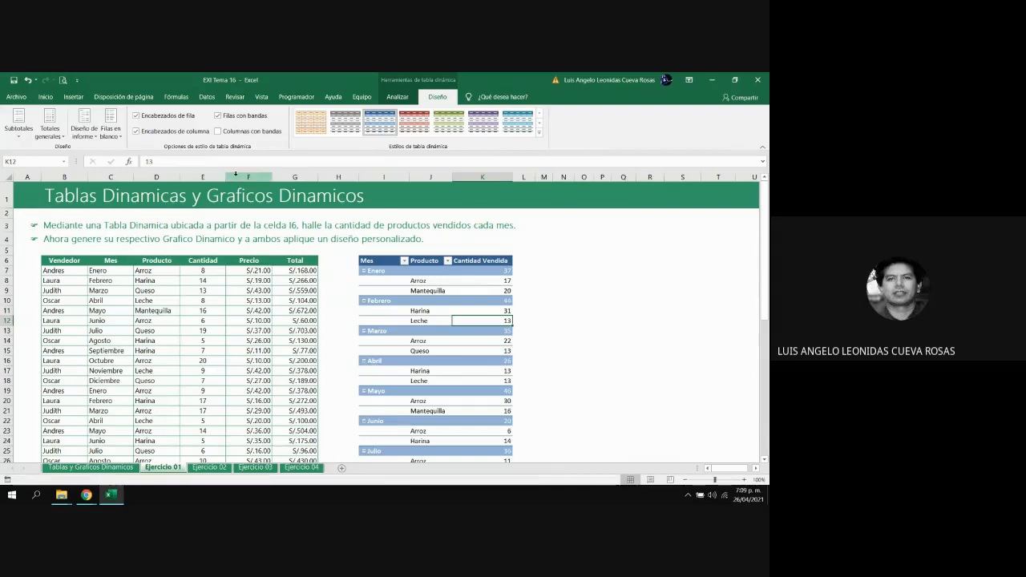
left_click(50, 100)
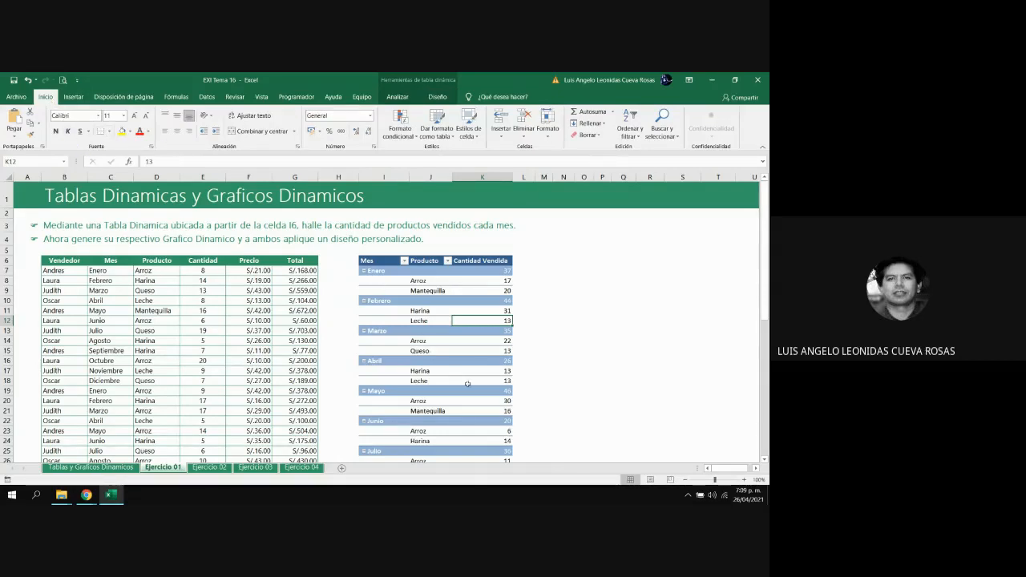
mouse_move(474, 389)
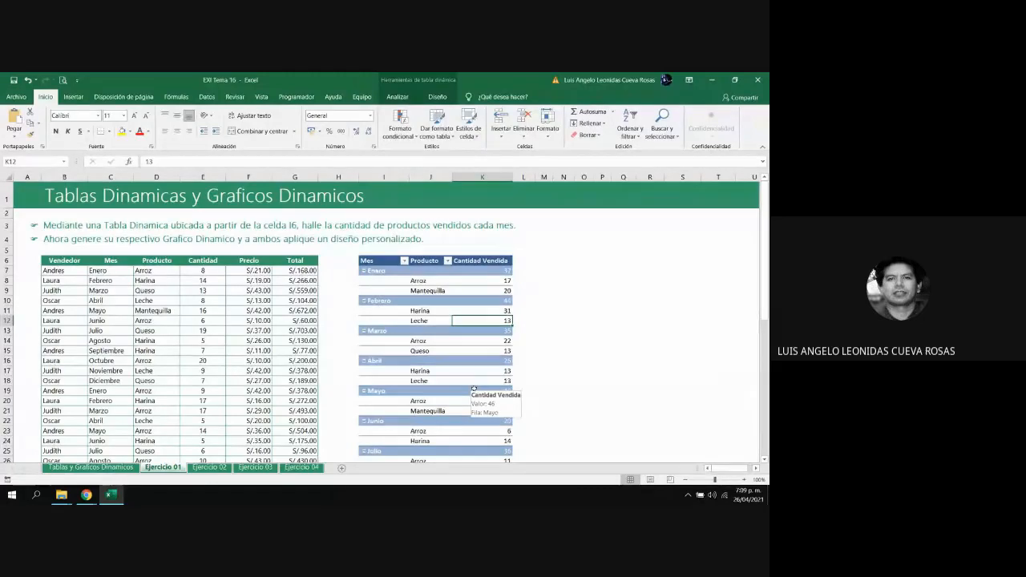
Switch to the Google Meet call in Chrome to check on the meeting, and return to the Excel workbook
mouse_move(86, 495)
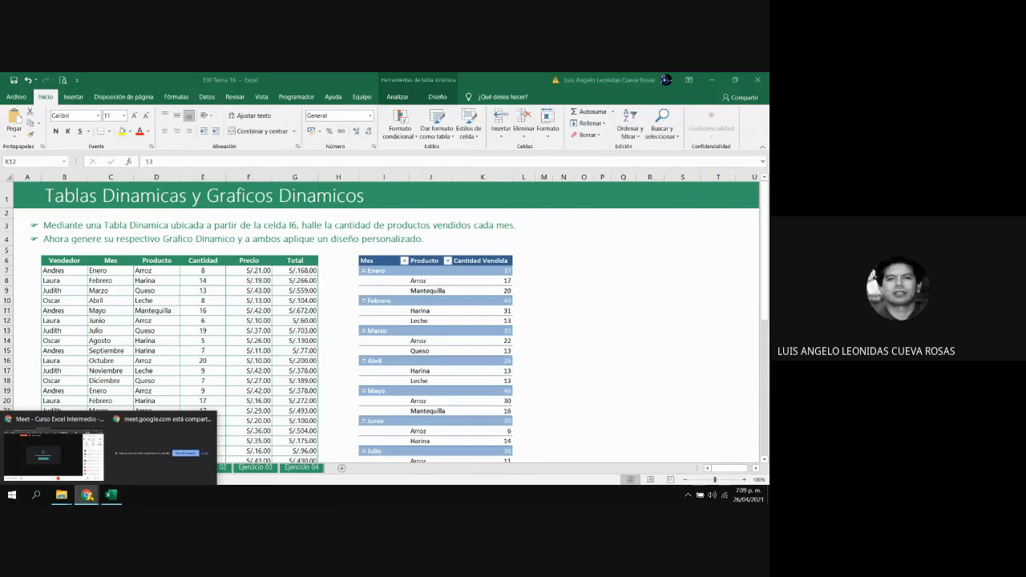
left_click(54, 453)
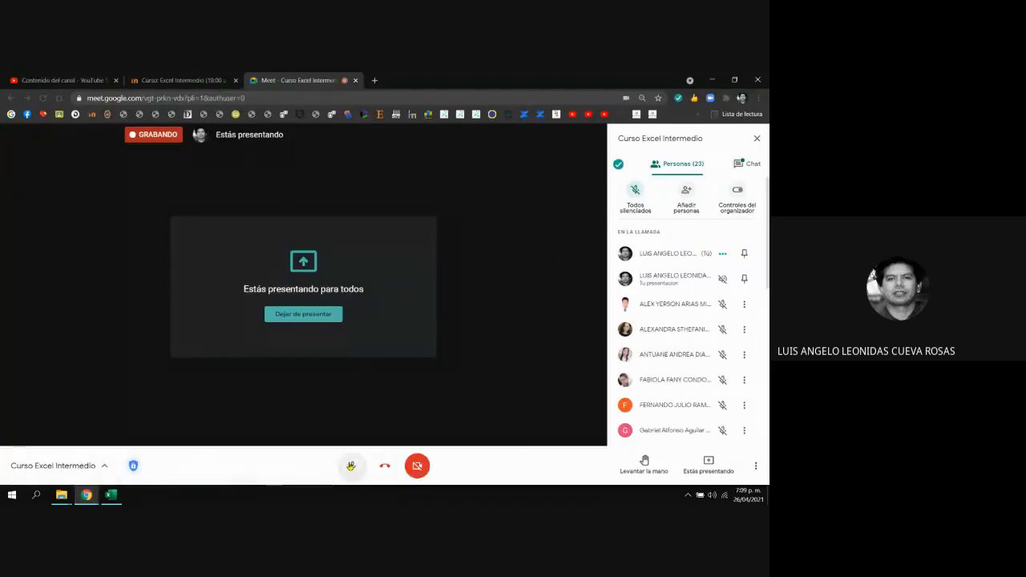
left_click(111, 495)
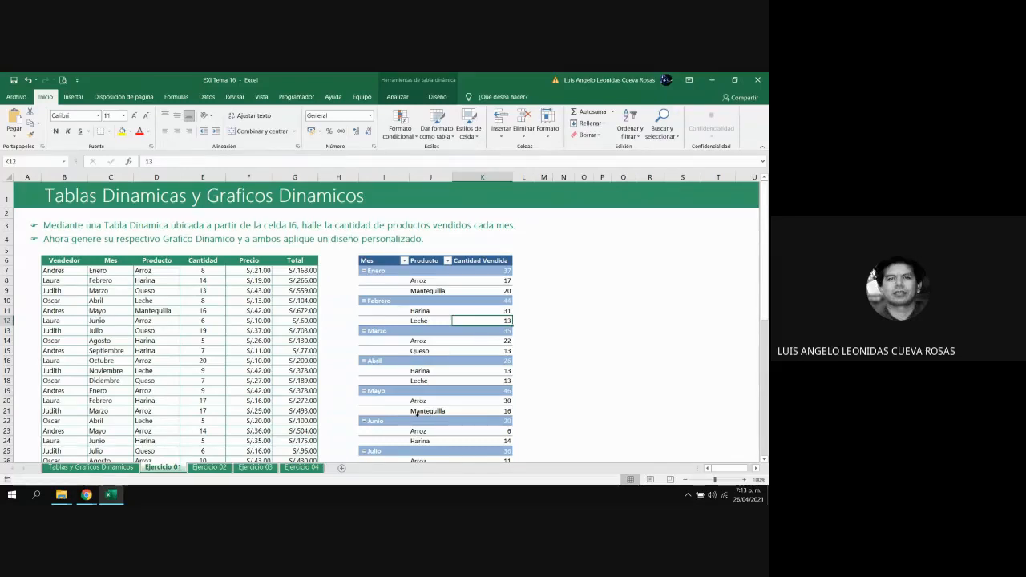
Switch to the Google Meet call in Chrome, unmute the microphone, and return to the Excel workbook
mouse_move(62, 501)
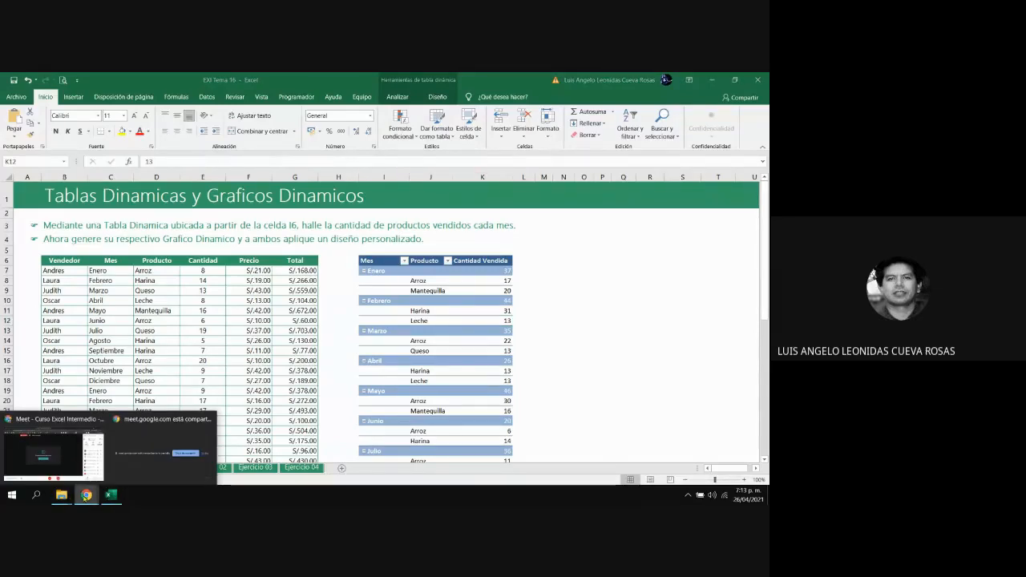
left_click(53, 453)
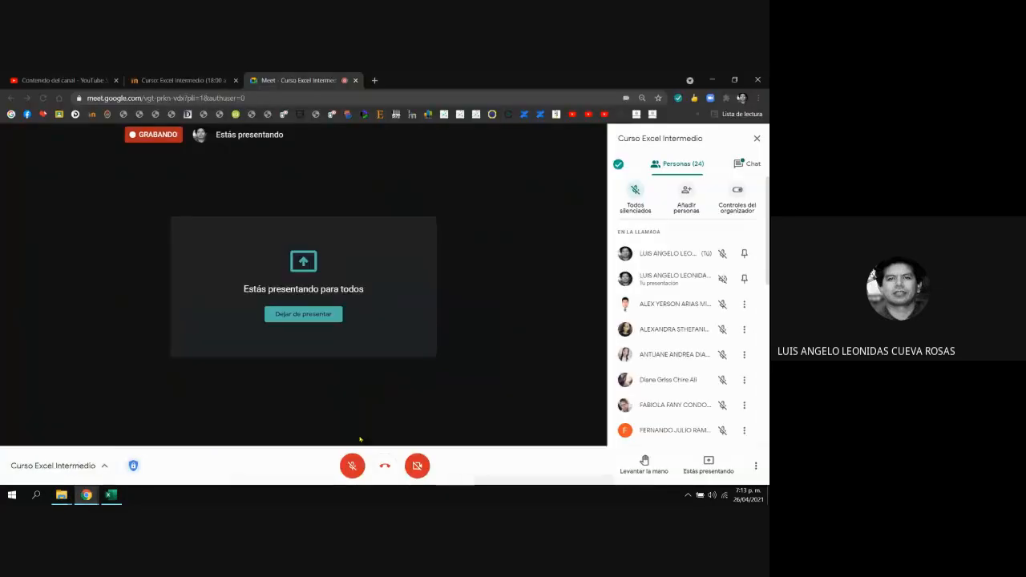
left_click(352, 466)
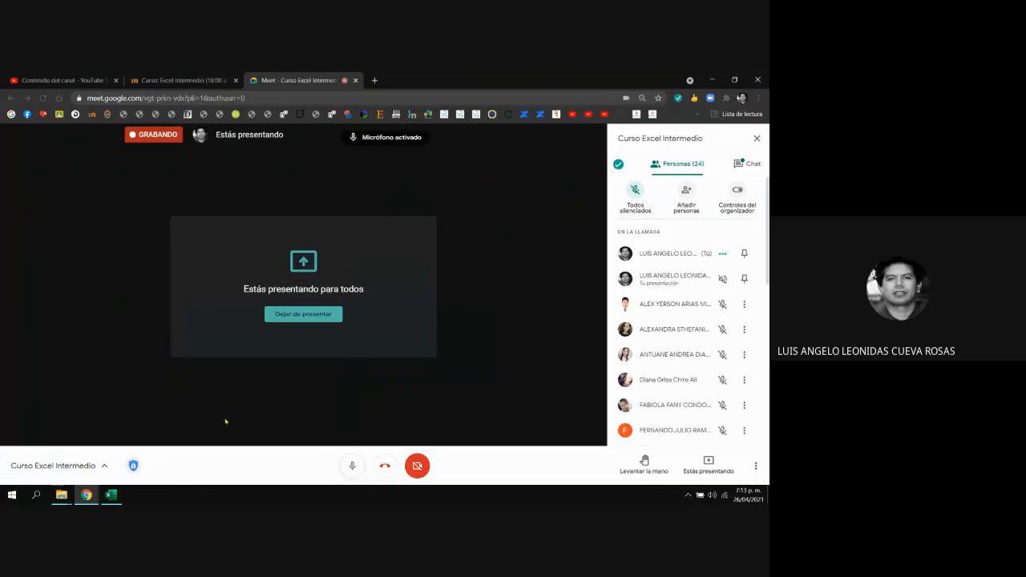
left_click(109, 497)
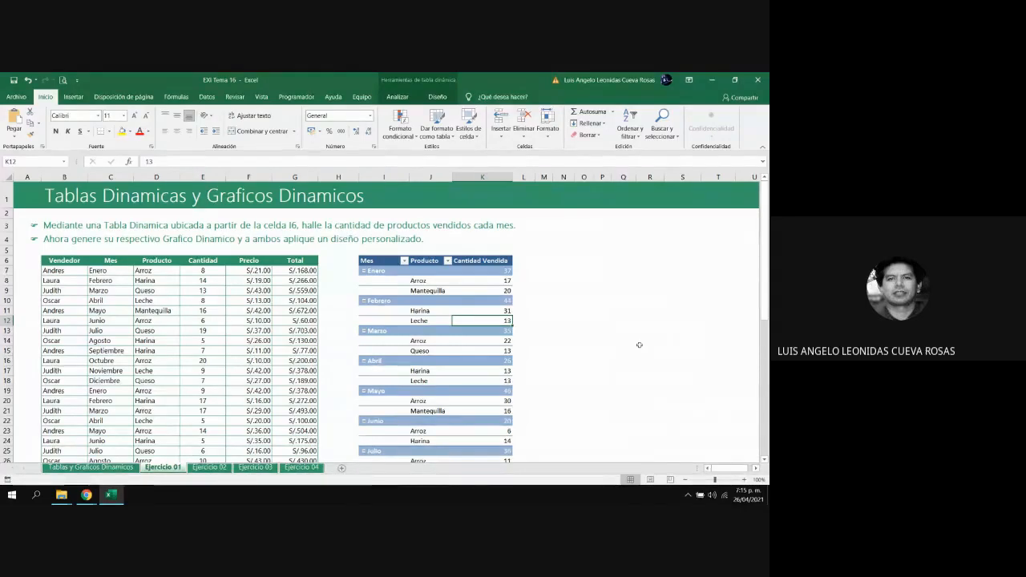
Look through the Ejercicio 01, 02 and 03 sheets and read the Ejercicio 02 instructions about dairy products sold in the first semester
left_click(656, 341)
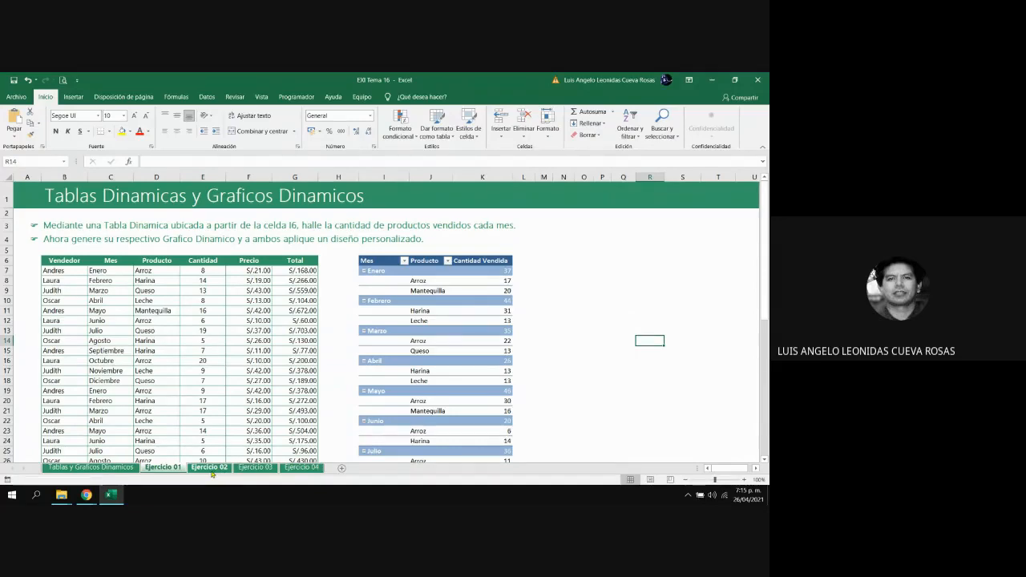
left_click(211, 469)
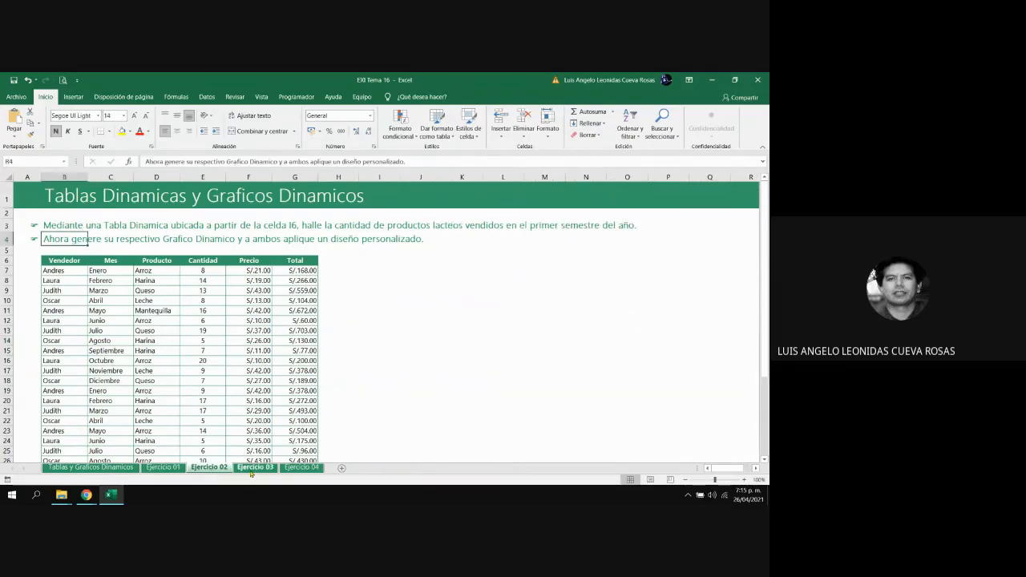
left_click(251, 470)
left_click(212, 469)
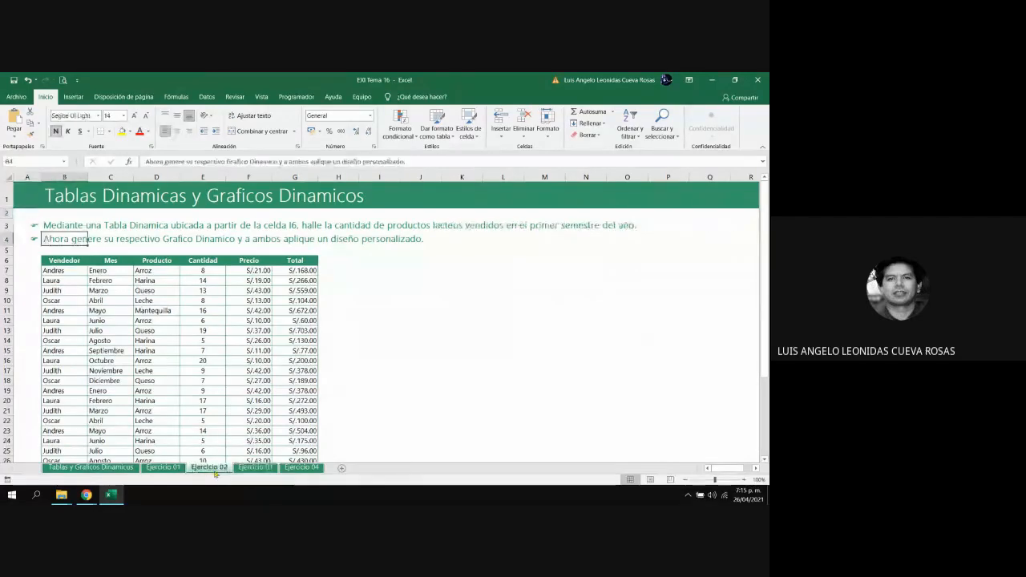
left_click(163, 468)
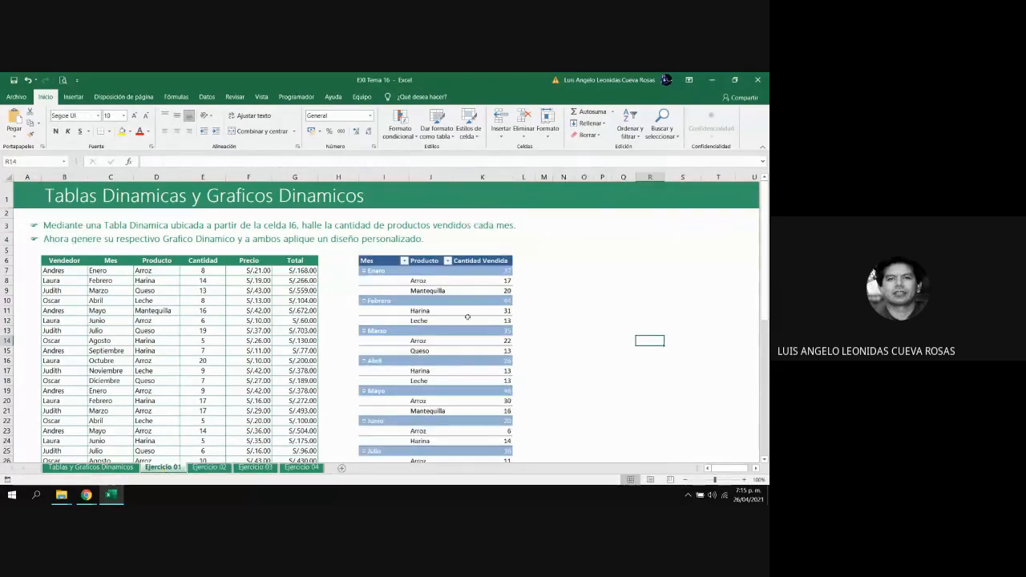
mouse_move(467, 317)
mouse_move(472, 331)
left_click(210, 468)
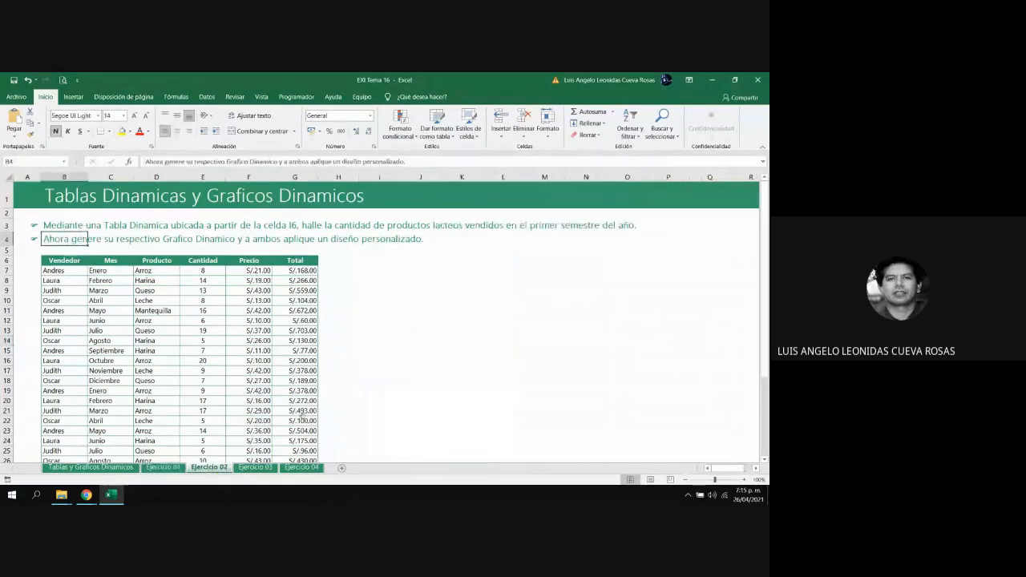
left_click(518, 338)
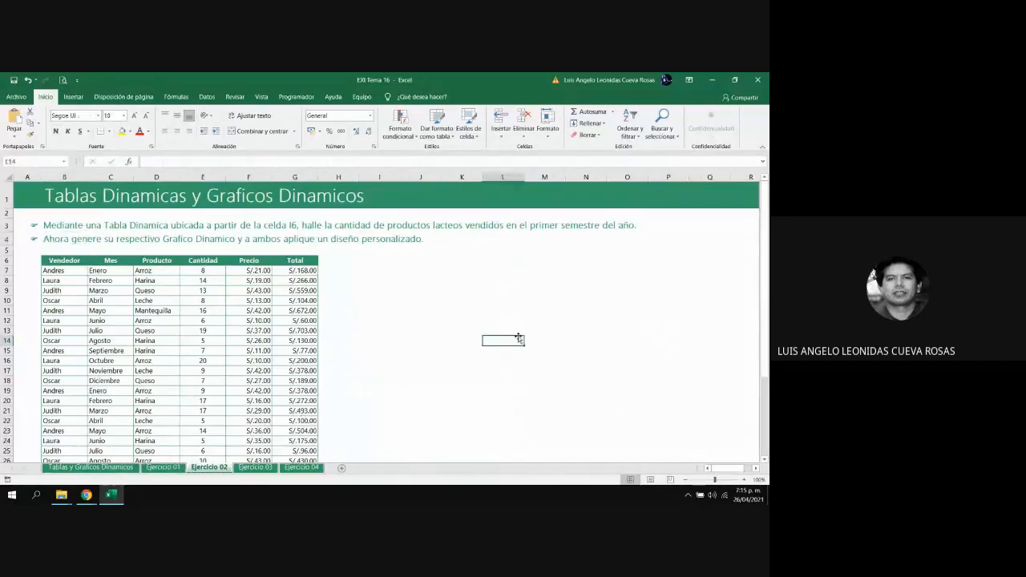
left_click(338, 225)
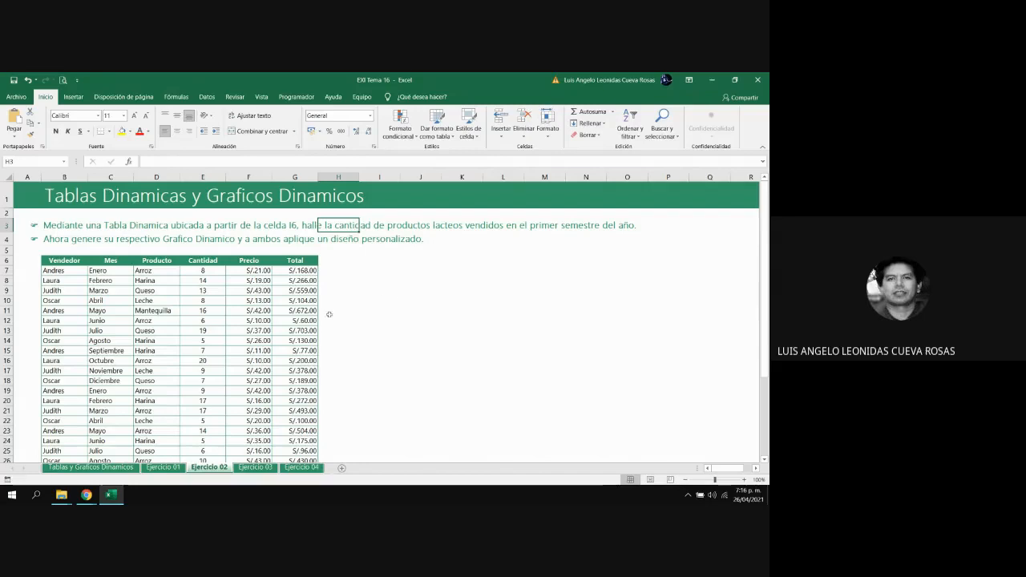
Try to rename the source data table on the Ejercicio 02 sheet as TDejercicio2
left_click(295, 318)
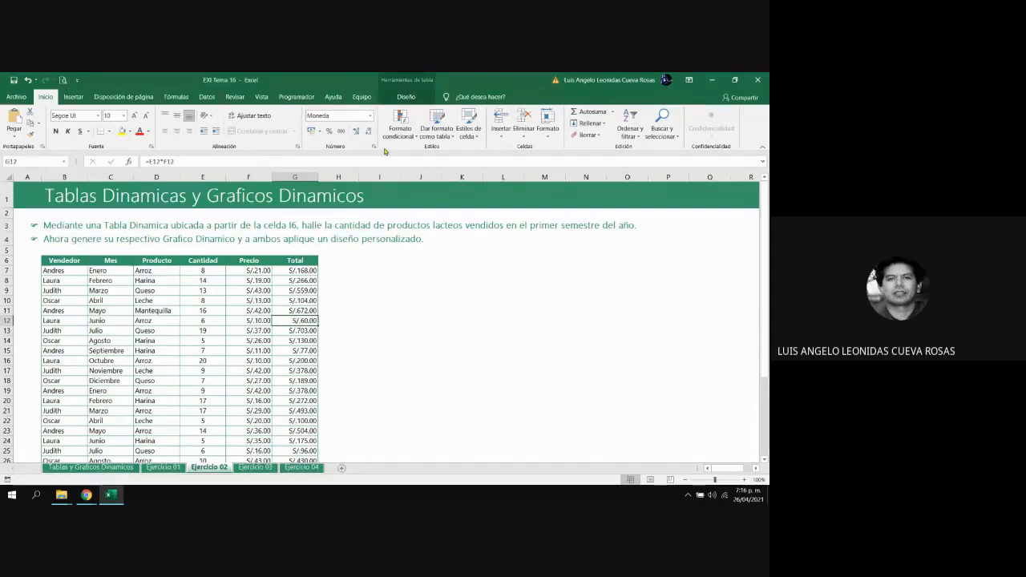
left_click(406, 97)
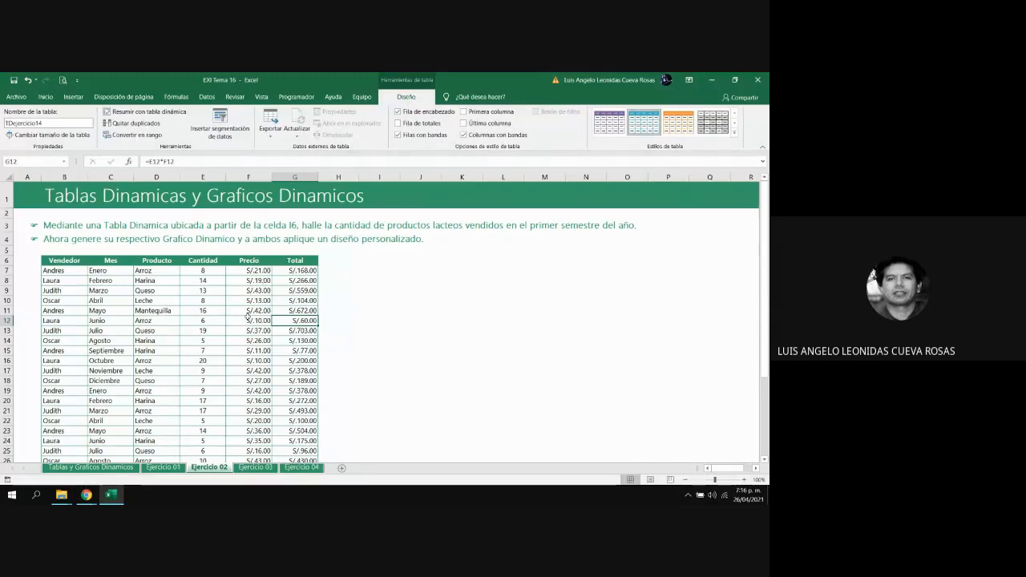
key("Left")
key("Left")
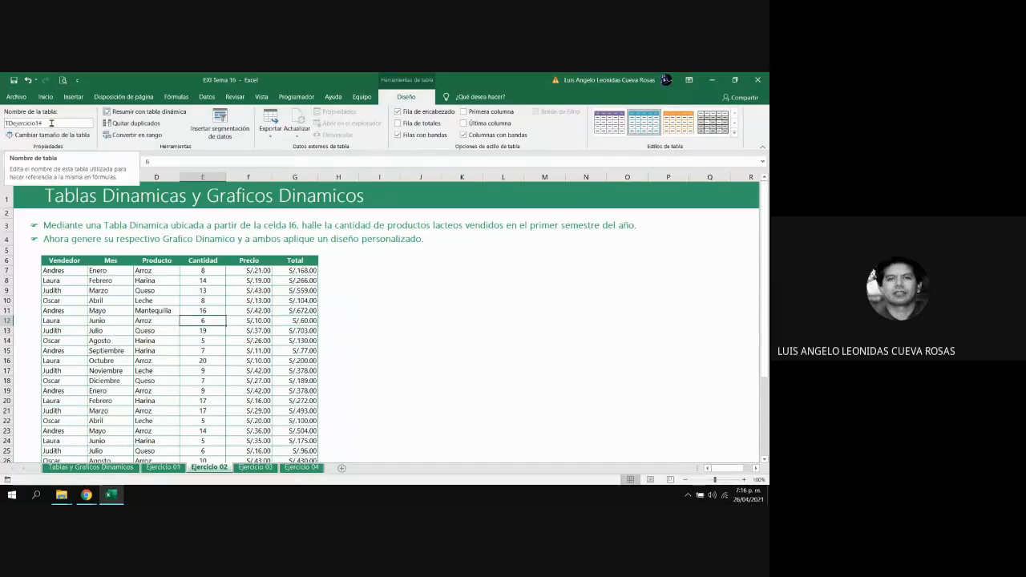
left_click(213, 310)
left_click(60, 123)
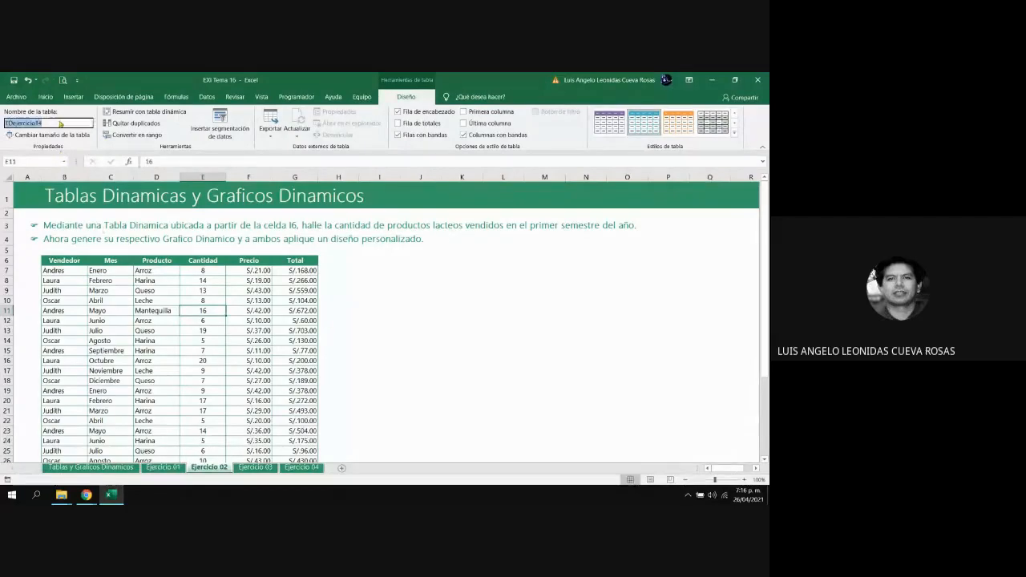
left_click(59, 122)
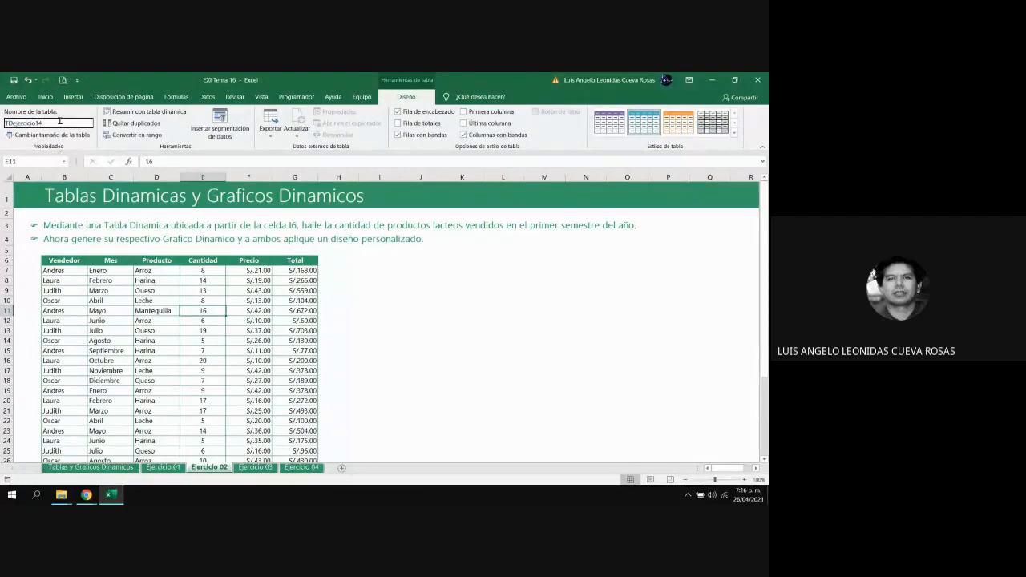
key("BackSpace")
key("BackSpace")
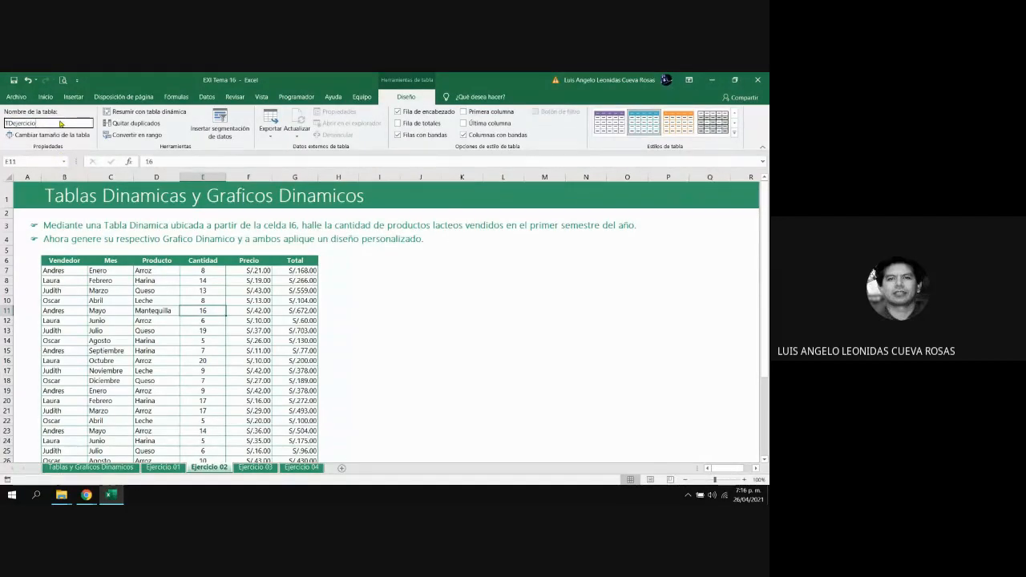
type("2")
key("Return")
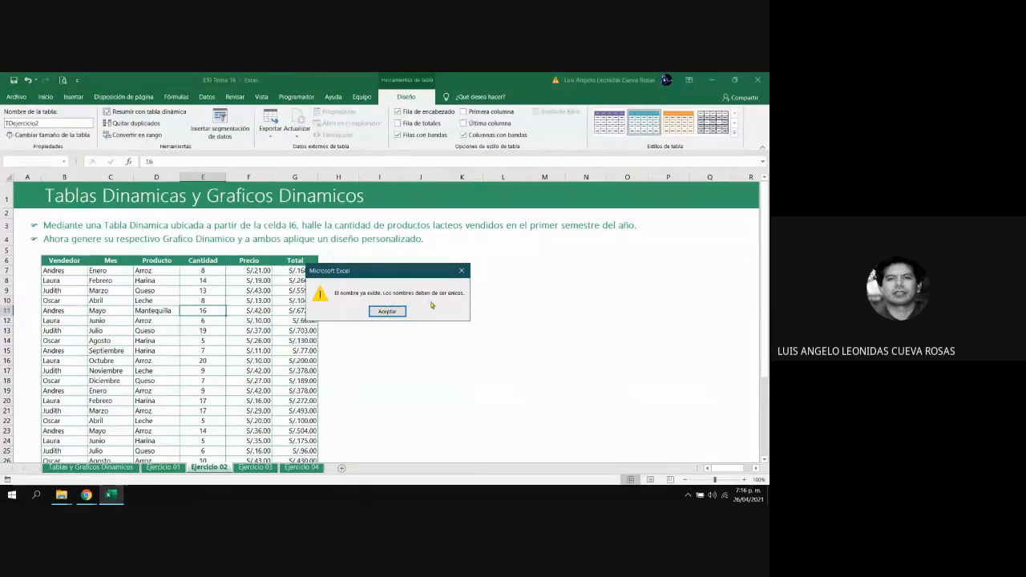
left_click(387, 311)
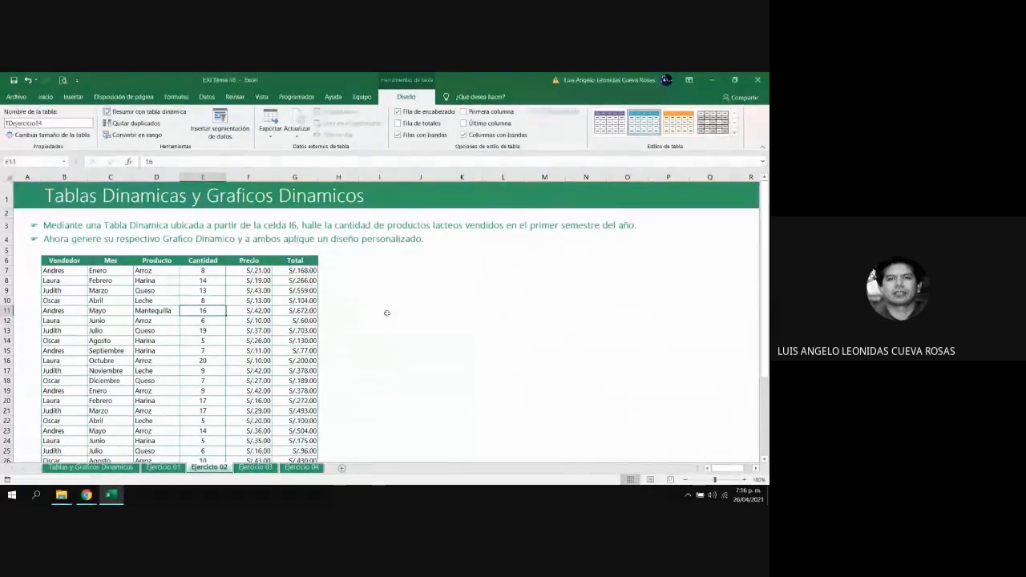
Rename the source data table on the Ejercicio 02 sheet as TDejercicio18
left_click(65, 122)
left_click(65, 122)
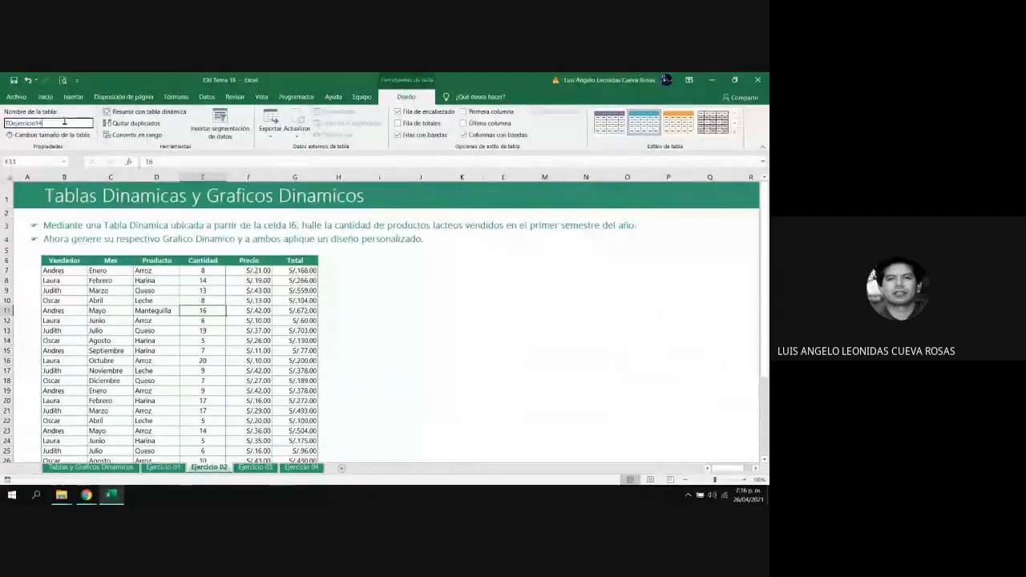
key("BackSpace")
type("1")
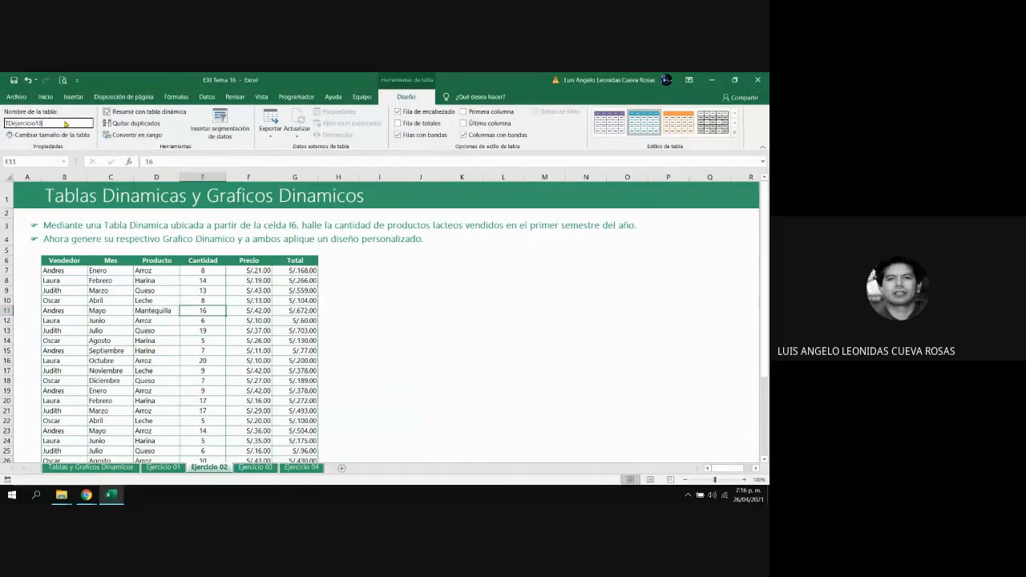
key("Return")
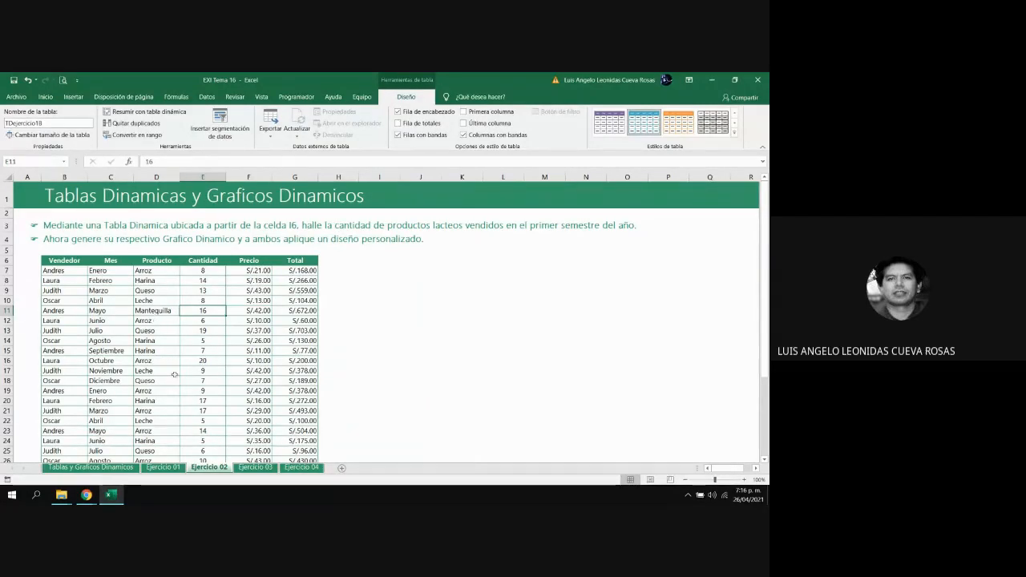
Rename the source data table on the Ejercicio 04 sheet as TDejercicio4
left_click(303, 470)
left_click(237, 338)
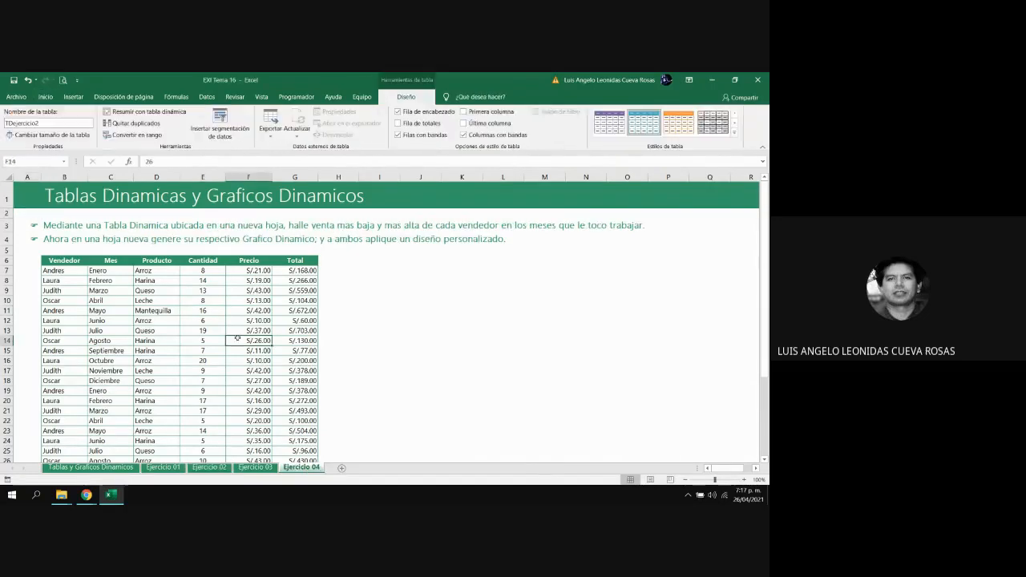
left_click(70, 122)
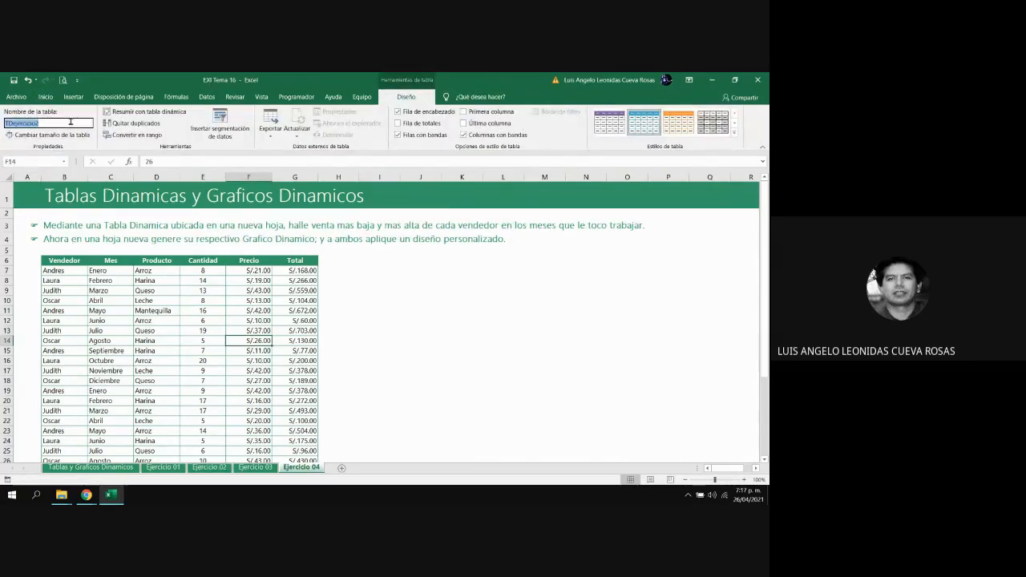
key("BackSpace")
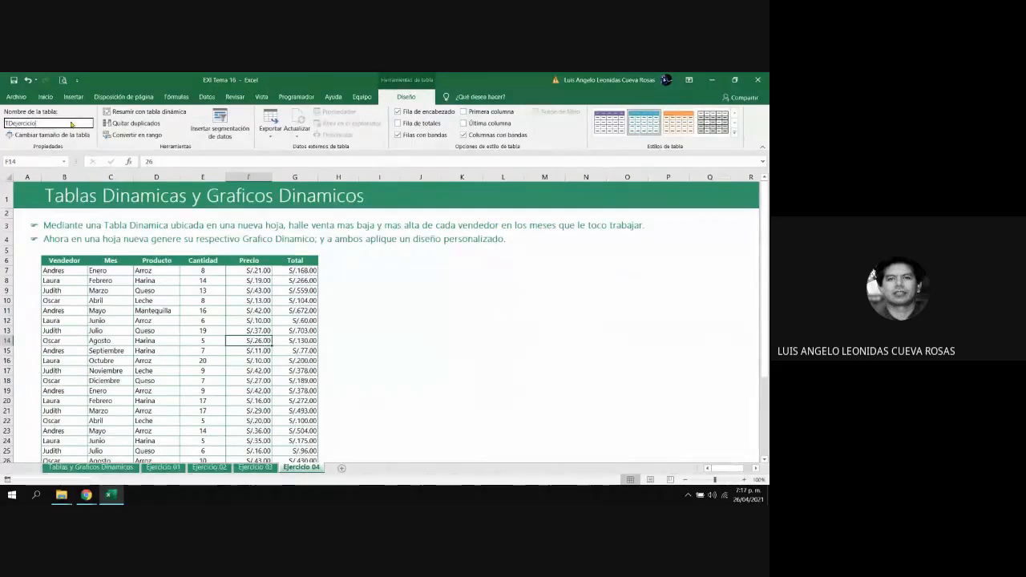
type("4")
key("Return")
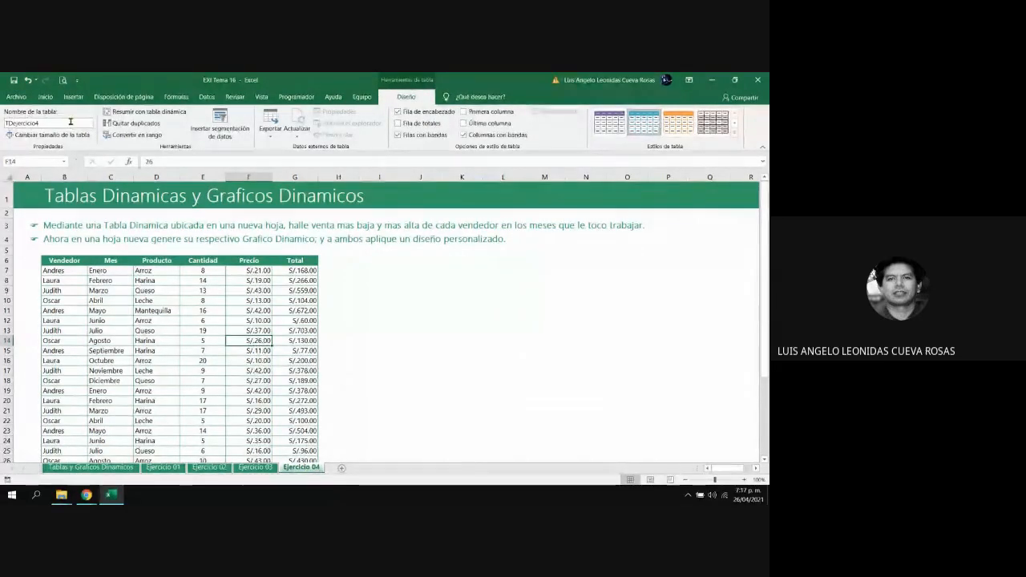
Rename the source data table on the Ejercicio 02 sheet as TDejercicio2
left_click(208, 468)
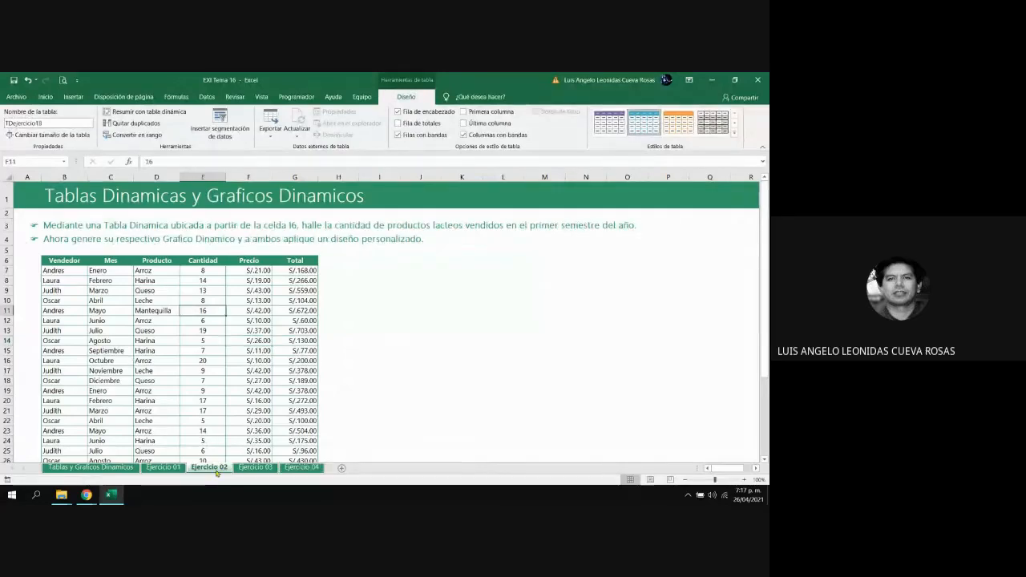
left_click(67, 121)
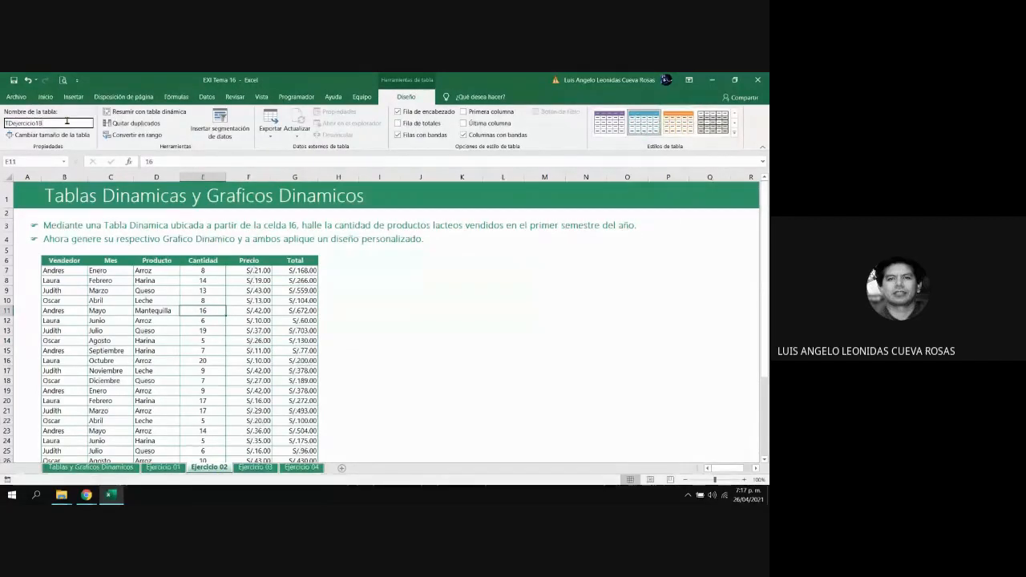
key("BackSpace")
key("BackSpace")
type("2")
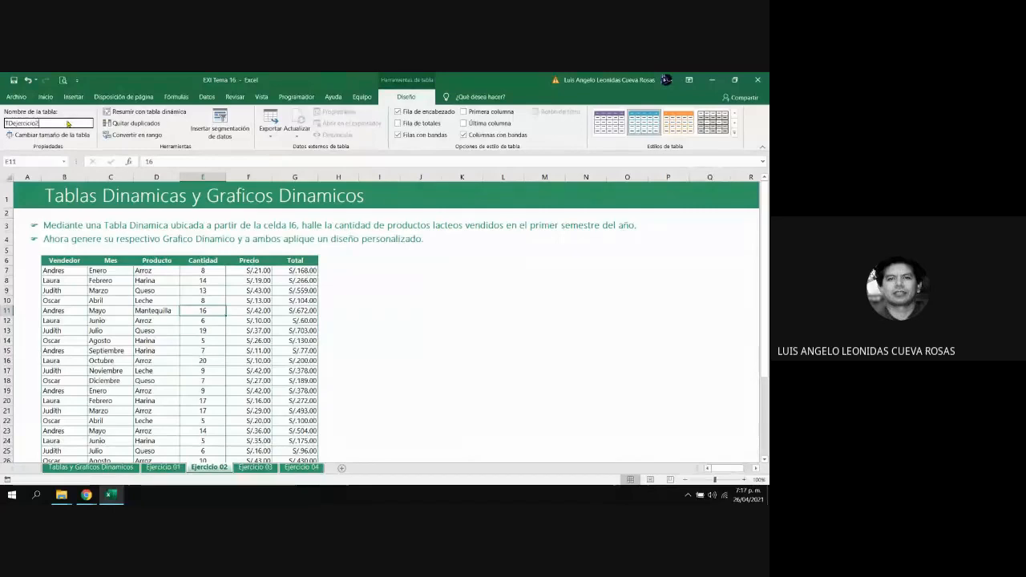
key("Return")
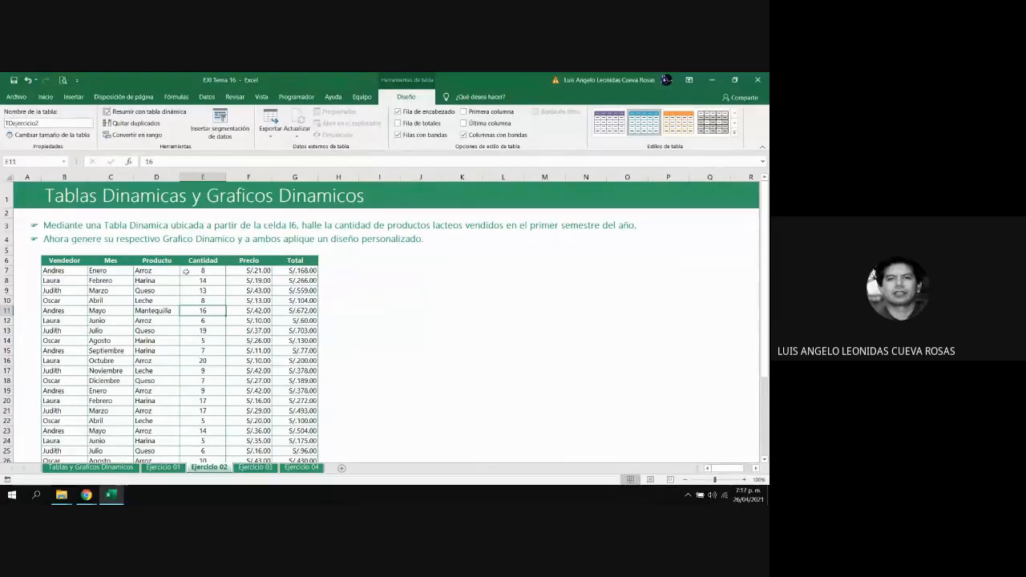
Rename the source data table on the Ejercicio 03 sheet as TDejercicio3
left_click(257, 468)
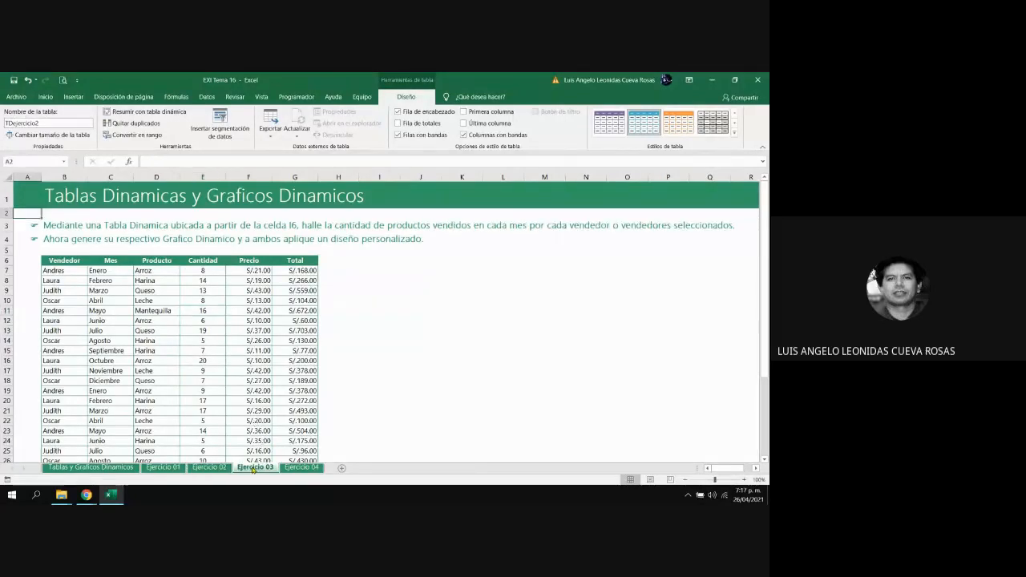
left_click(110, 320)
left_click(50, 123)
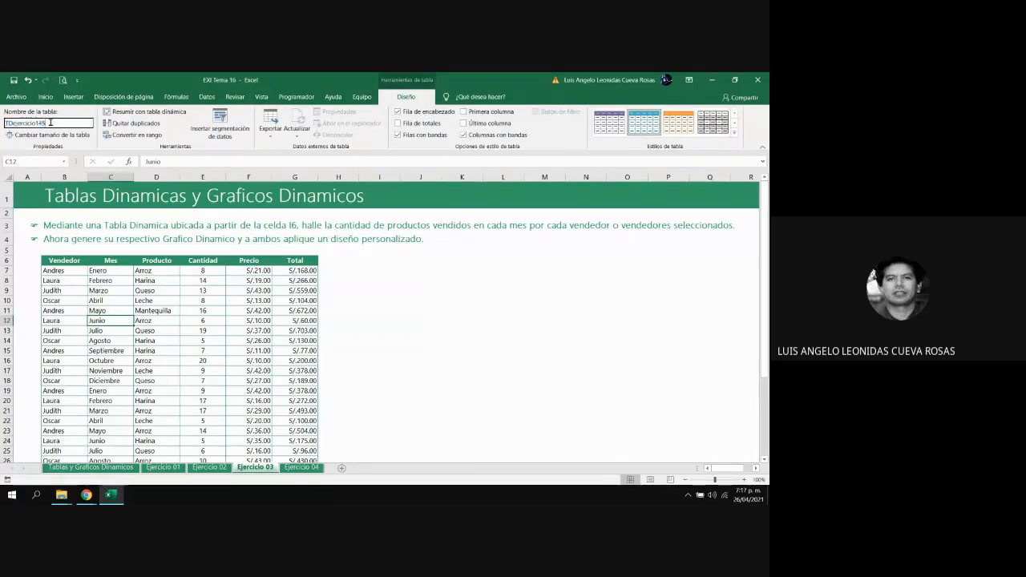
key("BackSpace")
key("BackSpace")
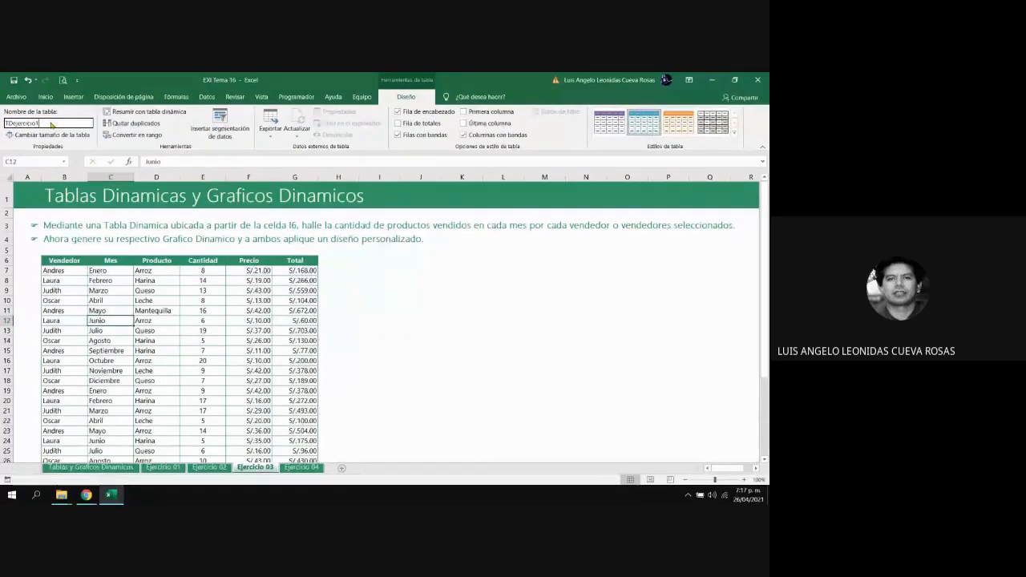
type("3")
key("Return")
Look at the Ejercicio 01 sheet with its pivot table again and return to the Ejercicio 02 sheet
left_click(210, 468)
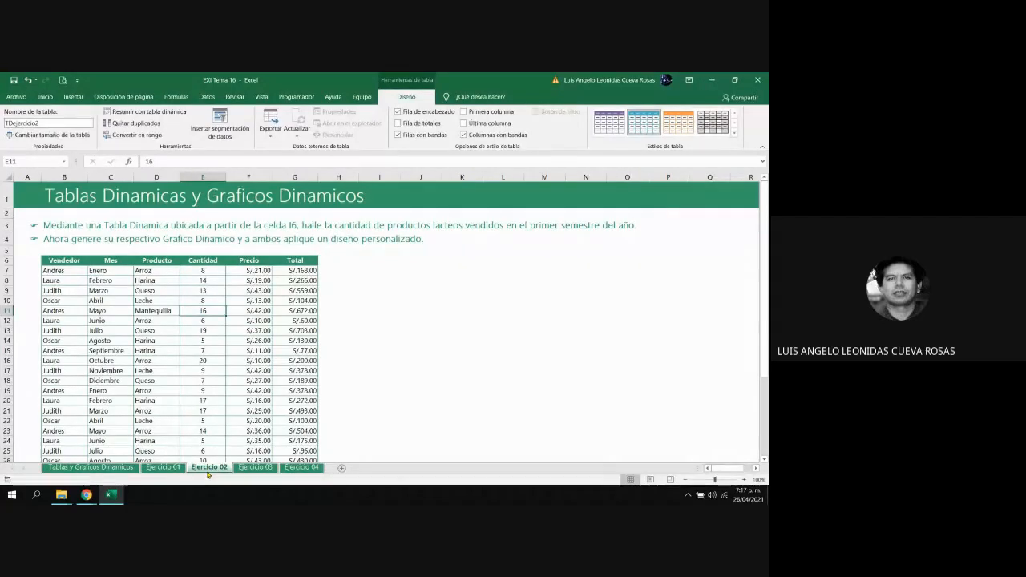
left_click(163, 467)
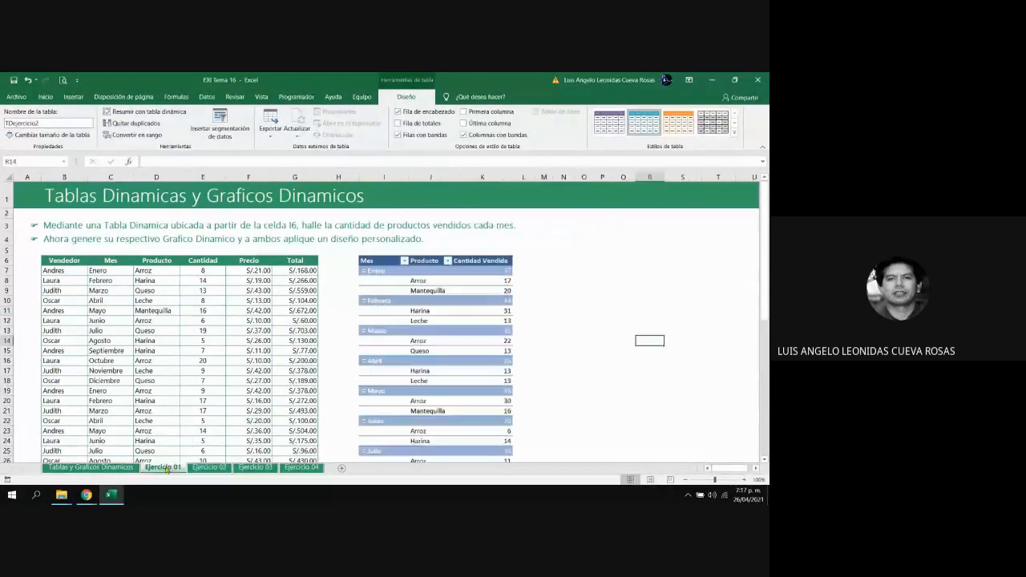
left_click(212, 467)
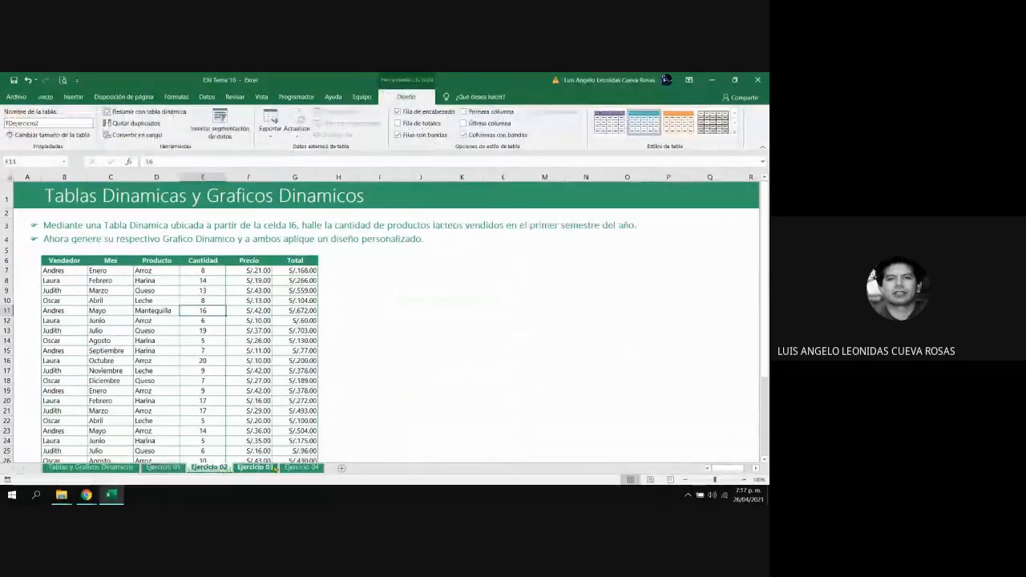
Review the exercise instructions and source tables on the Ejercicio 03 and Ejercicio 04 sheets, and return to the Ejercicio 02 sheet
left_click(255, 468)
left_click(300, 467)
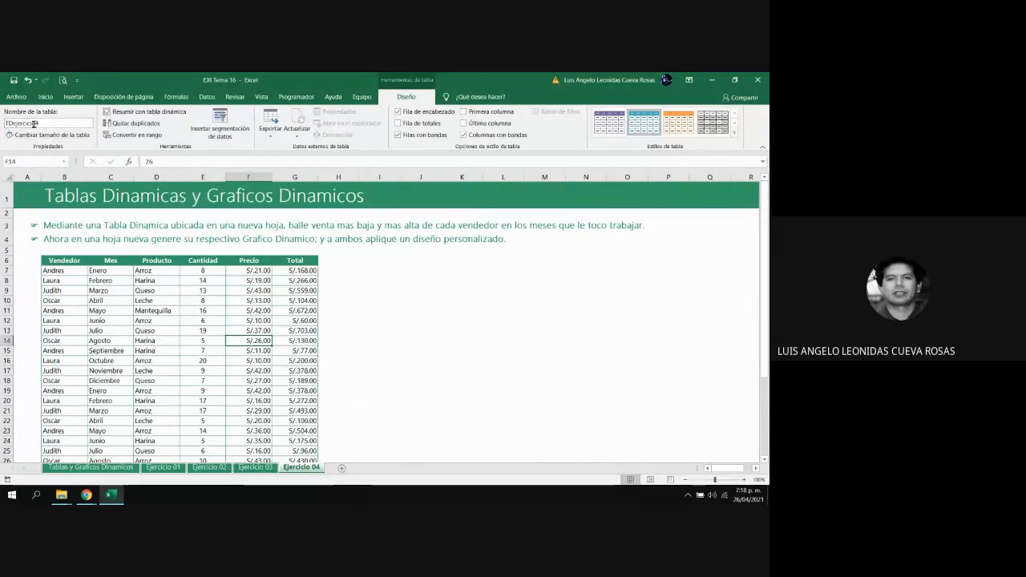
left_click(261, 469)
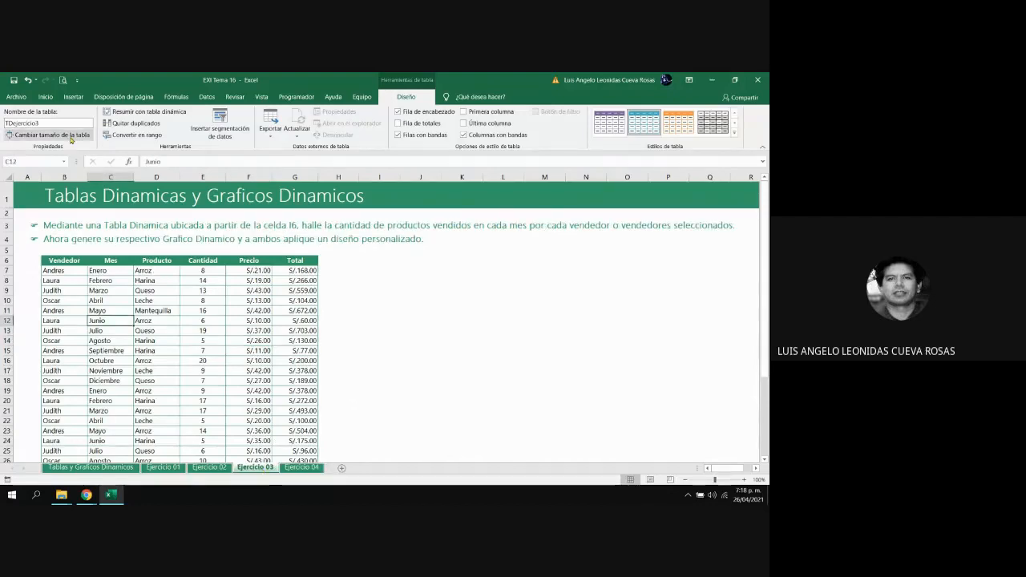
left_click(211, 468)
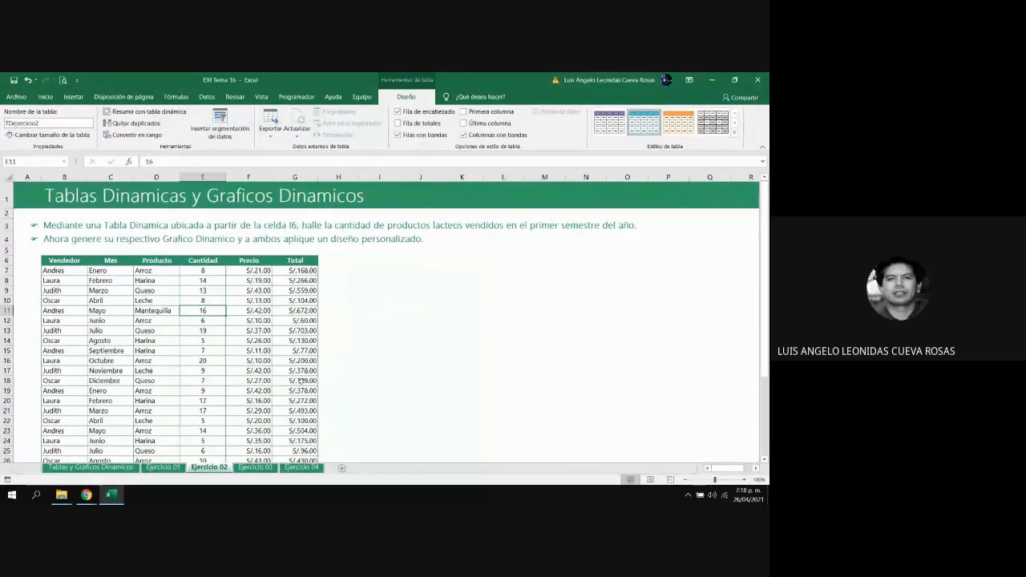
Create a pivot table from the TDejercicio2 table on the existing Ejercicio 02 sheet, placed at cell I6
left_click(213, 384)
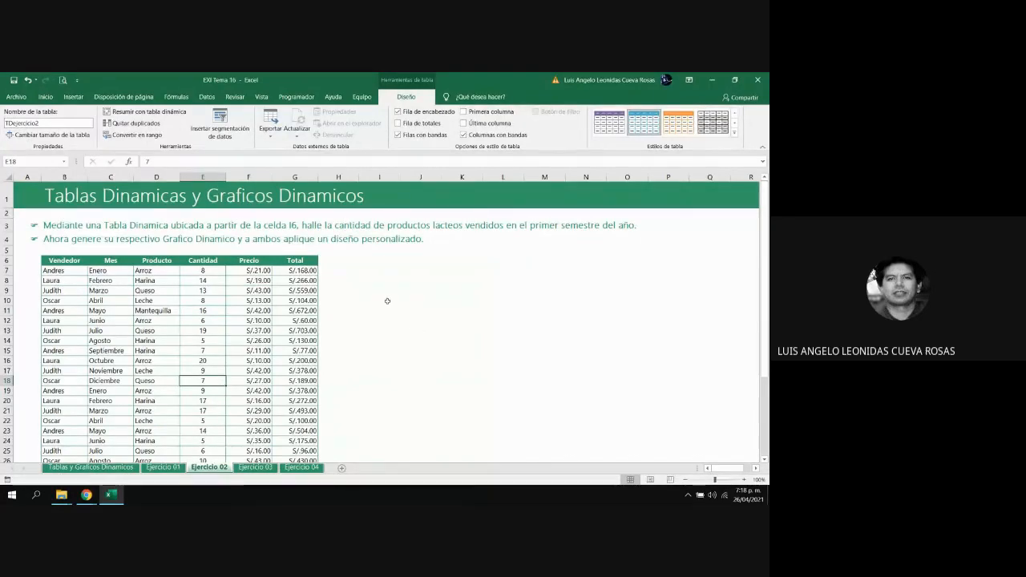
left_click(282, 309)
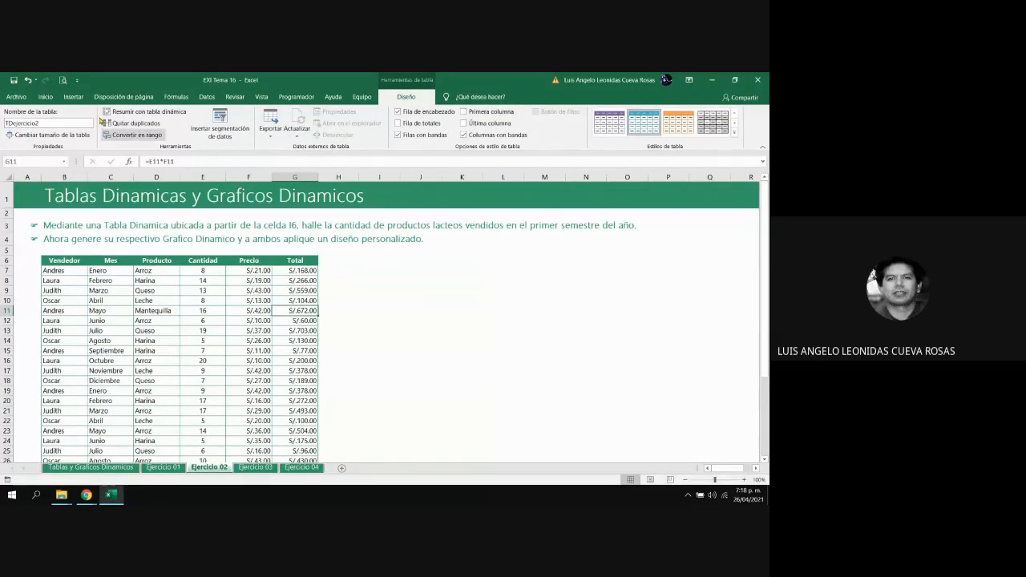
left_click(71, 97)
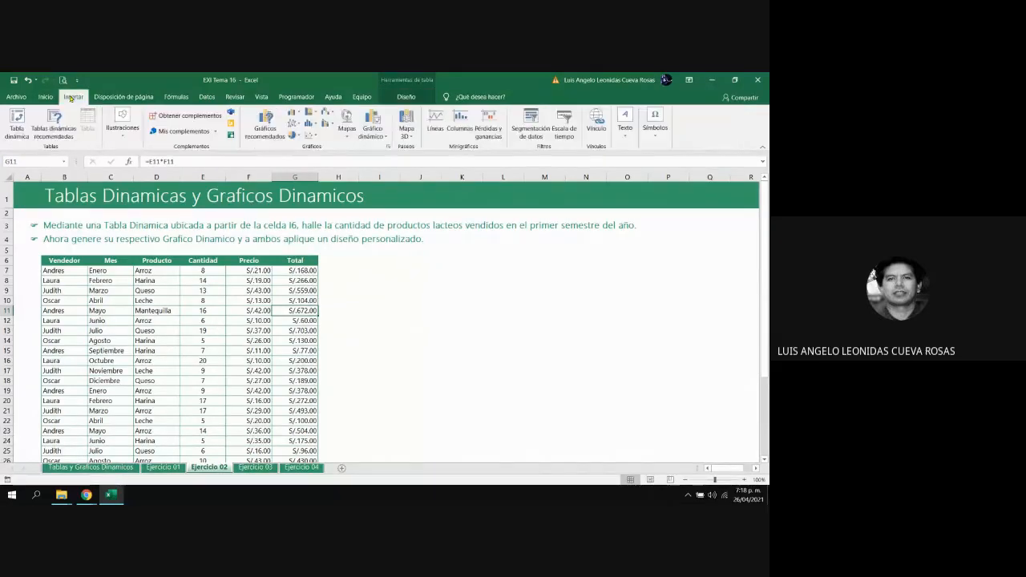
left_click(17, 122)
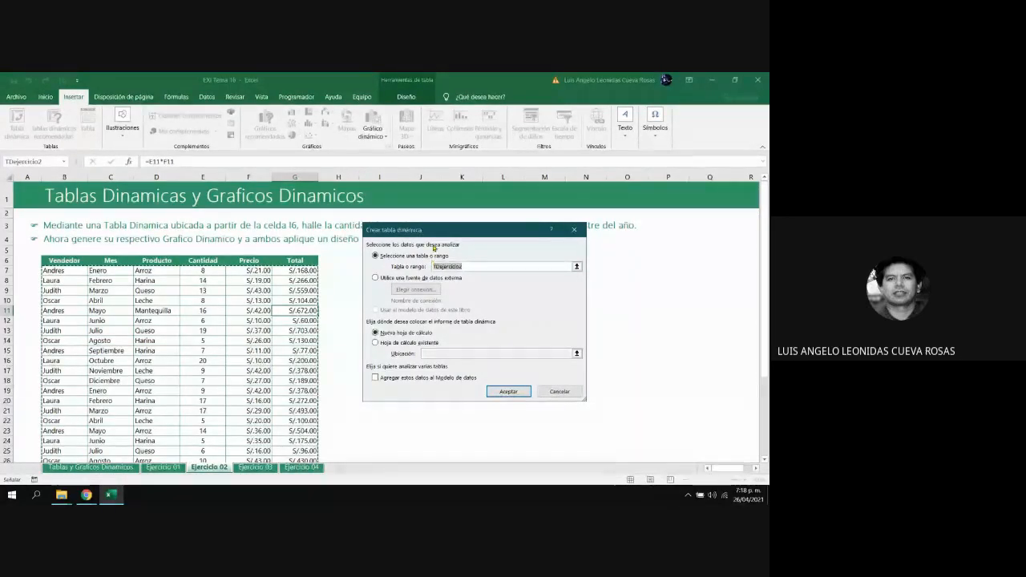
left_click(386, 343)
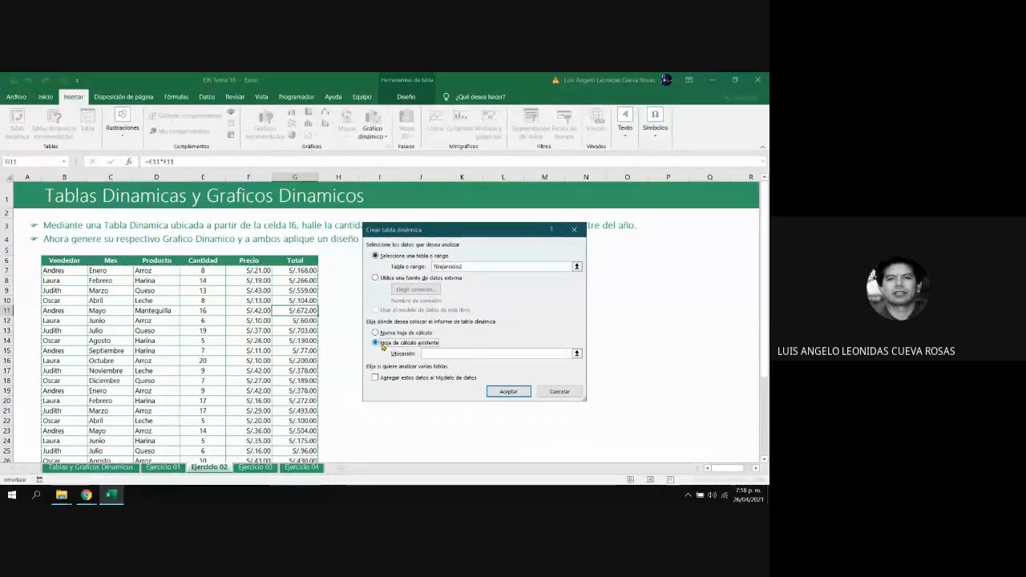
left_click_drag(437, 231, 482, 262)
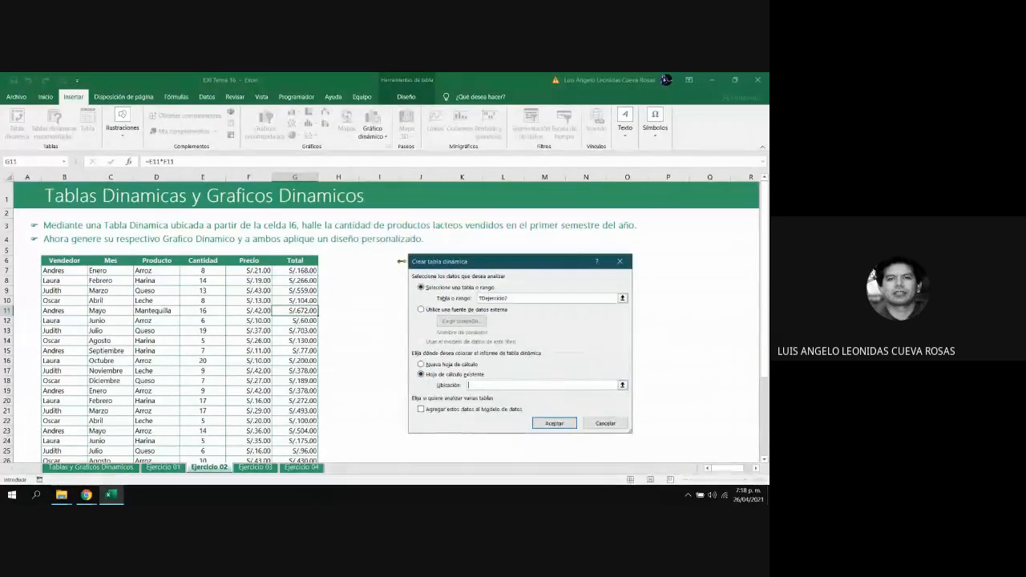
left_click(374, 256)
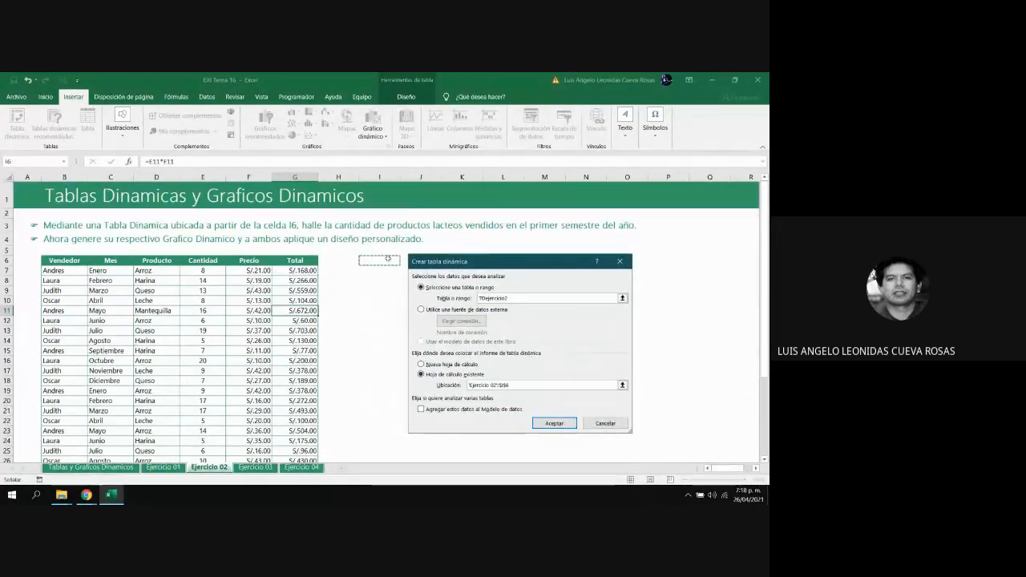
left_click(555, 424)
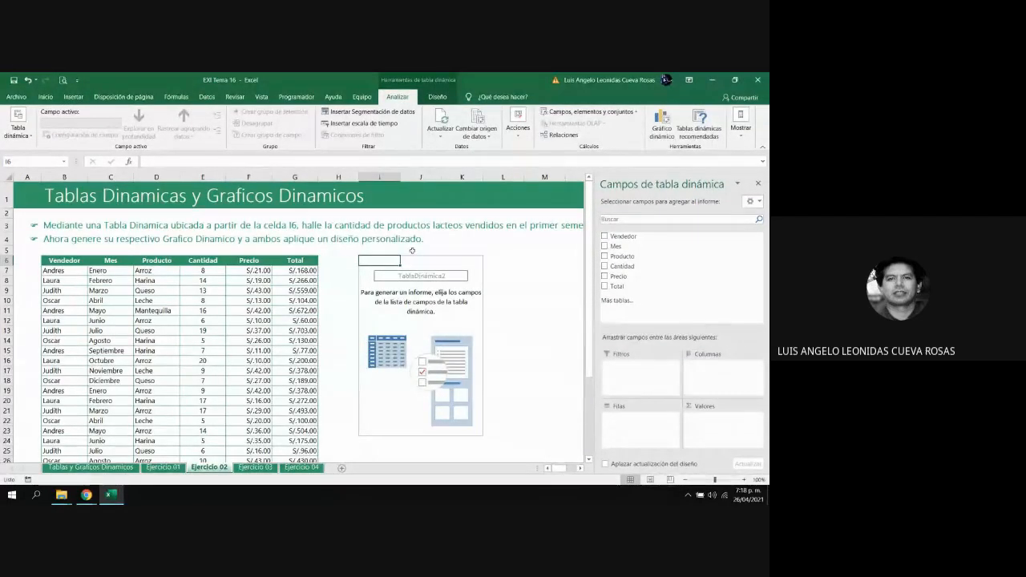
Add Mes and Producto as row fields and Cantidad as the value field of the pivot table
left_click(605, 247)
left_click(605, 257)
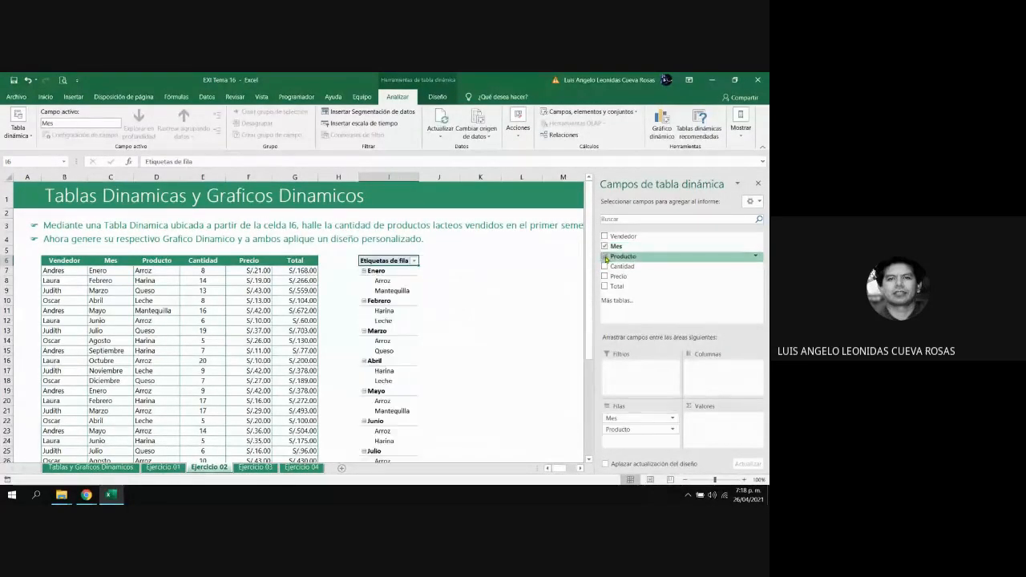
left_click(605, 266)
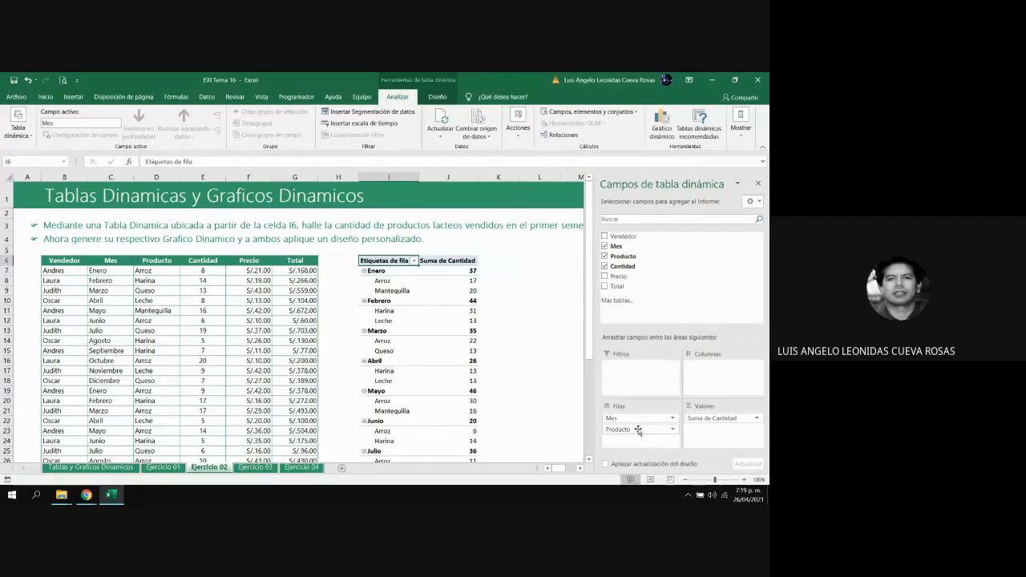
Give the pivot table's Cantidad value field the custom name Cantidad Vendida
left_click(757, 420)
left_click(710, 408)
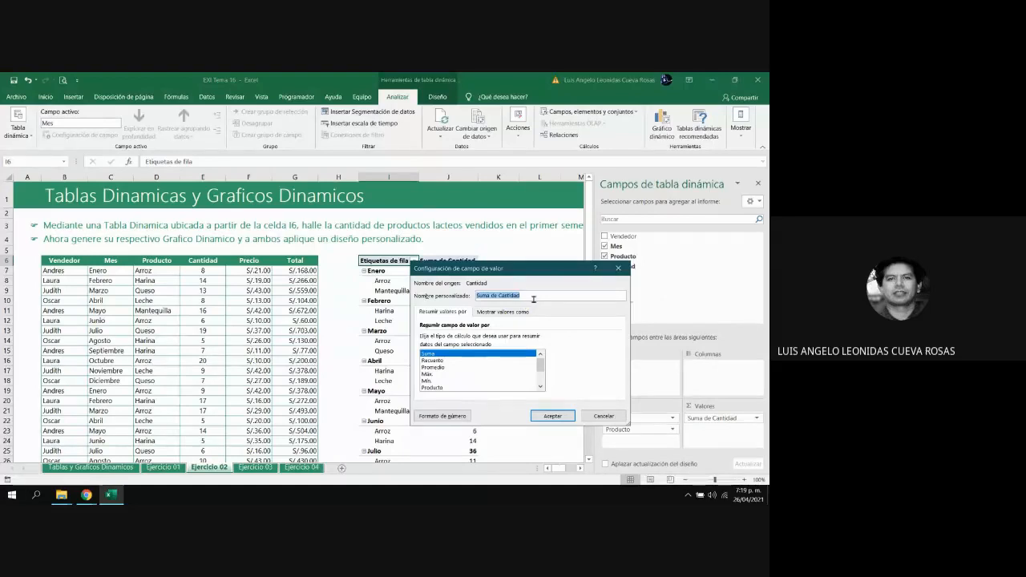
key("Home")
key("ctrl+shift+Right")
key("ctrl+shift+Right")
key("Delete")
type("Vendida")
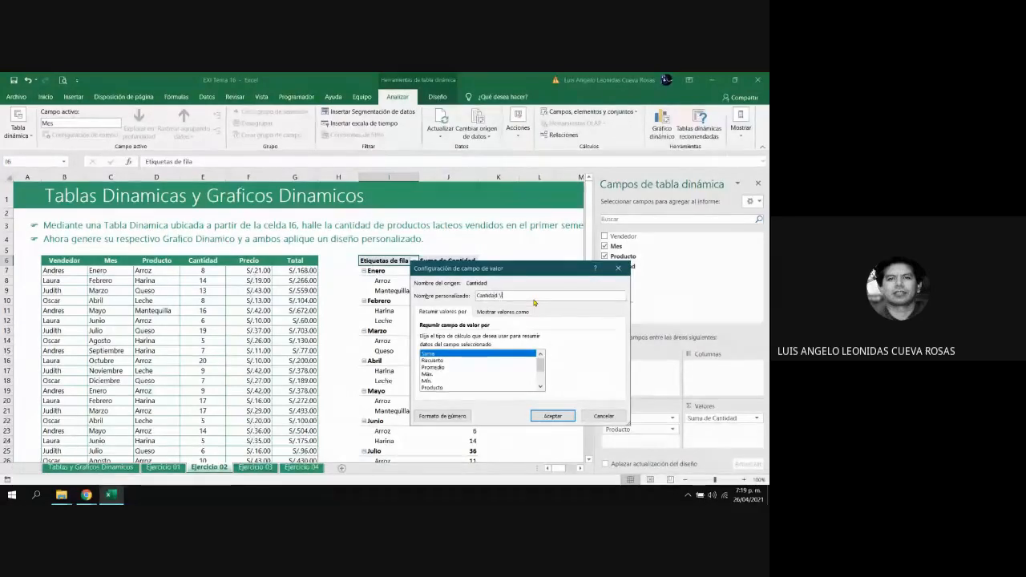
left_click(552, 417)
left_click(449, 321)
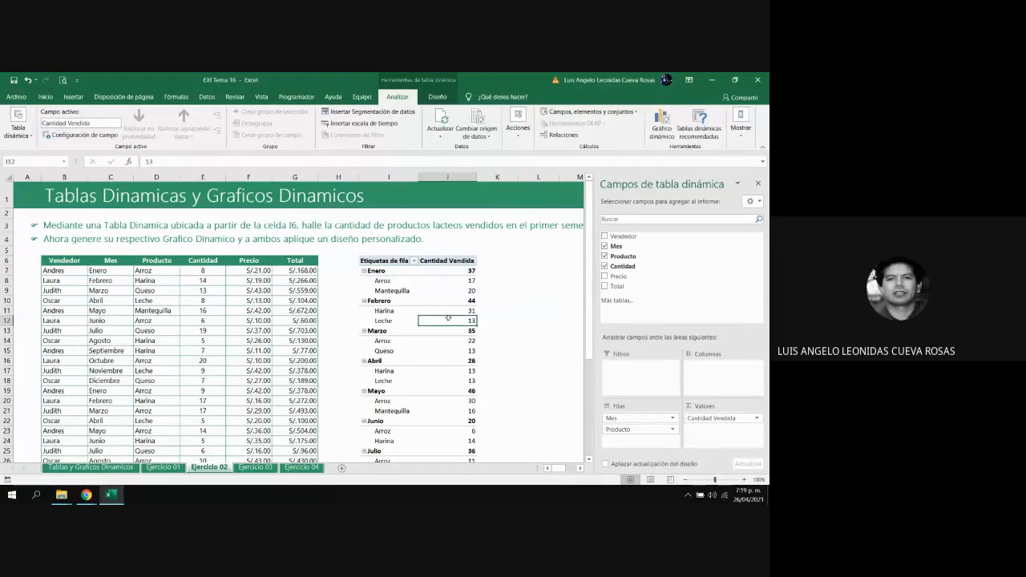
Apply a blue style with dark header and blue month rows to the pivot table and turn on banded rows
left_click(400, 277)
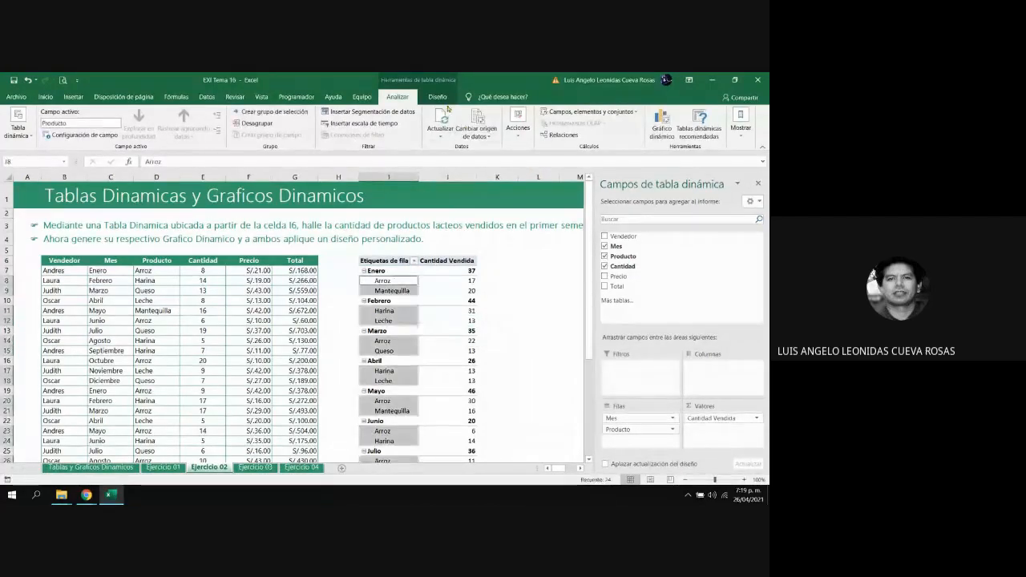
left_click(437, 97)
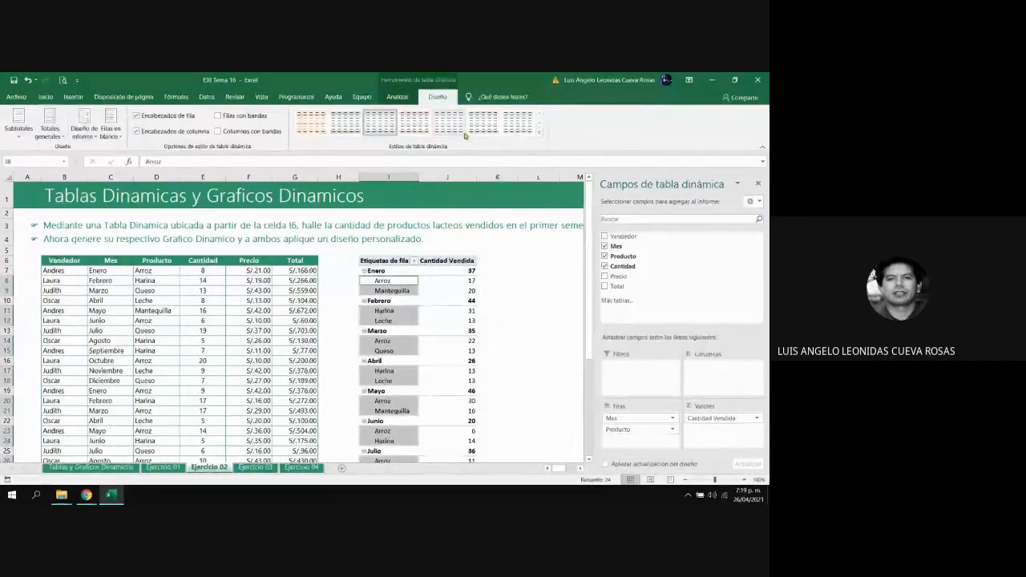
left_click(540, 134)
left_click(356, 290)
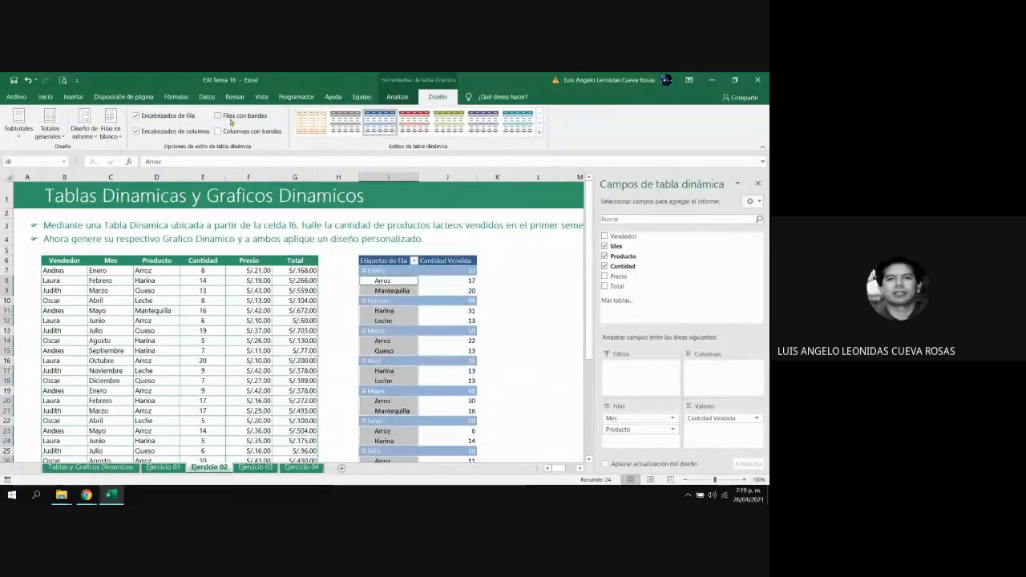
left_click(220, 116)
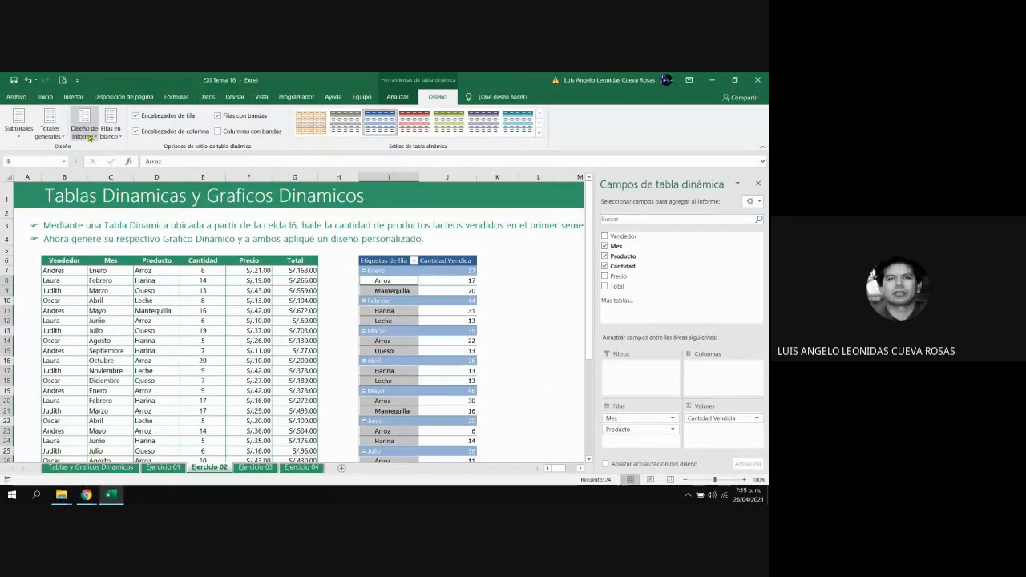
Show the pivot table in outline form with all subtotals displayed above each group
left_click(84, 129)
left_click(120, 173)
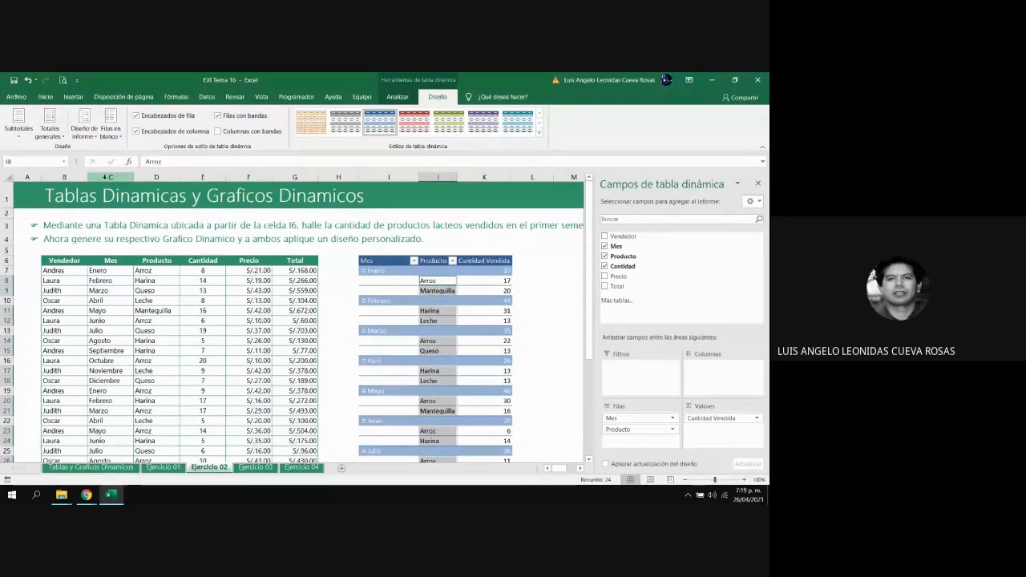
left_click(47, 137)
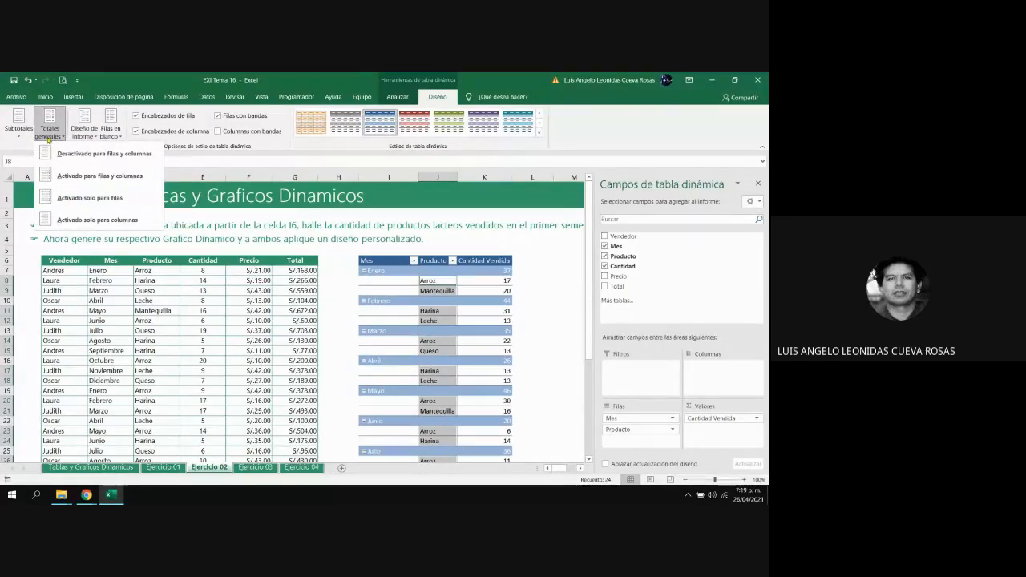
left_click(20, 134)
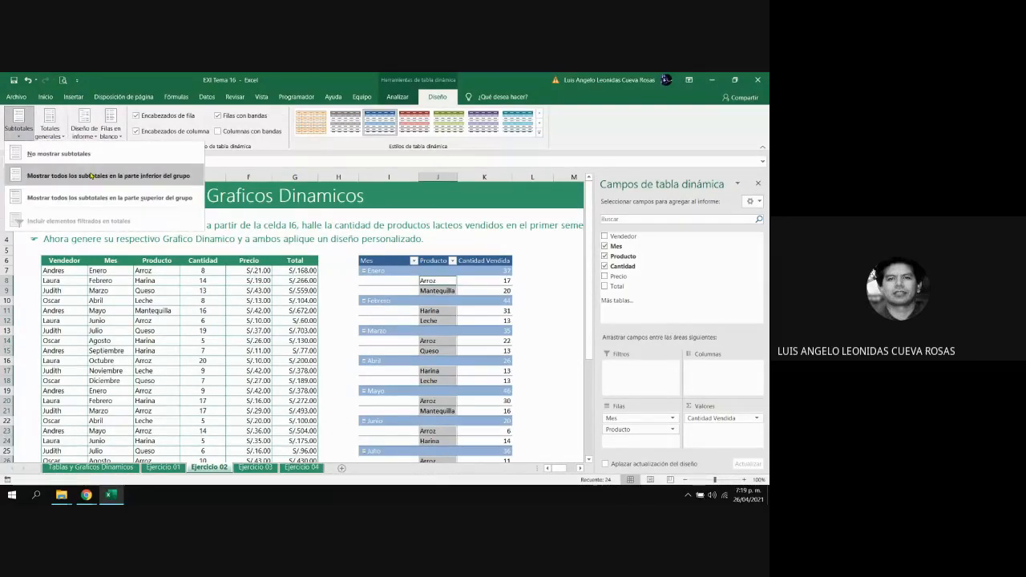
left_click(119, 198)
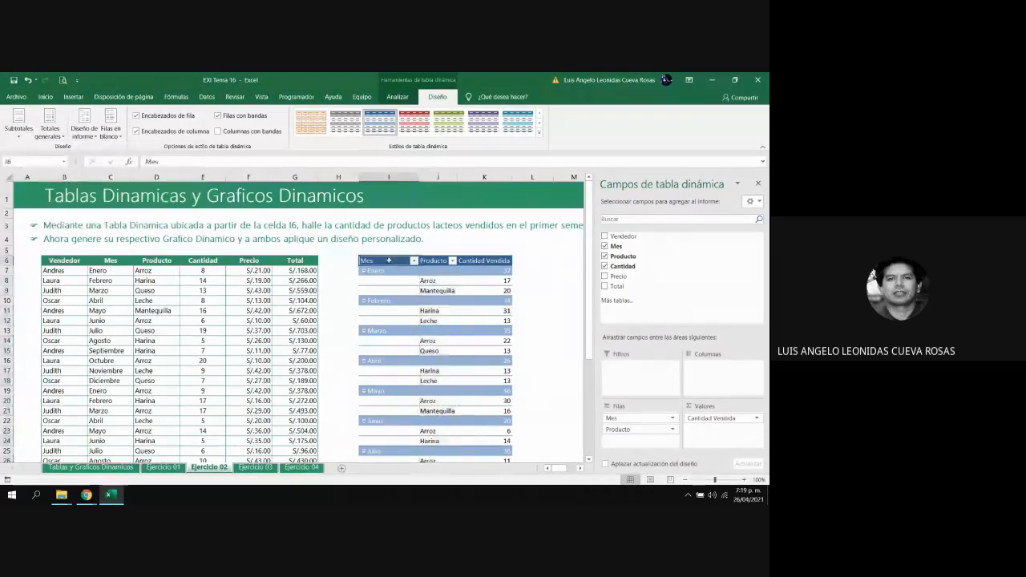
Make the pivot table's header row I6:K6 bold and fit column K's width to its content
left_click(388, 177)
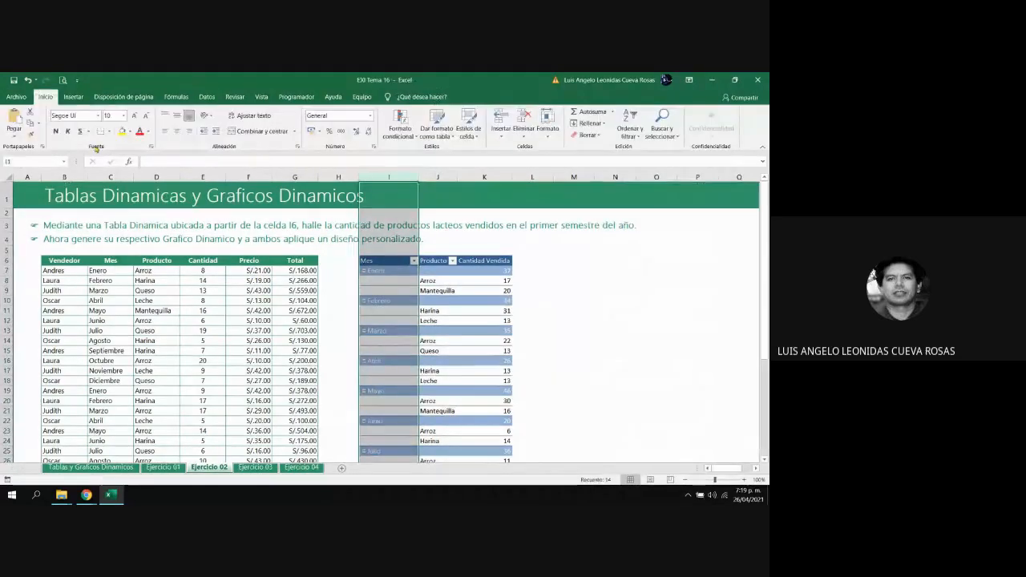
left_click_drag(373, 257, 505, 262)
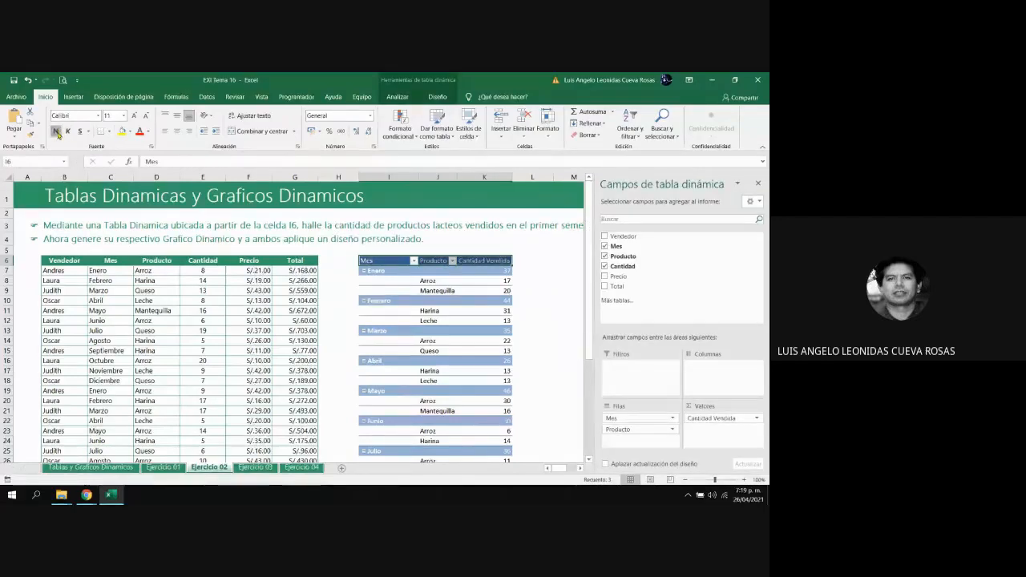
left_click(549, 290)
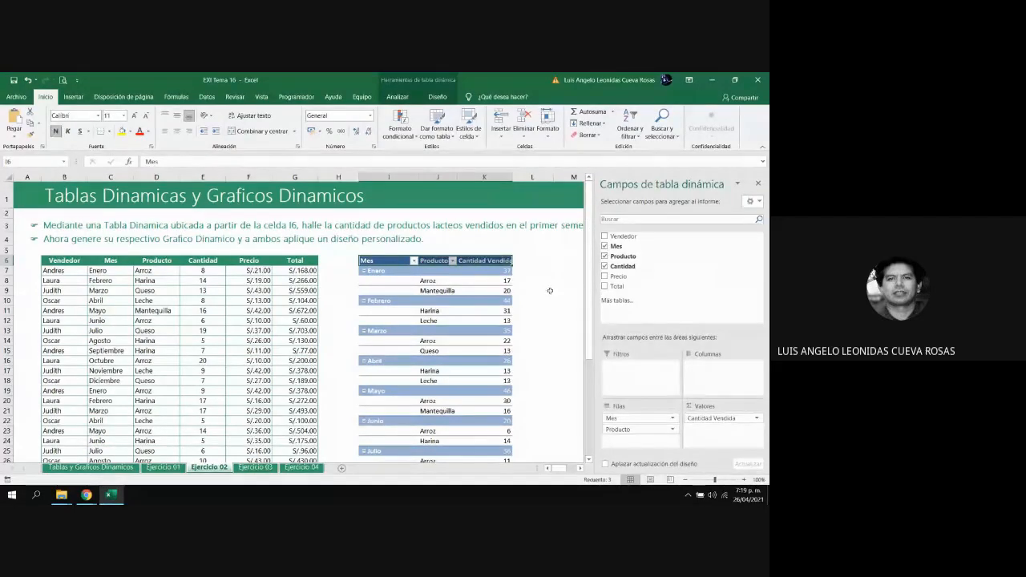
double_click(513, 177)
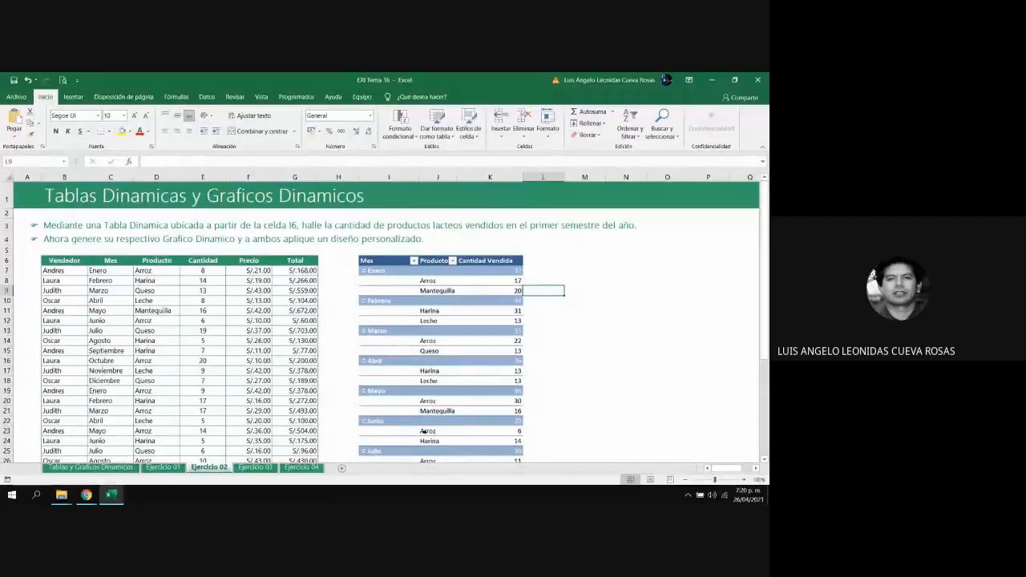
Compare the result with the pivot table on the Ejercicio 01 sheet and return to the Ejercicio 02 sheet
left_click(163, 468)
left_click(202, 469)
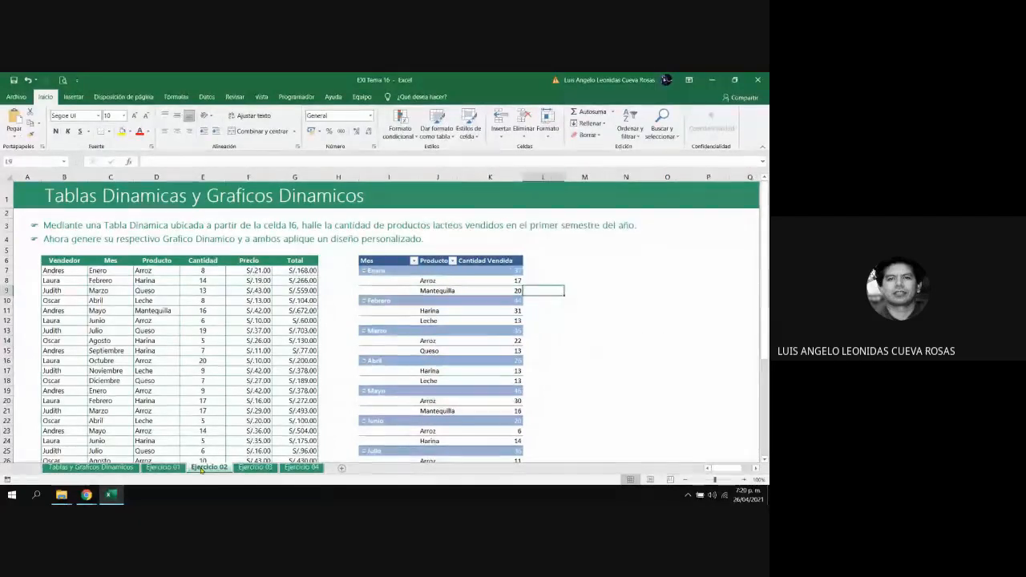
left_click(607, 369)
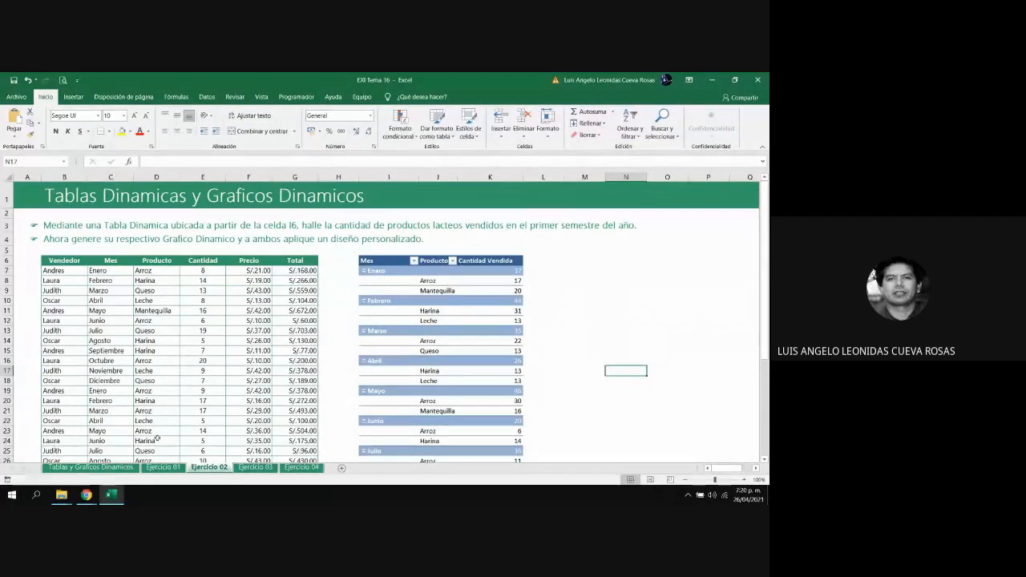
left_click(160, 470)
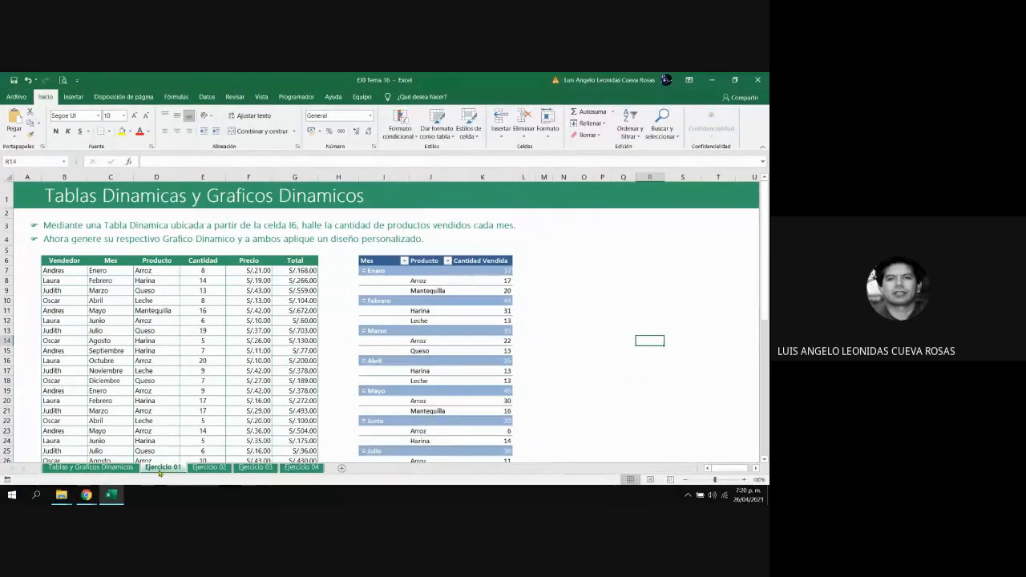
left_click(209, 470)
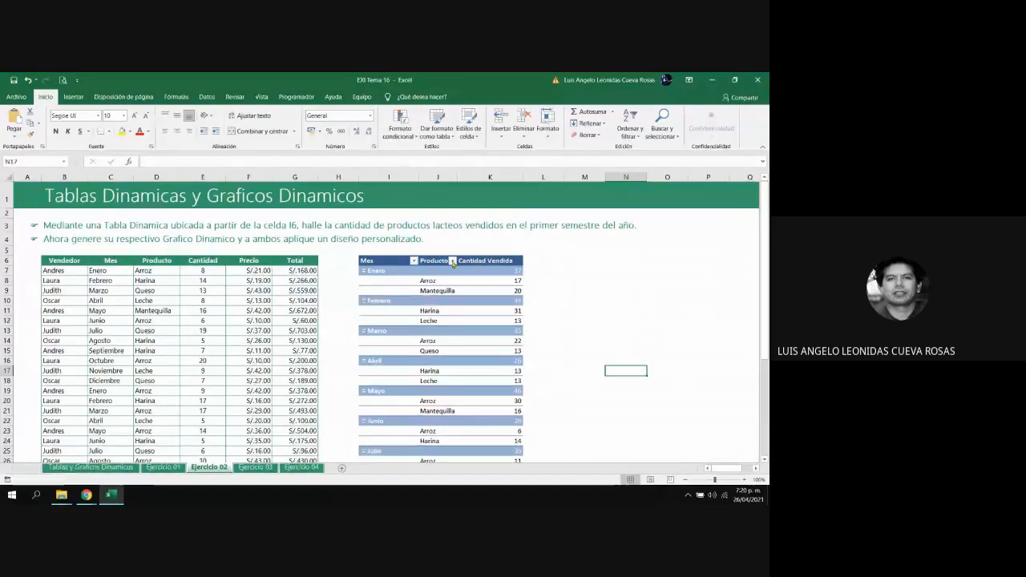
Filter the pivot table's Producto field to only the dairy products Leche, Mantequilla and Queso
left_click(453, 262)
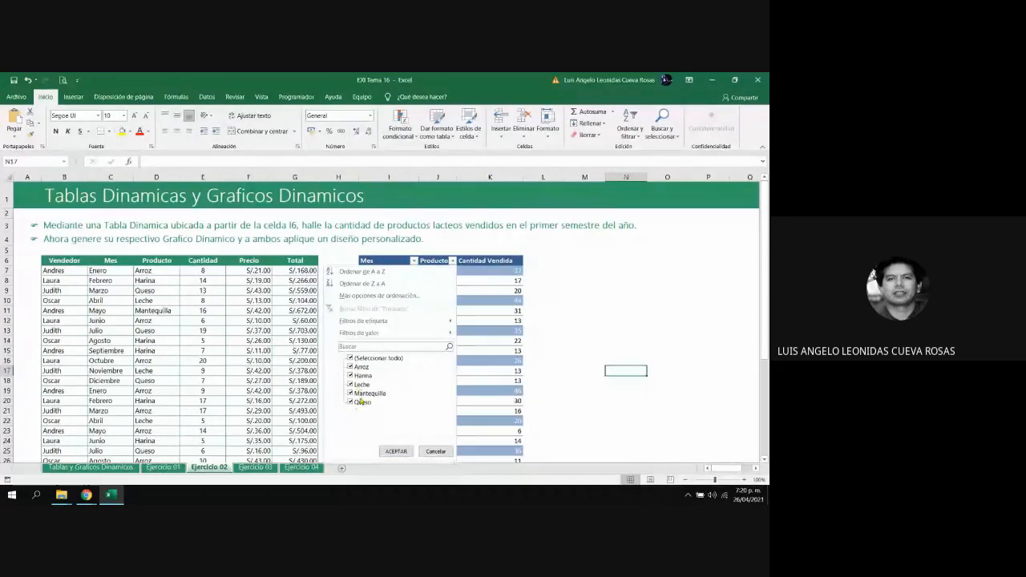
left_click(351, 359)
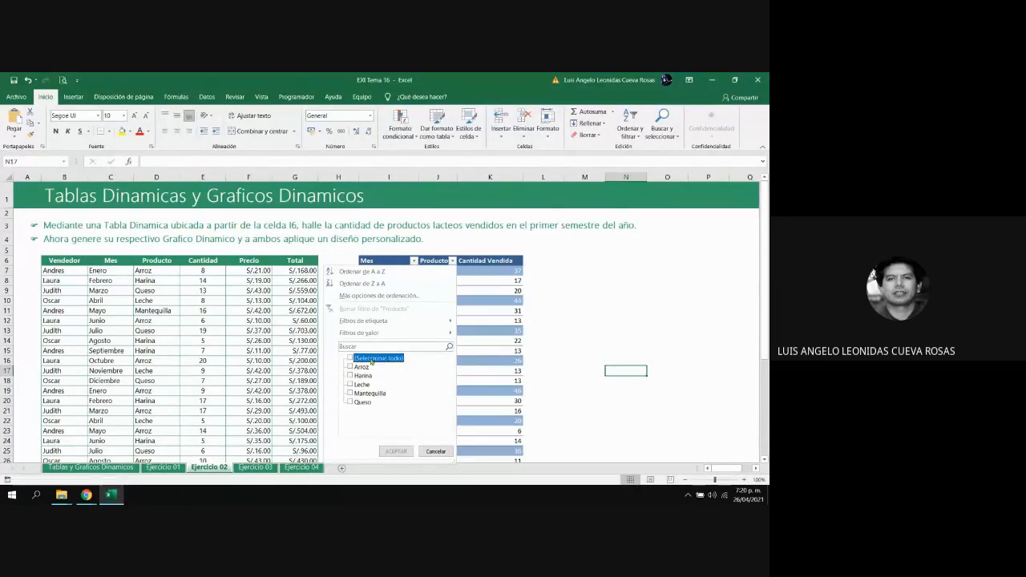
left_click(352, 385)
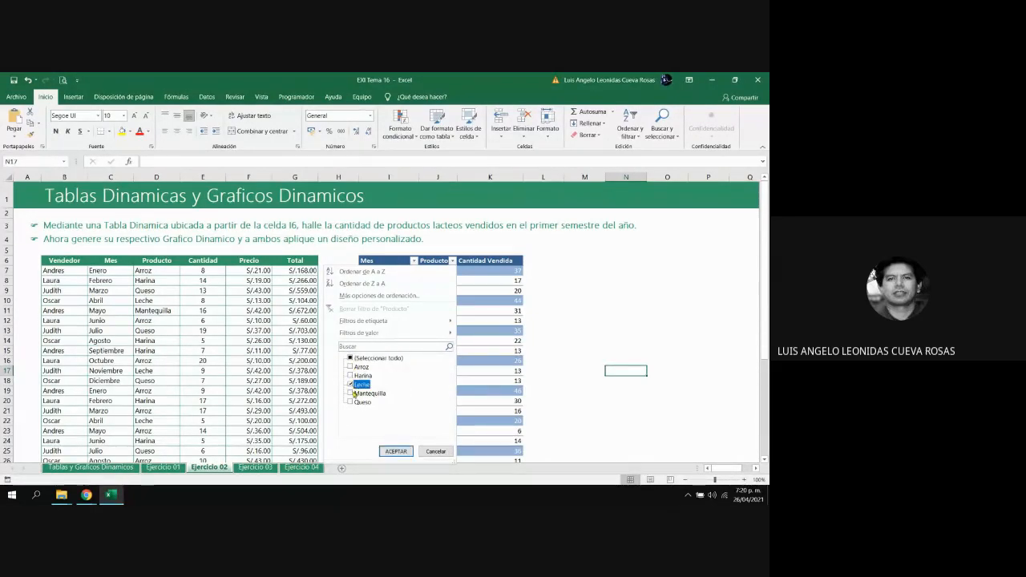
left_click(352, 394)
left_click(353, 403)
left_click(397, 452)
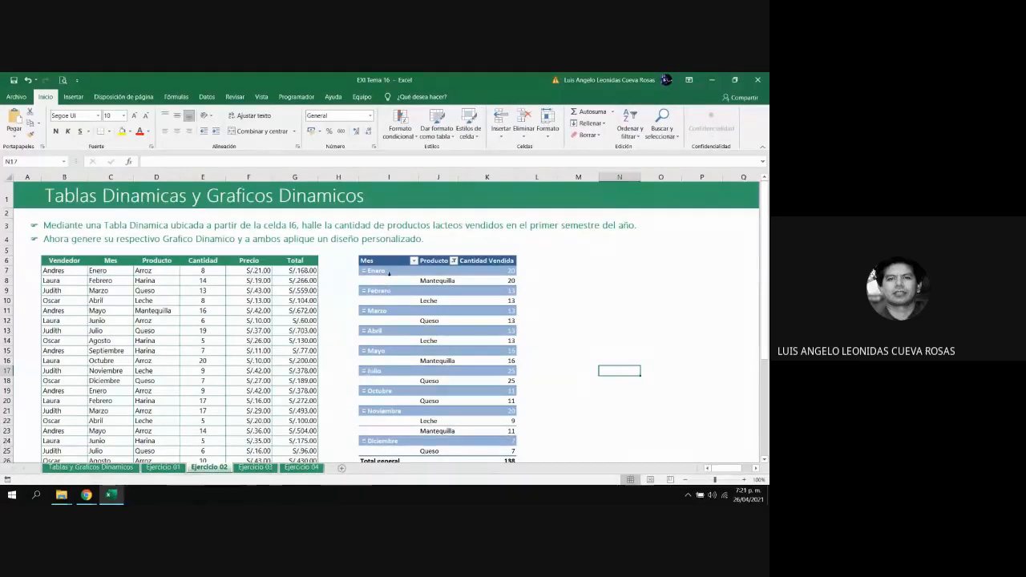
Filter the pivot table's Mes field to only the first-semester months Enero, Febrero, Marzo, Abril, Mayo and Junio
left_click(414, 261)
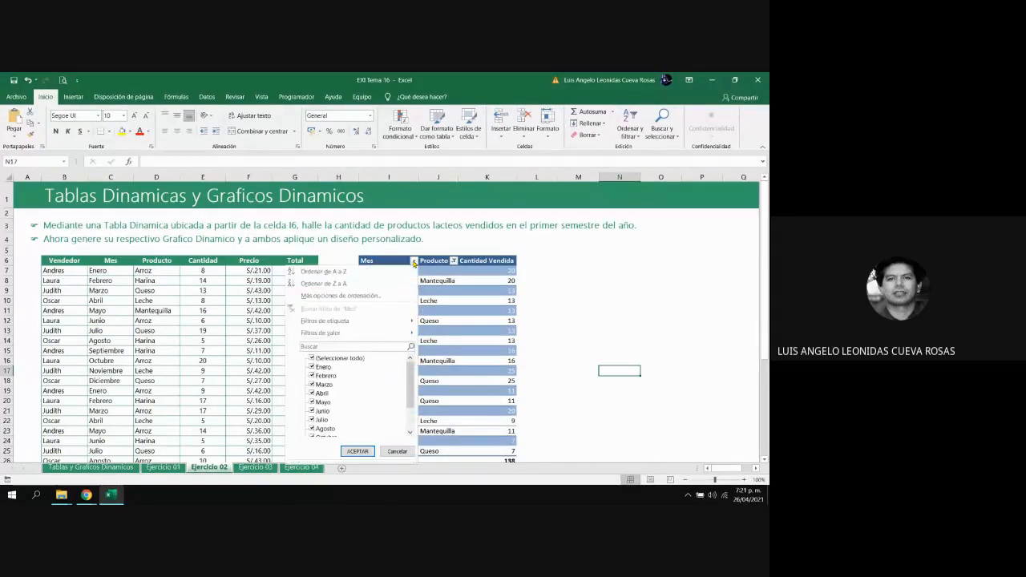
left_click(312, 359)
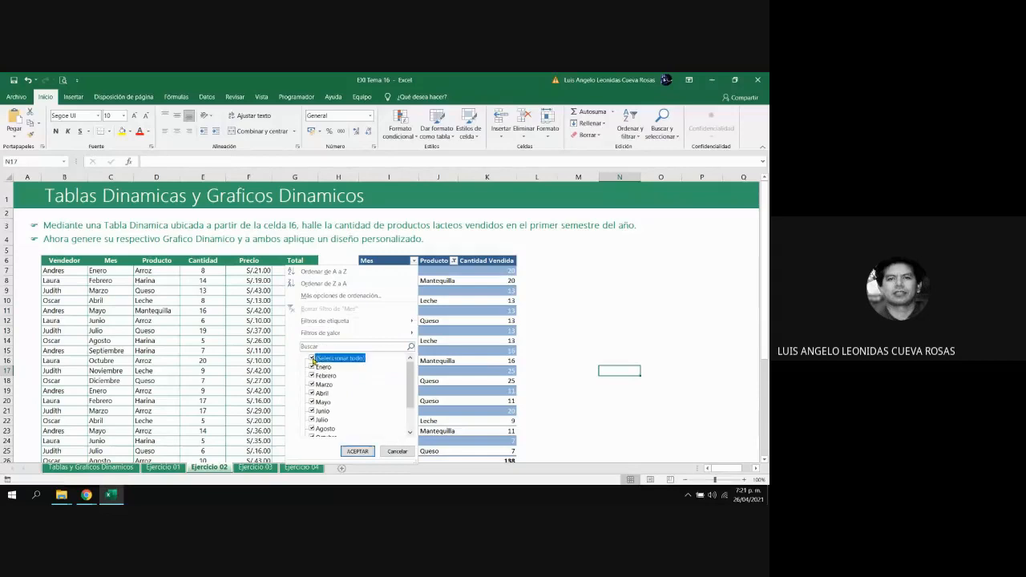
left_click(312, 366)
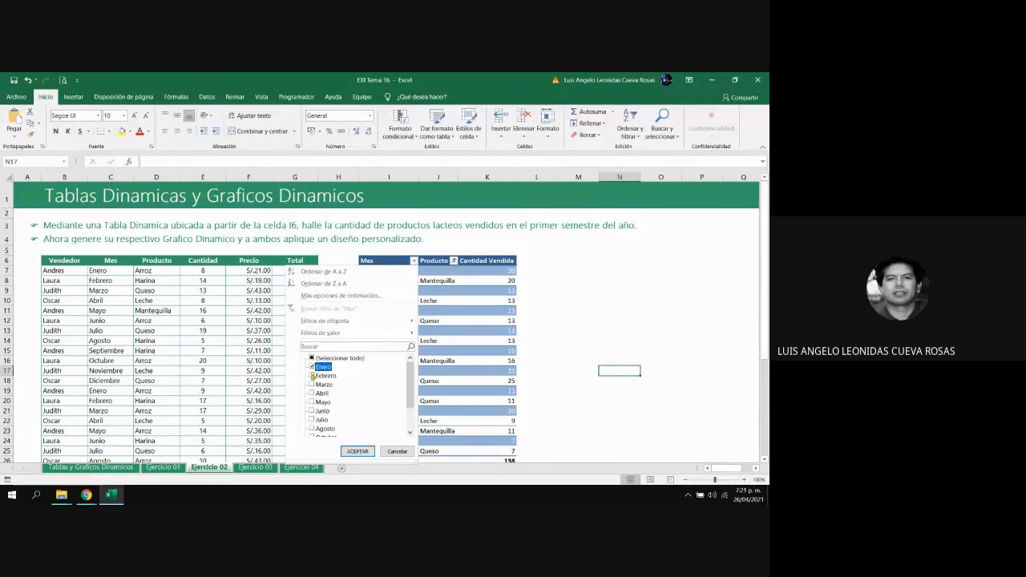
left_click(312, 375)
left_click(312, 384)
left_click(312, 393)
left_click(312, 402)
left_click(312, 411)
left_click(361, 452)
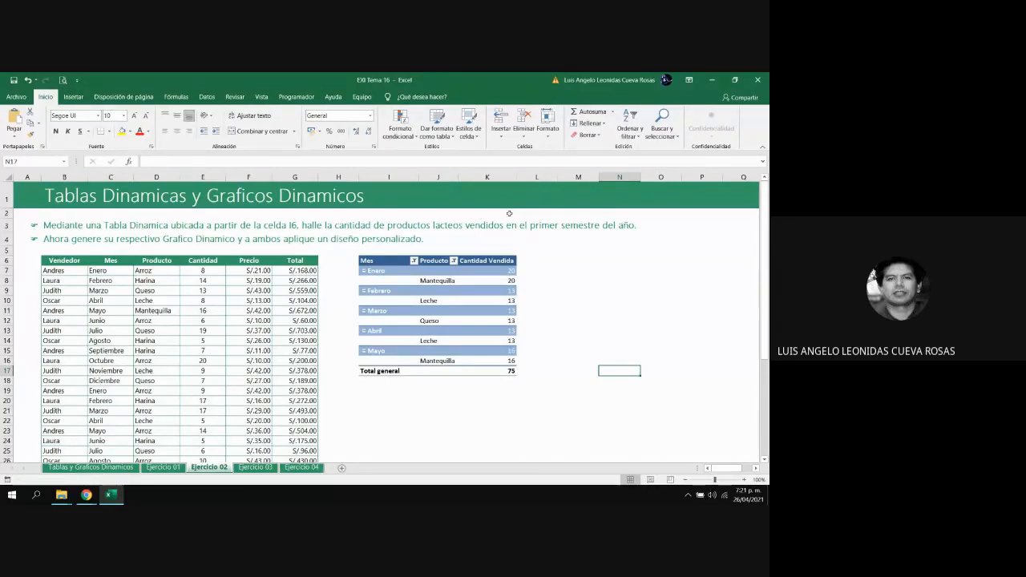
Turn off the pivot table's grand totals for both rows and columns
left_click(429, 280)
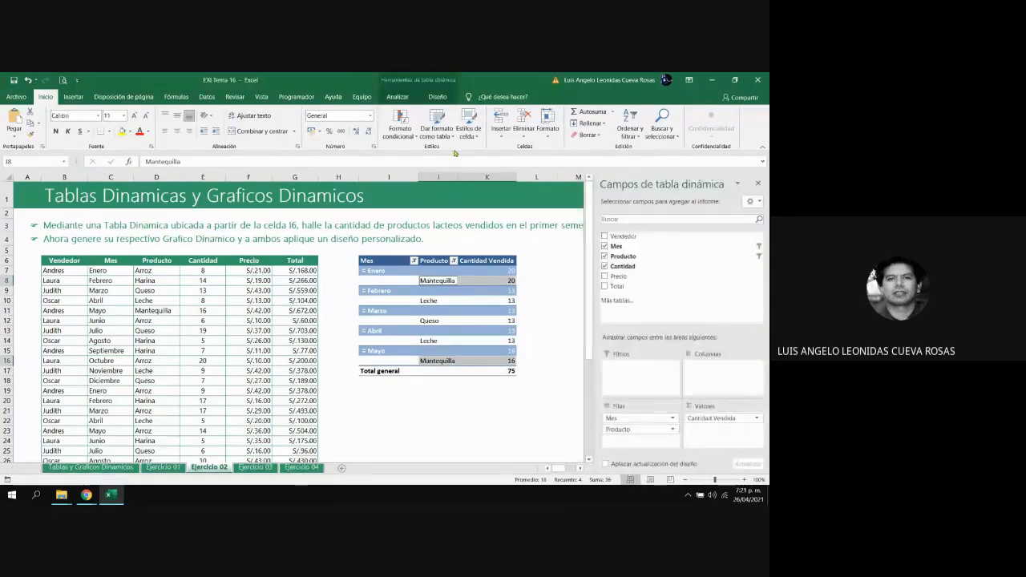
left_click(438, 97)
left_click(49, 127)
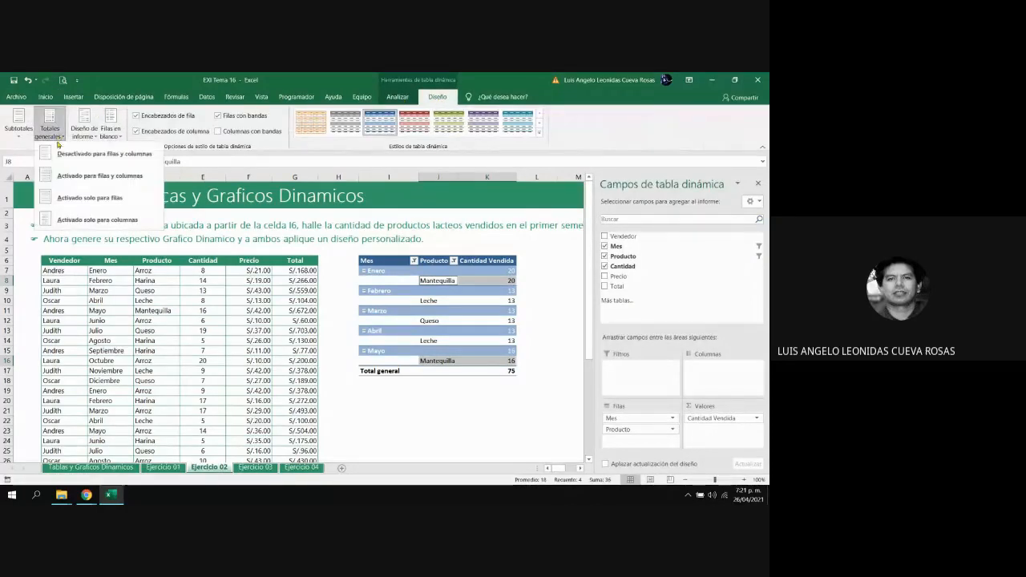
left_click(88, 151)
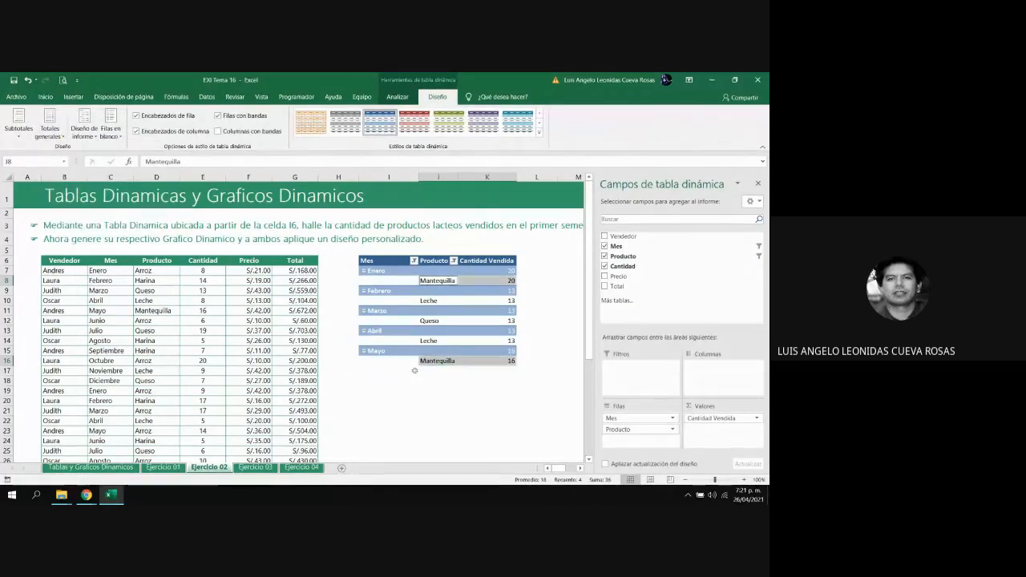
left_click(413, 400)
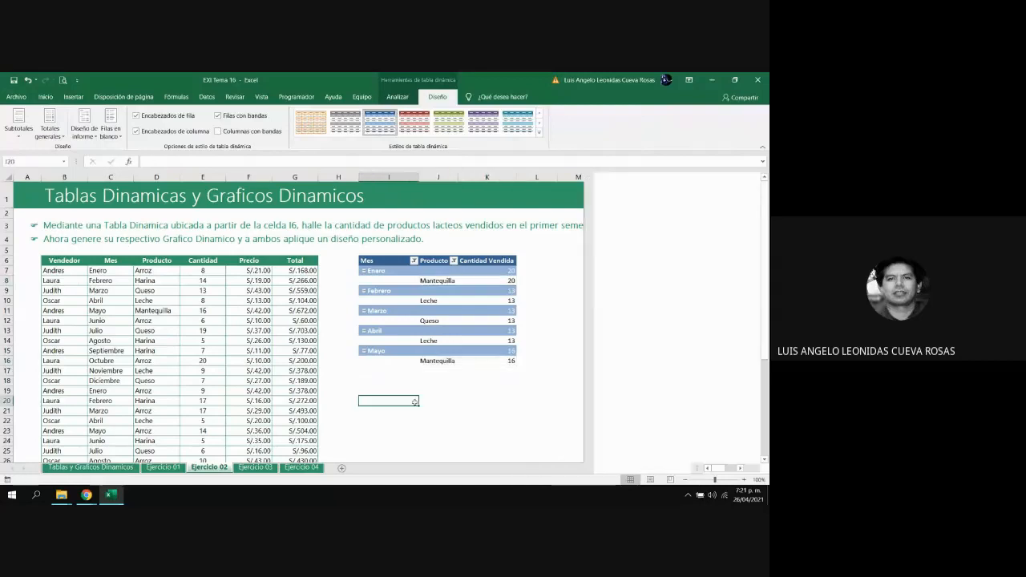
Reorder the pivot table's row fields so that Producto comes before Mes
left_click(447, 322)
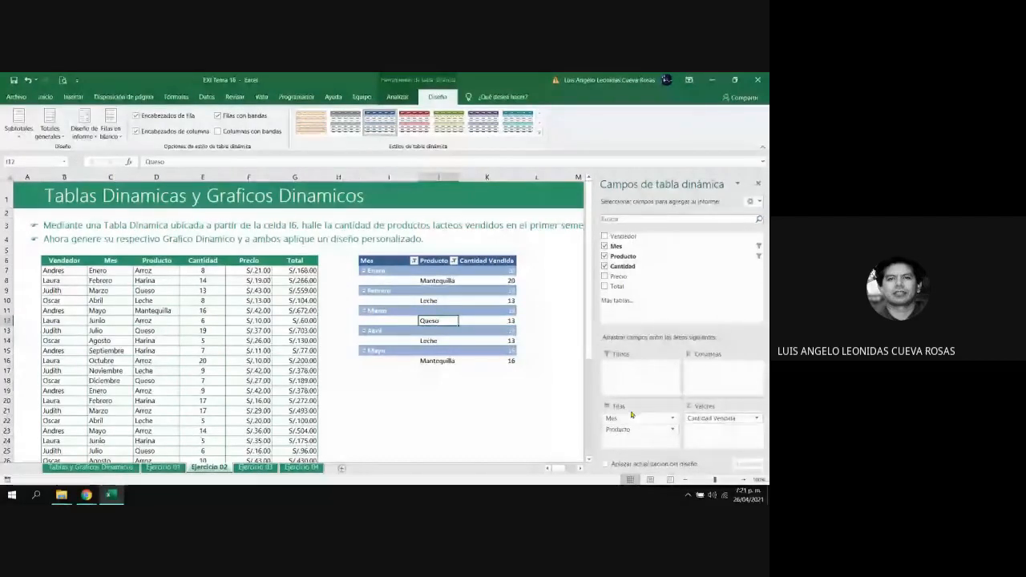
left_click_drag(624, 432, 620, 416)
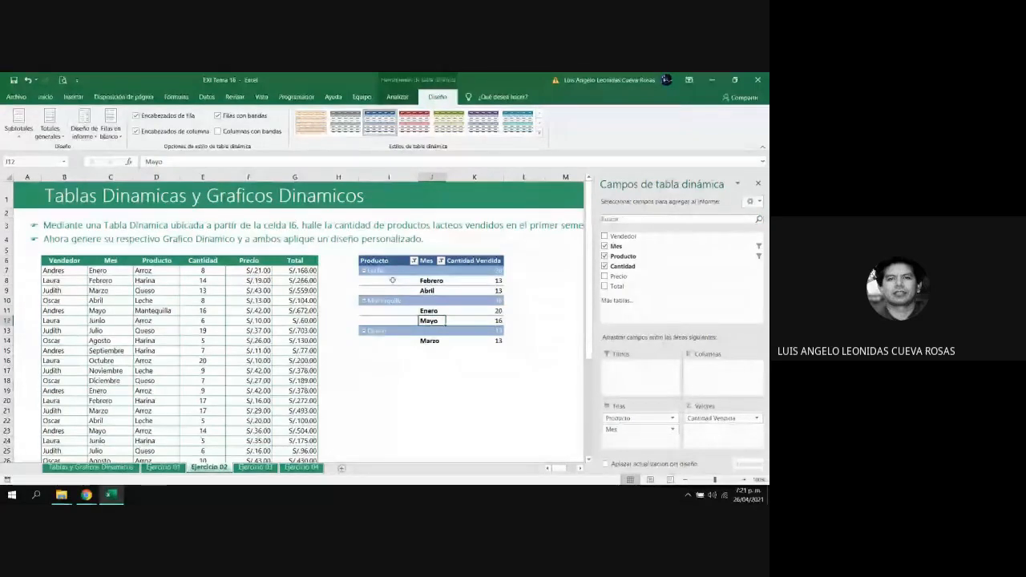
mouse_move(494, 285)
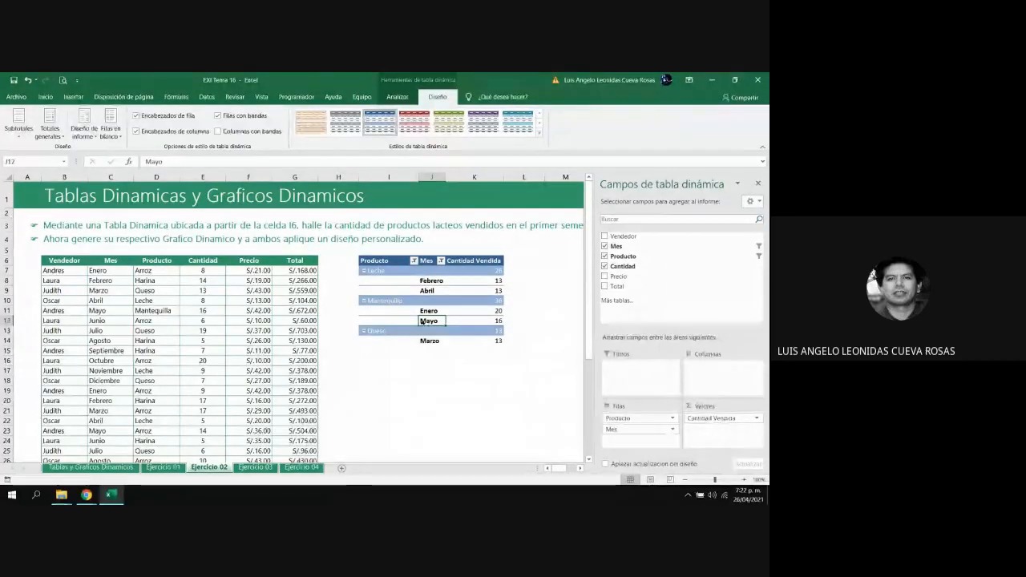
Make the Leche, Mantequilla and Queso group rows bold and widen the pivot table's columns I and J slightly
left_click(378, 273)
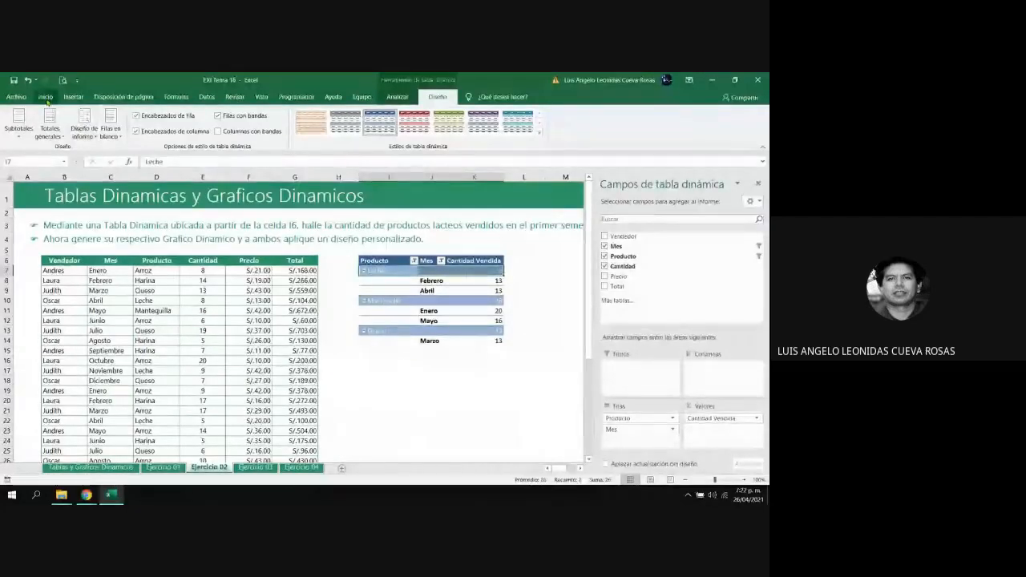
left_click(45, 97)
key("Down")
key("Down")
key("Down")
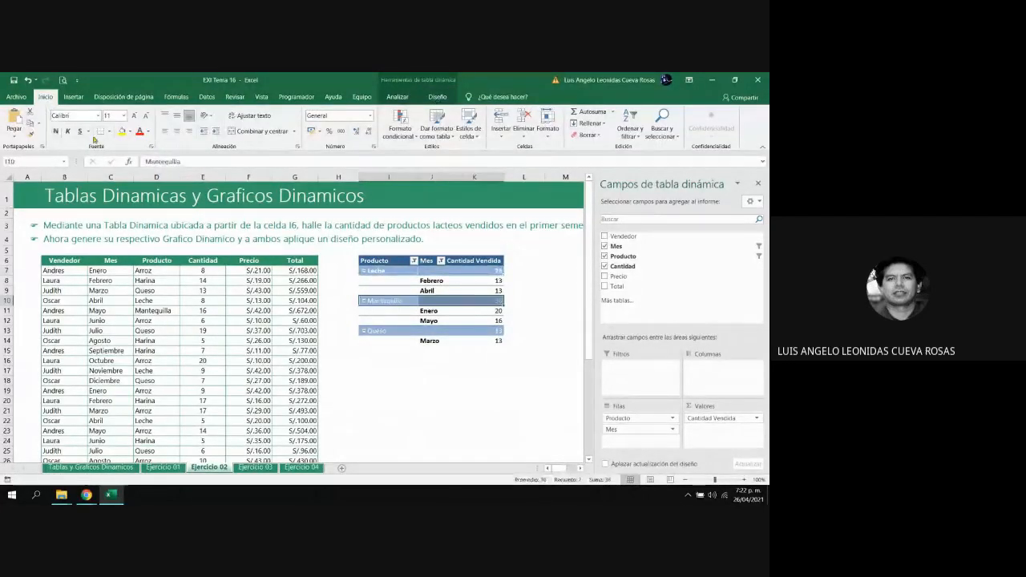
key("Down")
key("Down")
key("Down")
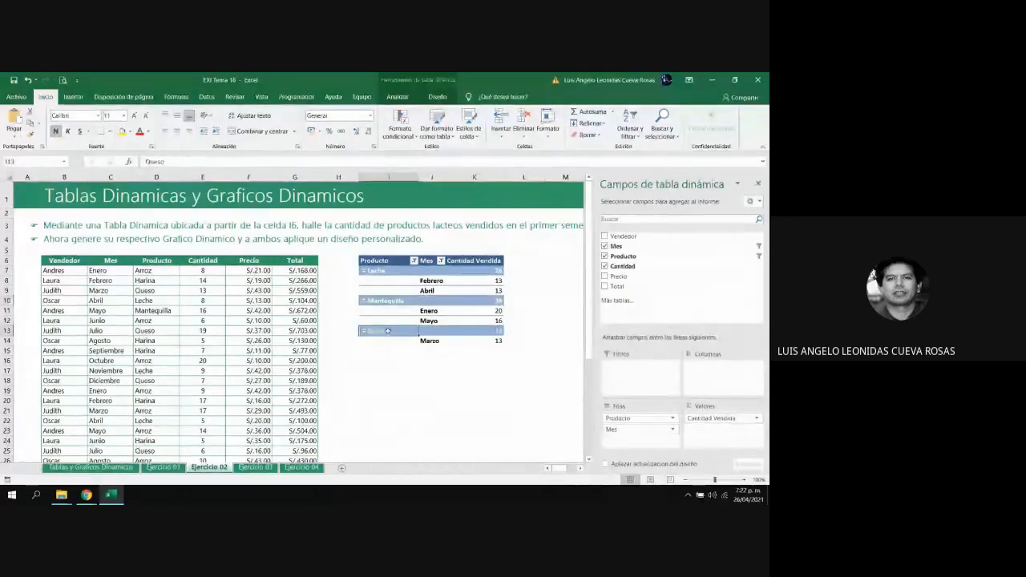
left_click(476, 419)
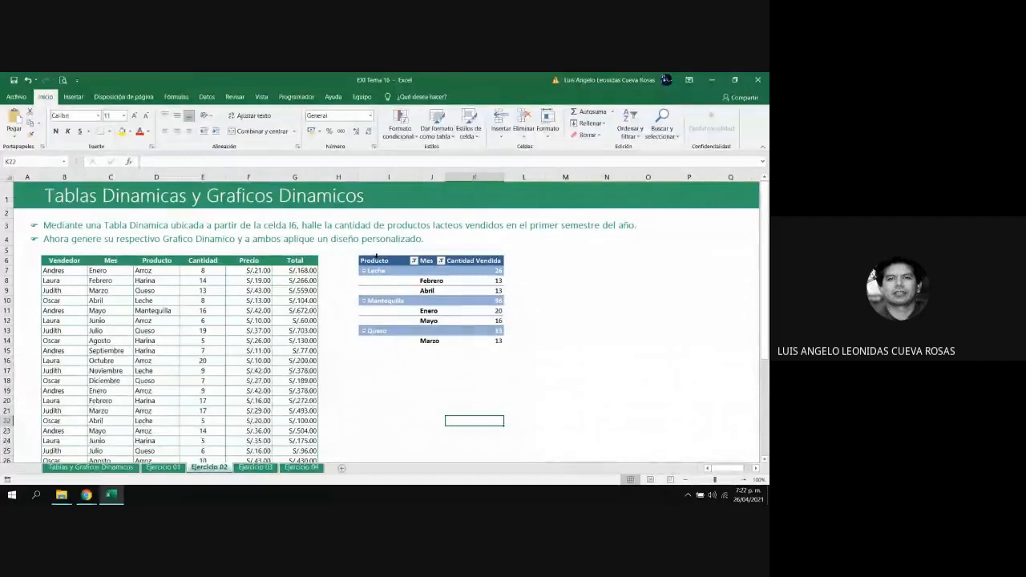
left_click_drag(446, 176, 425, 179)
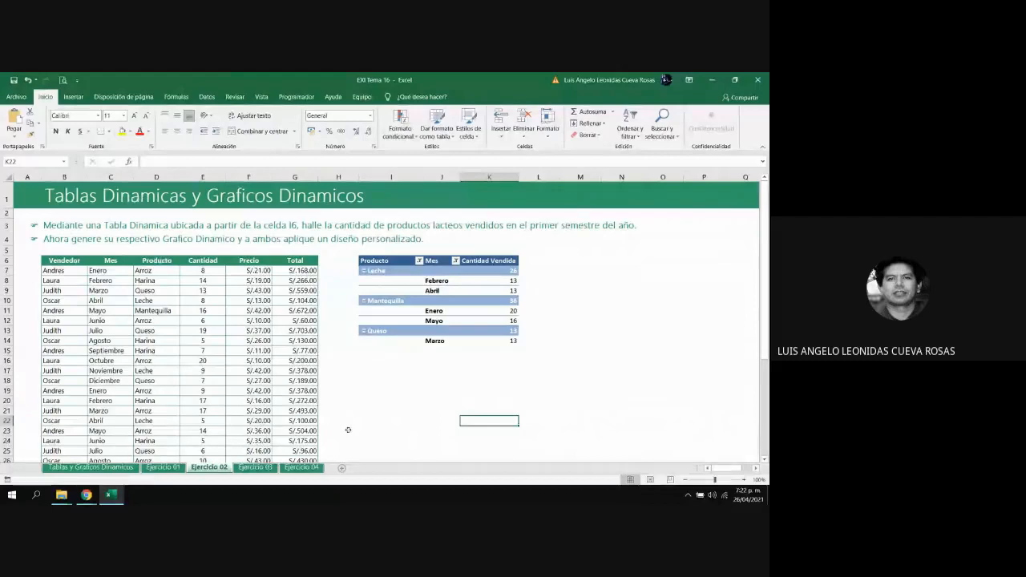
Create a pivot table from the table TDejercicio3 on the existing Ejercicio 03 sheet, starting at cell I6
left_click(261, 469)
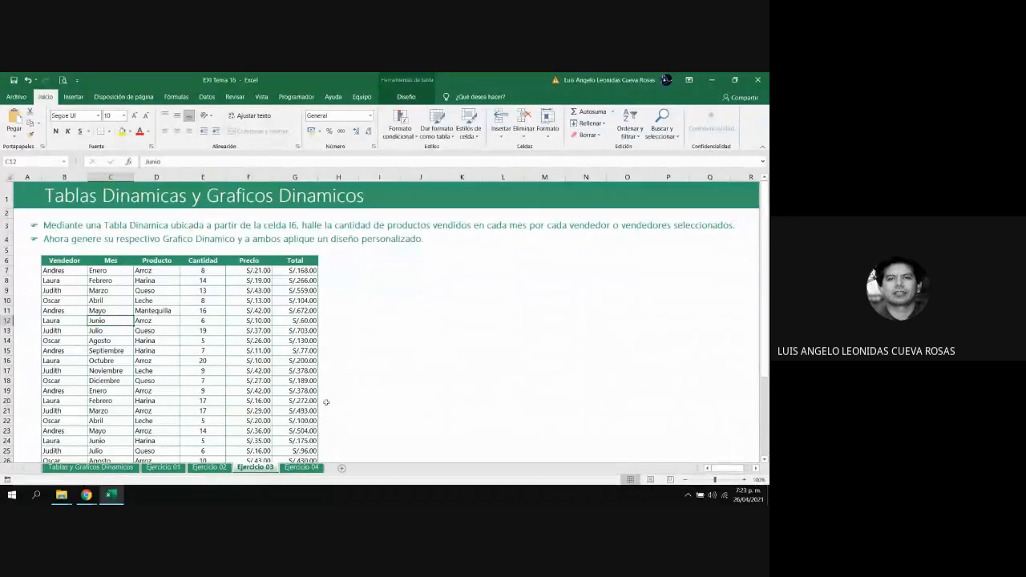
left_click(224, 467)
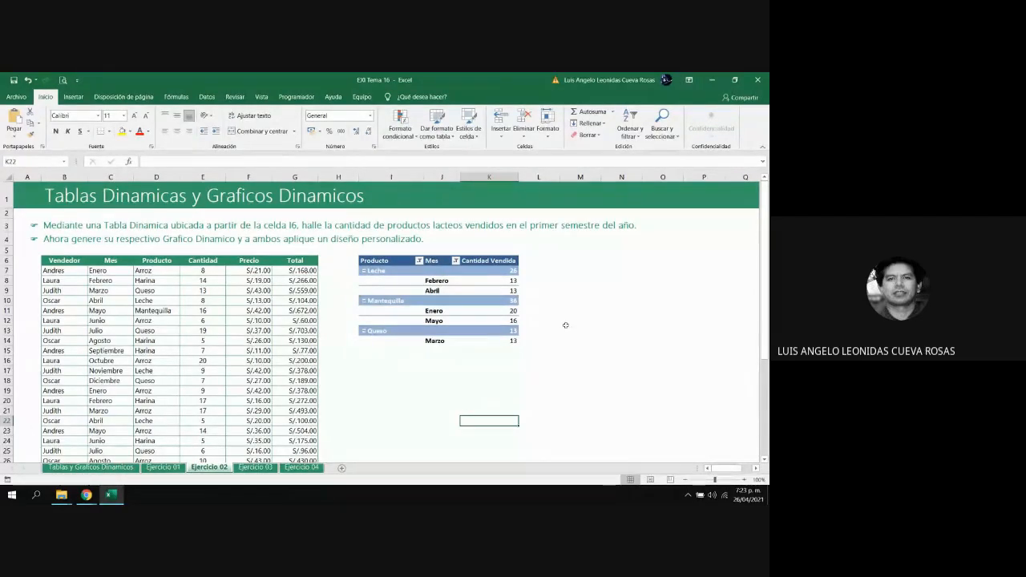
left_click(252, 471)
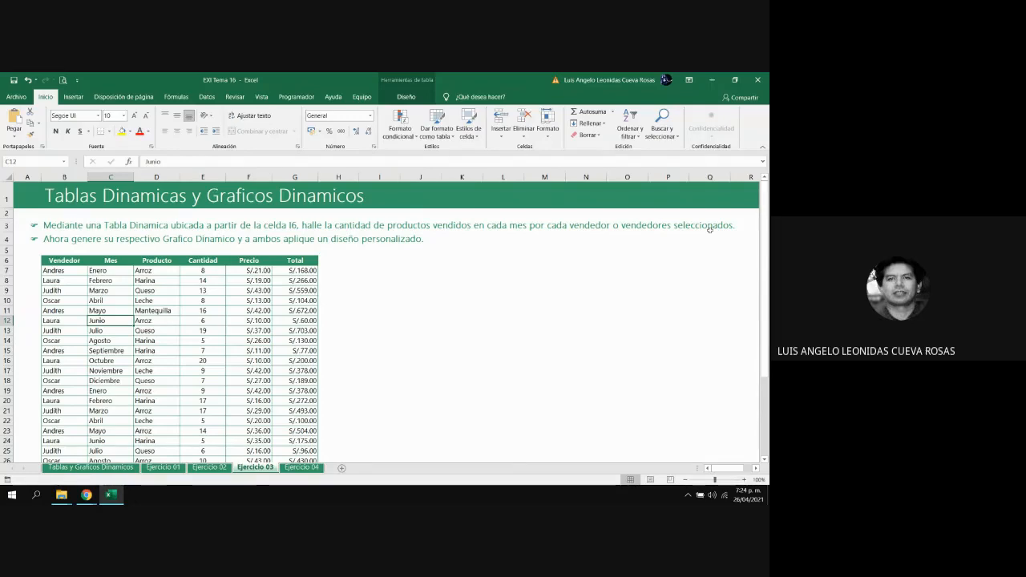
left_click(384, 288)
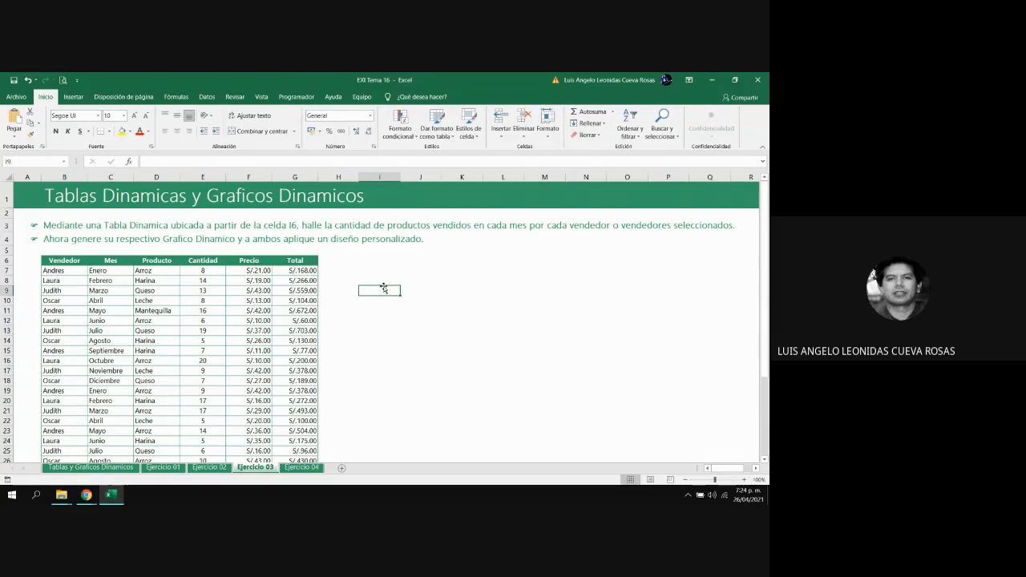
left_click(301, 292)
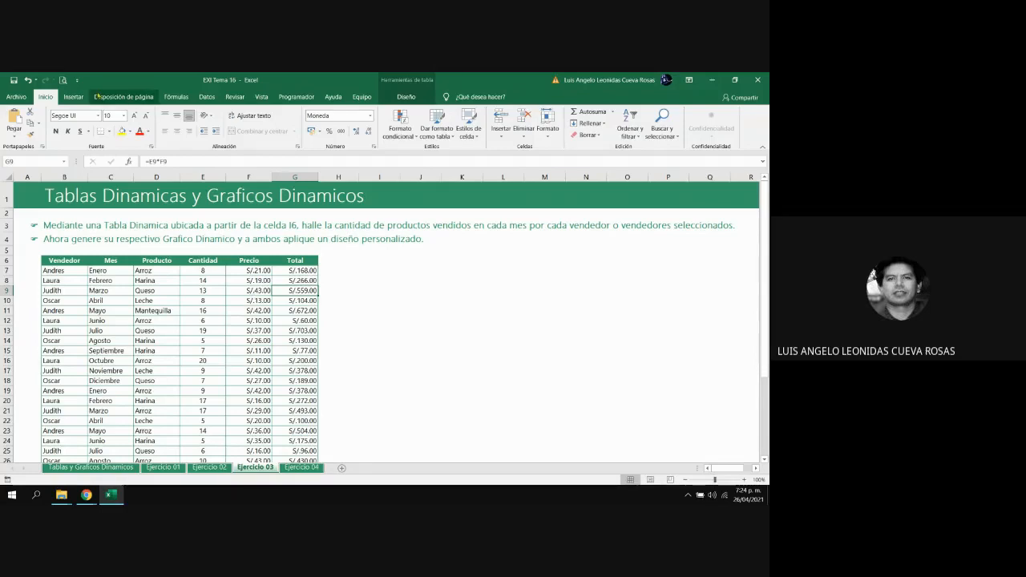
left_click(73, 96)
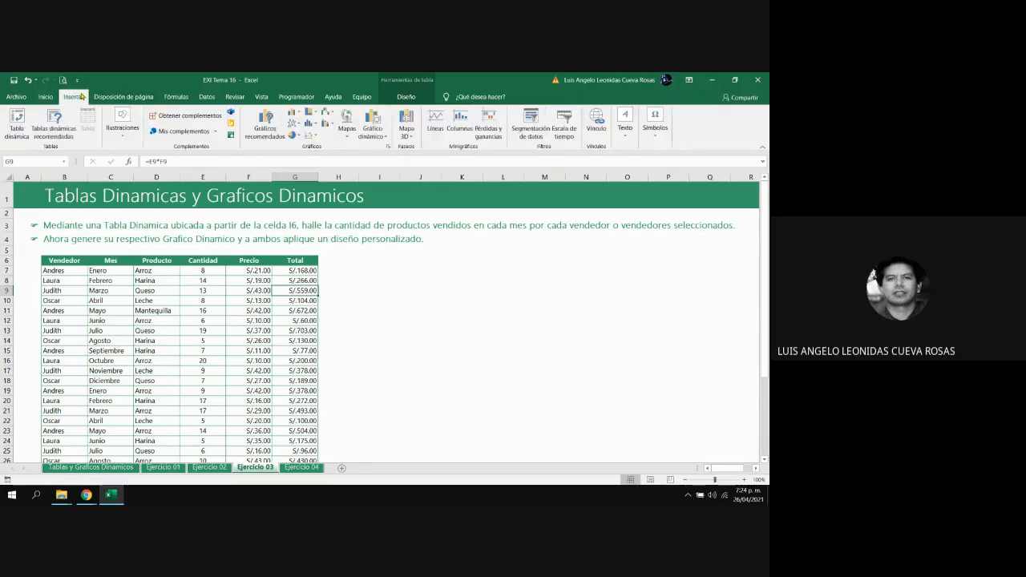
left_click(19, 124)
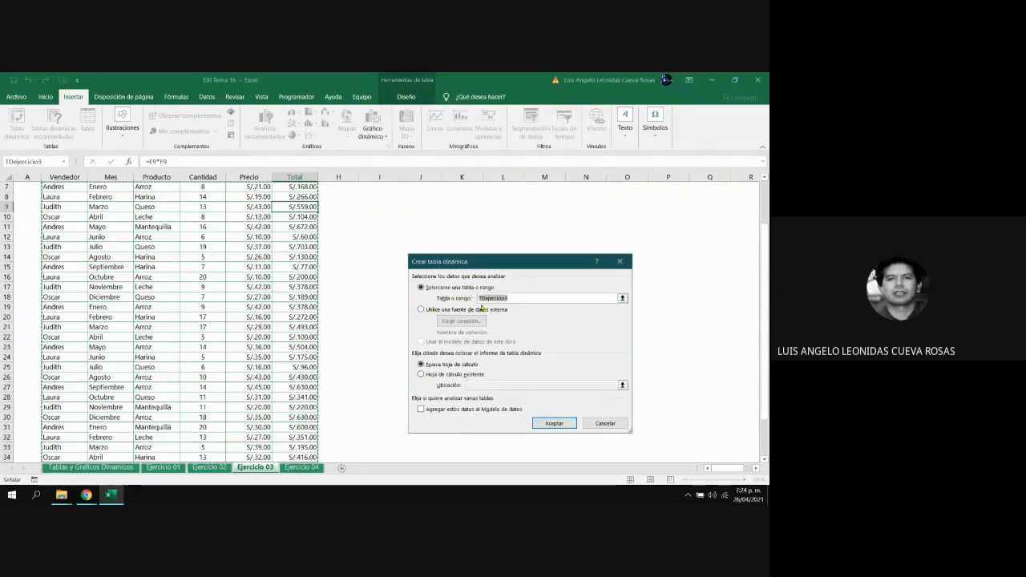
left_click(425, 375)
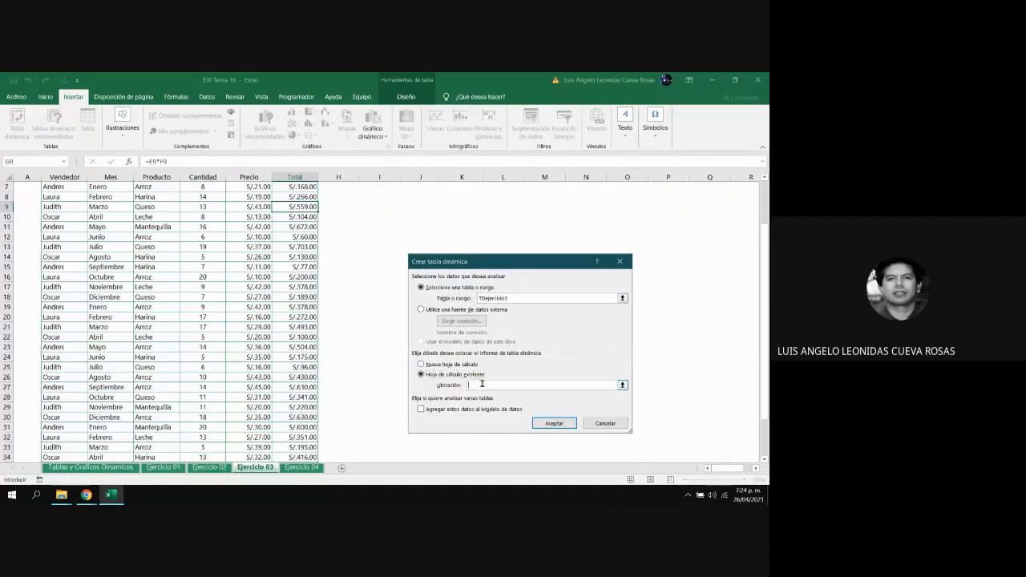
left_click_drag(763, 379, 763, 335)
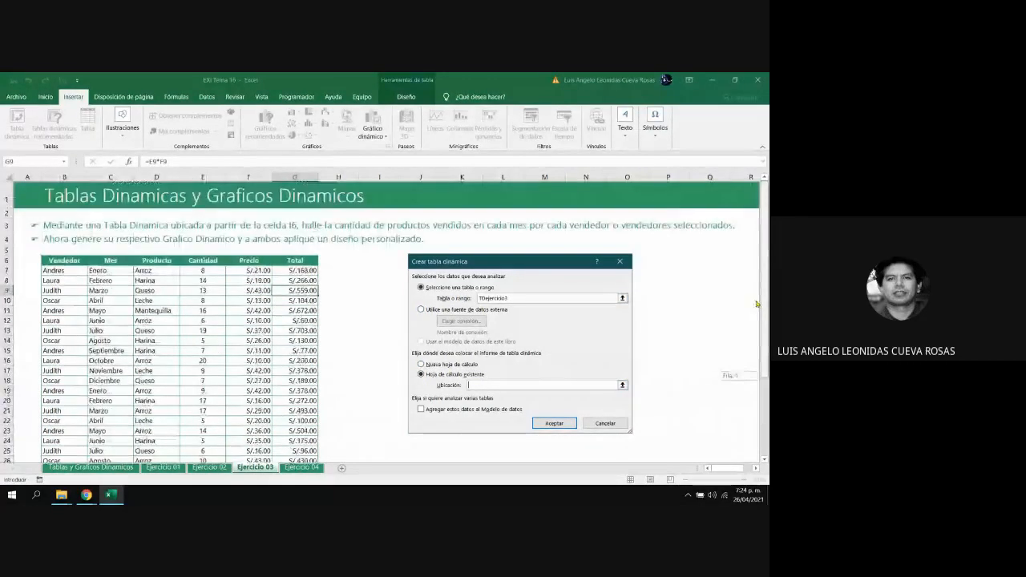
left_click(378, 261)
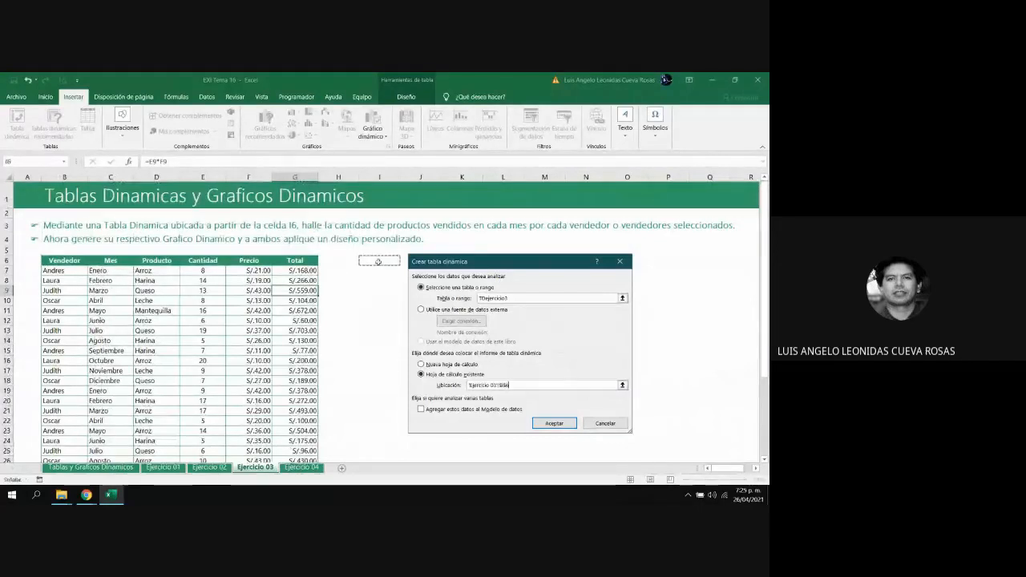
left_click(554, 424)
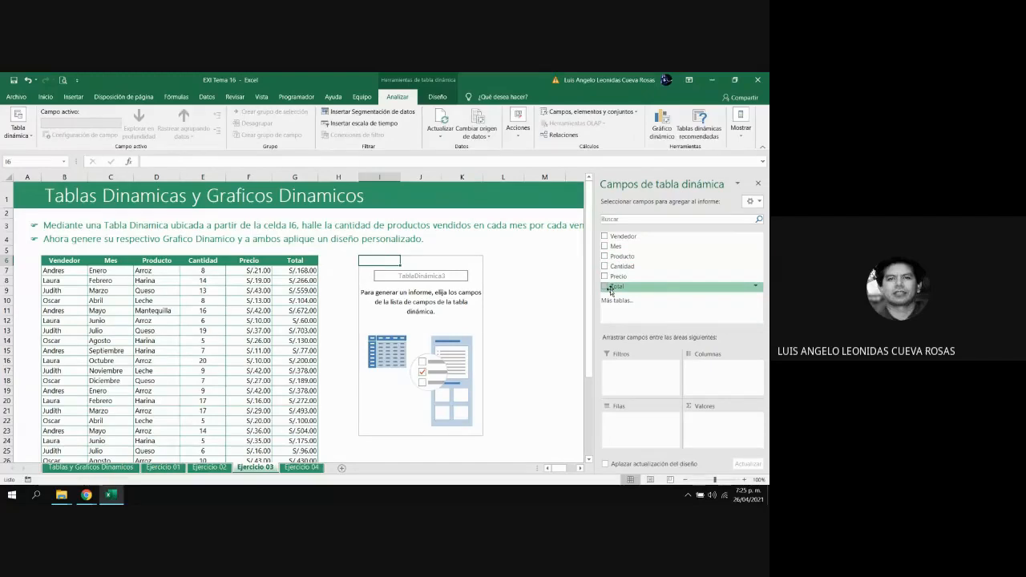
Add Mes and Producto as row fields and Cantidad as summed values, and close the field list
left_click(611, 247)
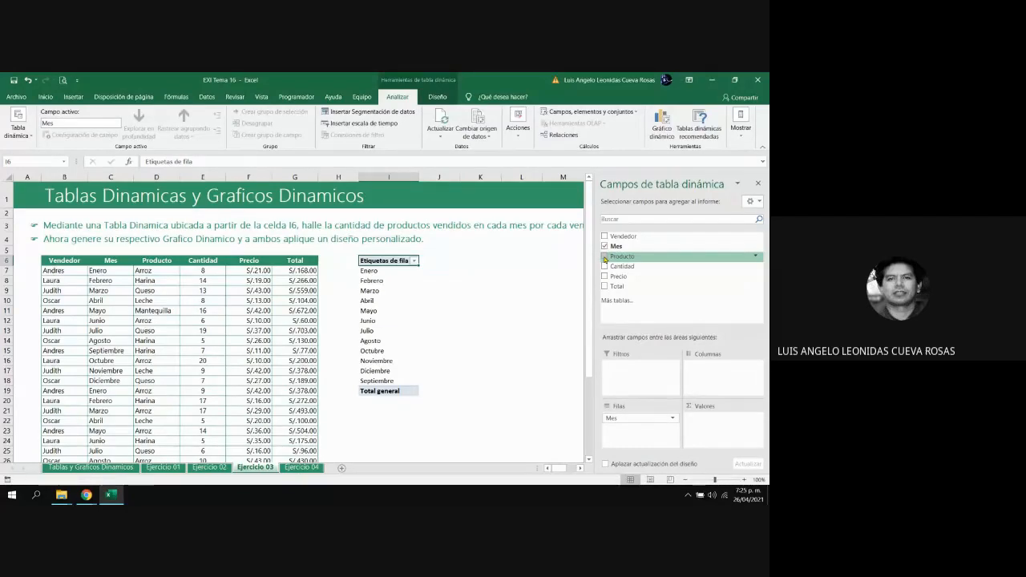
left_click(604, 257)
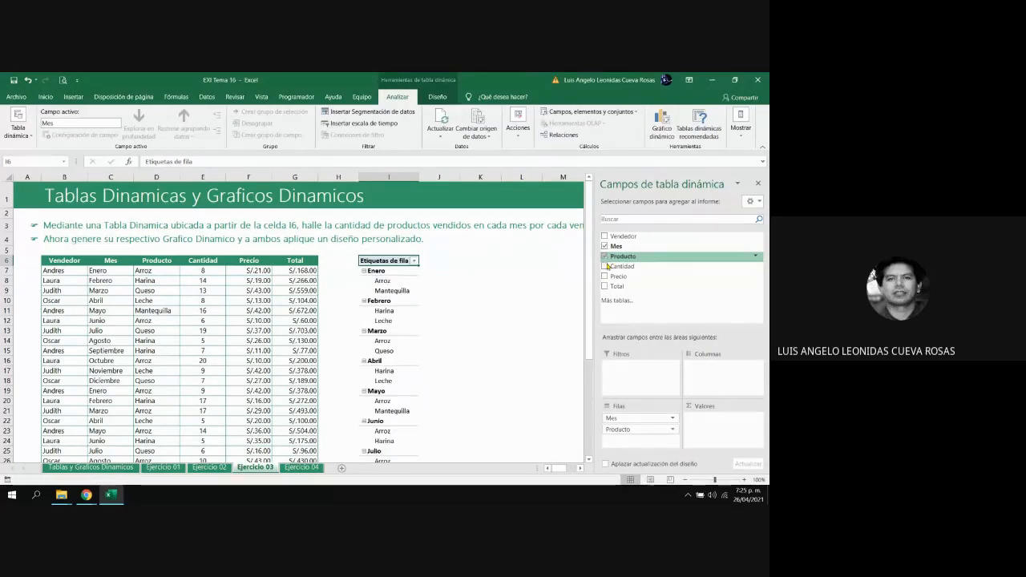
left_click(605, 267)
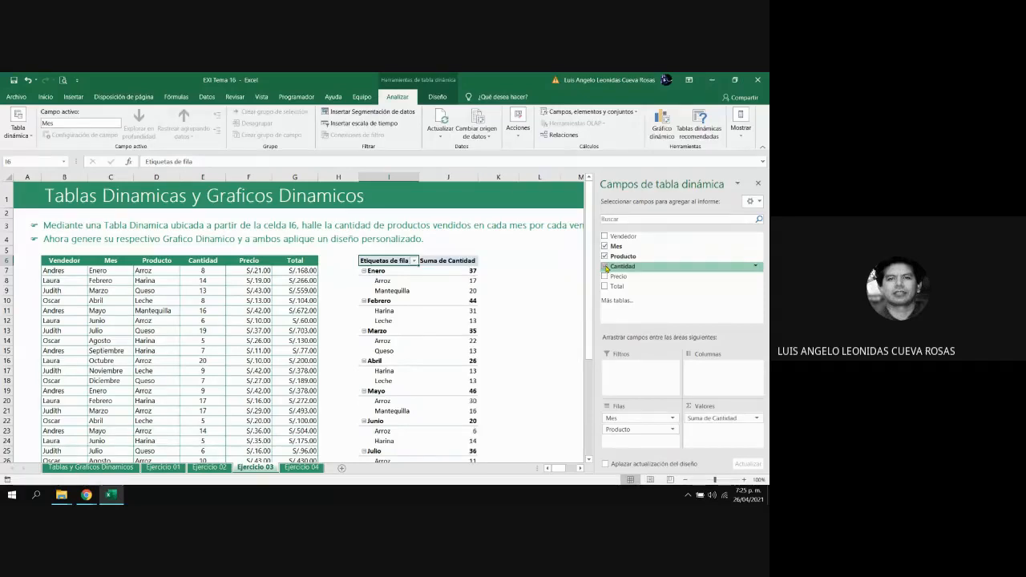
left_click(758, 184)
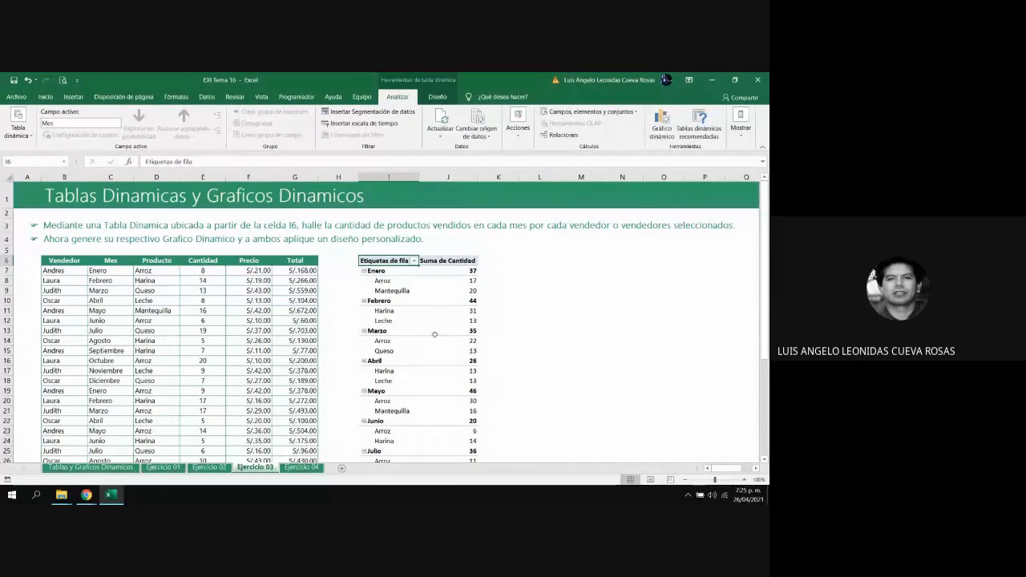
Apply a blue Medium style to the Ejercicio 03 pivot table and turn on banded rows
left_click_drag(385, 261, 474, 438)
scroll(413, 201, "up", 5)
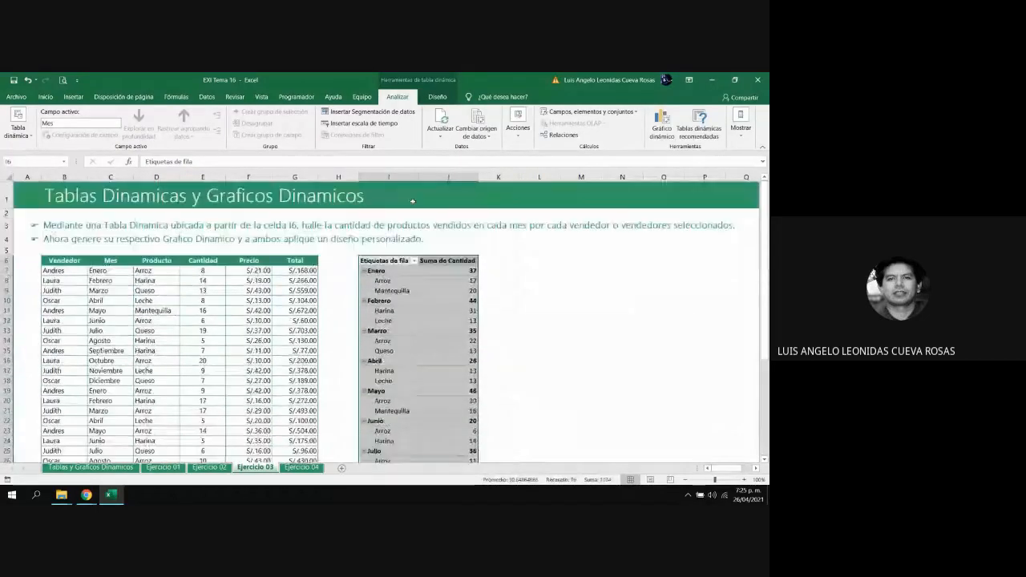
left_click(438, 97)
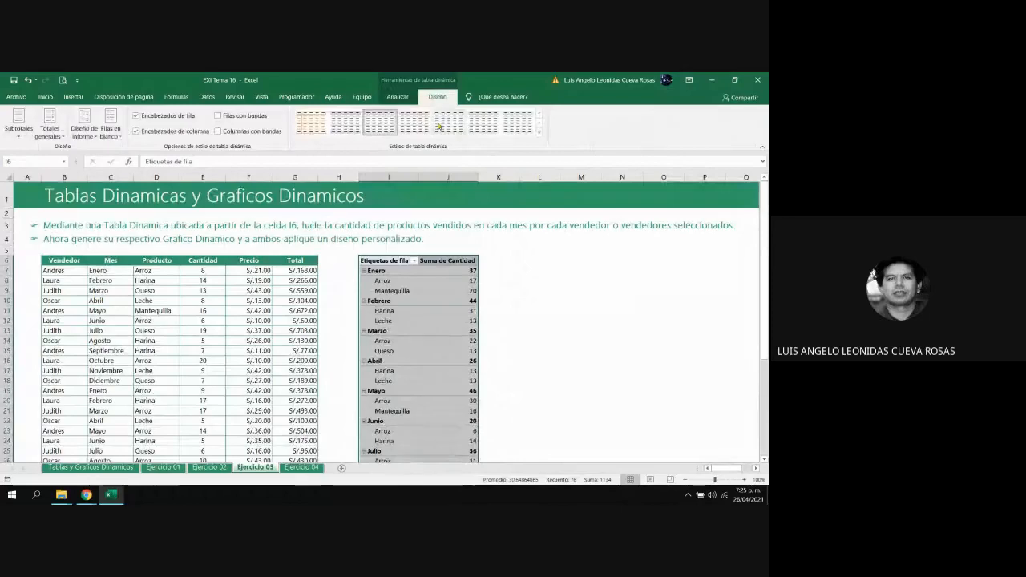
left_click(539, 134)
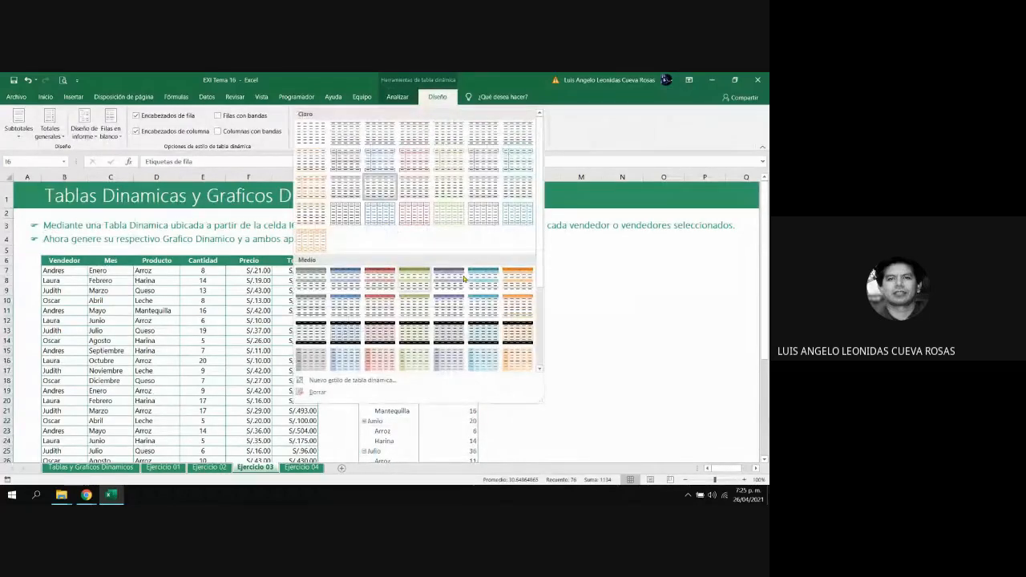
left_click(346, 280)
left_click(218, 116)
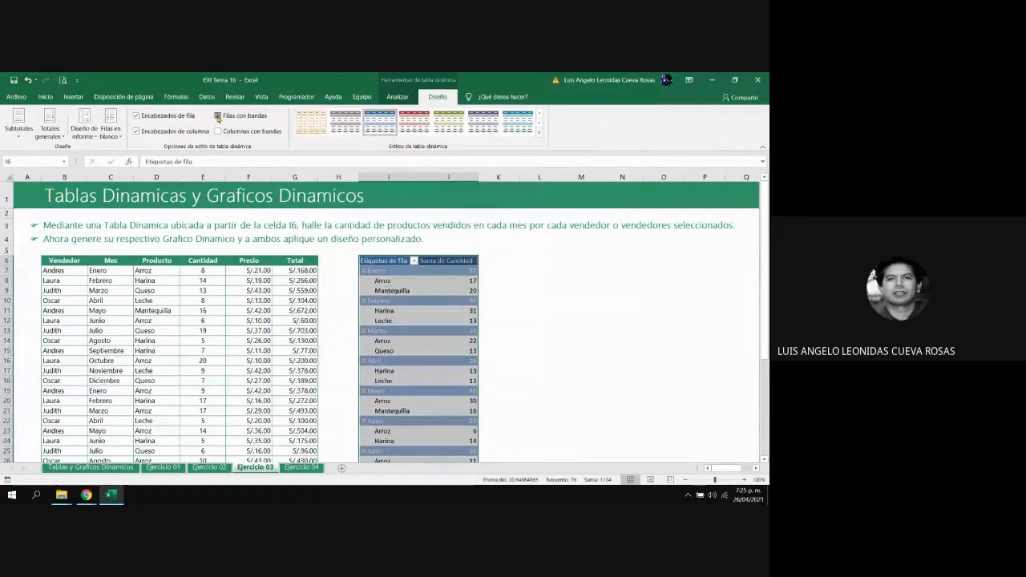
Set the pivot table's report layout to outline form and turn off grand totals for rows and columns
left_click(83, 131)
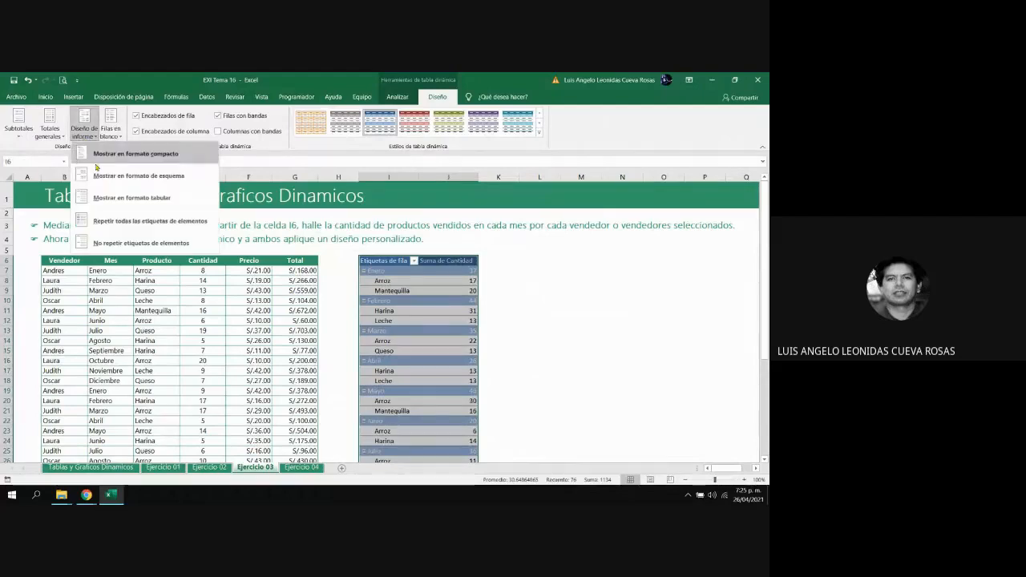
left_click(121, 176)
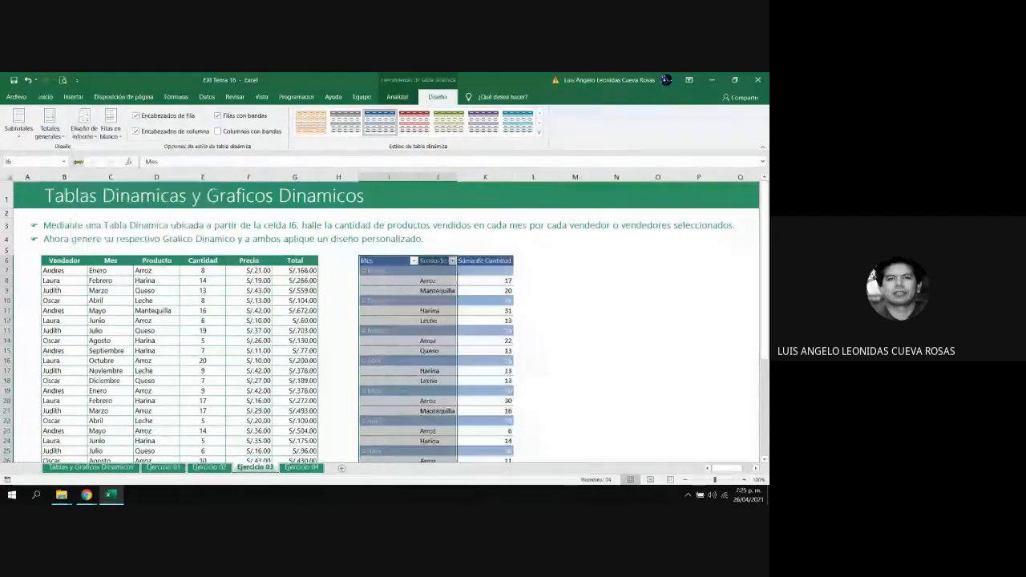
left_click(50, 131)
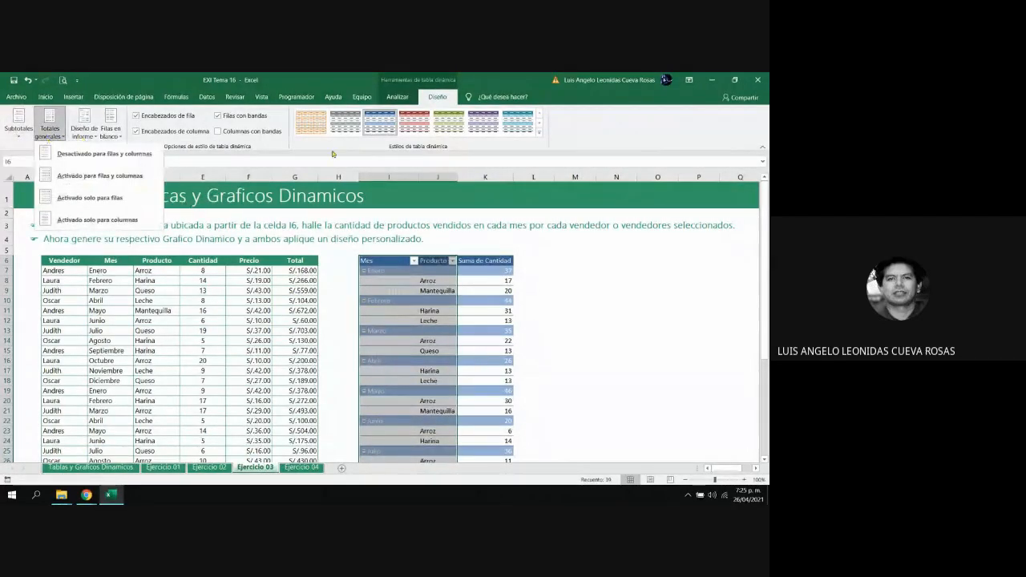
left_click(98, 158)
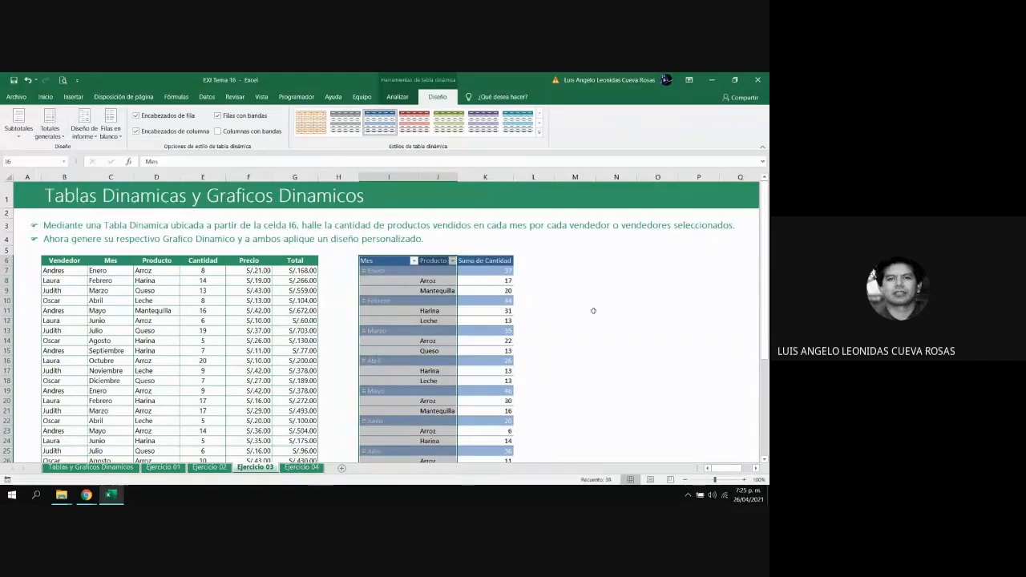
Make the pivot table's header and month group rows bold, and widen its columns I to K
left_click(384, 176)
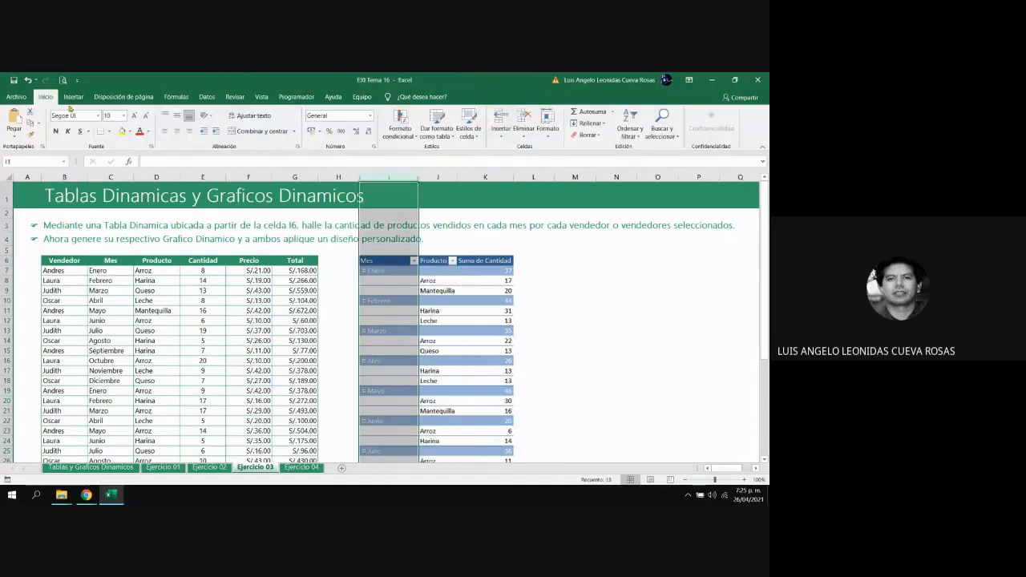
left_click(389, 260)
left_click_drag(393, 261, 472, 254)
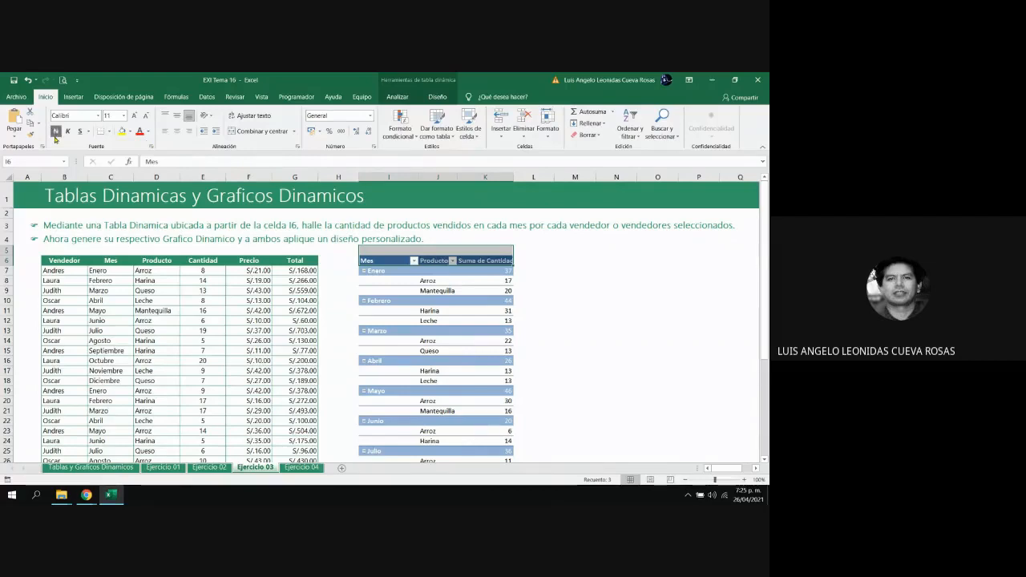
left_click(606, 292)
left_click_drag(514, 177, 525, 177)
left_click_drag(457, 178, 427, 177)
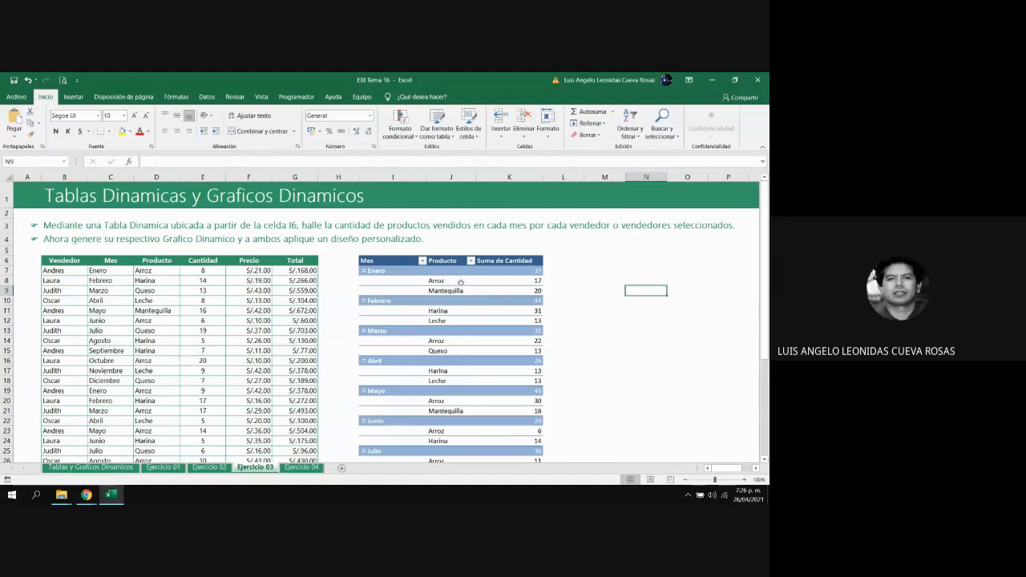
Show the pivot table's field list again and add Vendedor as a report filter
left_click(509, 298)
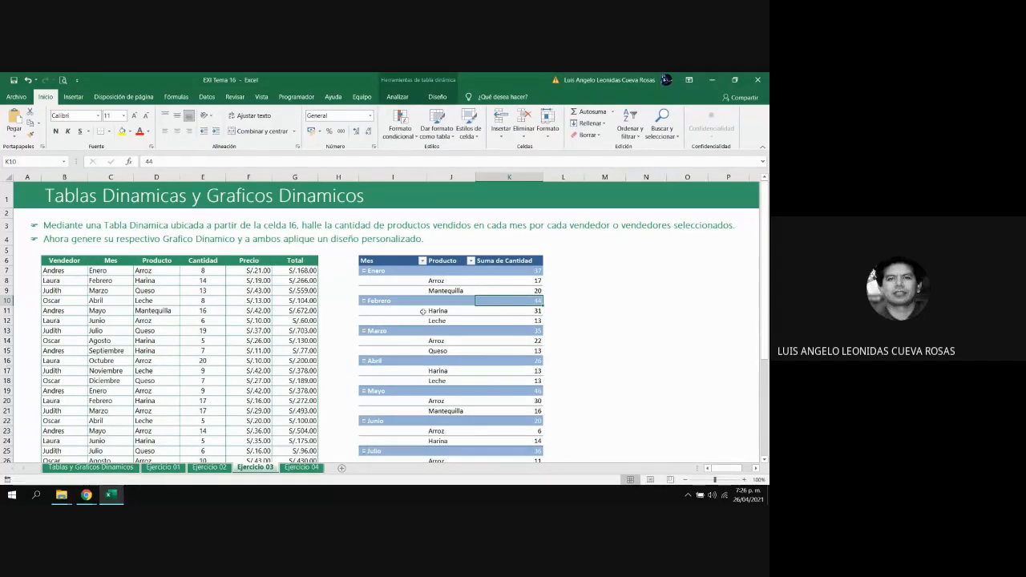
left_click(487, 289)
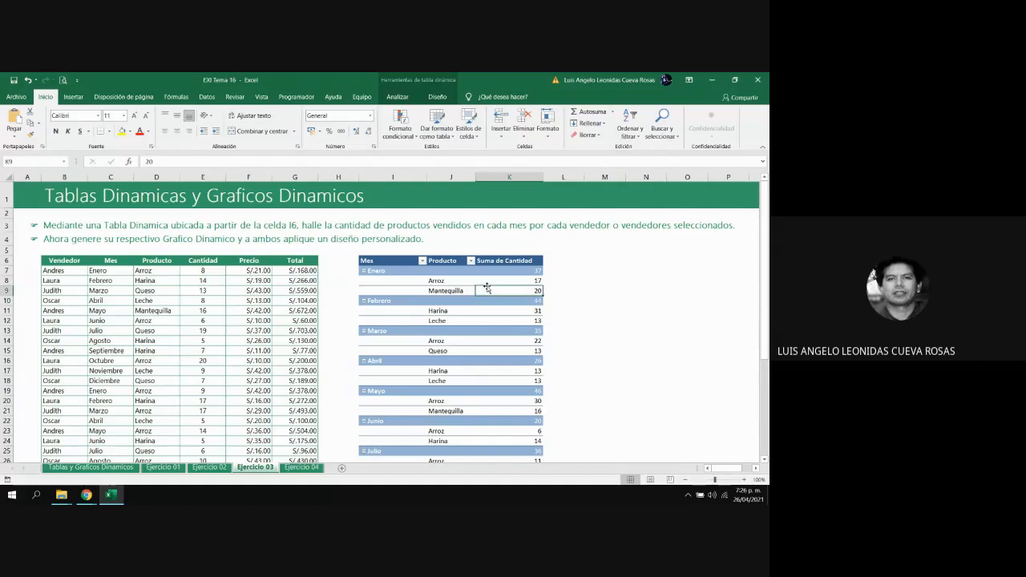
left_click(438, 97)
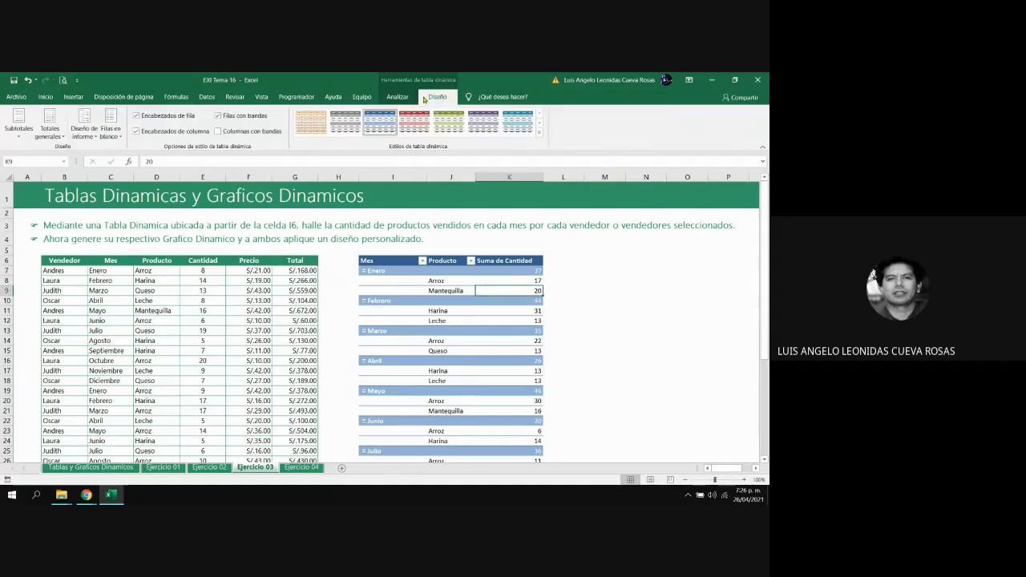
left_click(398, 97)
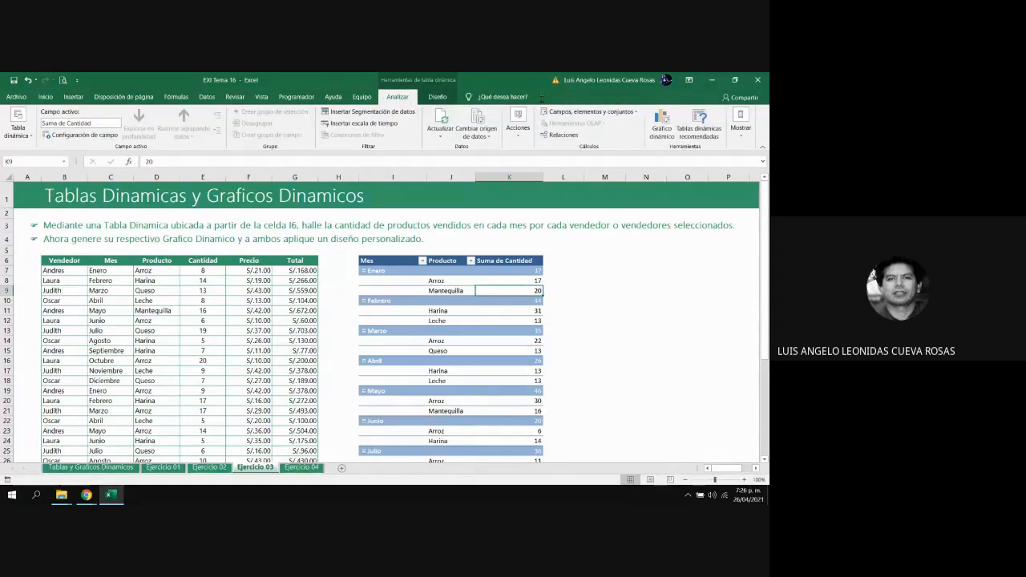
left_click(740, 127)
left_click(696, 167)
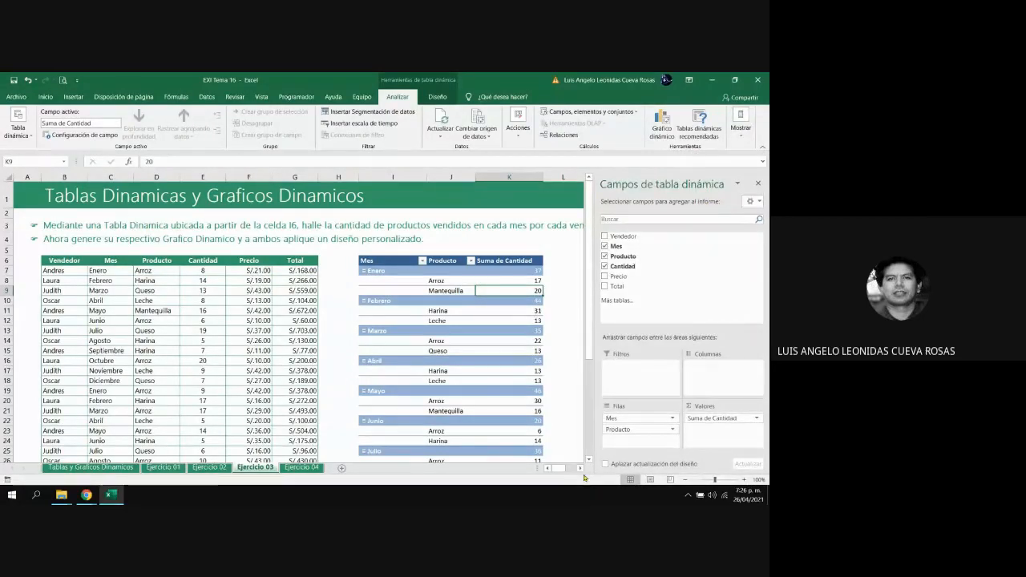
left_click_drag(580, 472, 581, 473)
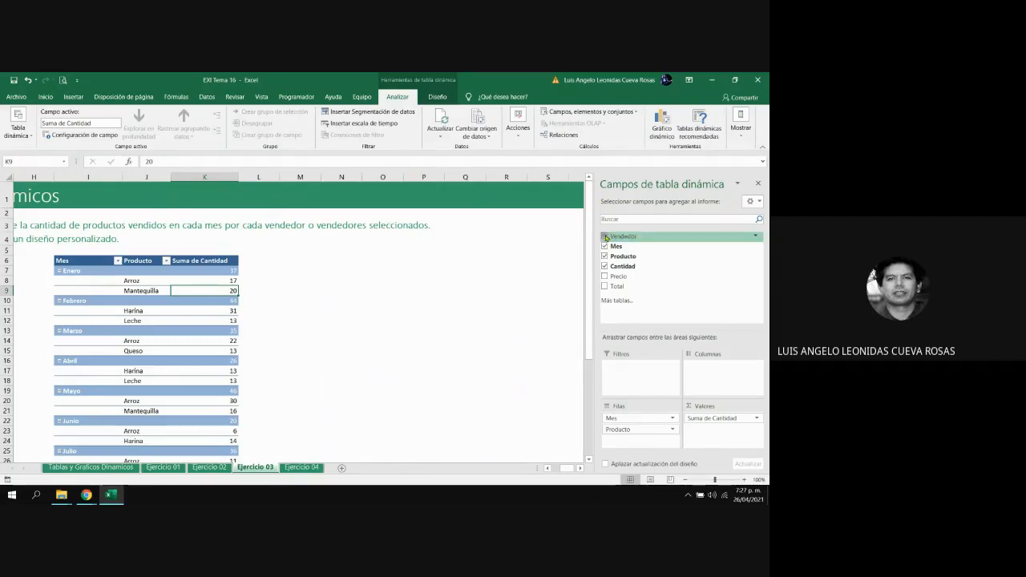
left_click_drag(606, 237, 654, 374)
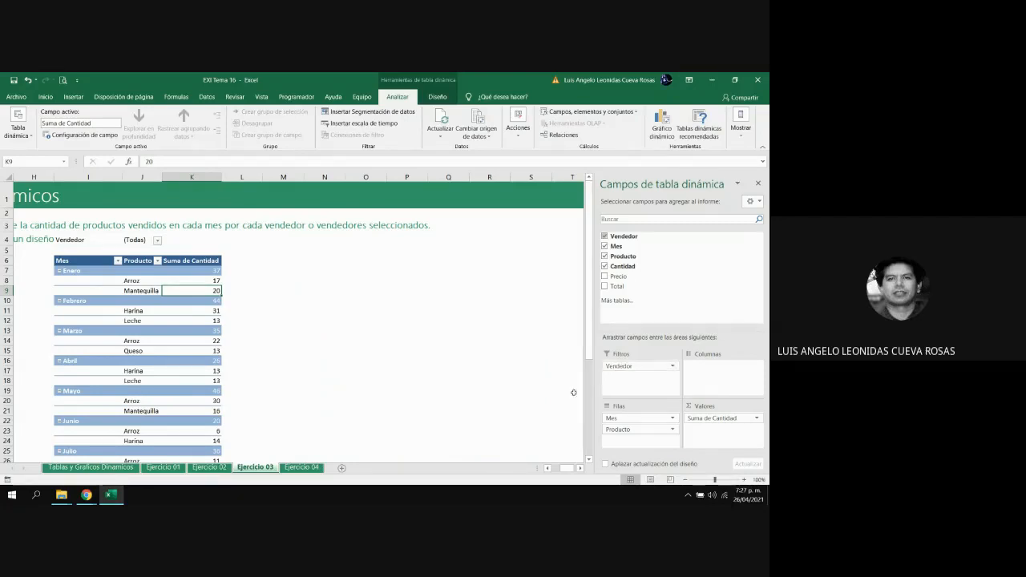
Review the Tablas y Graficos Dinamicos sheet's explanation, return to Ejercicio 03 and look over the pivot table's month and product rows
left_click(550, 472)
left_click(550, 472)
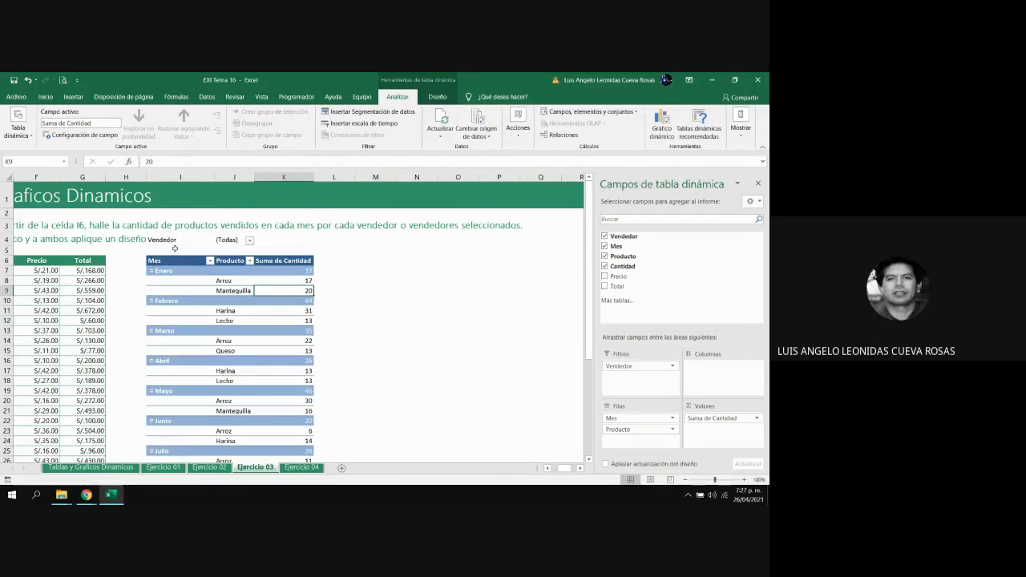
left_click(119, 467)
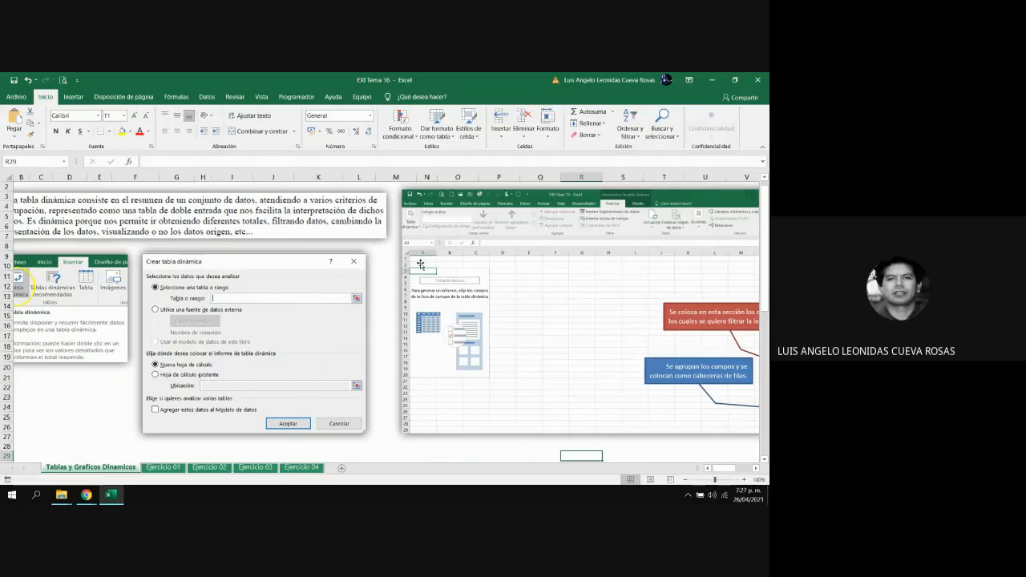
left_click(248, 470)
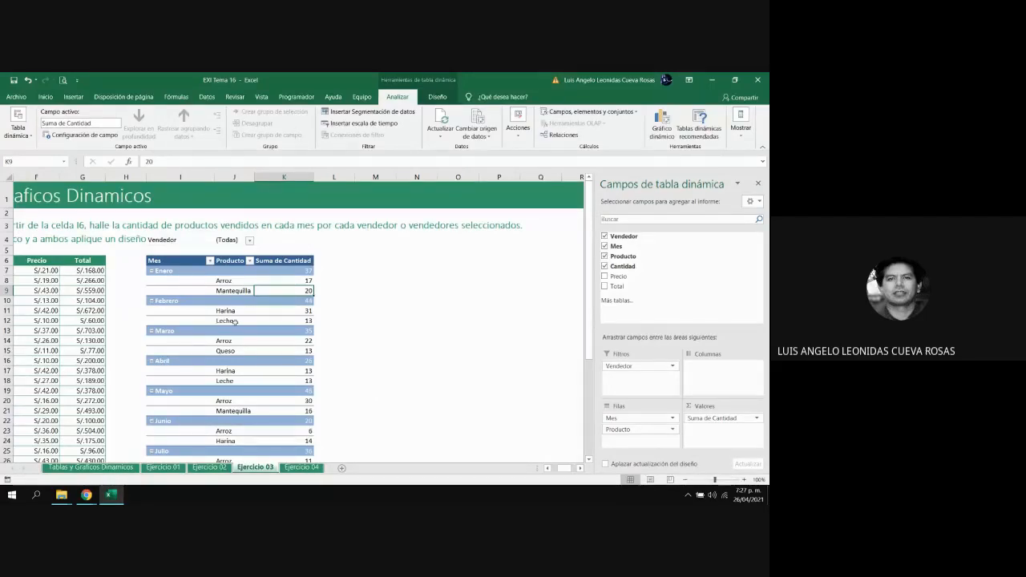
scroll(235, 322, "down", 15)
scroll(235, 322, "up", 15)
Enable selecting multiple elements in the Vendedor filter and show only the first seller in the list
left_click(251, 241)
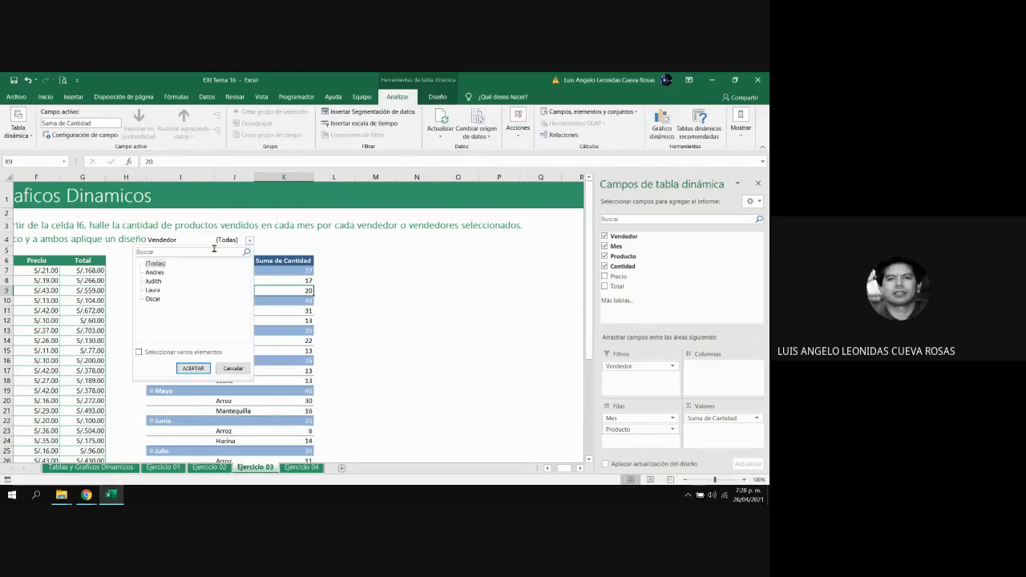
left_click(139, 355)
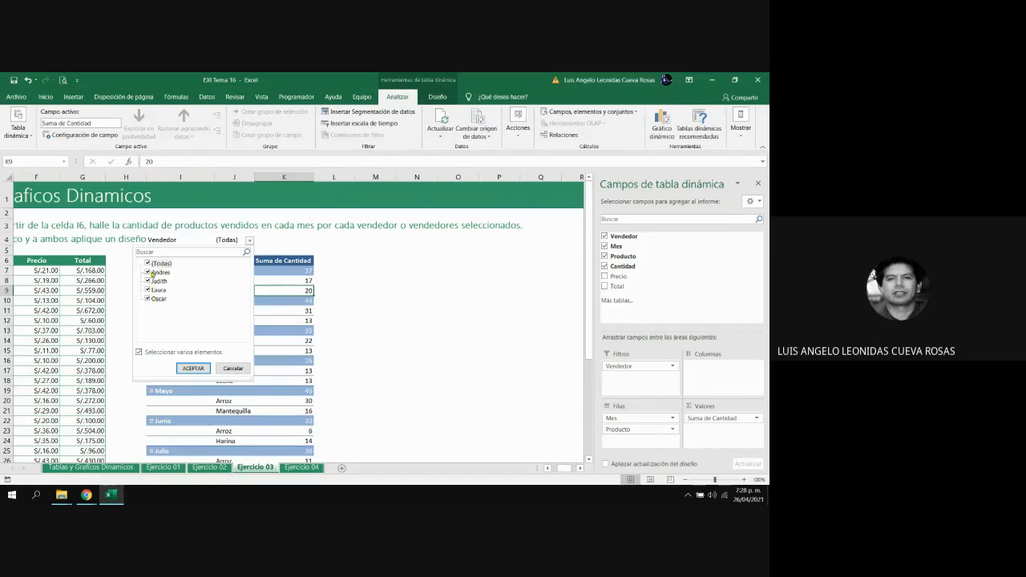
left_click(148, 264)
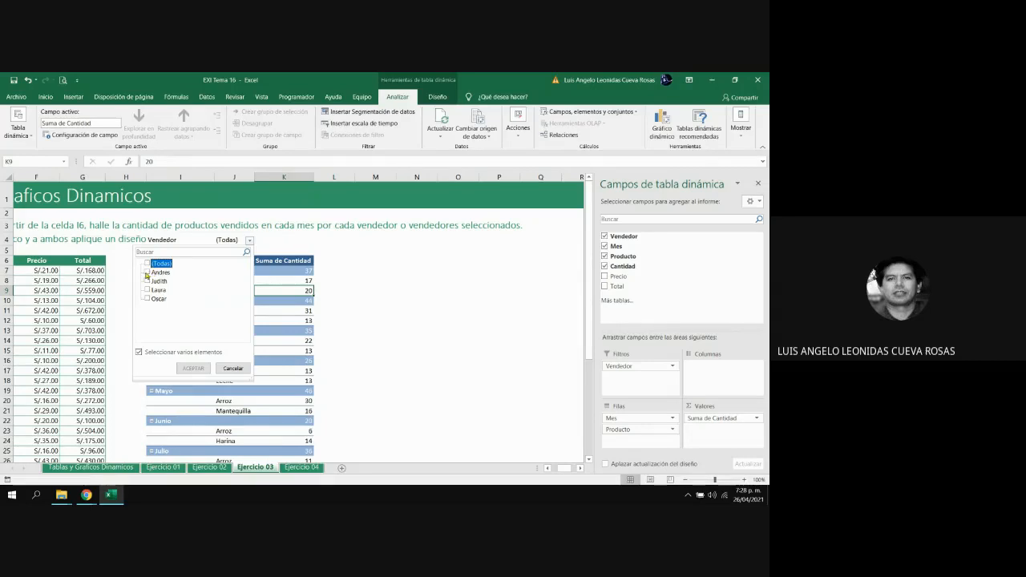
left_click(147, 273)
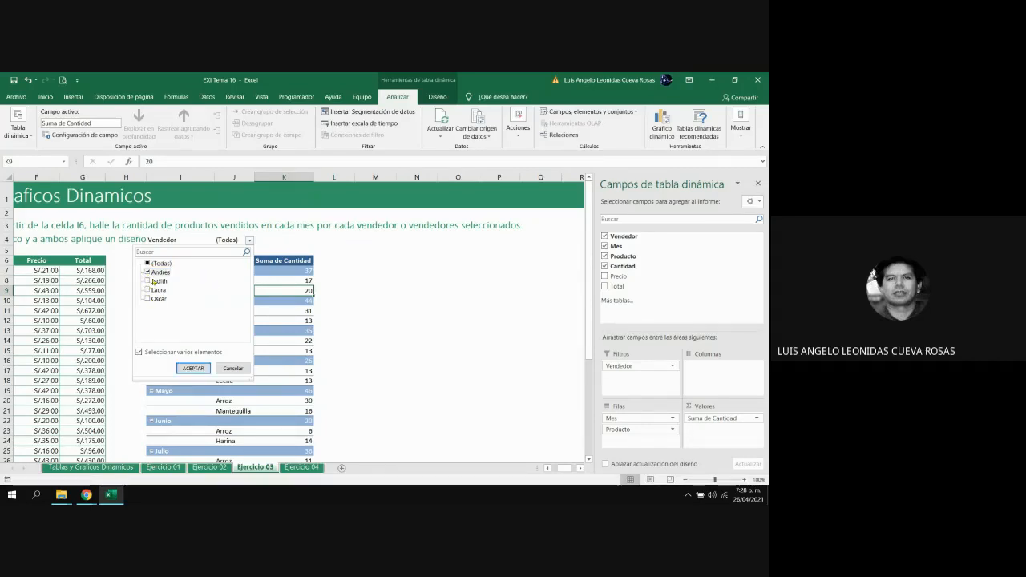
left_click(194, 369)
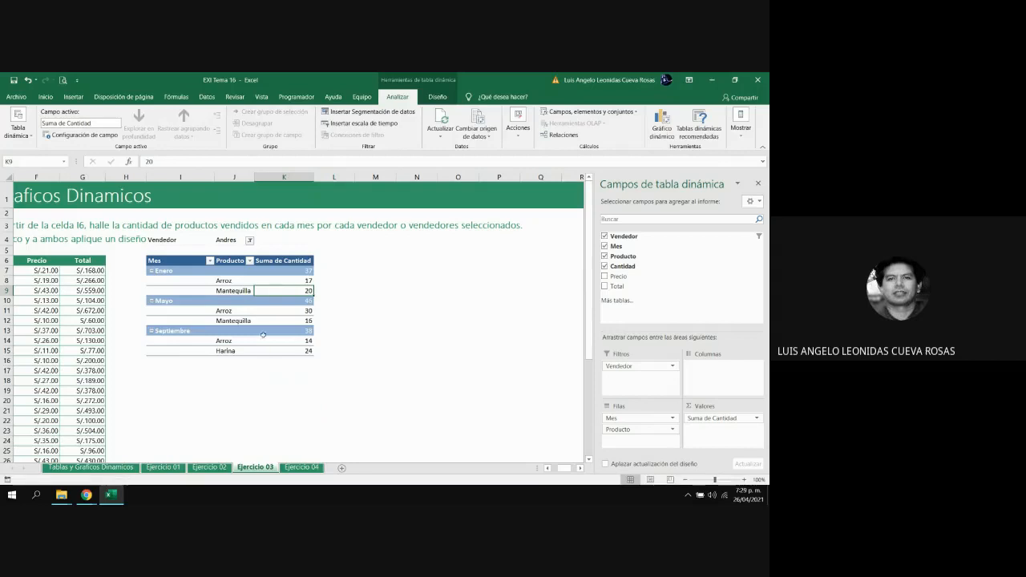
Add the last seller in the list to the Vendedor filter alongside the first one
left_click(249, 240)
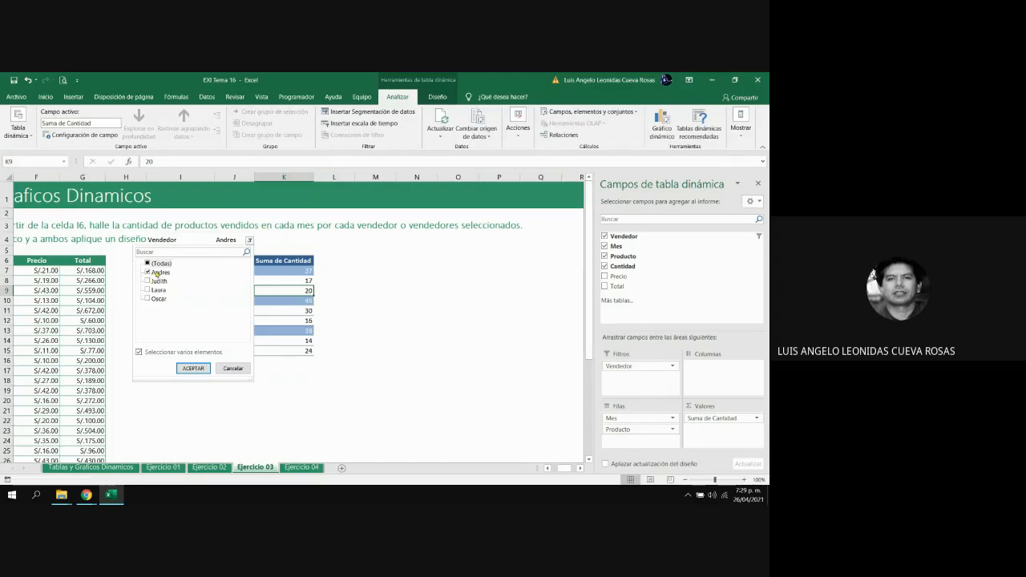
left_click(154, 299)
left_click(194, 369)
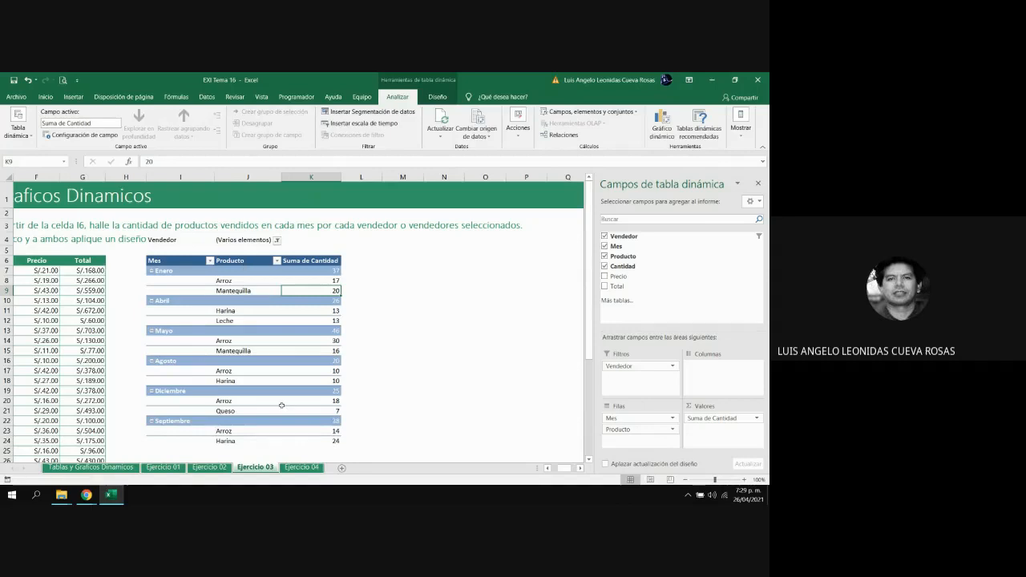
Switch the Vendedor filter to the second and third sellers, excluding the first and last ones
mouse_move(283, 405)
left_click(277, 240)
left_click(176, 273)
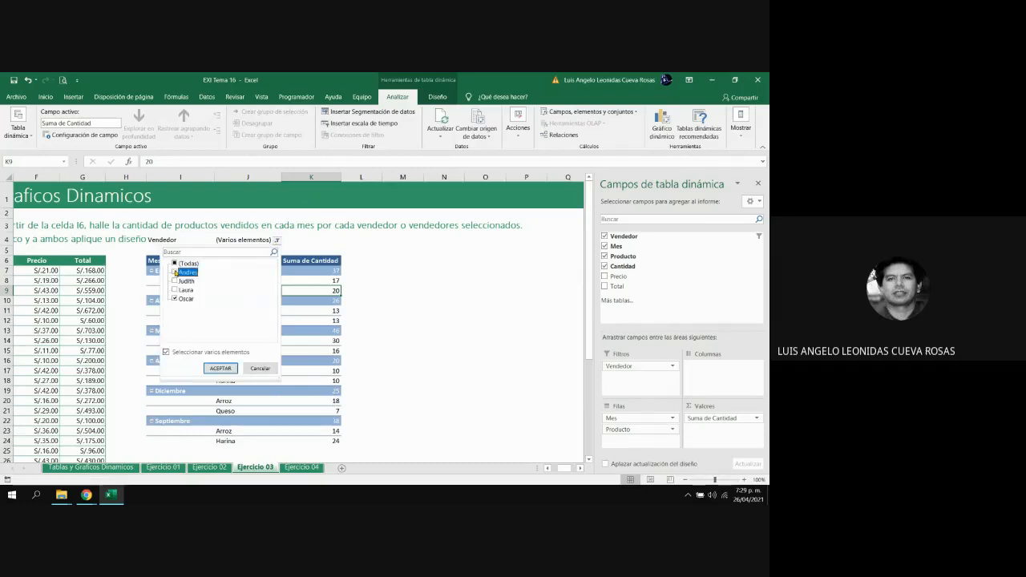
left_click(175, 281)
left_click(175, 289)
left_click(175, 298)
left_click(221, 368)
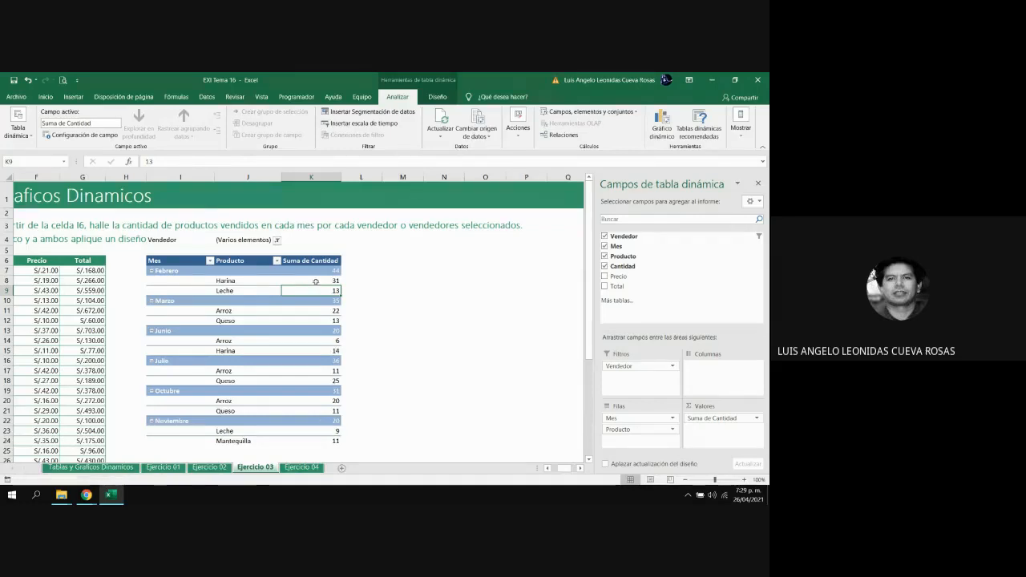
Clear all sellers in the Vendedor filter and show only the second seller in the list
left_click(276, 241)
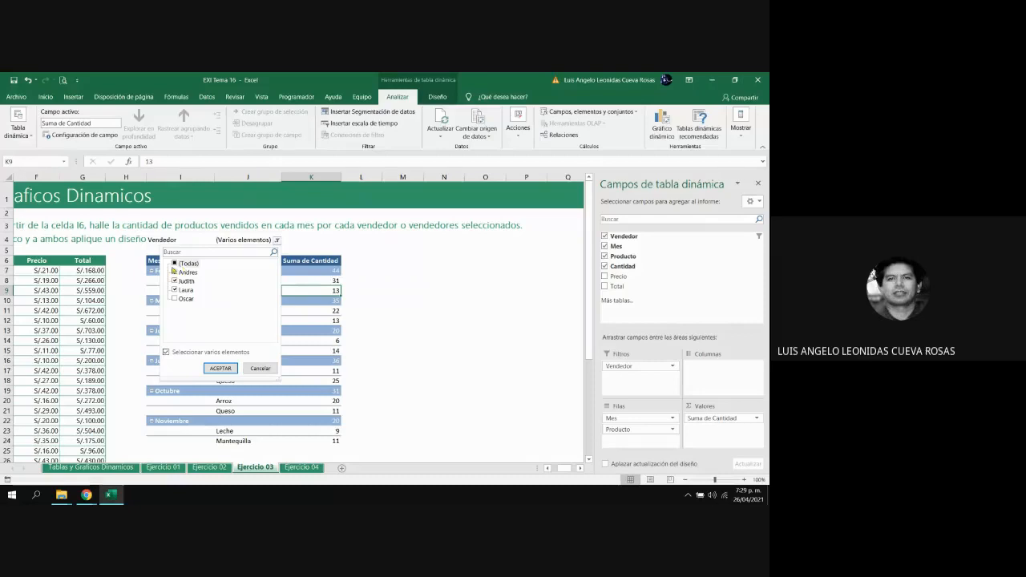
left_click(175, 264)
left_click(174, 264)
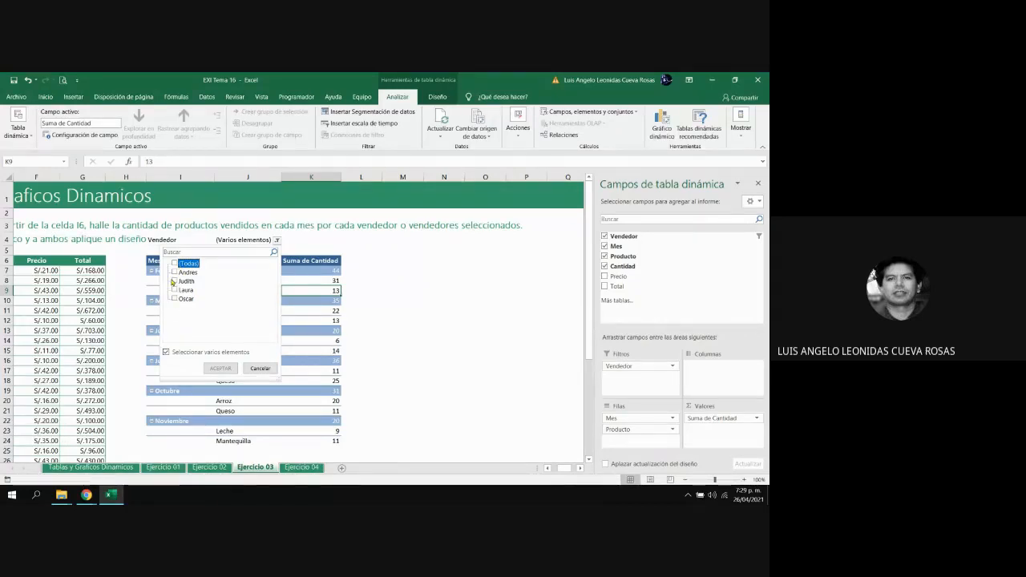
left_click(174, 281)
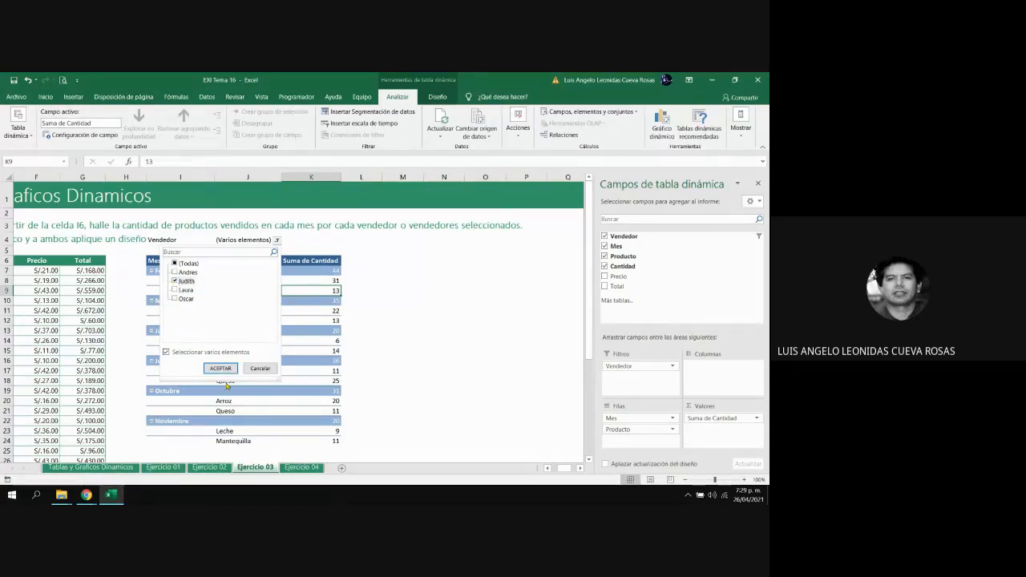
left_click(222, 368)
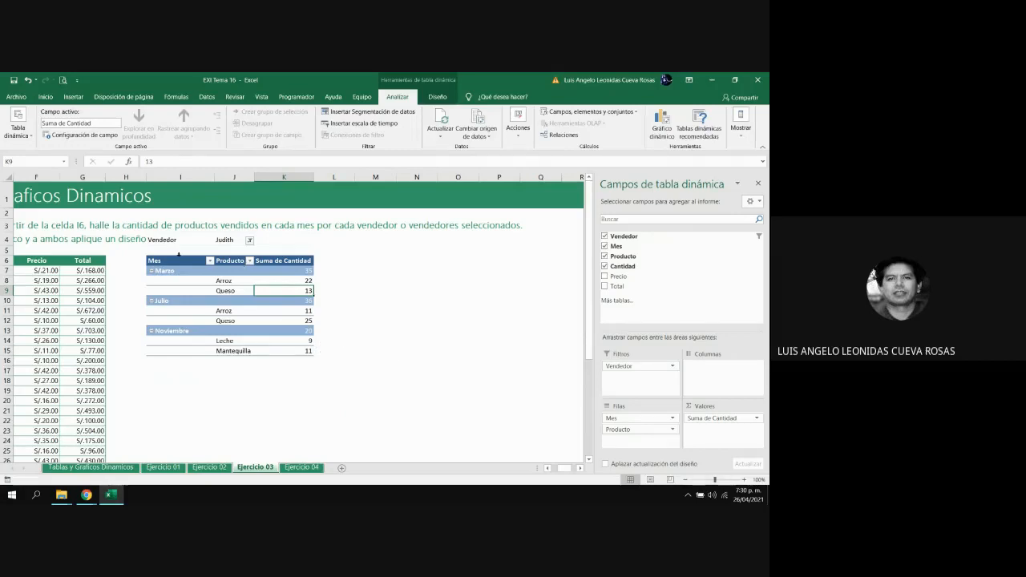
Rename the pivot table's summed Cantidad value field as Cantidad Vendida
left_click(756, 418)
left_click(734, 408)
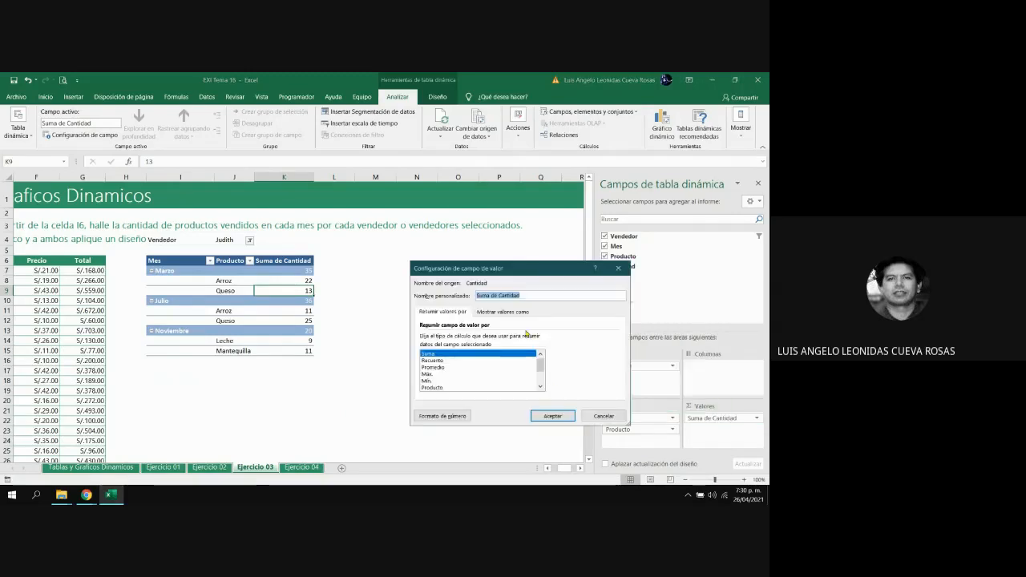
left_click(501, 295)
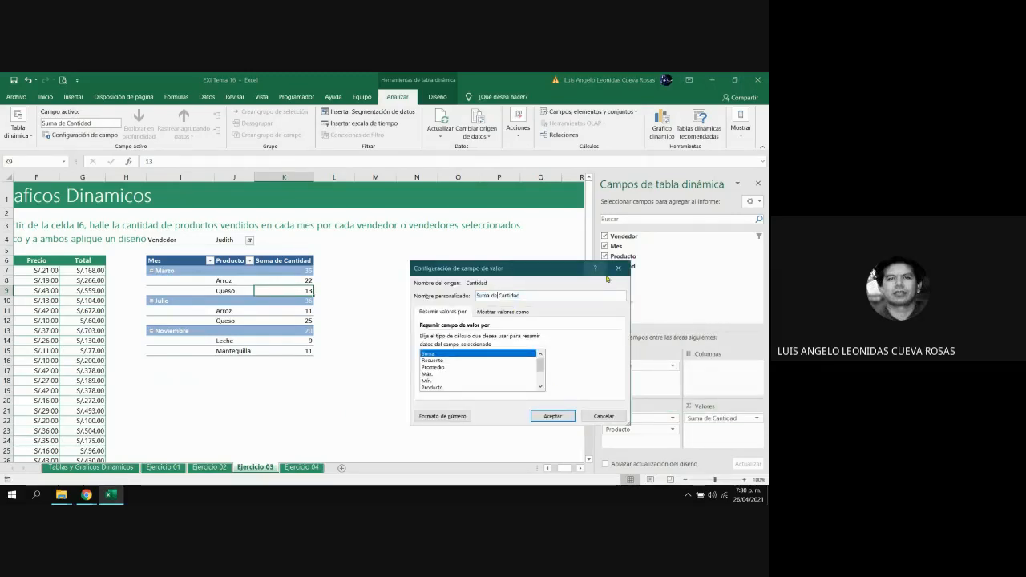
key("BackSpace")
key("BackSpace")
key("BackSpace")
key("BackSpace")
key("BackSpace")
key("BackSpace")
key("BackSpace")
key("BackSpace")
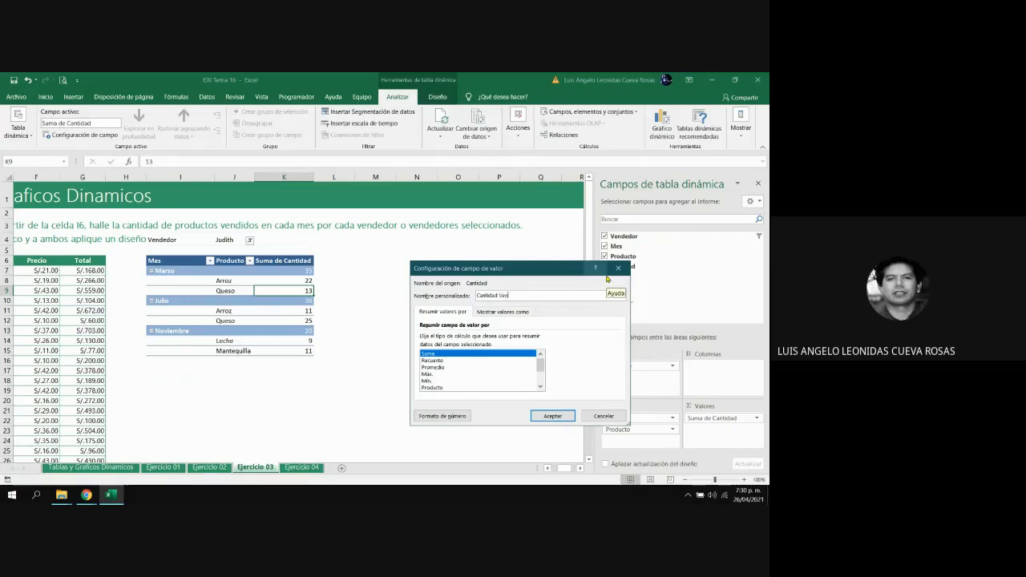
left_click(565, 412)
Make the pivot table's Vendedor filter label and its selected value bold in I4:J4
left_click(169, 239)
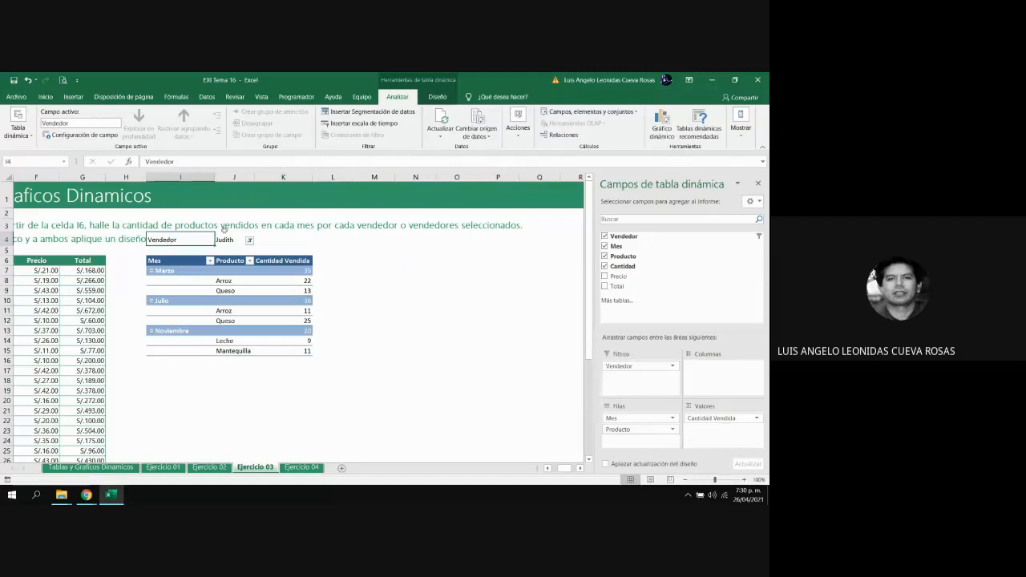
left_click_drag(193, 240, 235, 239)
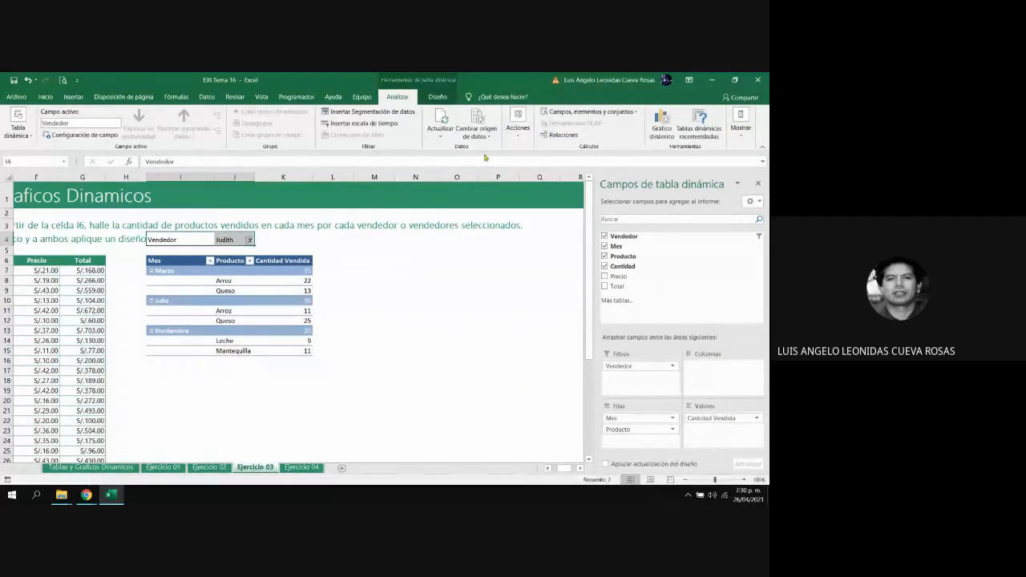
left_click(437, 96)
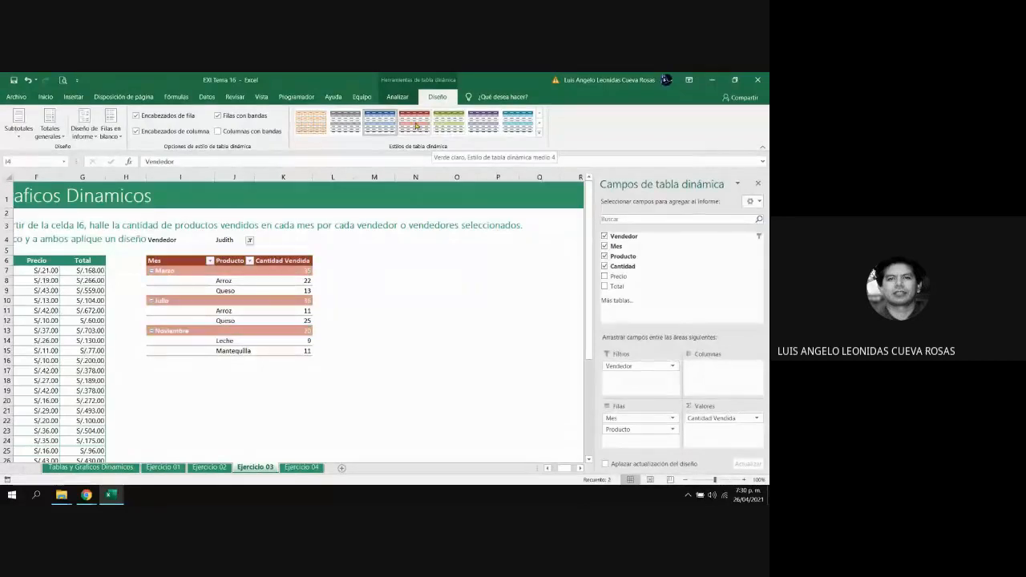
left_click(45, 97)
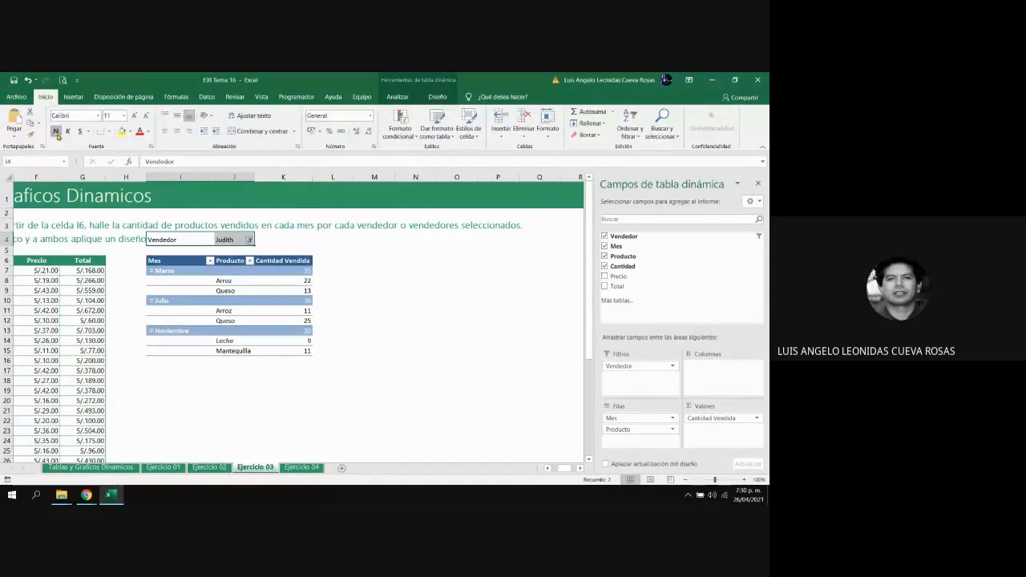
left_click(443, 325)
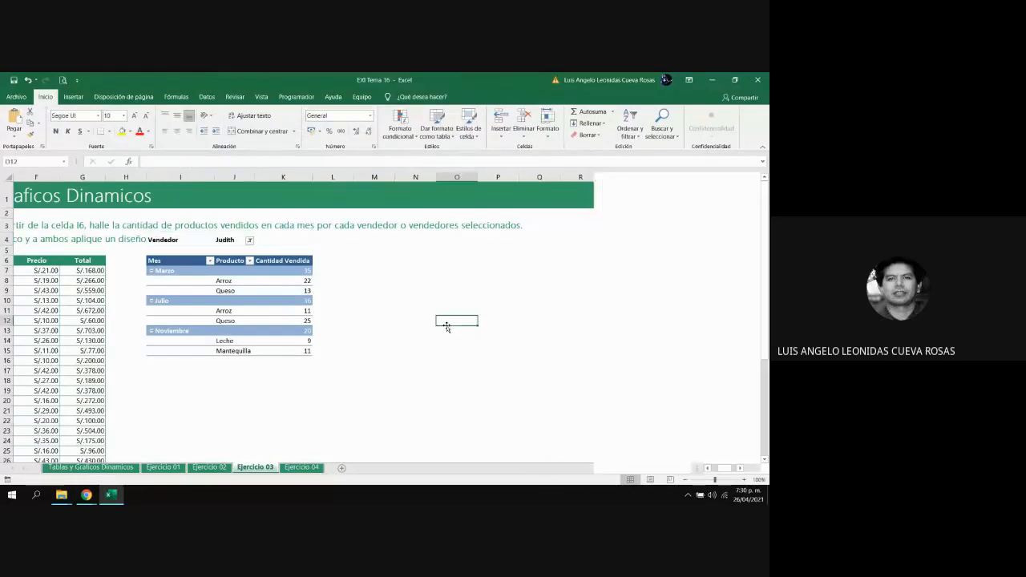
Switch the Vendedor filter to the first and last sellers in the list, excluding the second one
left_click(202, 241)
left_click(231, 241)
left_click(249, 240)
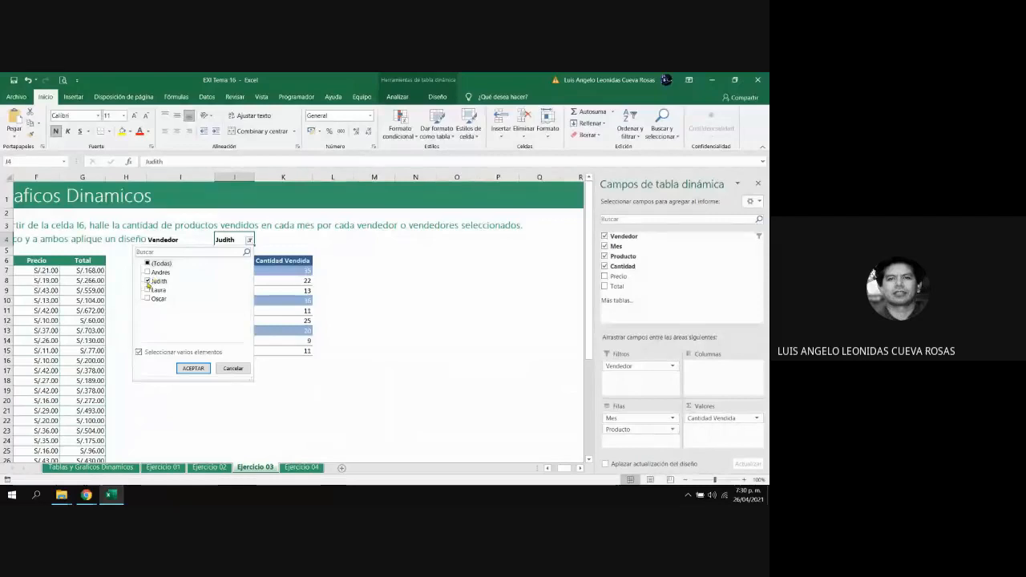
left_click(148, 281)
left_click(148, 272)
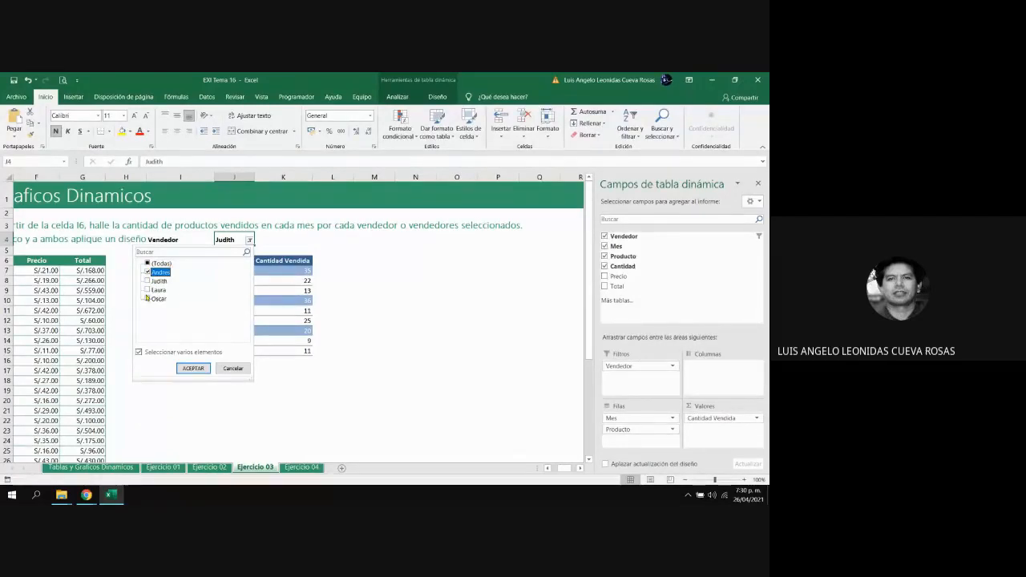
left_click(148, 299)
left_click(193, 369)
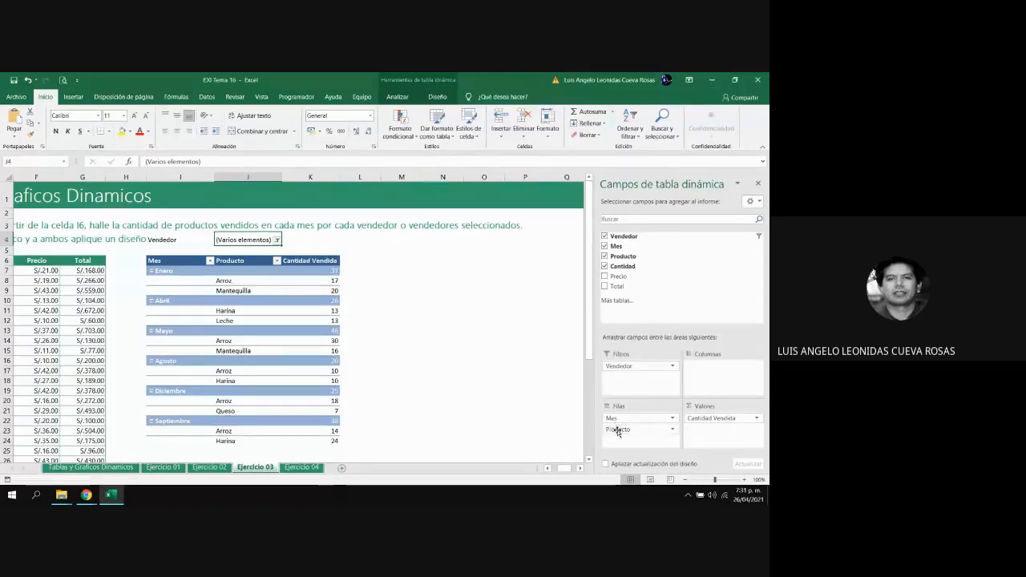
Try Producto above Mes in the rows and as the column field, and return it to the rows beneath Mes
left_click_drag(614, 418, 629, 429)
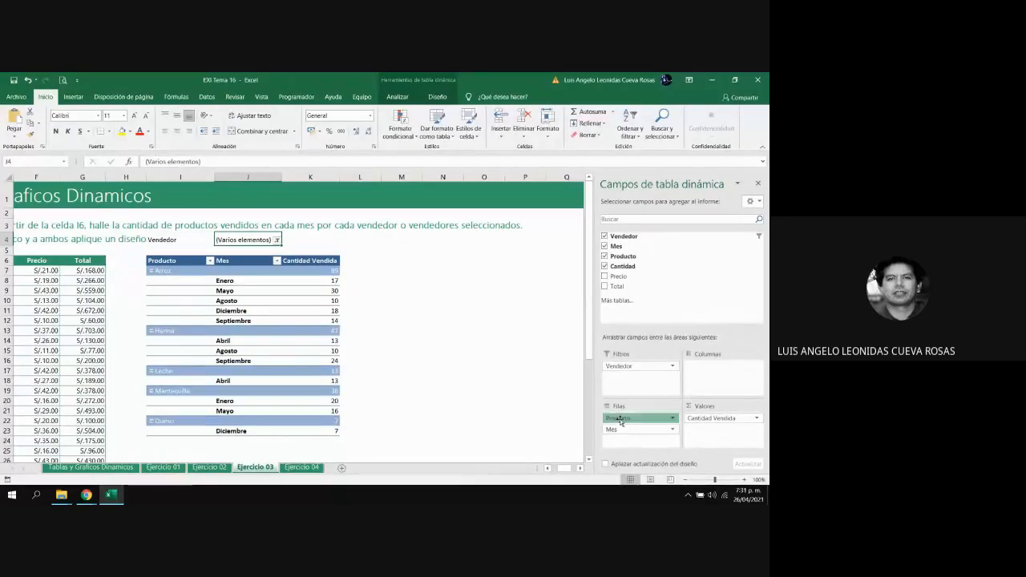
left_click_drag(619, 417, 713, 370)
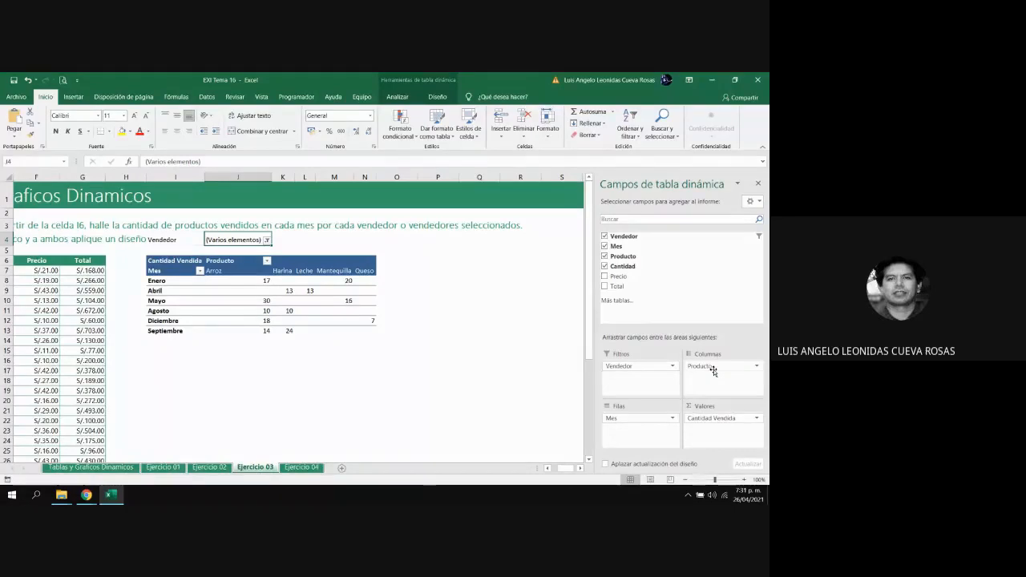
left_click_drag(713, 370, 615, 419)
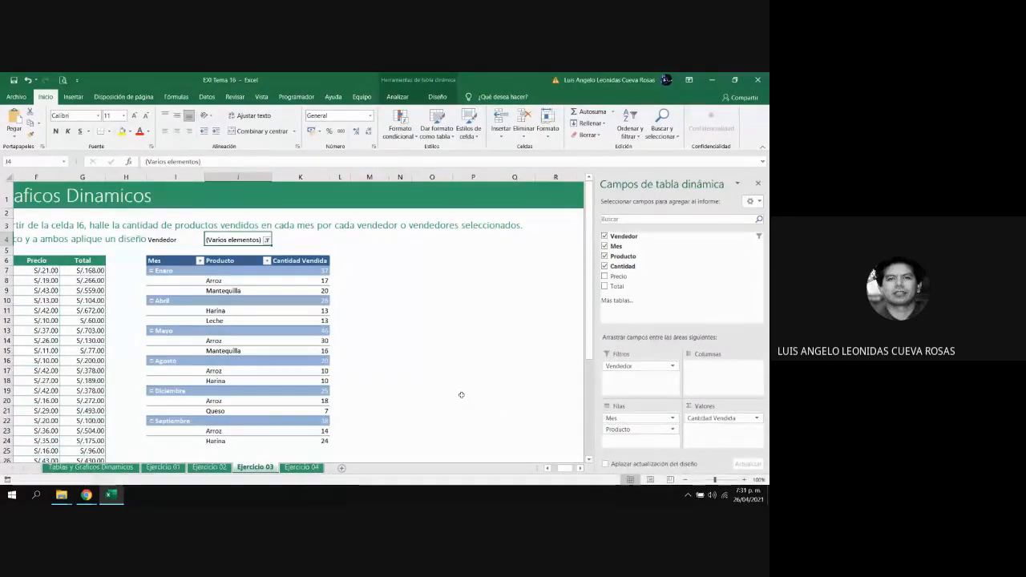
left_click(277, 341)
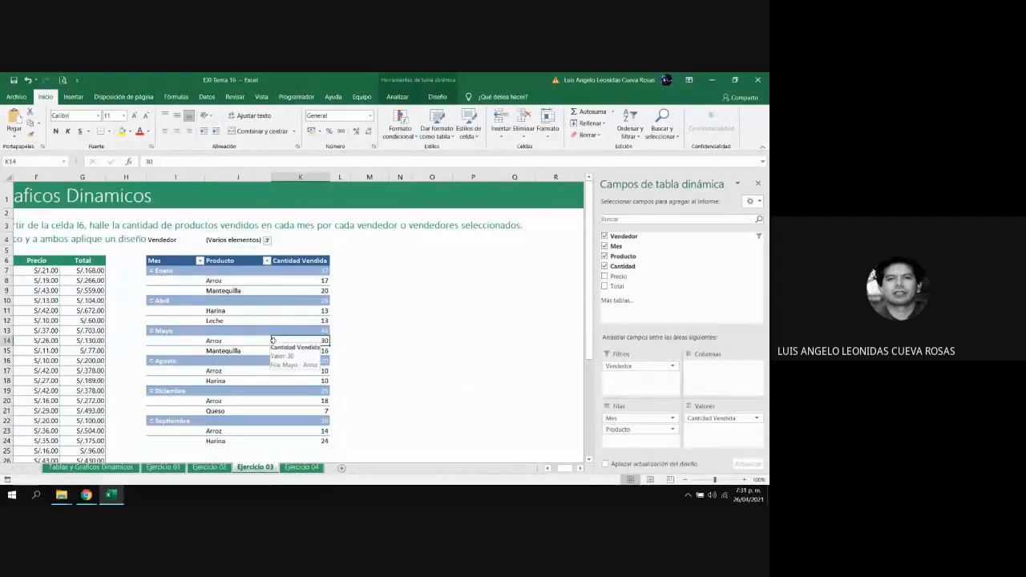
Save the workbook as a copy named EXI Tema 16 Resulto in the Descargas folder
left_click(16, 97)
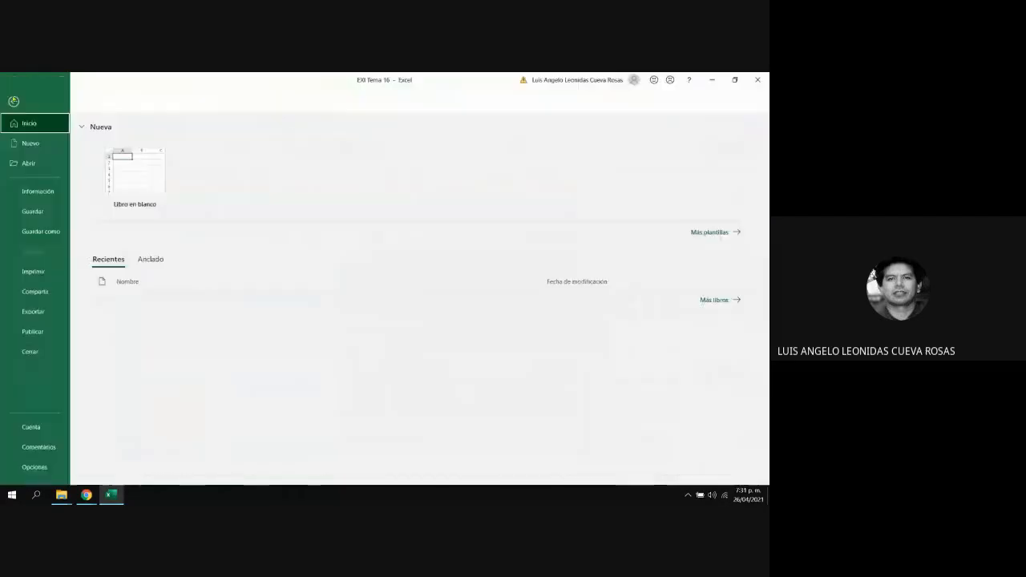
left_click(40, 231)
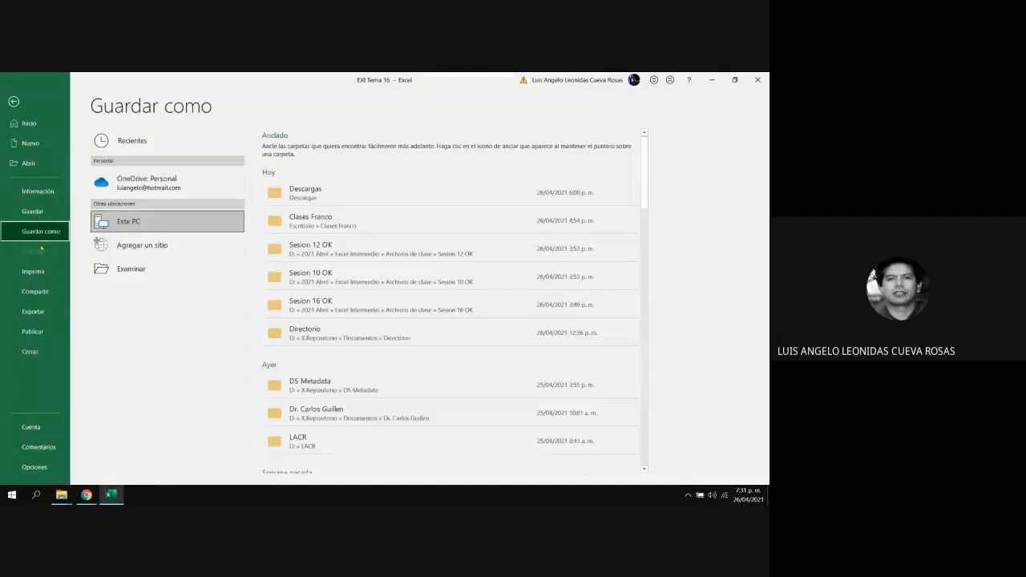
left_click(122, 268)
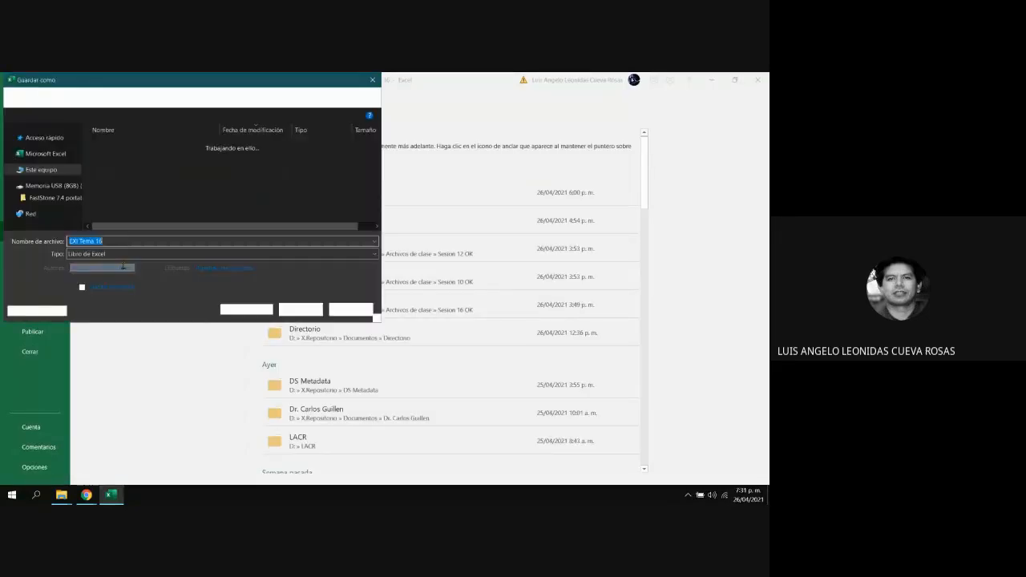
left_click(126, 239)
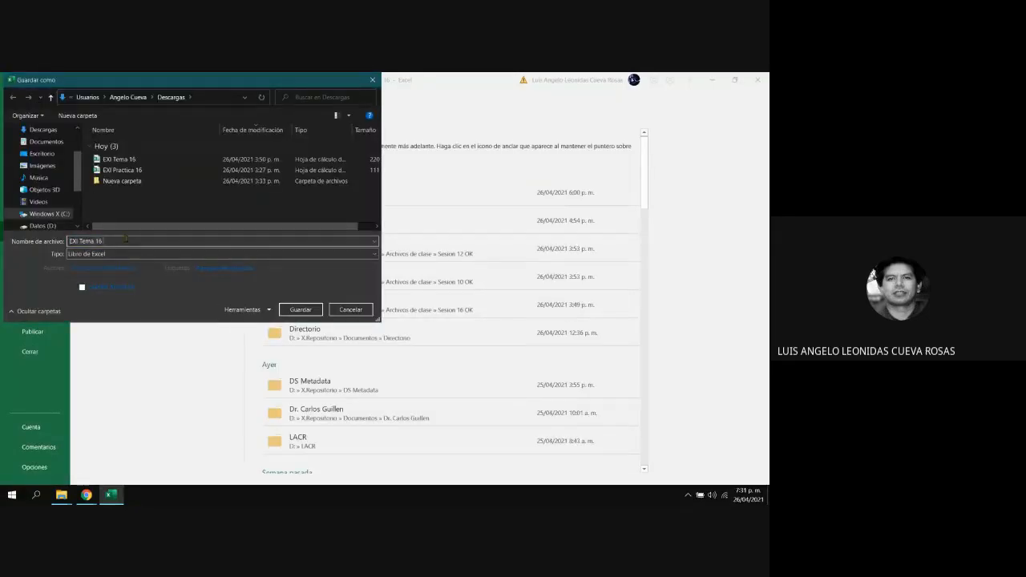
type("Resu")
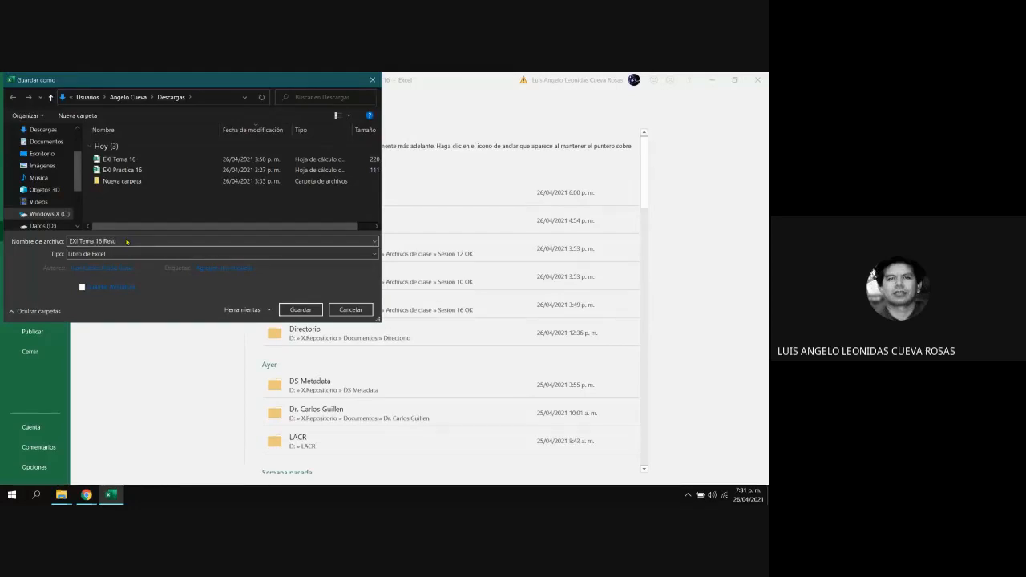
type("l")
type("t")
type("a")
left_click(302, 310)
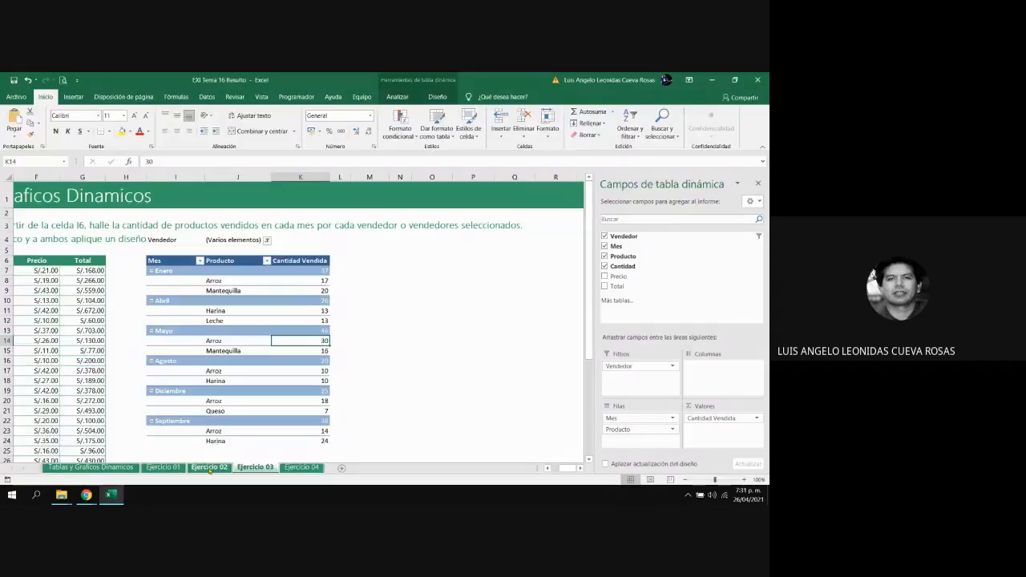
Review the dairy product pivot table on the Ejercicio 02 sheet and return to Ejercicio 03
left_click(212, 468)
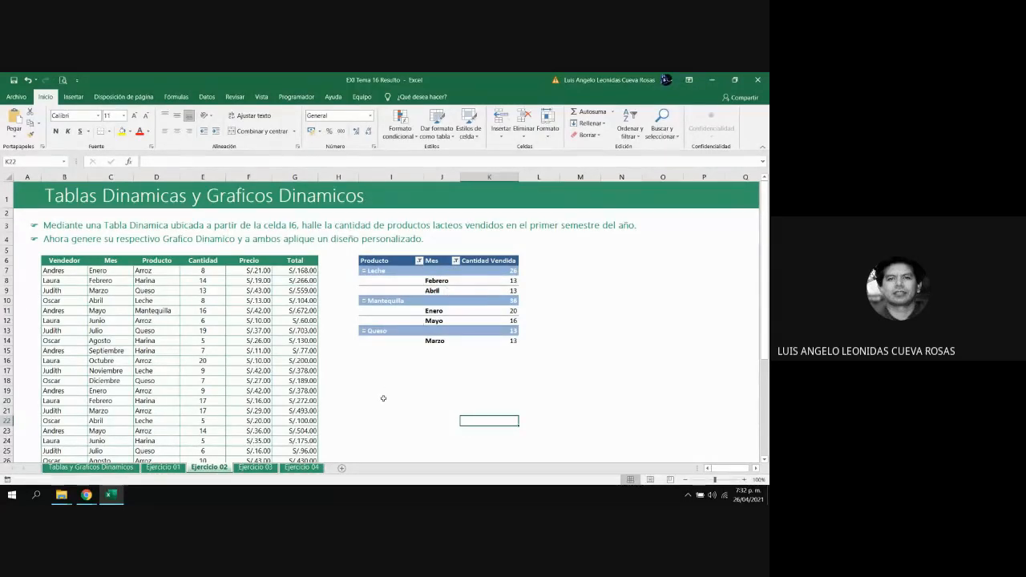
left_click(261, 470)
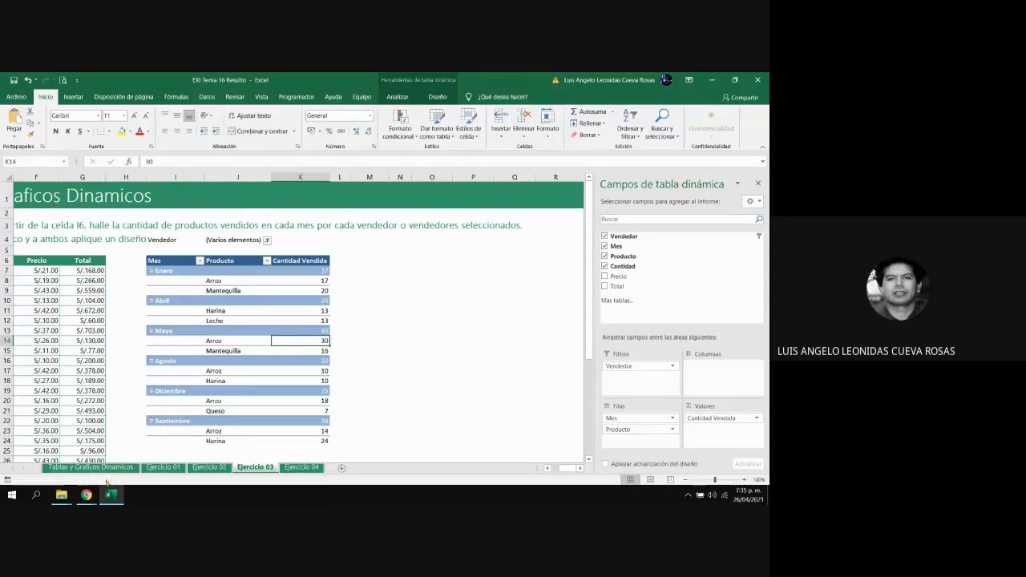
Switch to the Google Meet call in Chrome and show its chat messages
mouse_move(85, 495)
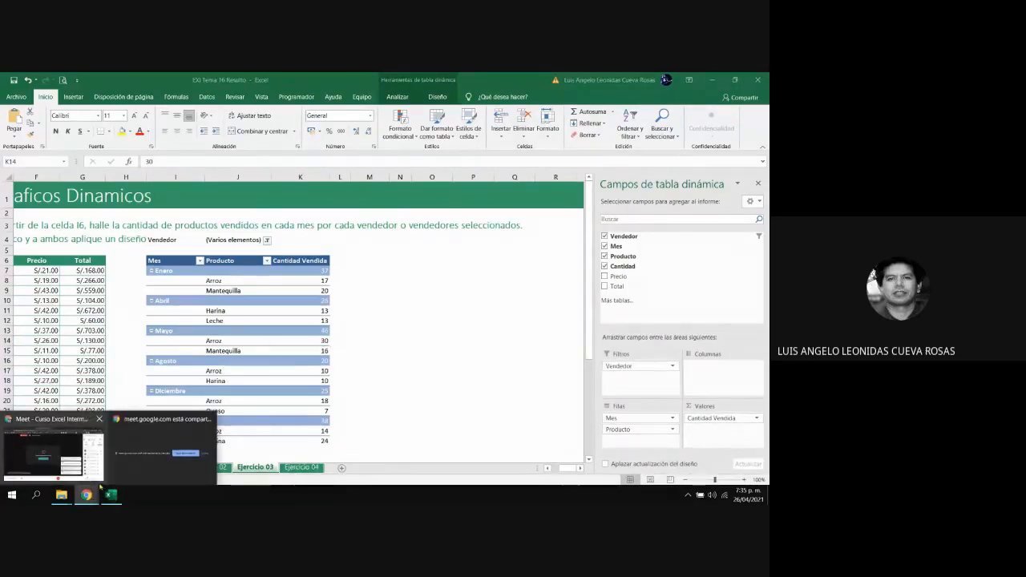
left_click(70, 458)
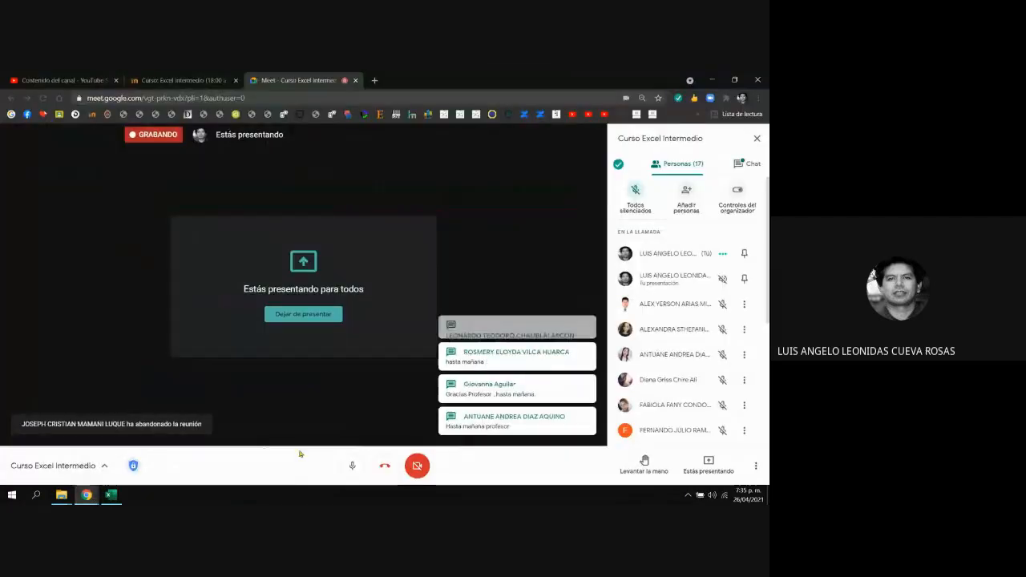
left_click(748, 165)
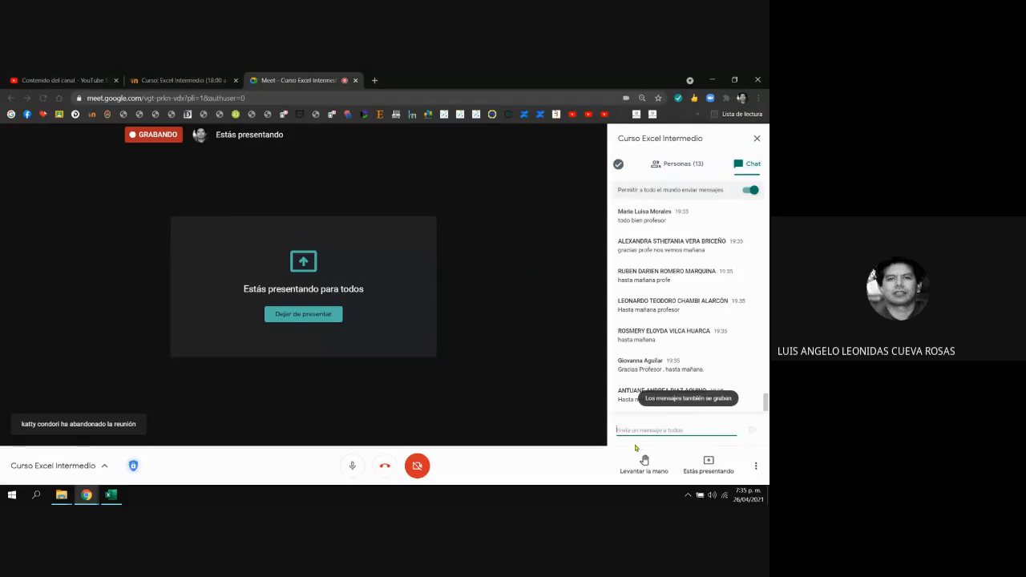
Mute the microphone in the Meet call and open the call's additional options
left_click(355, 468)
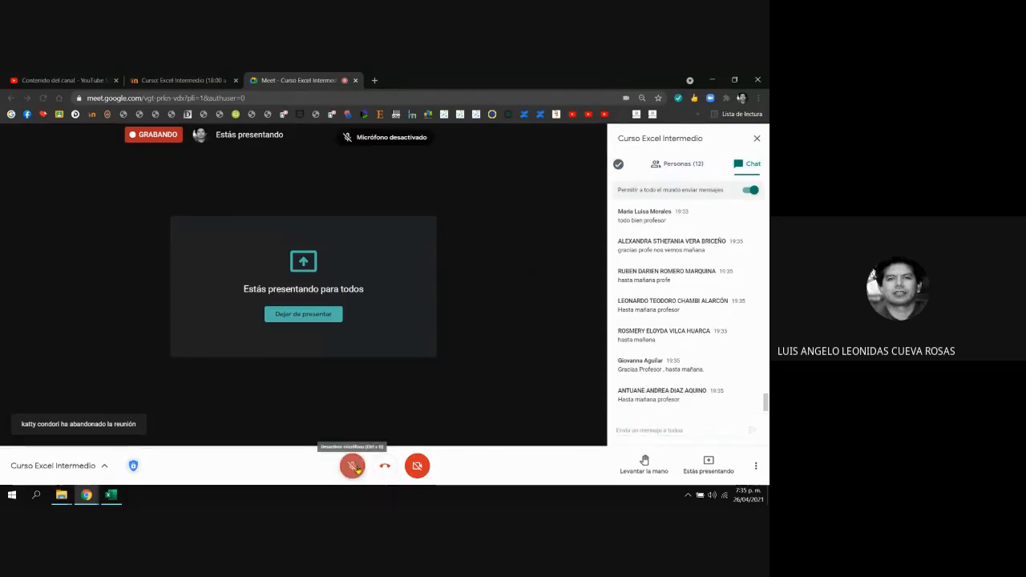
left_click(757, 468)
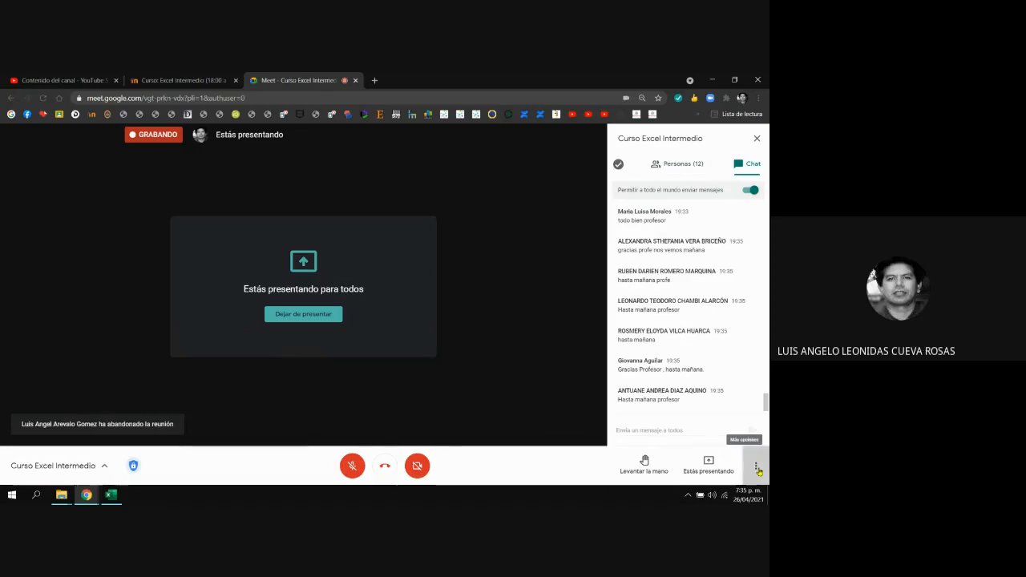